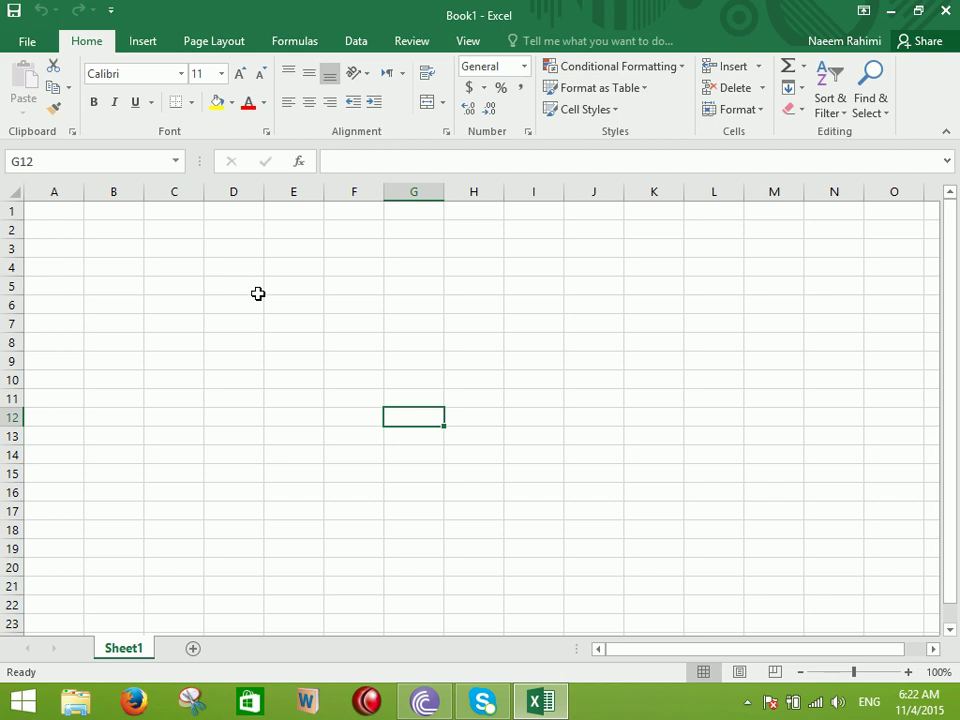
# Step: Zoom the blank Sheet1 to 235% and select cell B4
pyautogui.keyDown('ctrl'); pyautogui.scroll(5, 251, 294); pyautogui.keyUp('ctrl')
pyautogui.keyDown('ctrl'); pyautogui.scroll(4, 251, 294); pyautogui.keyUp('ctrl')
pyautogui.click(182, 255)
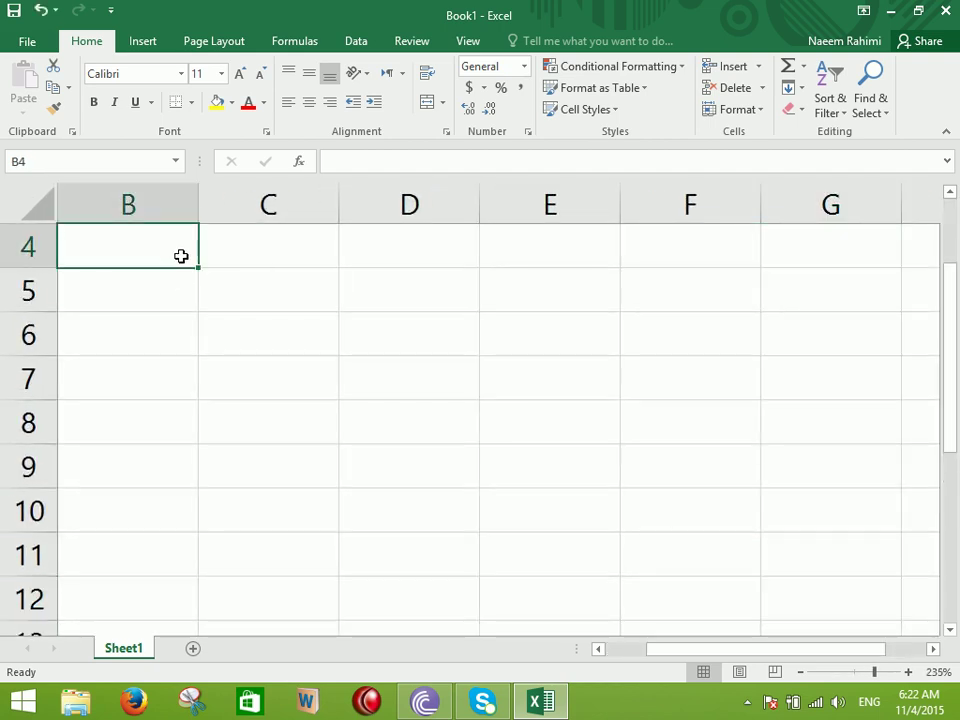
pyautogui.scroll(1, 205, 253)
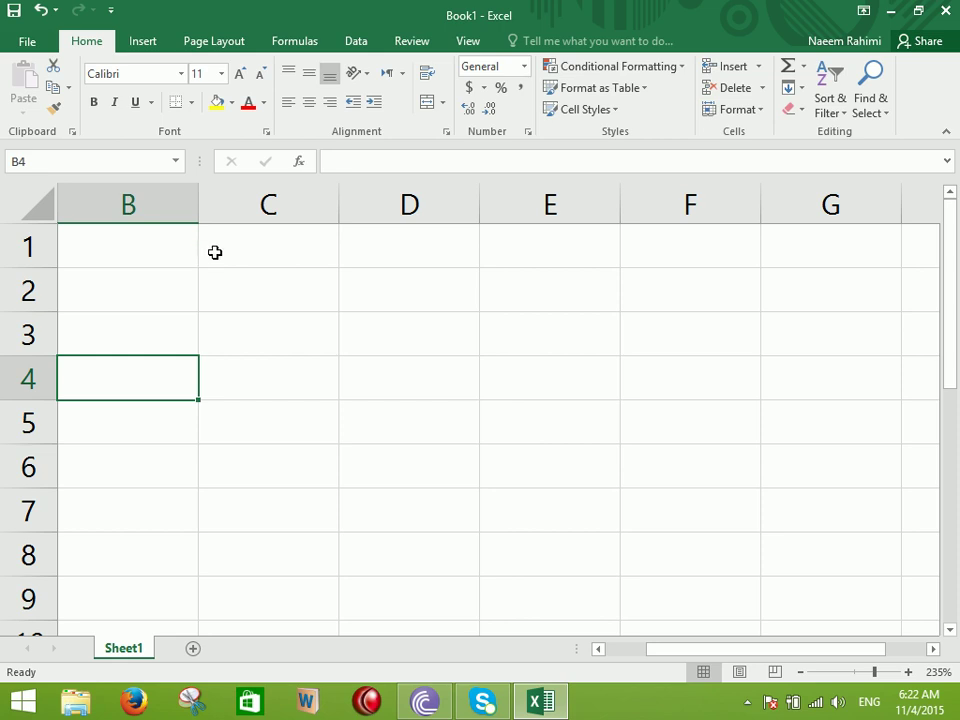
# Step: Enter the formula =900+9008 in C2 so it displays 9908
pyautogui.click(253, 300)
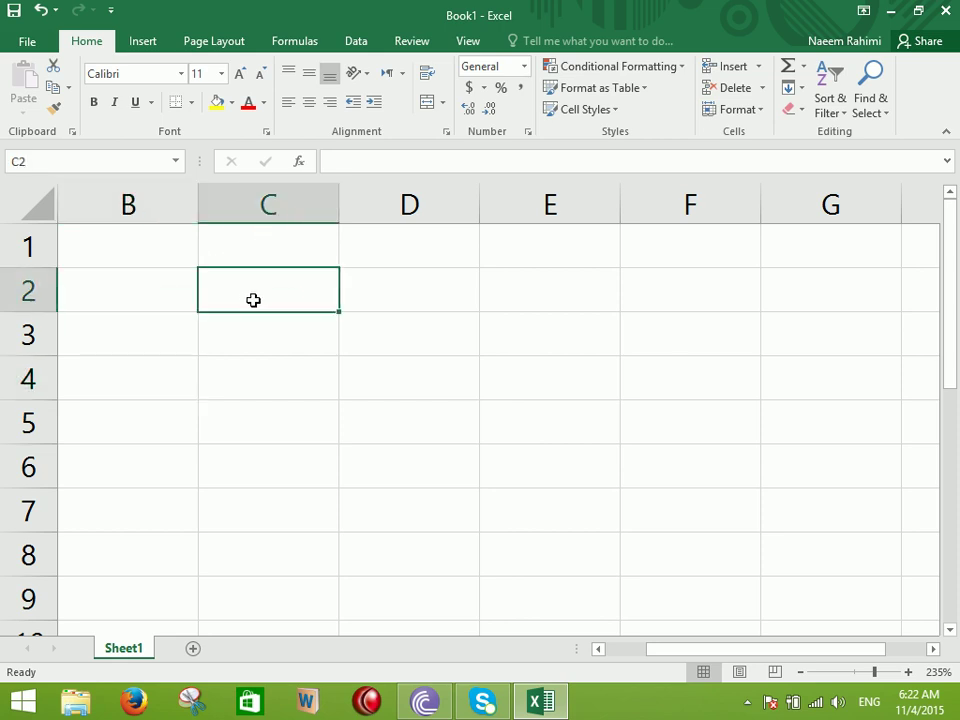
pyautogui.write('=900+9')
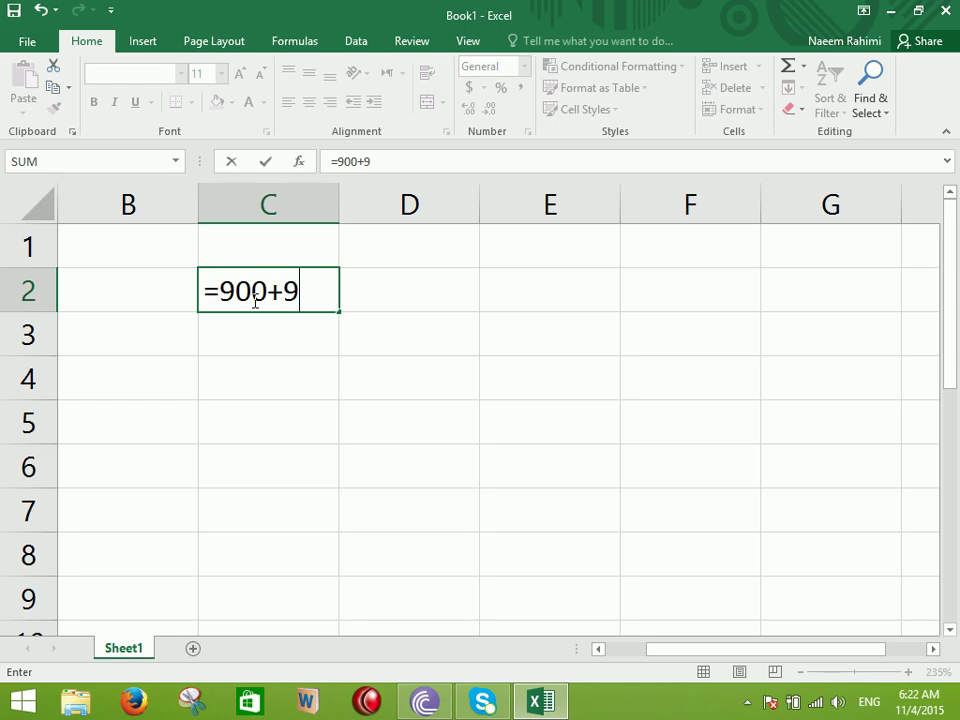
pyautogui.write('008')
pyautogui.hotkey('ctrl', 'Return')
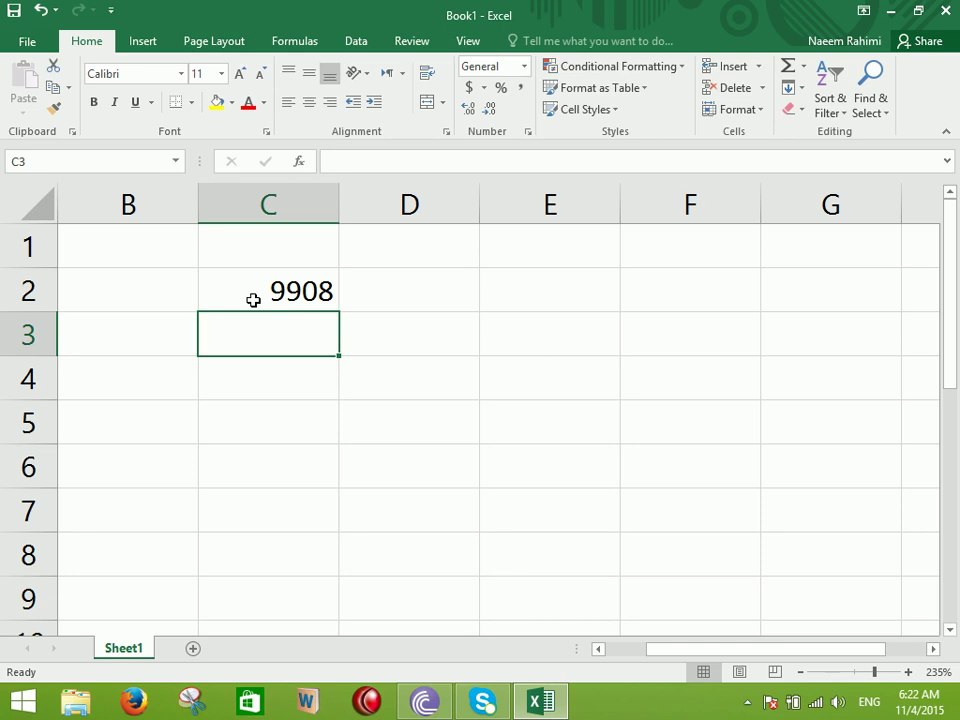
pyautogui.press('Left')
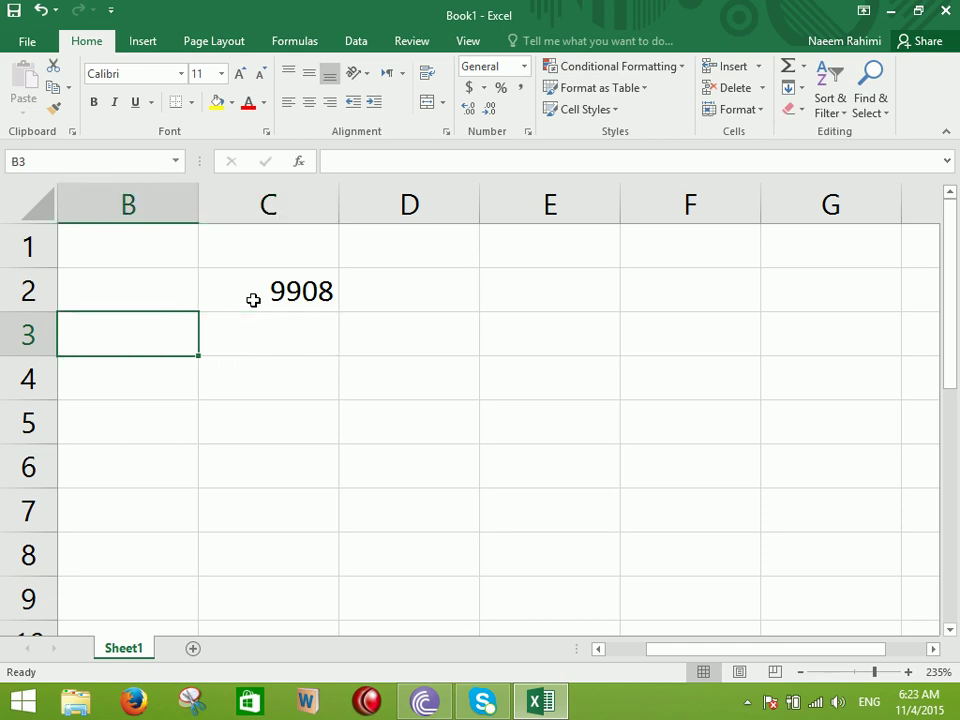
# Step: Type 'Excel is an Excellent program for accounting and Calculation.' in B3 and 'Calculation' in C4
pyautogui.write('Exc')
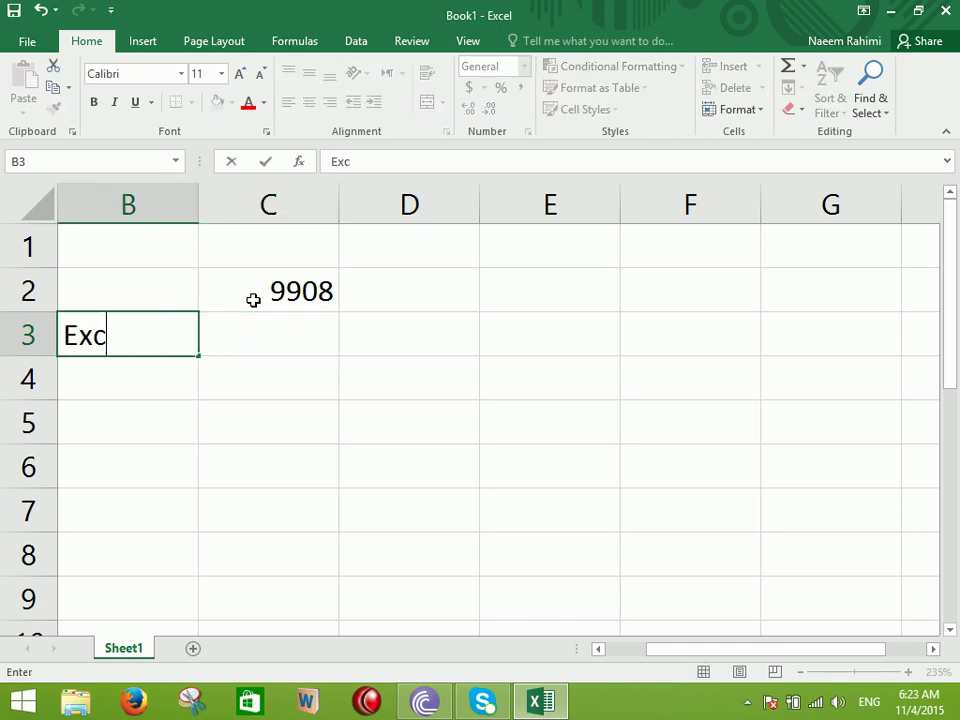
pyautogui.write('el is an Excellent program for acc')
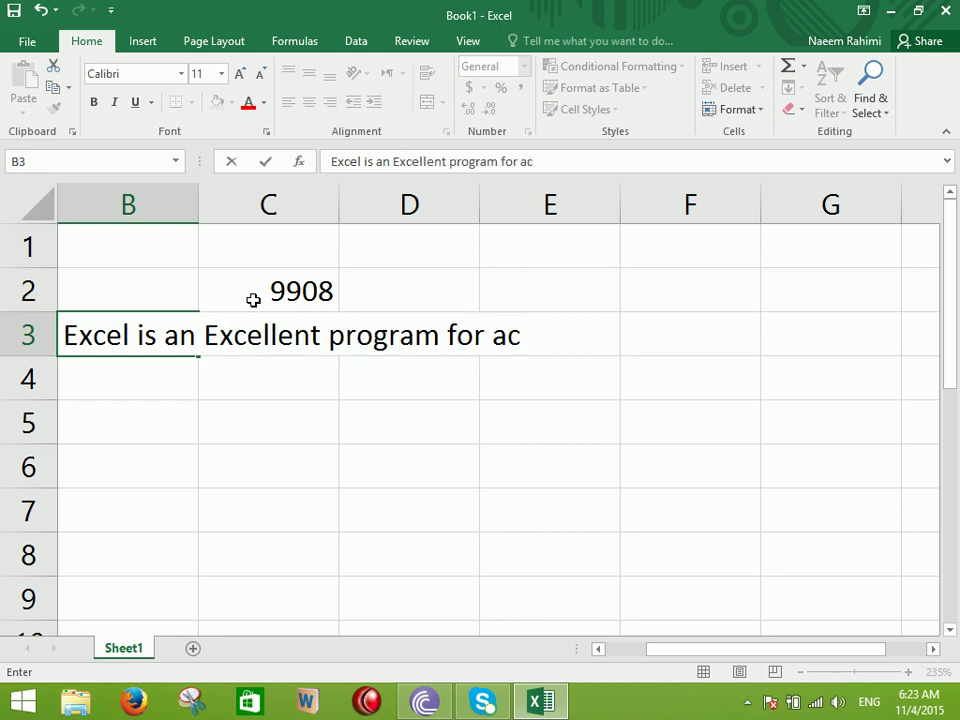
pyautogui.write('ounting and Calcu')
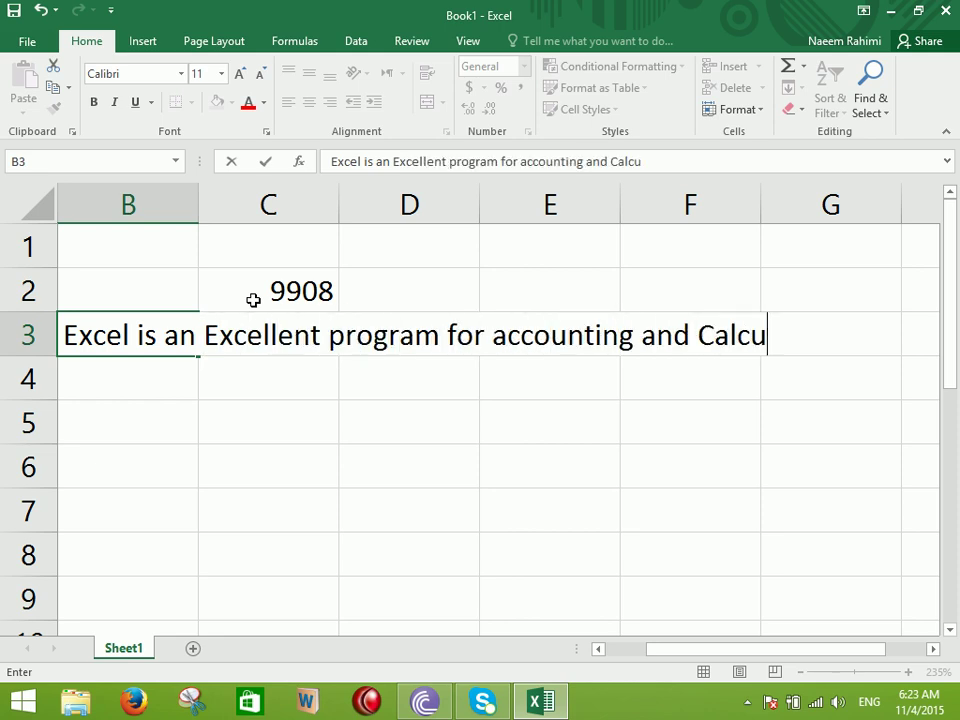
pyautogui.write('lation.')
pyautogui.press('Return')
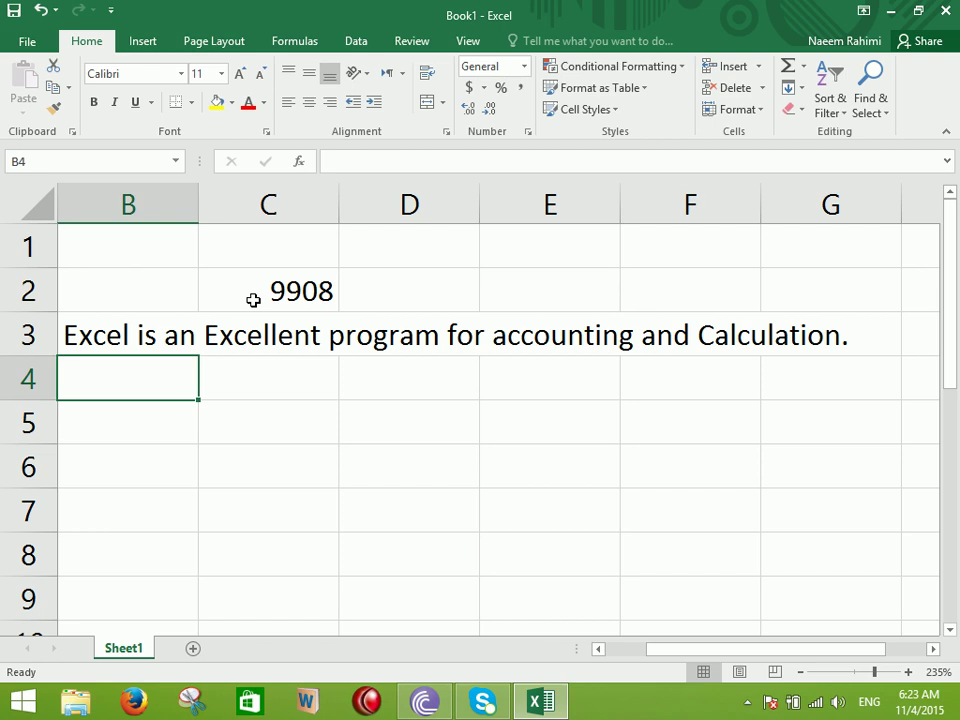
pyautogui.press('Right')
pyautogui.write('Calcu')
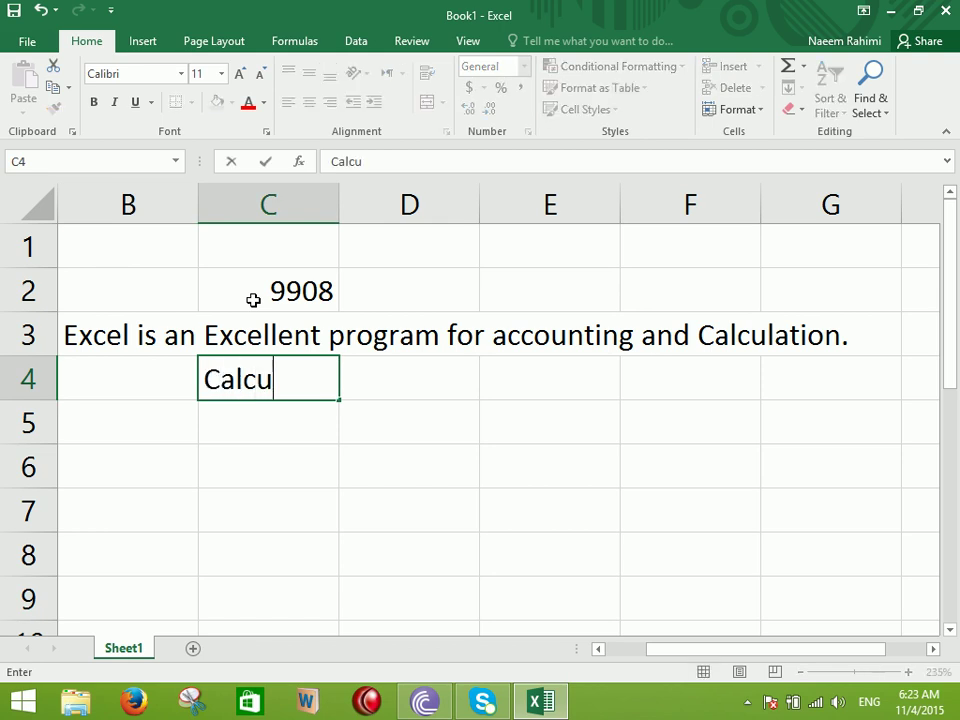
pyautogui.write('lation')
pyautogui.press('Return')
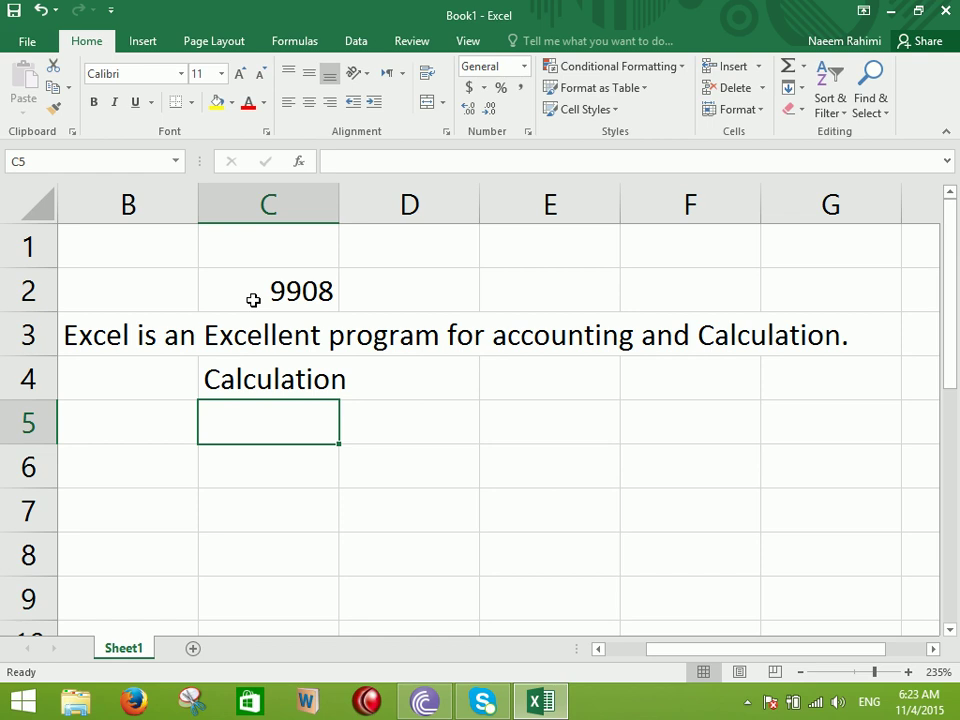
# Step: Enter 'Addition,Multiplicatin, Division, Minus' in C5, correcting the 'Divison' typo
pyautogui.write('Addition,Mult')
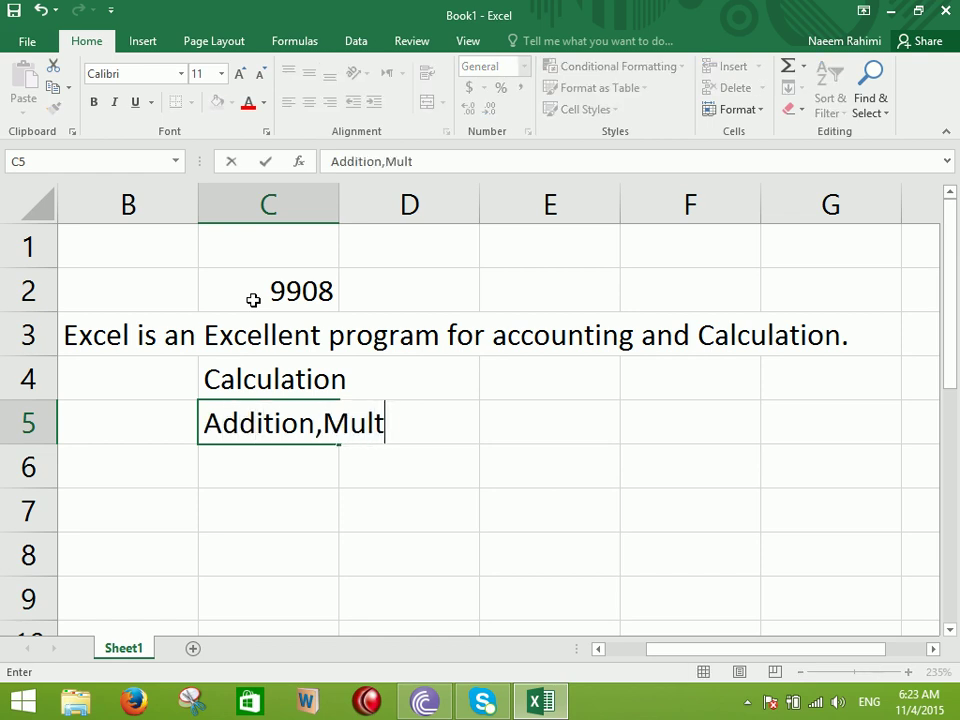
pyautogui.write('iplicatin, Divison')
pyautogui.press('BackSpace')
pyautogui.press('BackSpace')
pyautogui.write('ion, Minus')
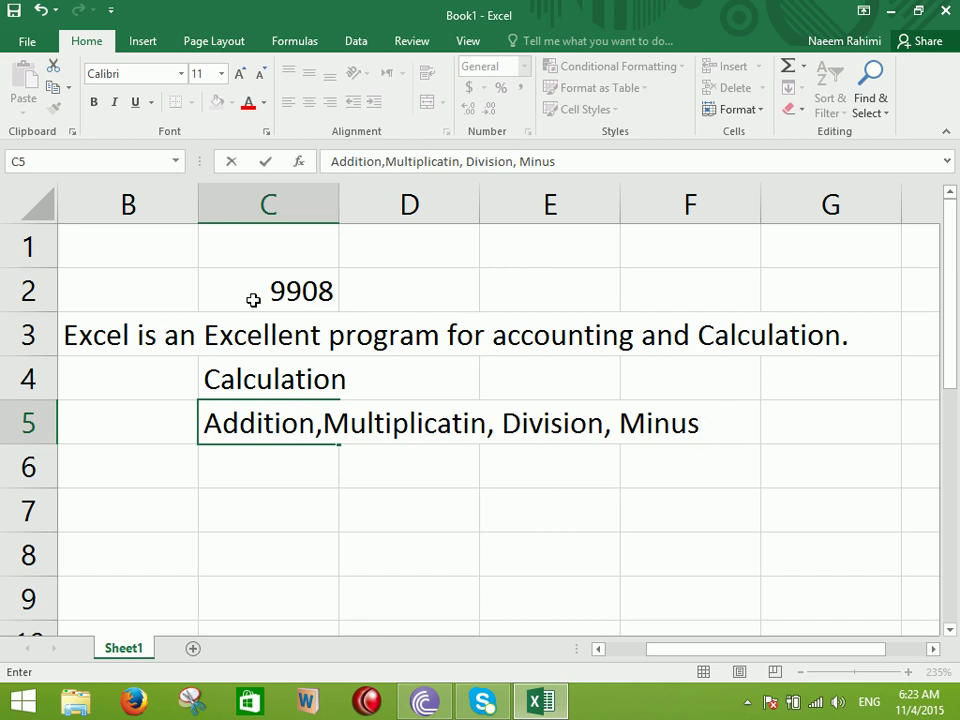
pyautogui.press('Return')
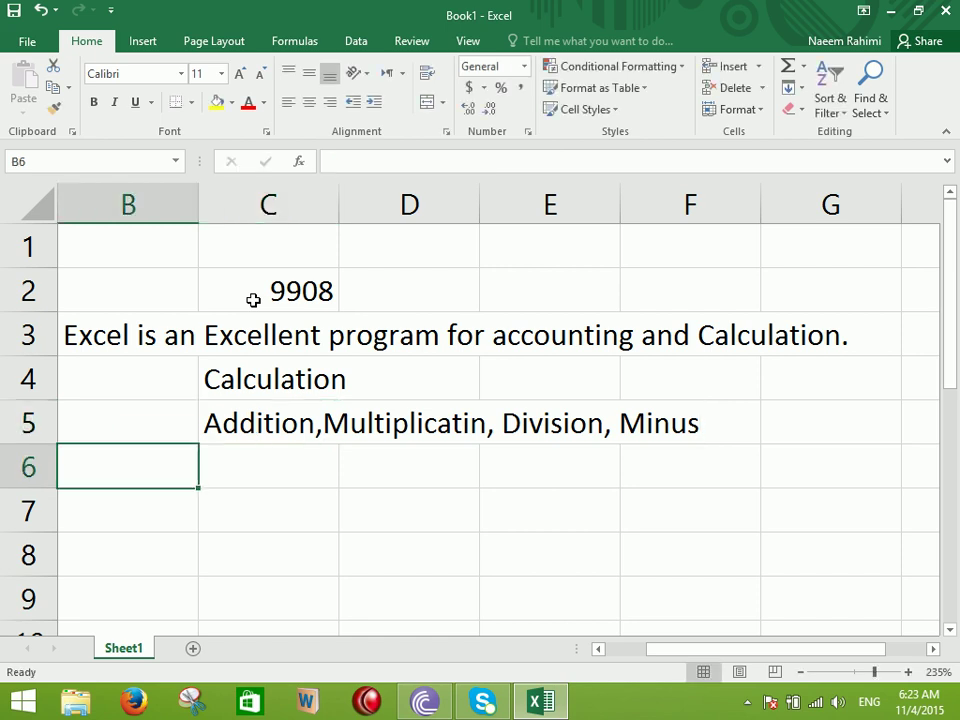
# Step: Enter the formula =90/2 in C6 so it displays 45
pyautogui.press('Right')
pyautogui.write('=90/2')
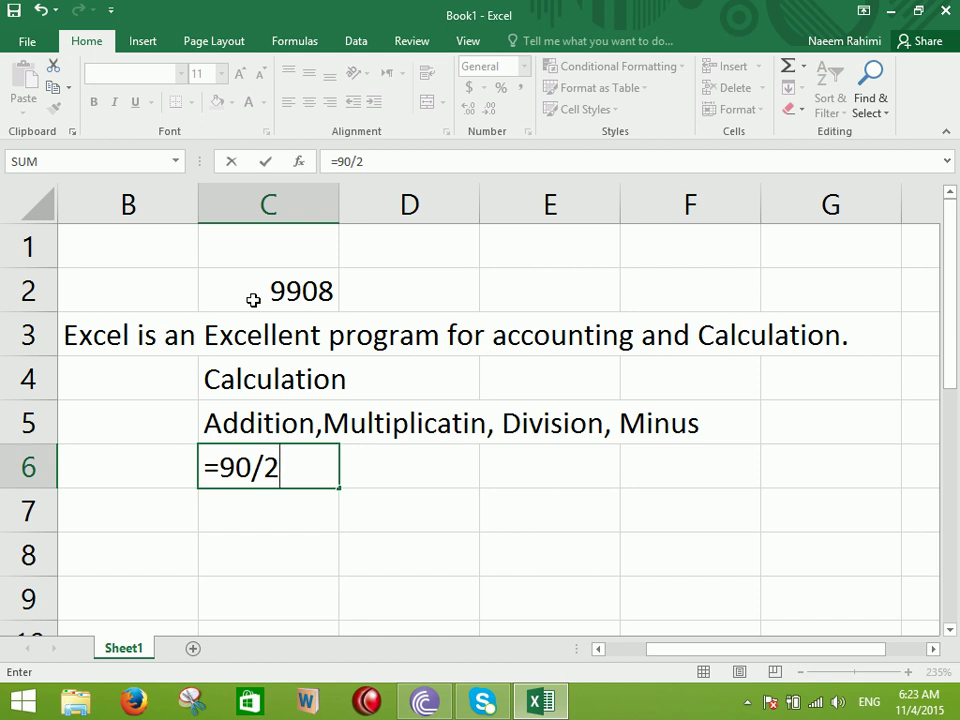
pyautogui.press('Return')
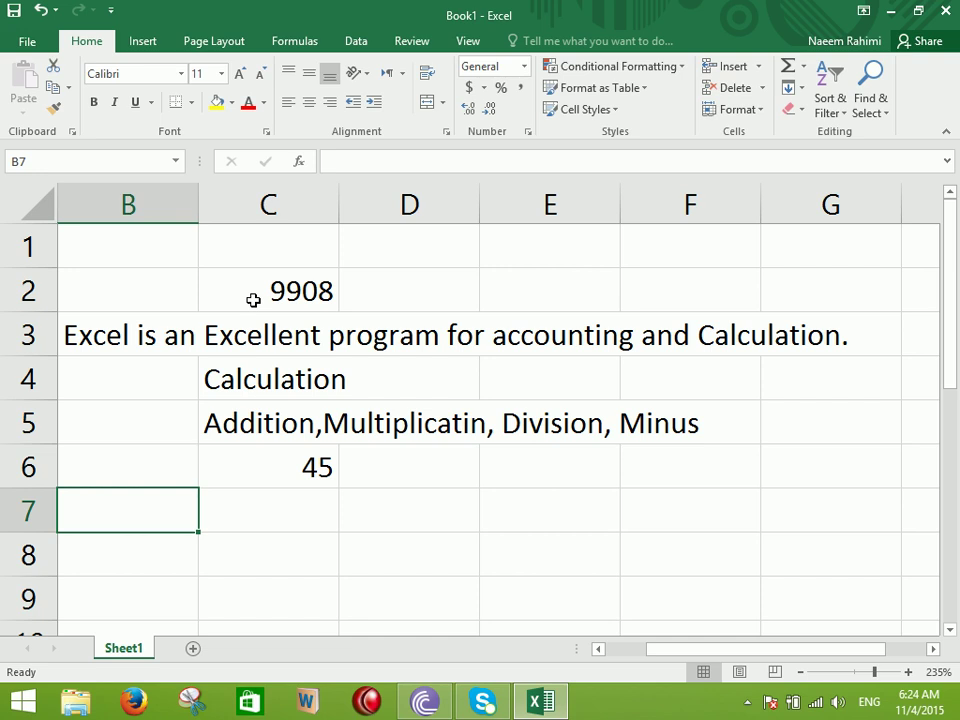
# Step: Enter the note 'Excel factor=?' in C7
pyautogui.press('Right')
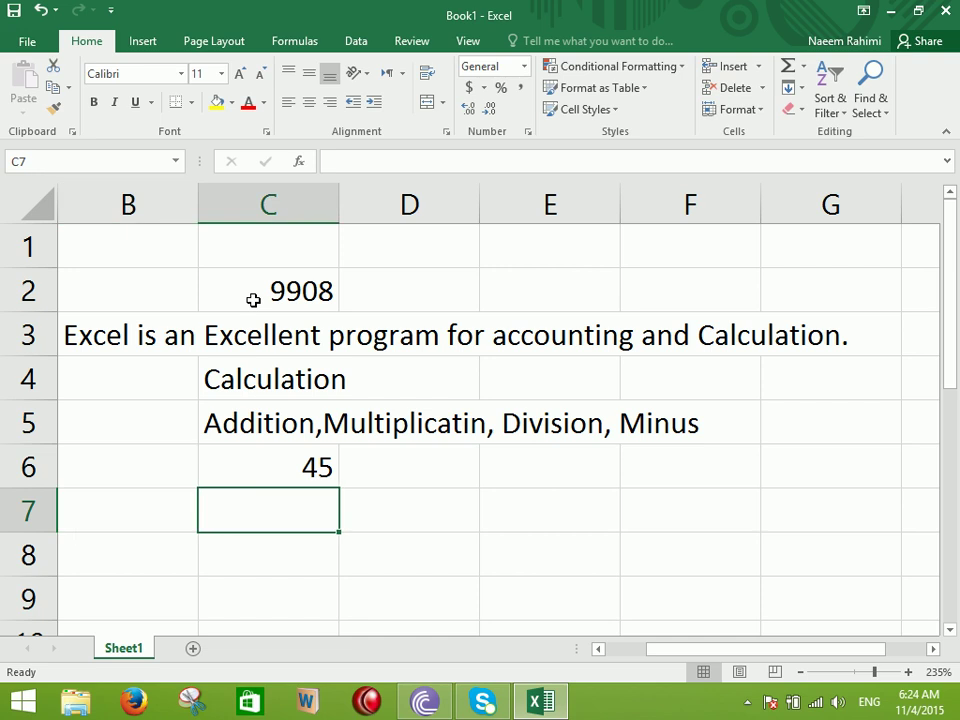
pyautogui.write('Excel')
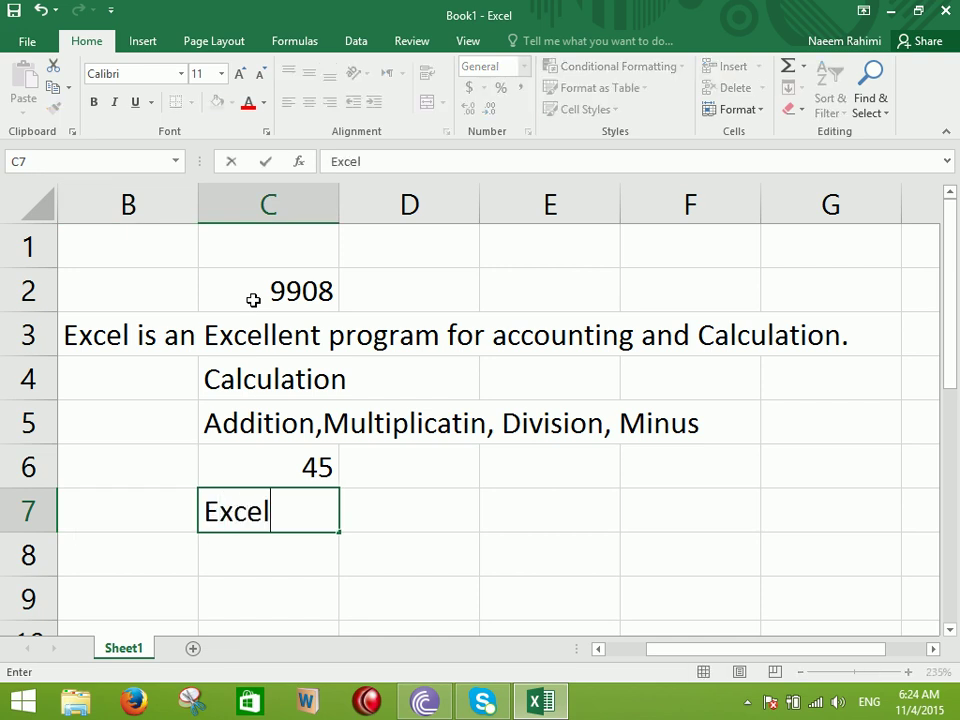
pyautogui.write(' factor=?')
pyautogui.press('Return')
# Step: Cancel a stray entry and type 'Excel factor only equal Sign (=)' in C8
pyautogui.write('E')
pyautogui.press('BackSpace')
pyautogui.press('Escape')
pyautogui.press('Right')
pyautogui.write('Excel ')
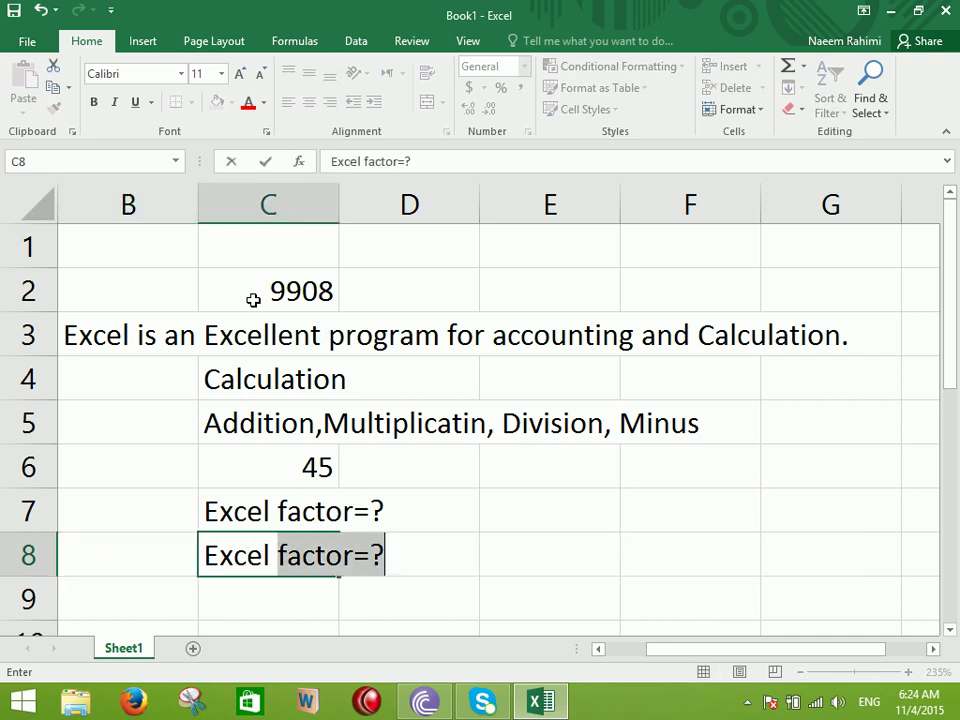
pyautogui.write('factor only')
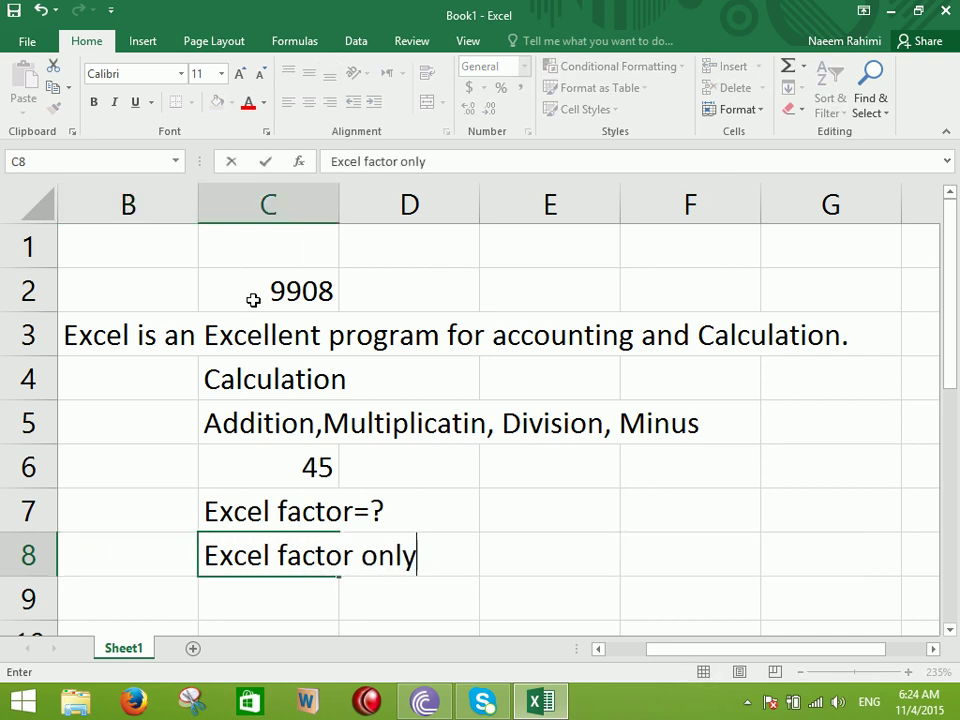
pyautogui.write(' equal Sign')
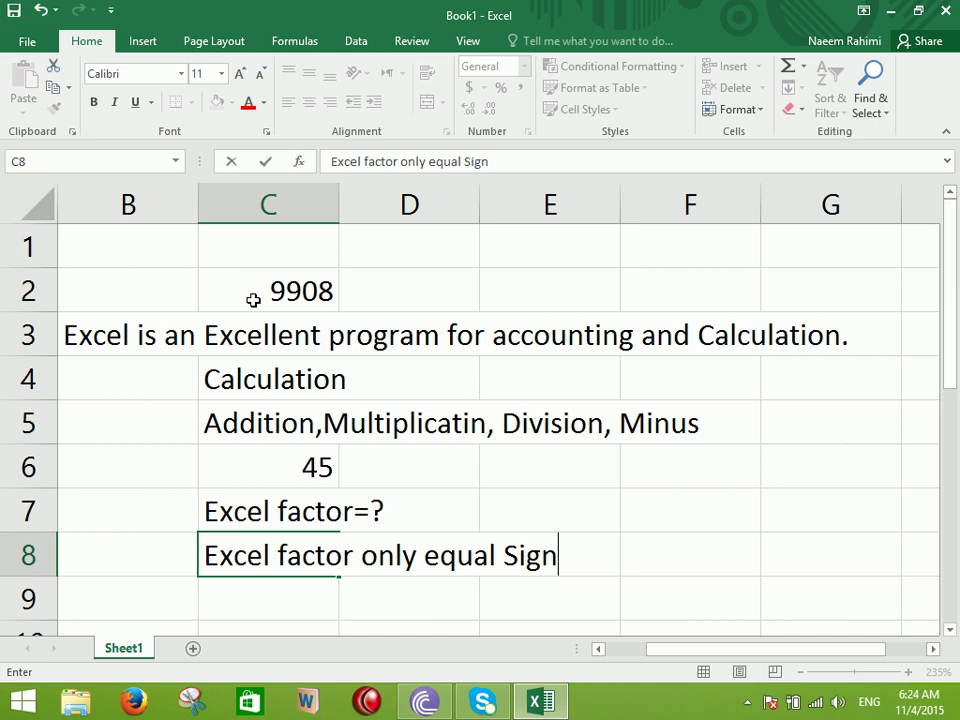
pyautogui.write('(')
pyautogui.write('=)')
pyautogui.press('Return')
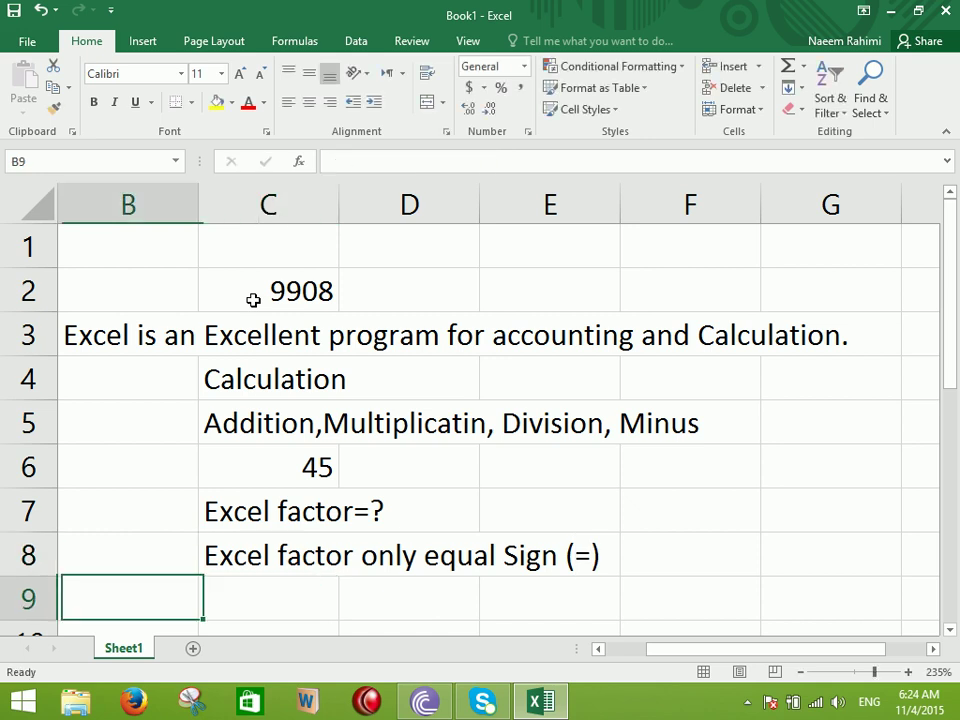
pyautogui.press('Right')
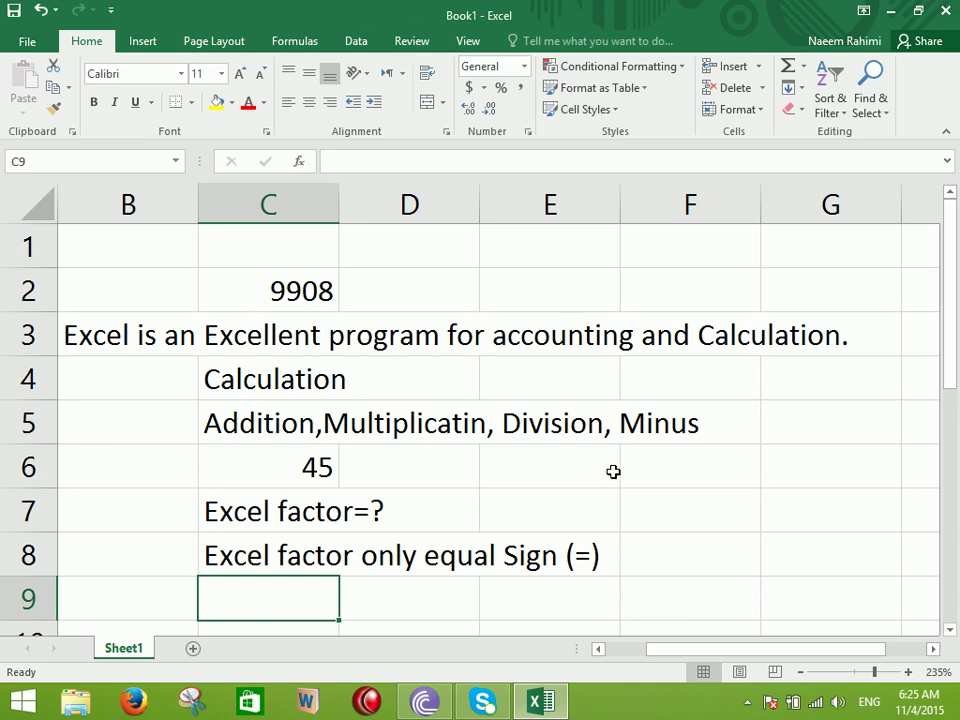
# Step: Type 900+900 without an equals sign in C9, leaving it as uncalculated text
pyautogui.scroll(-3, 590, 425)
pyautogui.scroll(-1, 590, 425)
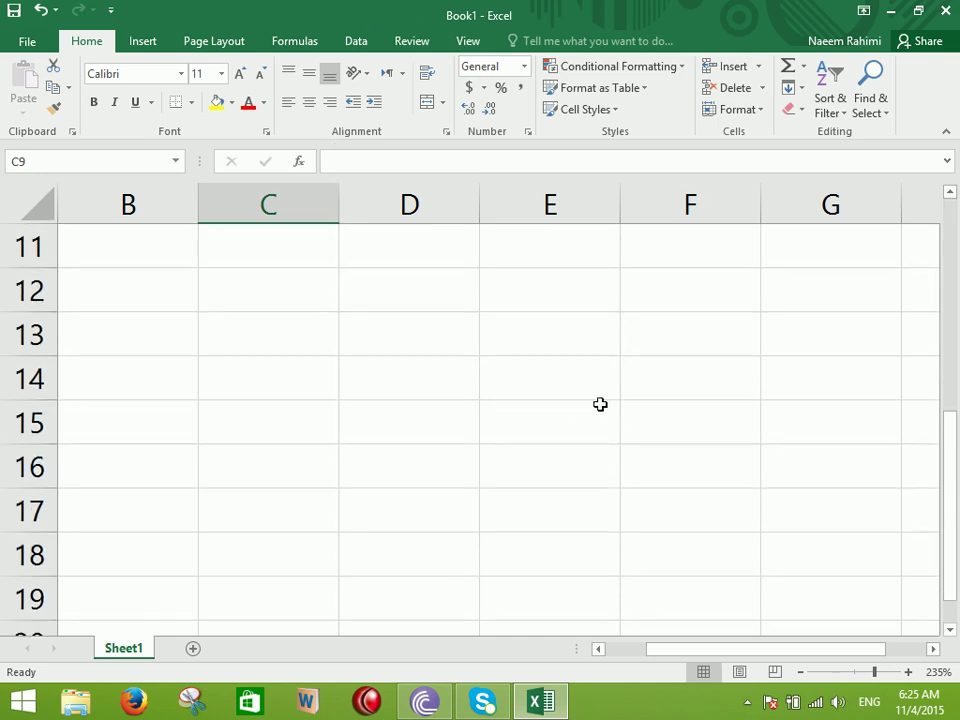
pyautogui.click(950, 194)
pyautogui.click(950, 194)
pyautogui.click(950, 194)
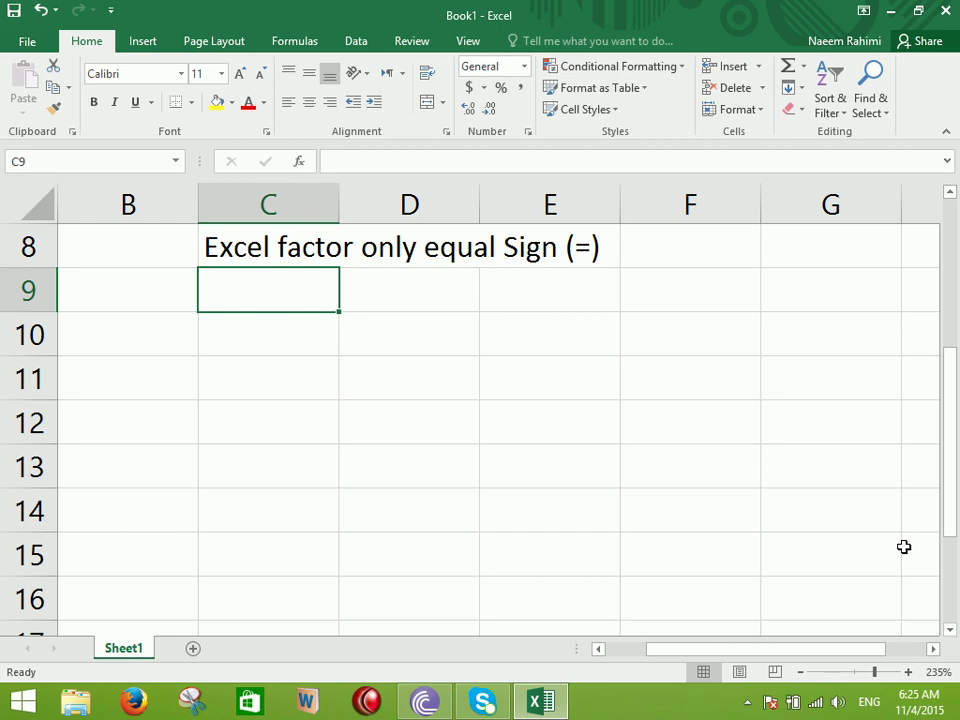
pyautogui.write('9')
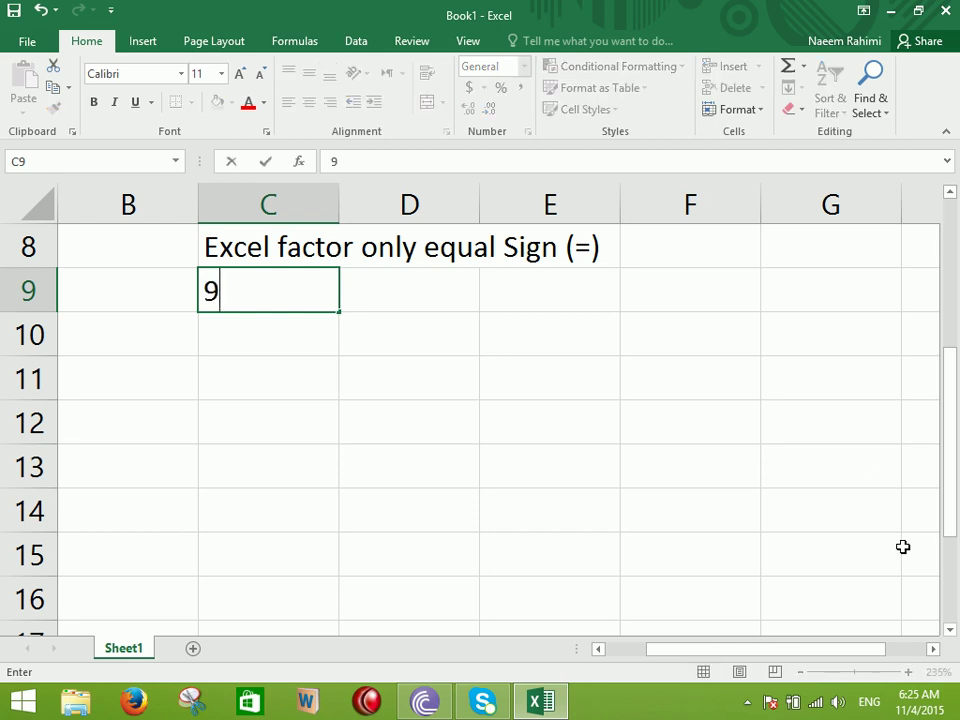
pyautogui.write('00+900')
pyautogui.press('Return')
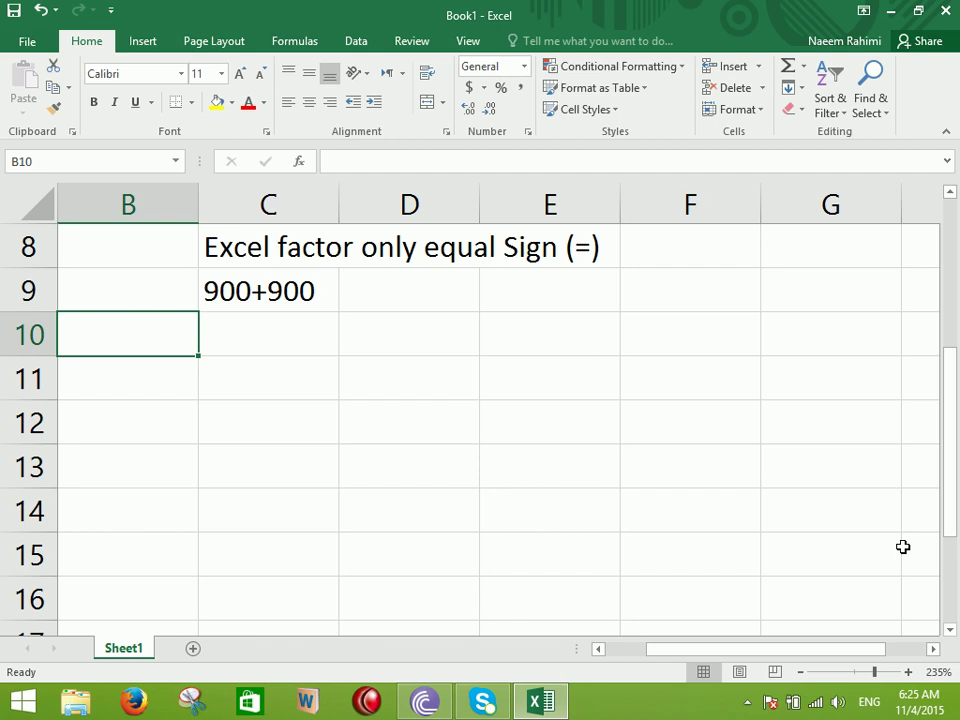
pyautogui.click(305, 292)
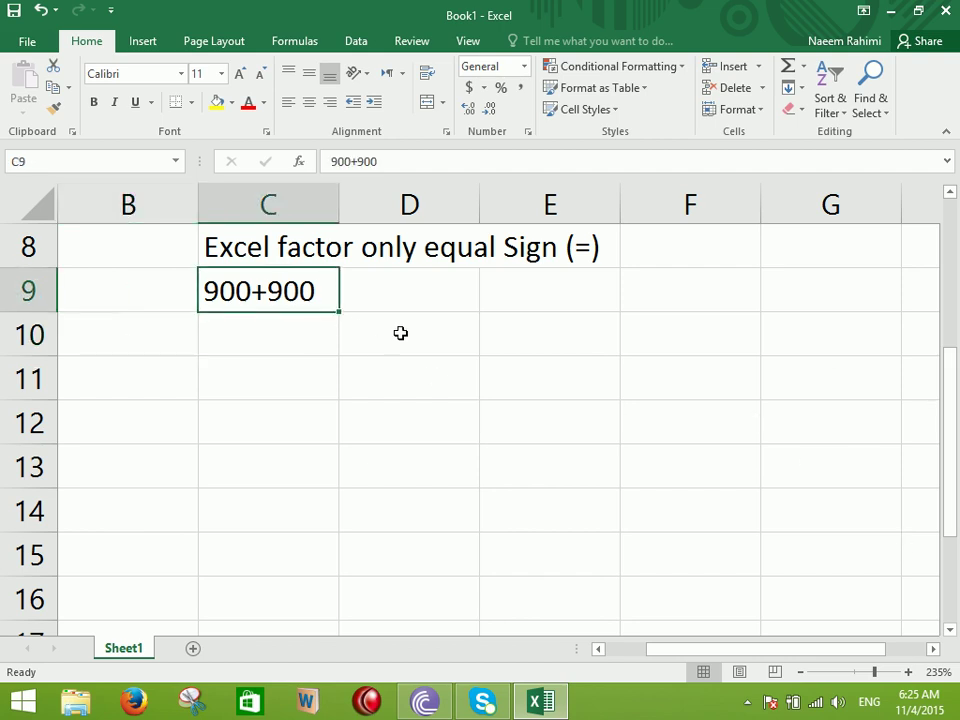
# Step: Enable 'Transition formula entry' under Lotus compatibility in Excel Options > Advanced
pyautogui.click(22, 42)
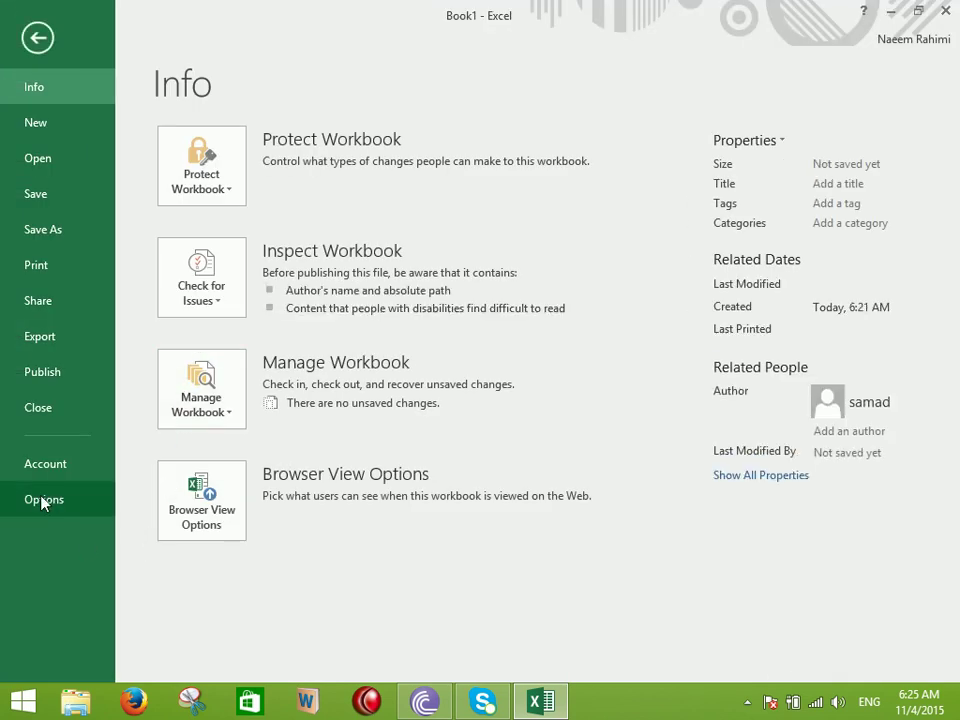
pyautogui.click(43, 500)
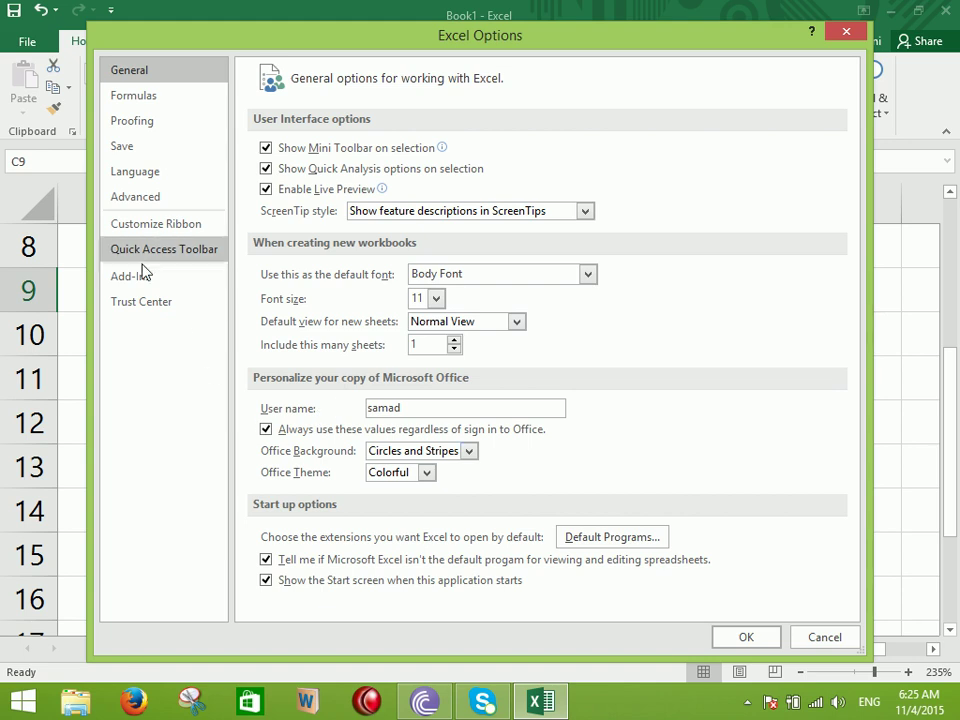
pyautogui.click(133, 208)
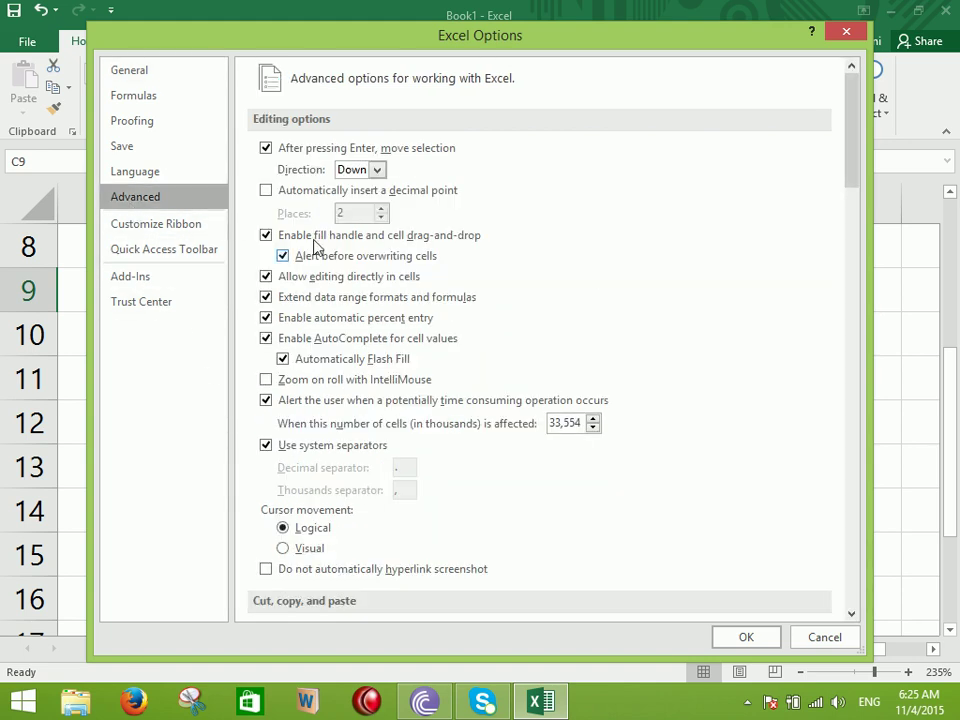
pyautogui.moveTo(846, 127)
pyautogui.mouseDown()
pyautogui.moveTo(892, 373)
pyautogui.moveTo(880, 540)
pyautogui.mouseUp()
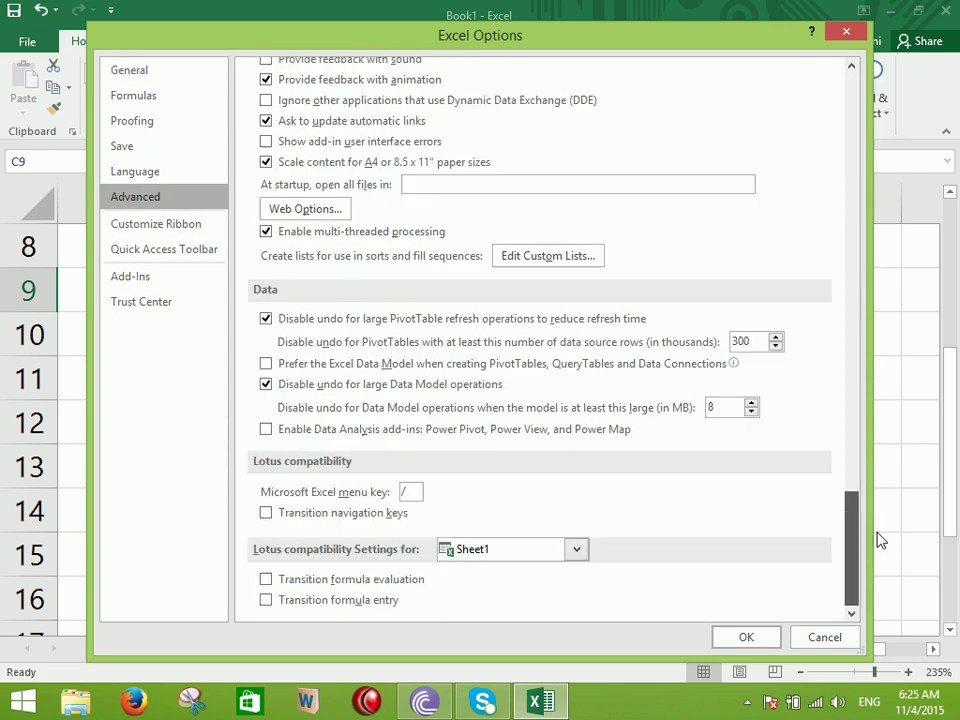
pyautogui.click(345, 602)
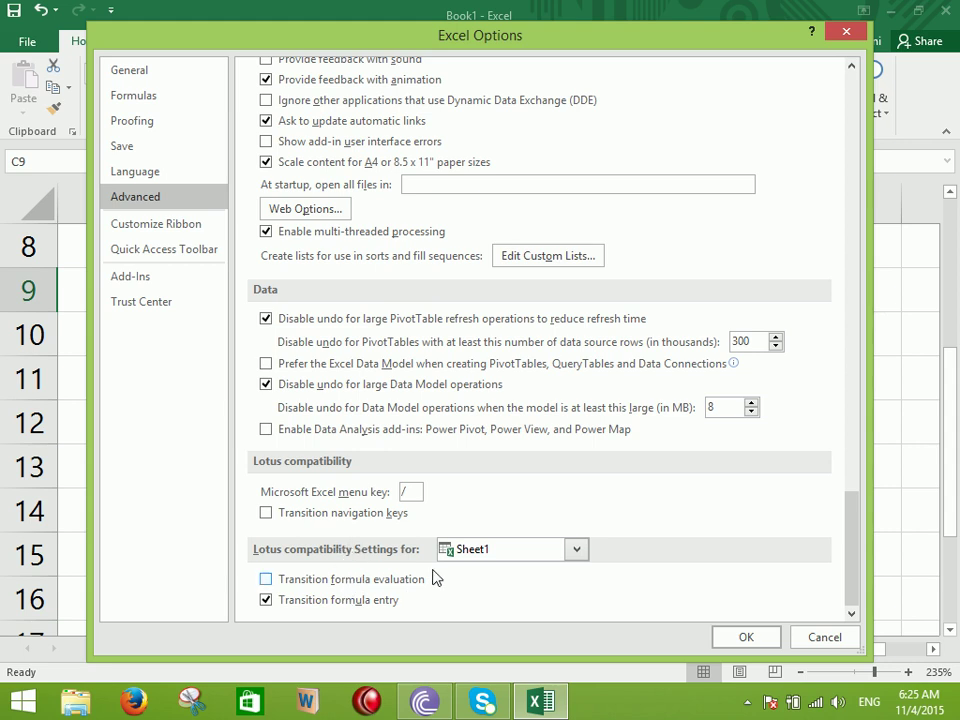
pyautogui.click(729, 639)
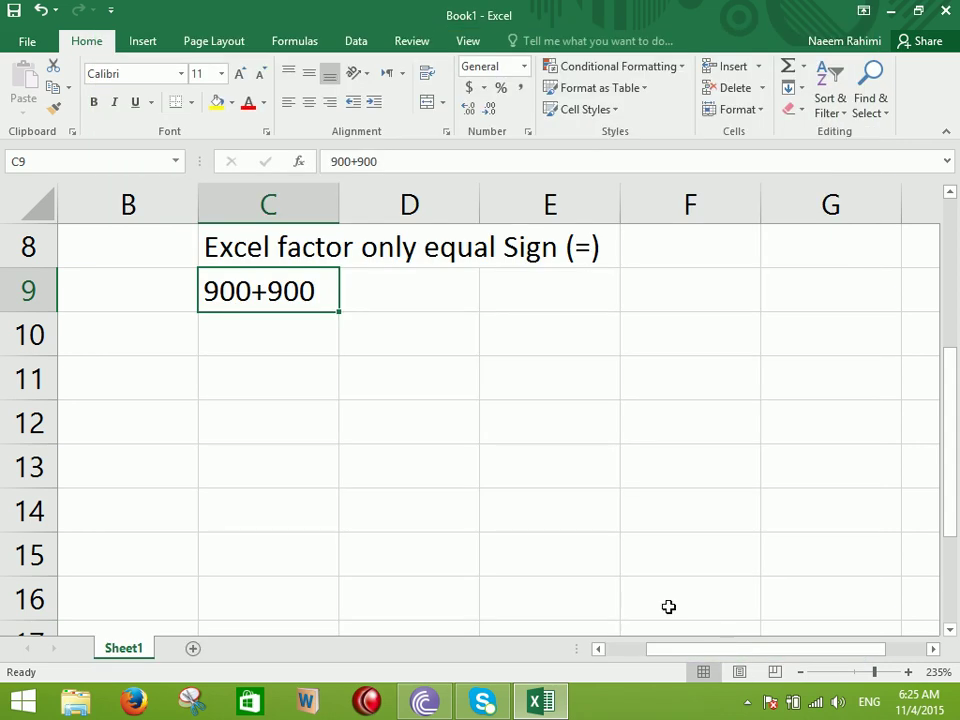
# Step: Enter 800+900 in C11 and 400*2 in C12, which calculate to 1700 and 800
pyautogui.click(273, 371)
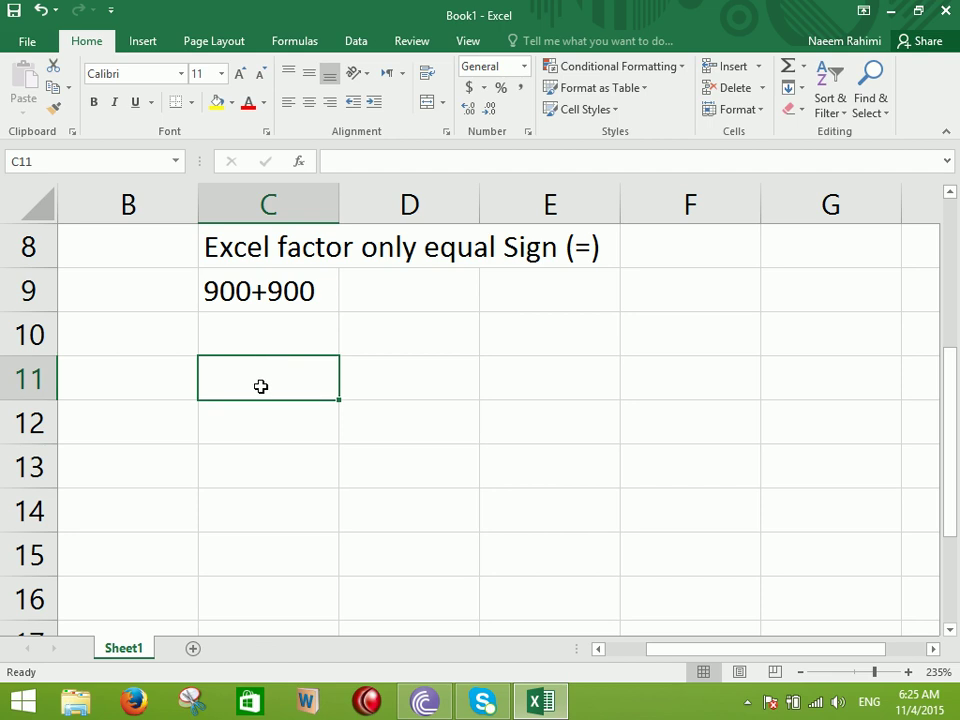
pyautogui.write('800+900')
pyautogui.press('Return')
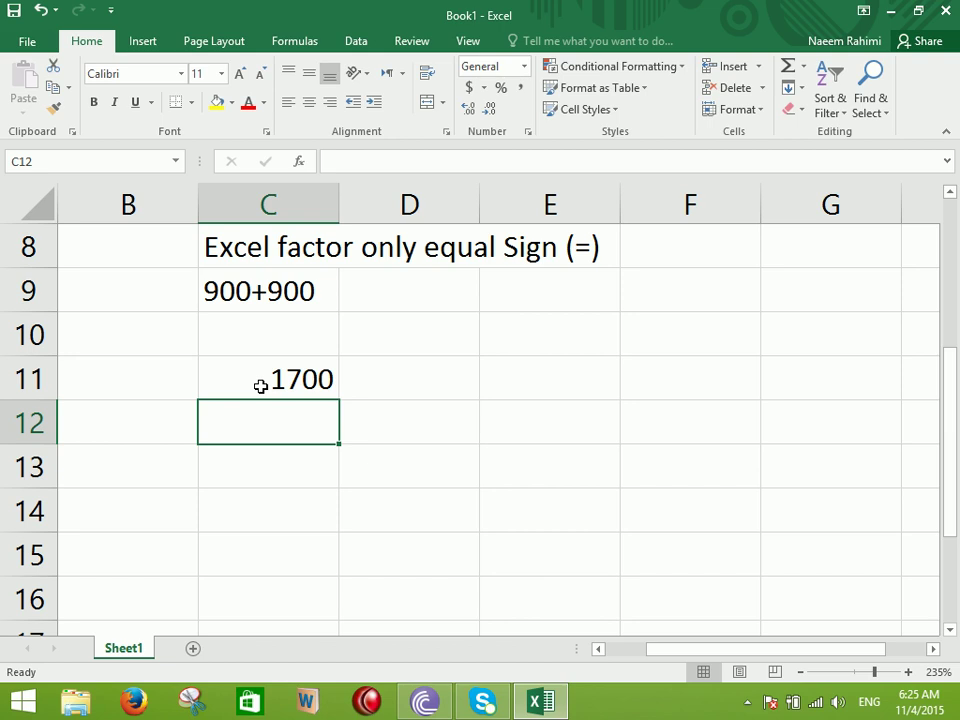
pyautogui.write('400*2')
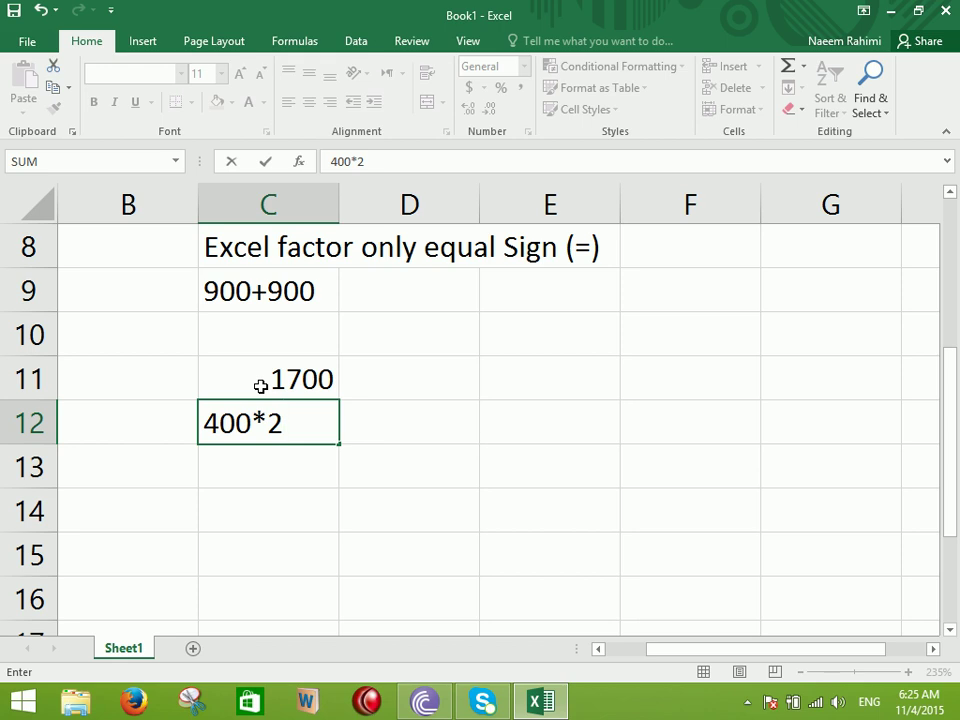
pyautogui.press('Return')
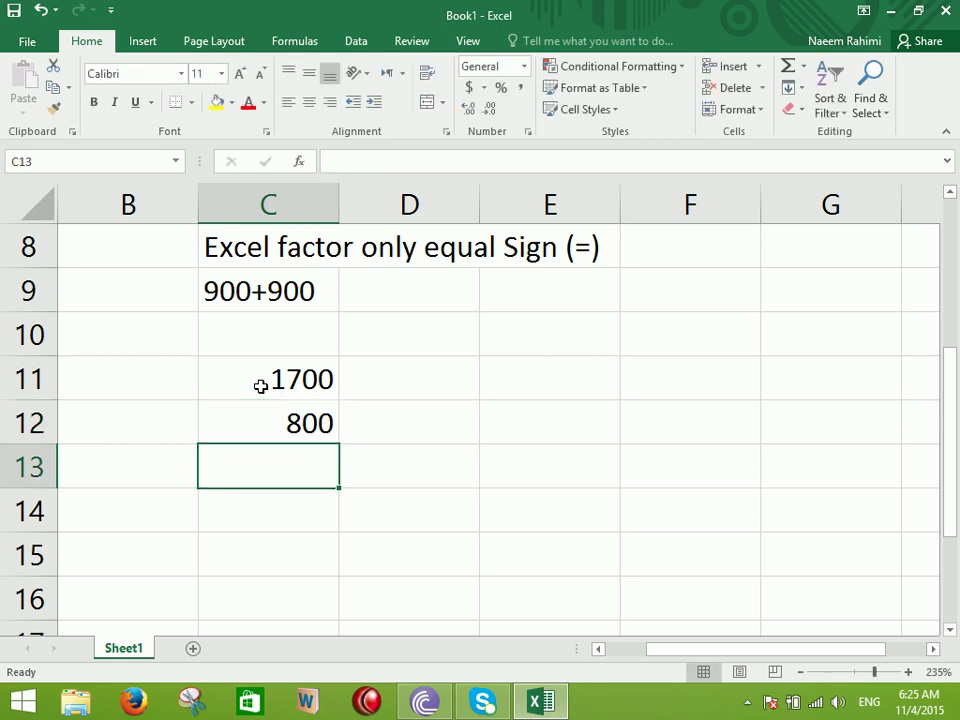
# Step: Inspect C11's converted formula =800+900 in edit mode without changing it
pyautogui.click(280, 386)
pyautogui.doubleClick(285, 385)
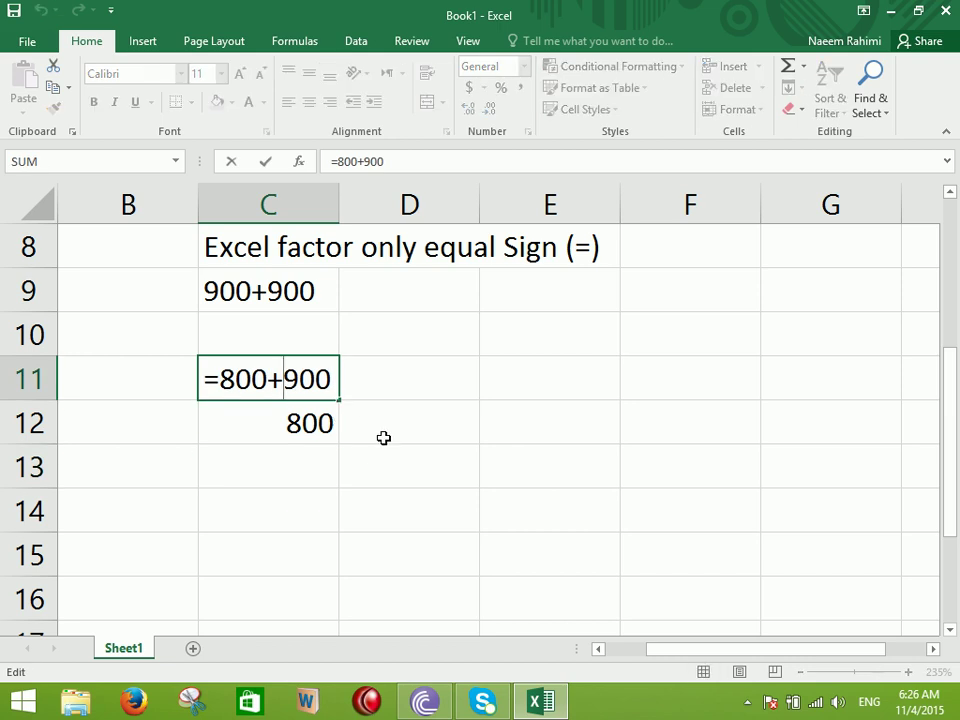
pyautogui.moveTo(283, 381); pyautogui.dragTo(268, 378)
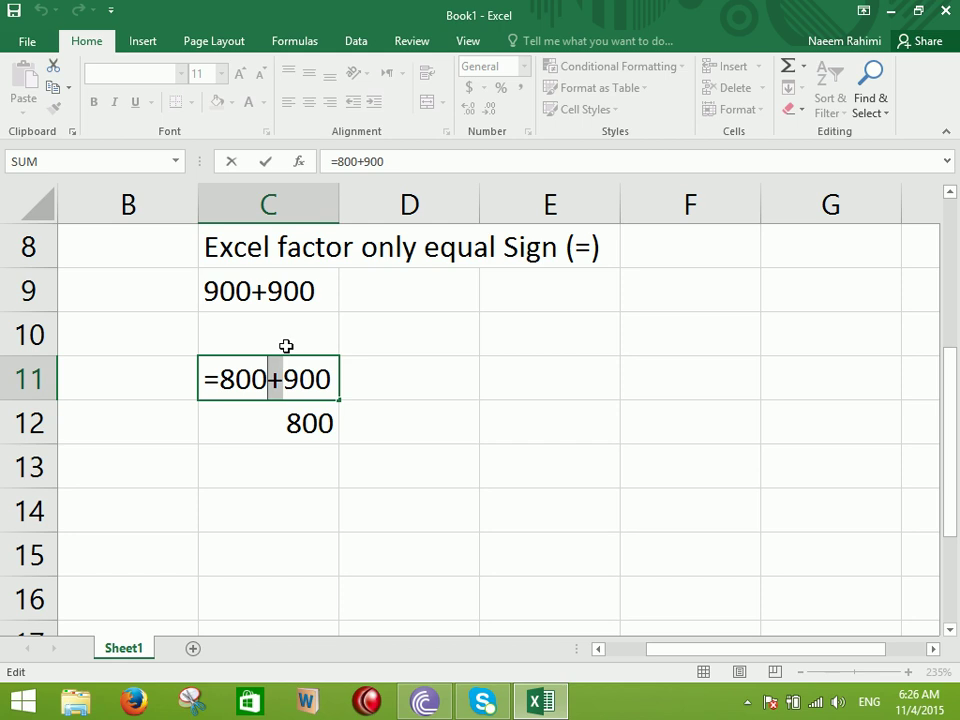
pyautogui.hotkey('ctrl', 'Return')
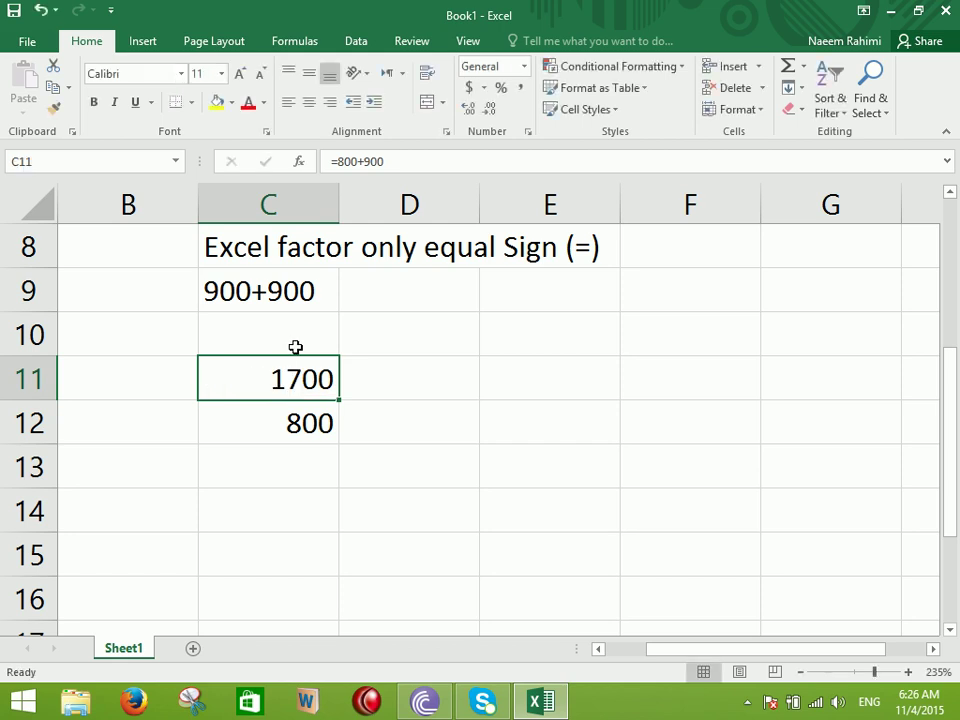
pyautogui.click(289, 474)
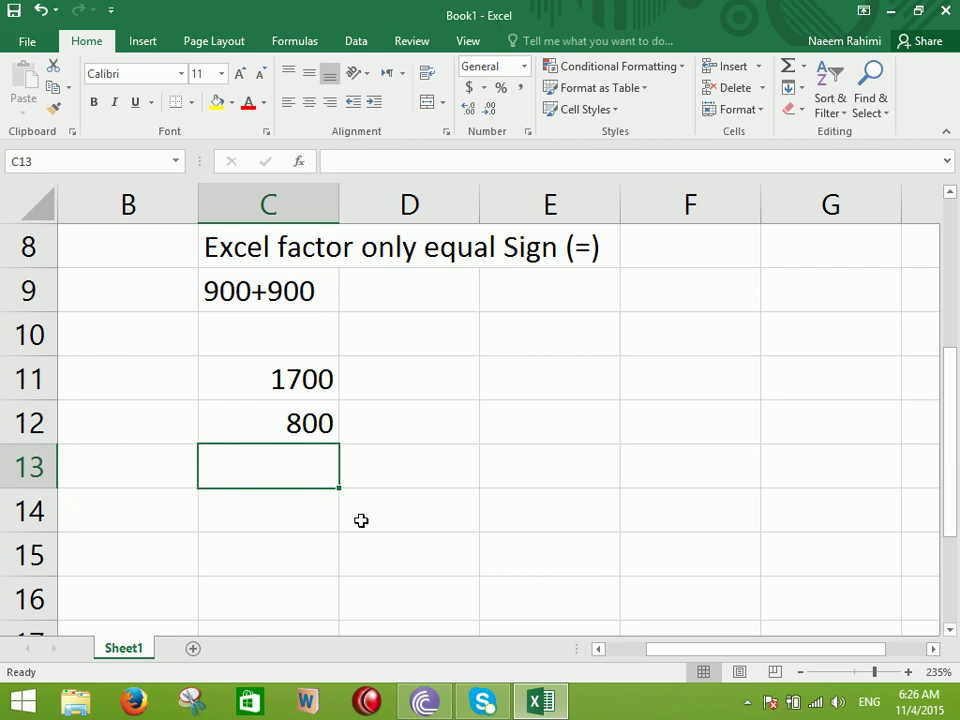
# Step: Uncheck 'Transition formula entry' in Excel Options > Advanced and confirm with OK
pyautogui.click(37, 42)
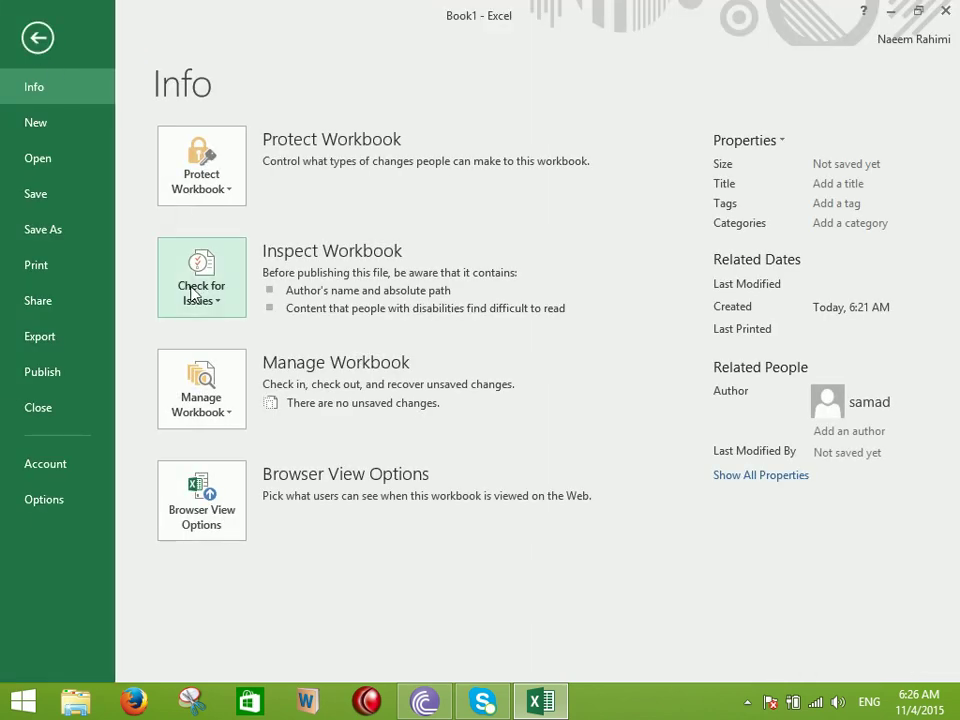
pyautogui.click(45, 503)
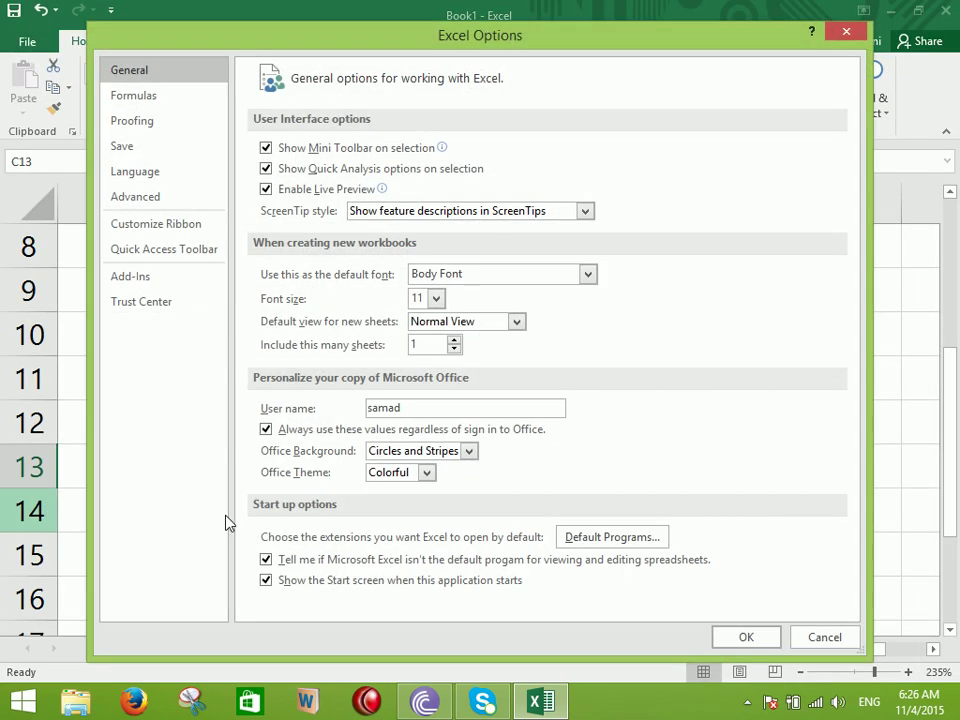
pyautogui.click(143, 200)
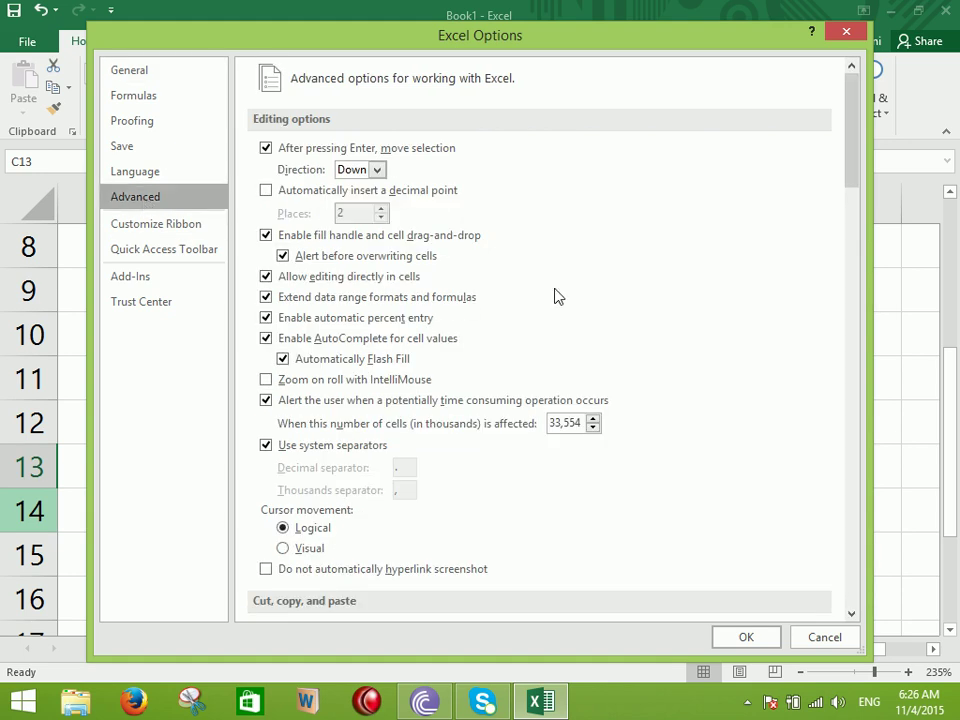
pyautogui.scroll(-10, 557, 296)
pyautogui.scroll(-10, 568, 296)
pyautogui.scroll(-10, 572, 306)
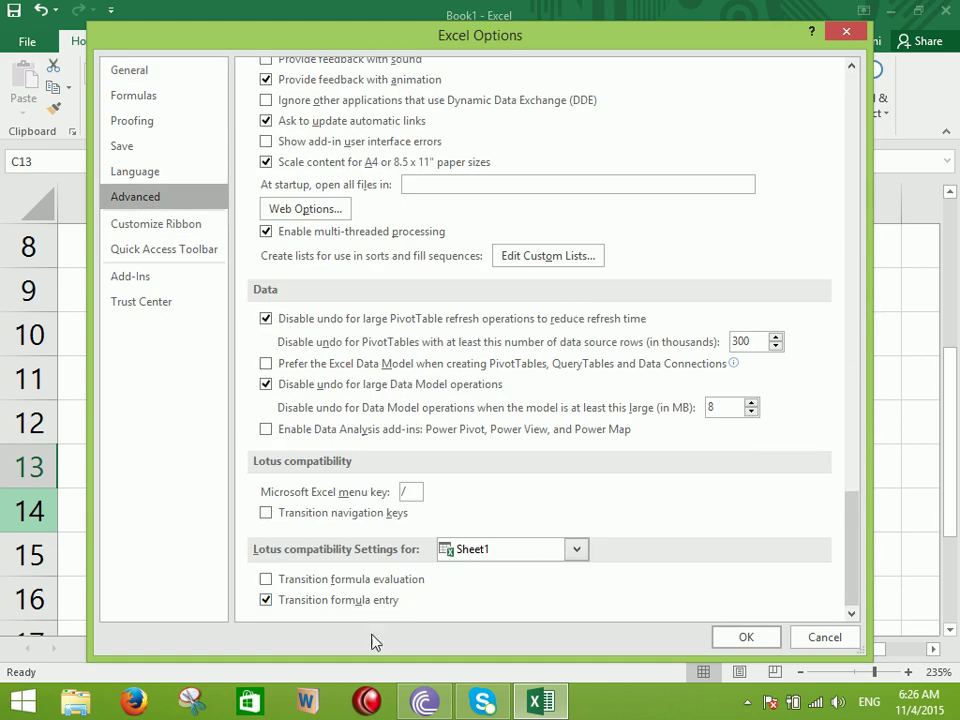
pyautogui.click(336, 601)
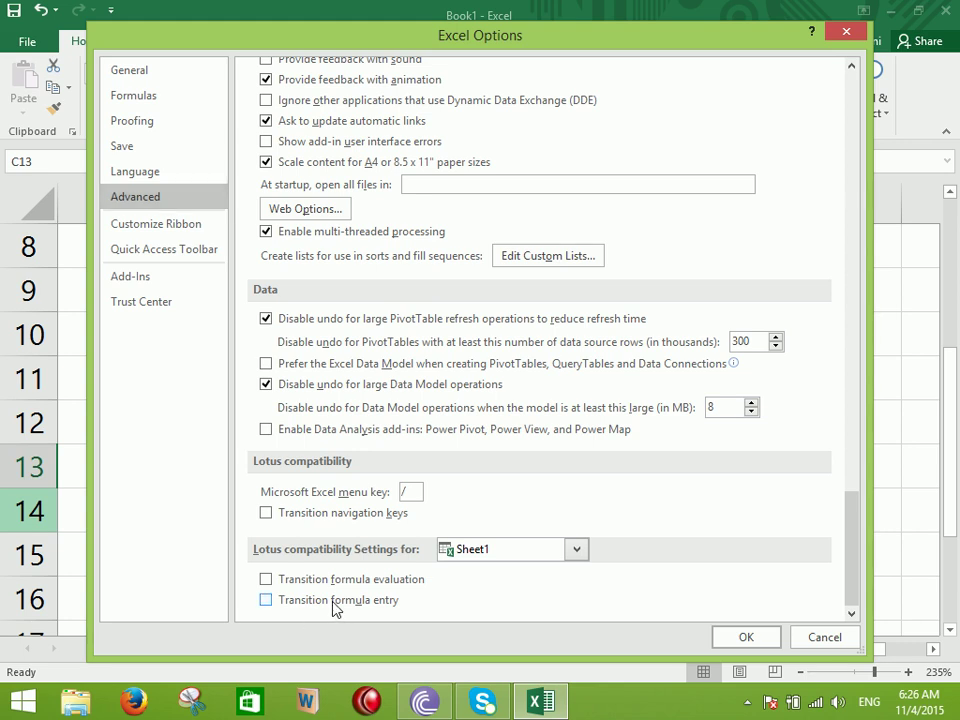
pyautogui.click(731, 636)
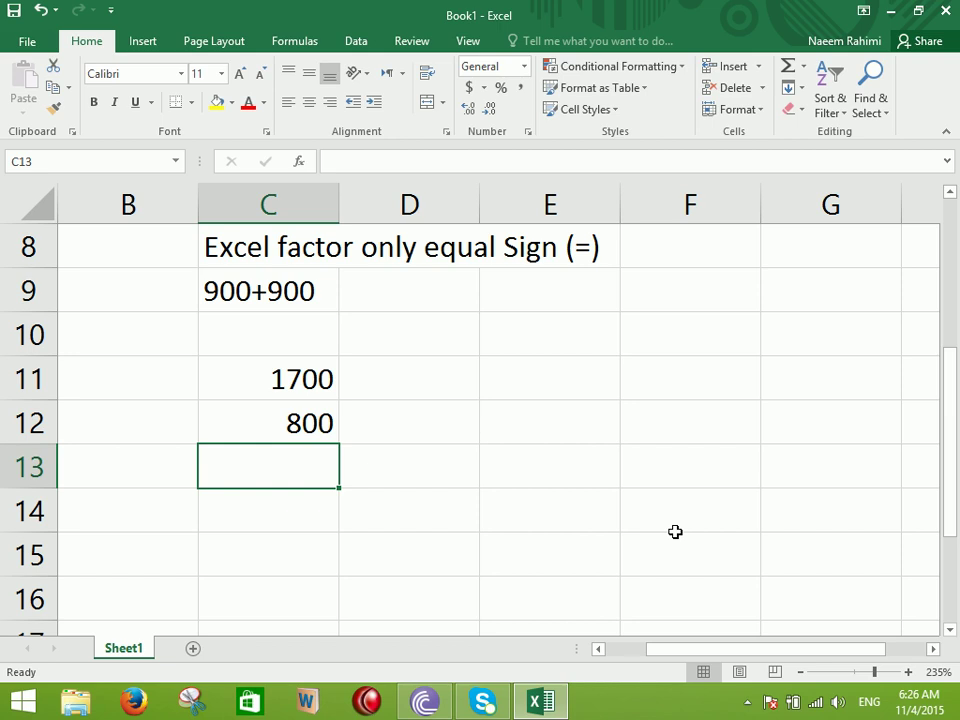
# Step: Type 100+200 in C13, which now stays as plain uncalculated text
pyautogui.write('100+2000')
pyautogui.press('BackSpace')
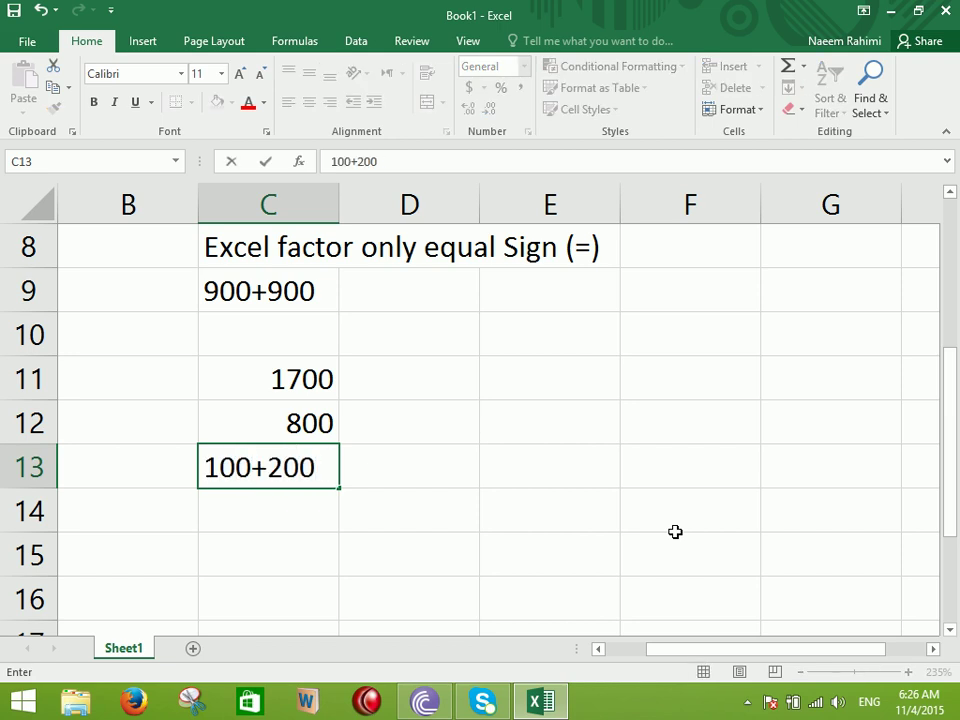
pyautogui.press('Return')
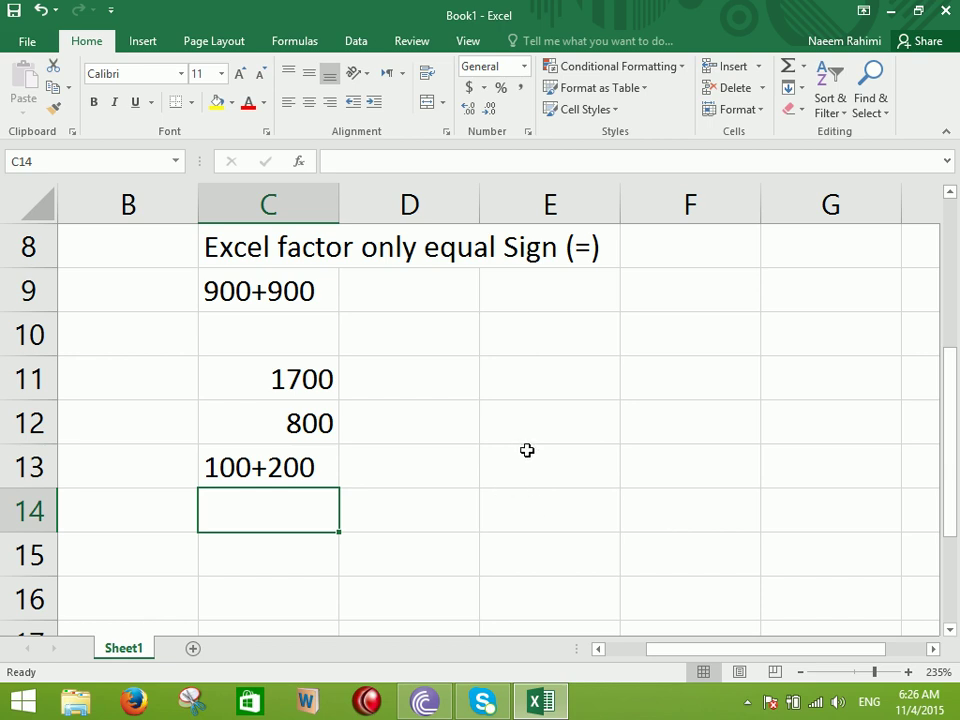
pyautogui.scroll(3, 510, 423)
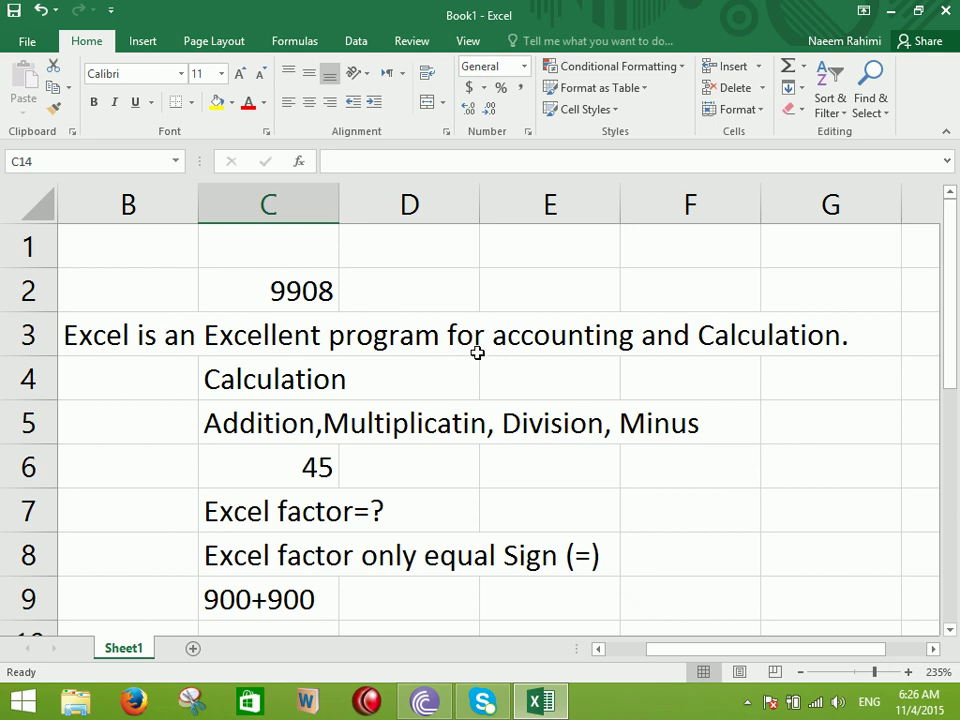
pyautogui.scroll(-3, 668, 338)
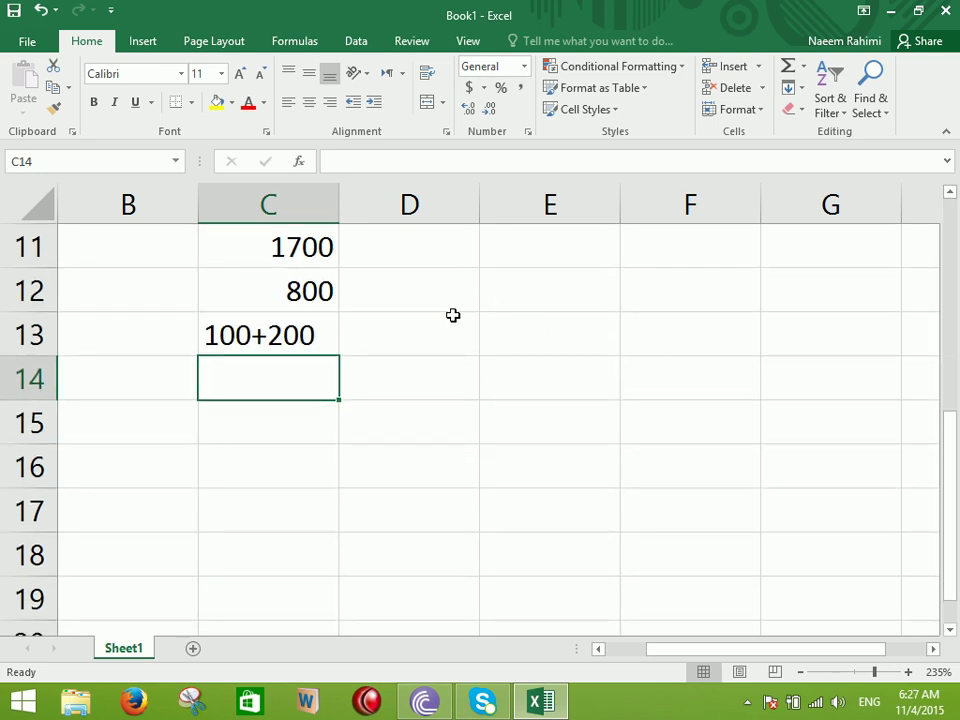
# Step: Enter the note 'Accounting: You need a process and after that process you will get result.' in B14
pyautogui.click(127, 375)
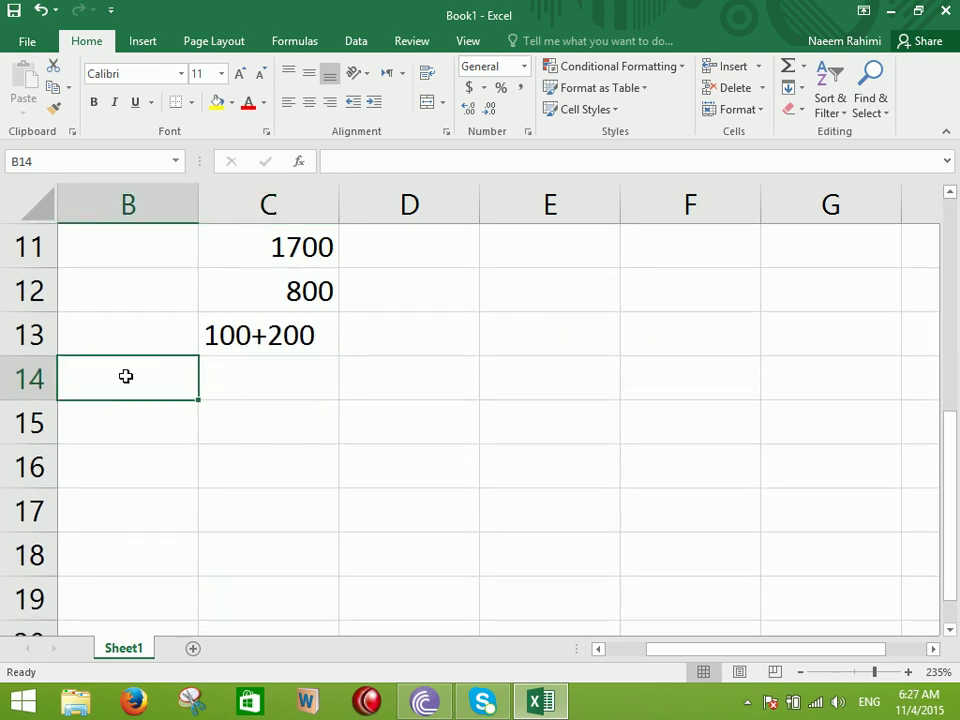
pyautogui.write('Accounting: You need a proce')
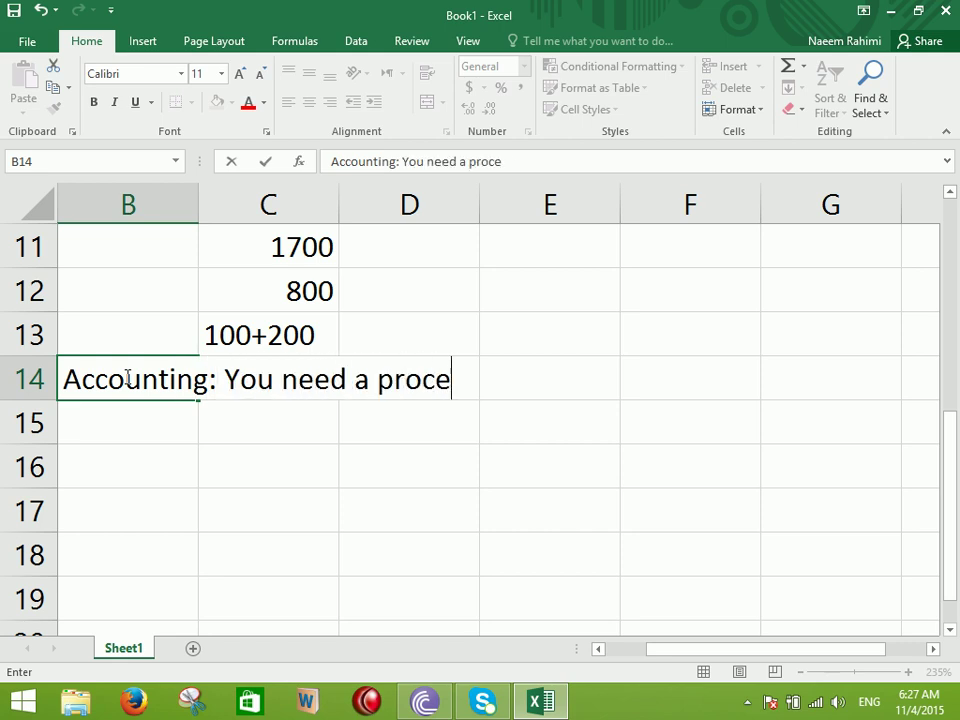
pyautogui.write('ss and after that process you will')
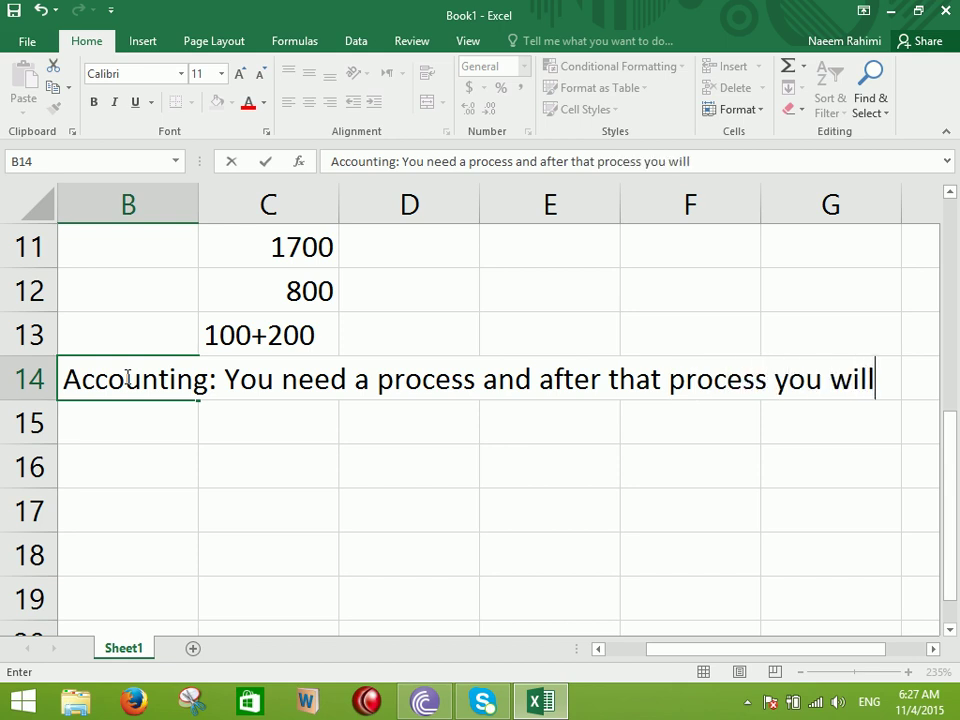
pyautogui.write(' get r')
pyautogui.press('BackSpace')
pyautogui.write('t result.')
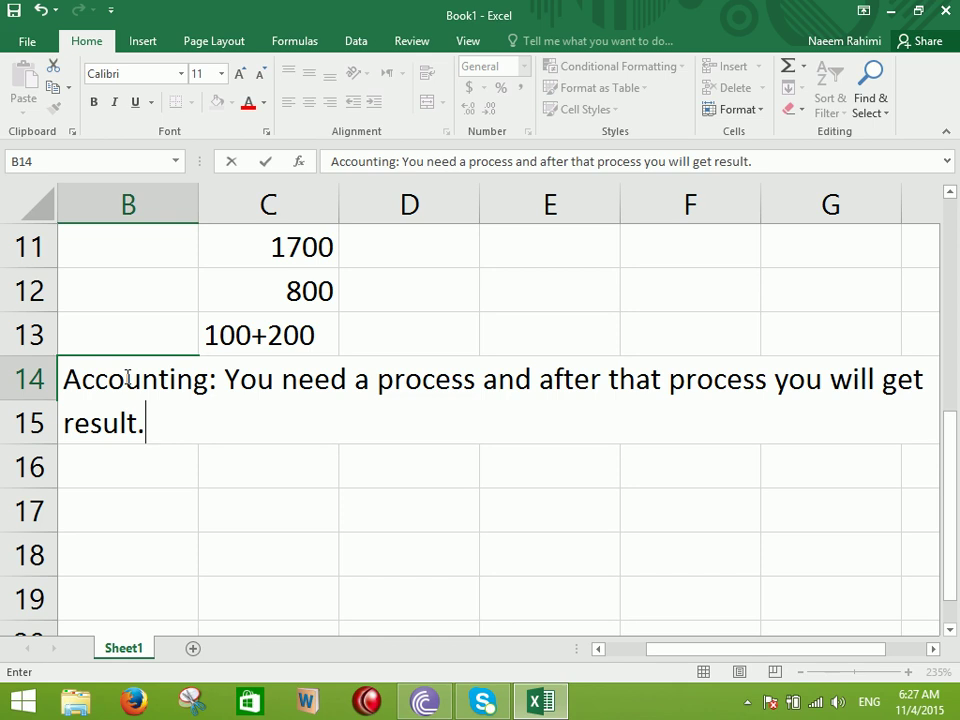
pyautogui.press('Return')
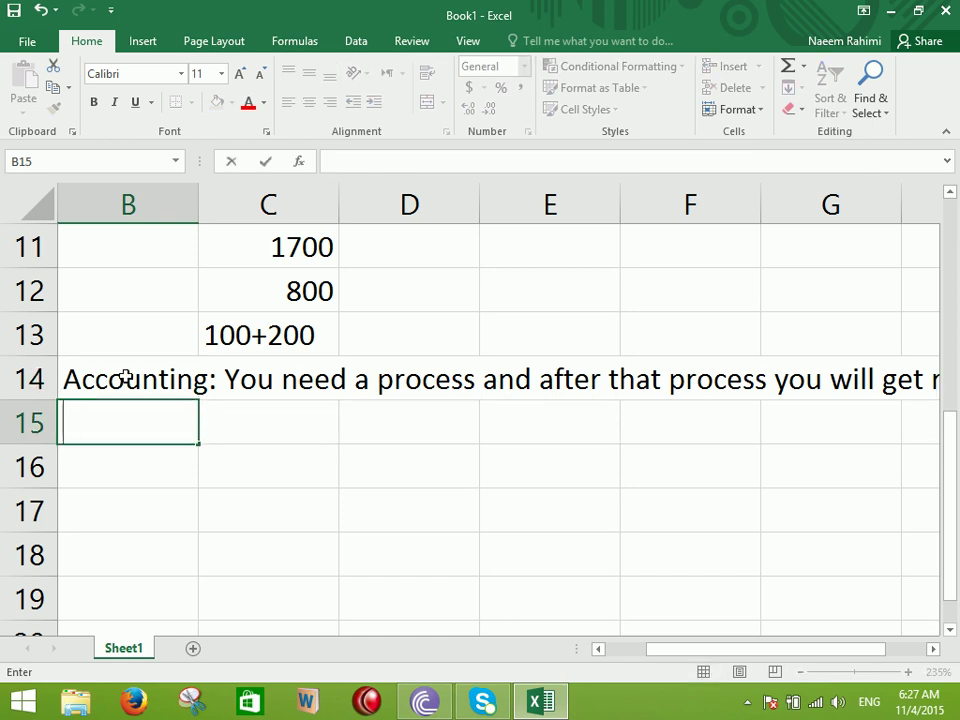
# Step: Type the chain Journal-->Ledger-->Trail Balance -- Income Statement-->Balance Sheet in B15
pyautogui.write('JOrun')
pyautogui.press('BackSpace')
pyautogui.press('BackSpace')
pyautogui.press('BackSpace')
pyautogui.press('BackSpace')
pyautogui.write('ournal -->Le')
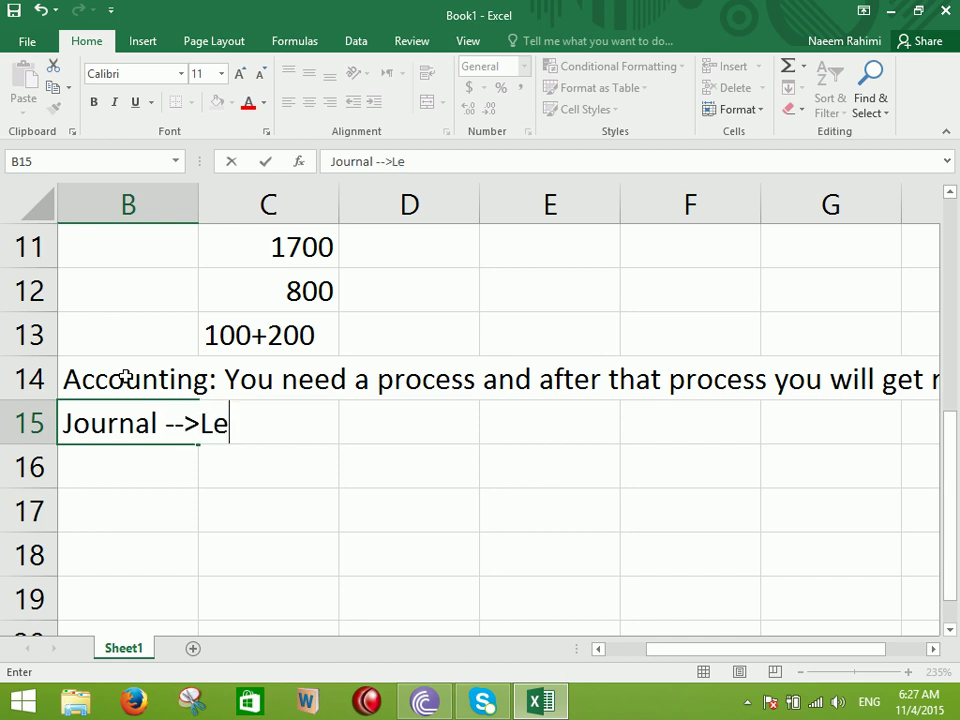
pyautogui.write('dger-->Trail Balance ==')
pyautogui.press('BackSpace')
pyautogui.write('-')
pyautogui.press('BackSpace')
pyautogui.press('BackSpace')
pyautogui.write('-- cino')
pyautogui.press('BackSpace')
pyautogui.press('BackSpace')
pyautogui.press('BackSpace')
pyautogui.write('Income Statement--')
pyautogui.press('BackSpace')
pyautogui.press('BackSpace')
pyautogui.write('00')
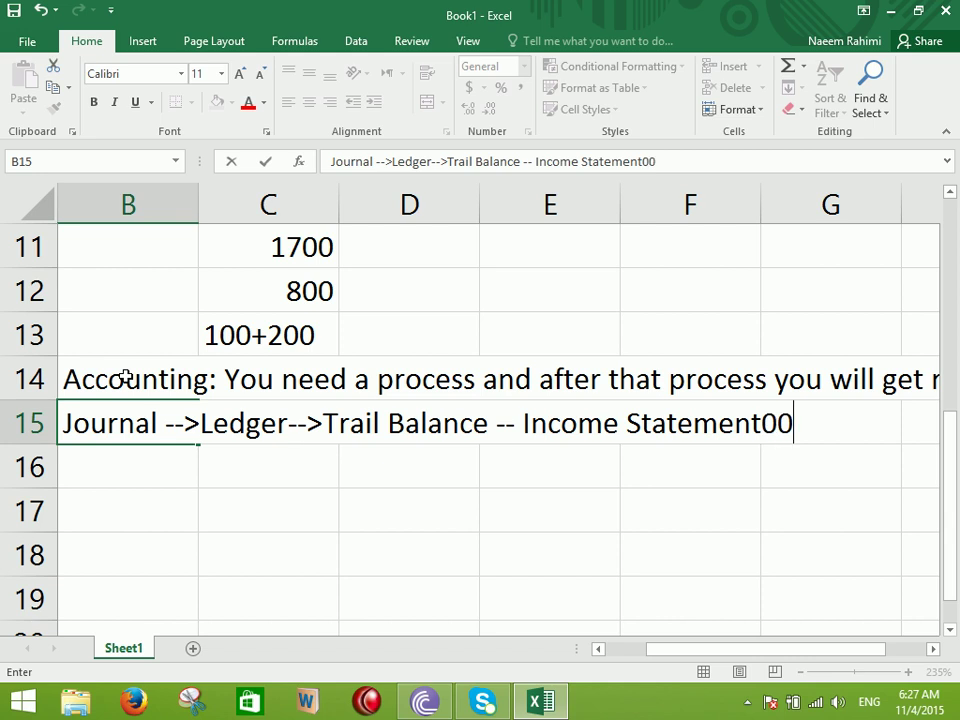
pyautogui.press('BackSpace')
pyautogui.press('BackSpace')
pyautogui.press('BackSpace')
pyautogui.write('-->Balance Sheet')
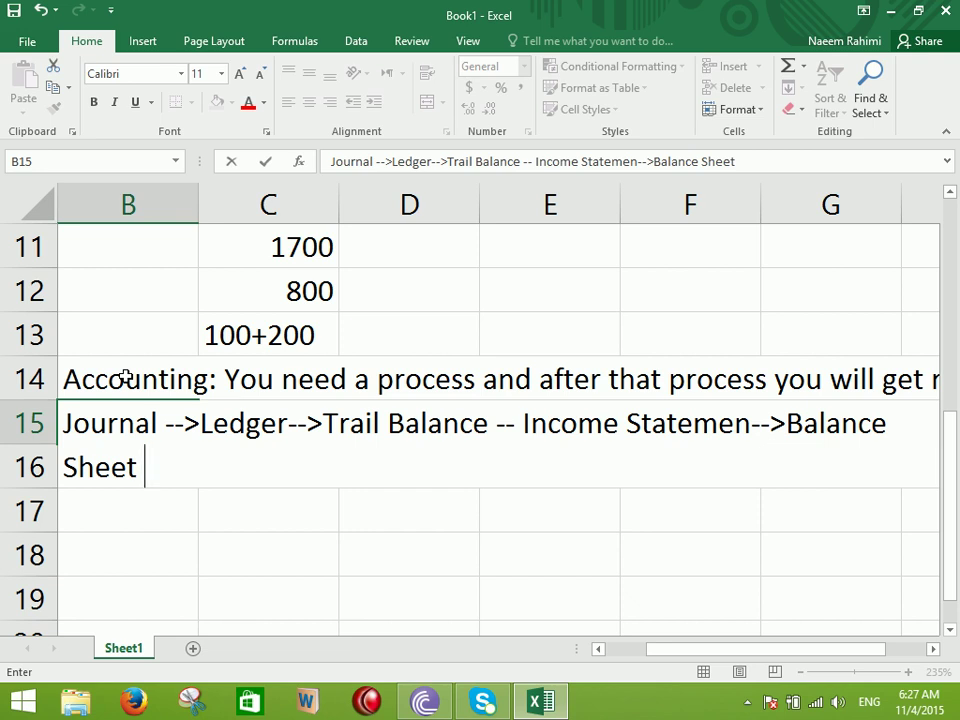
# Step: Append '=Result' to the B15 process chain and commit it
pyautogui.click(762, 426)
pyautogui.write('t')
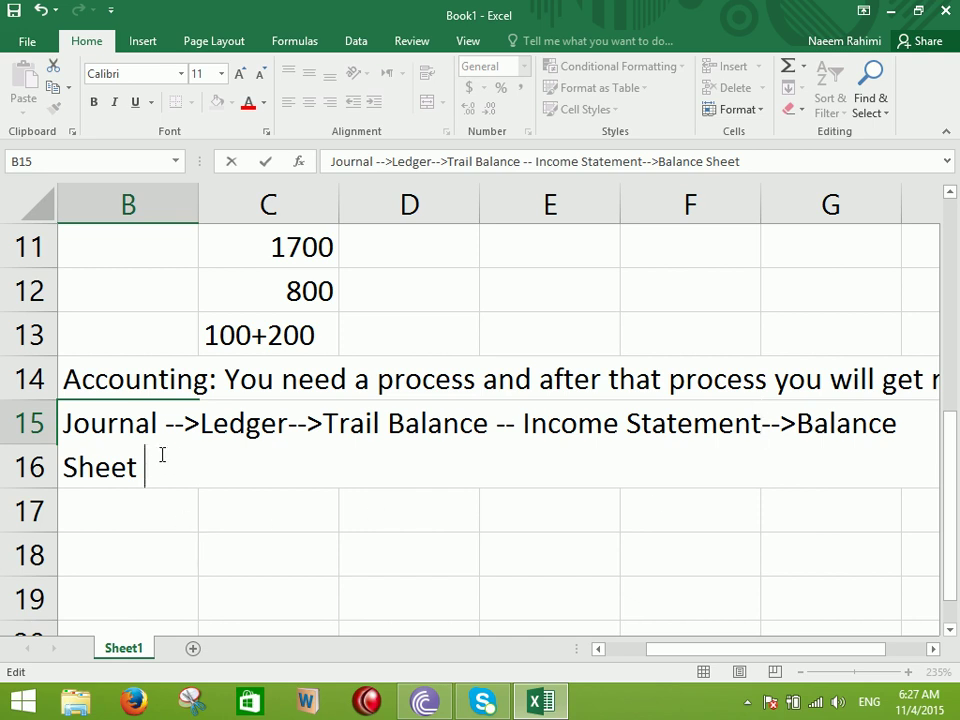
pyautogui.write('=REsult')
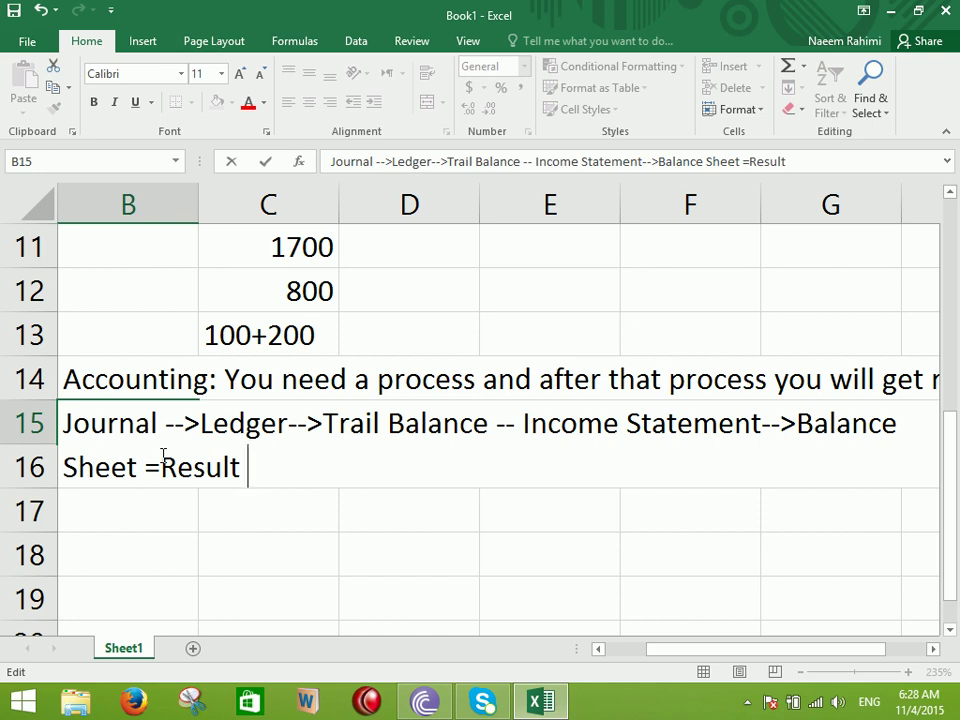
pyautogui.press('Return')
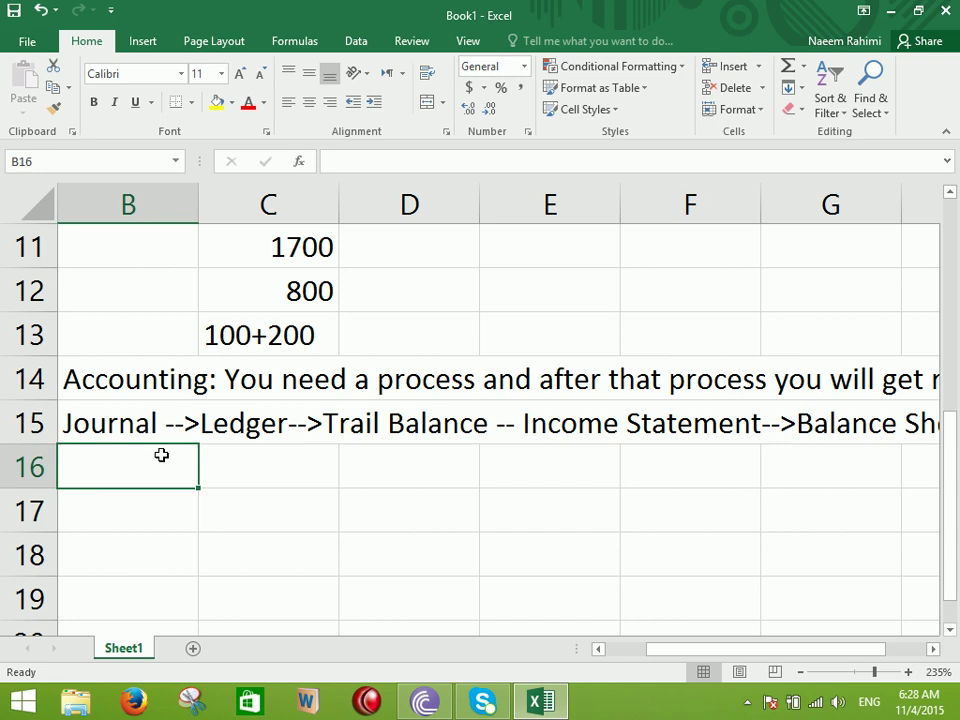
pyautogui.scroll(-3, 319, 422)
pyautogui.scroll(7, 330, 400)
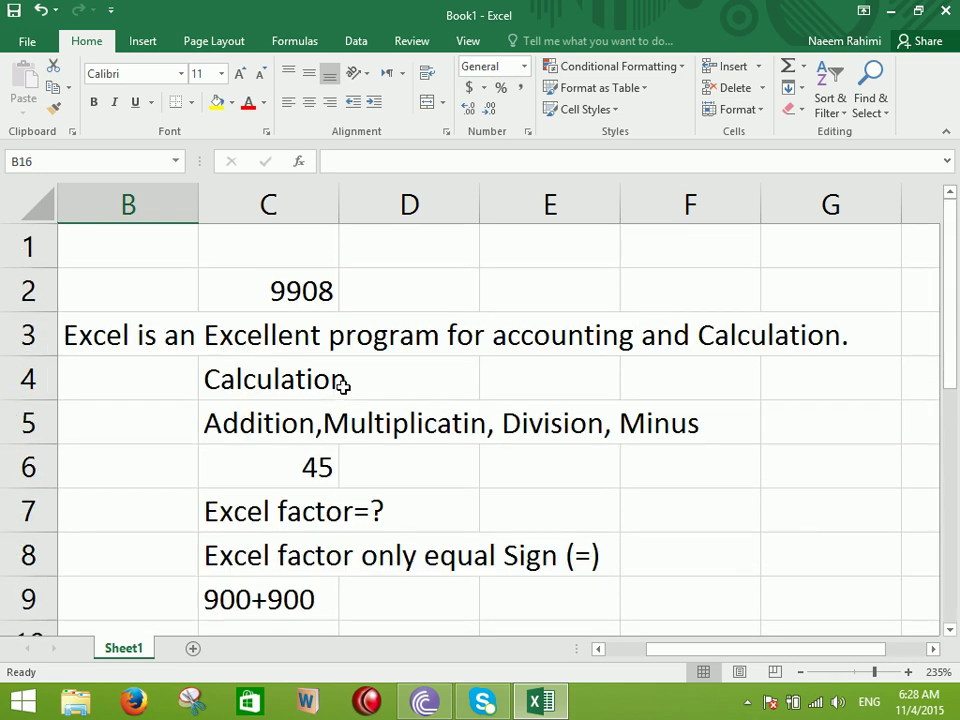
pyautogui.hscroll(-1, 400, 372)
pyautogui.scroll(-3, 262, 364)
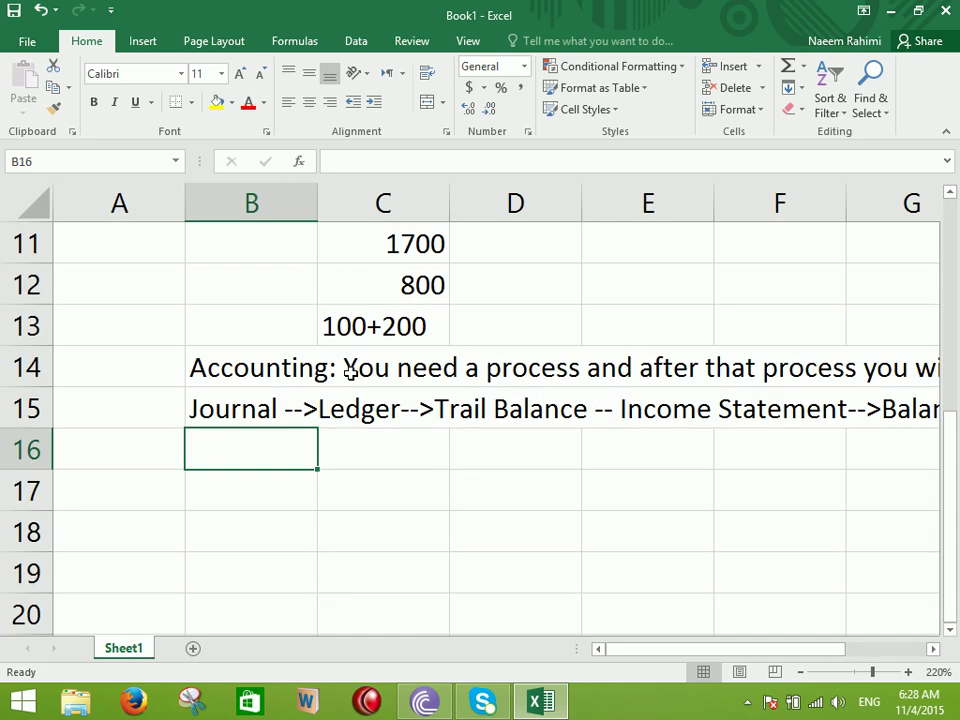
pyautogui.click(934, 649)
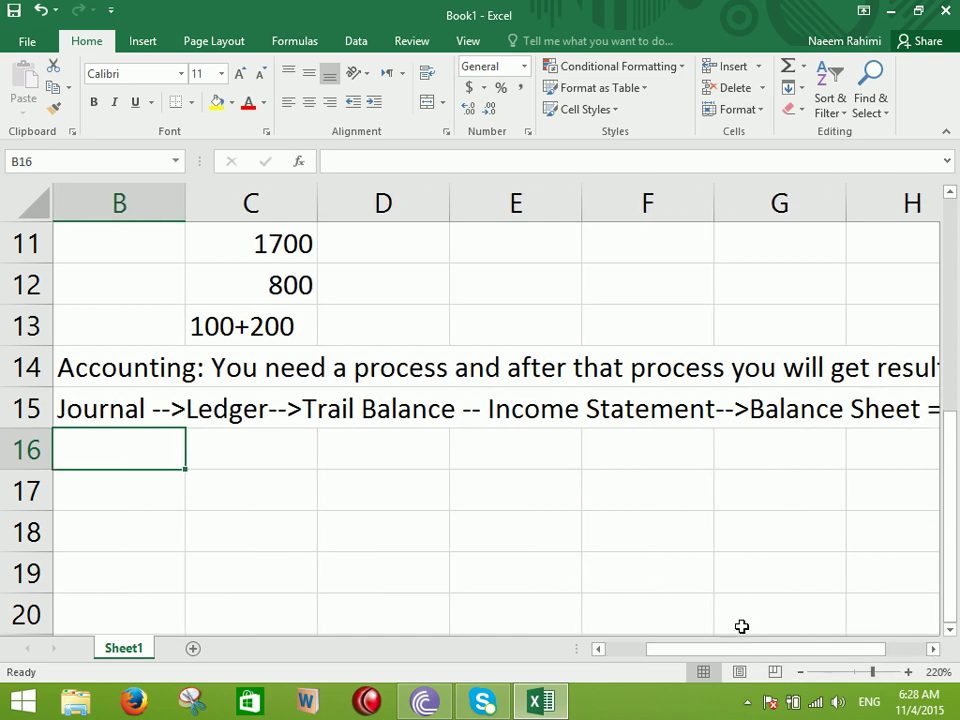
pyautogui.scroll(-1, 741, 611)
pyautogui.scroll(-1, 735, 585)
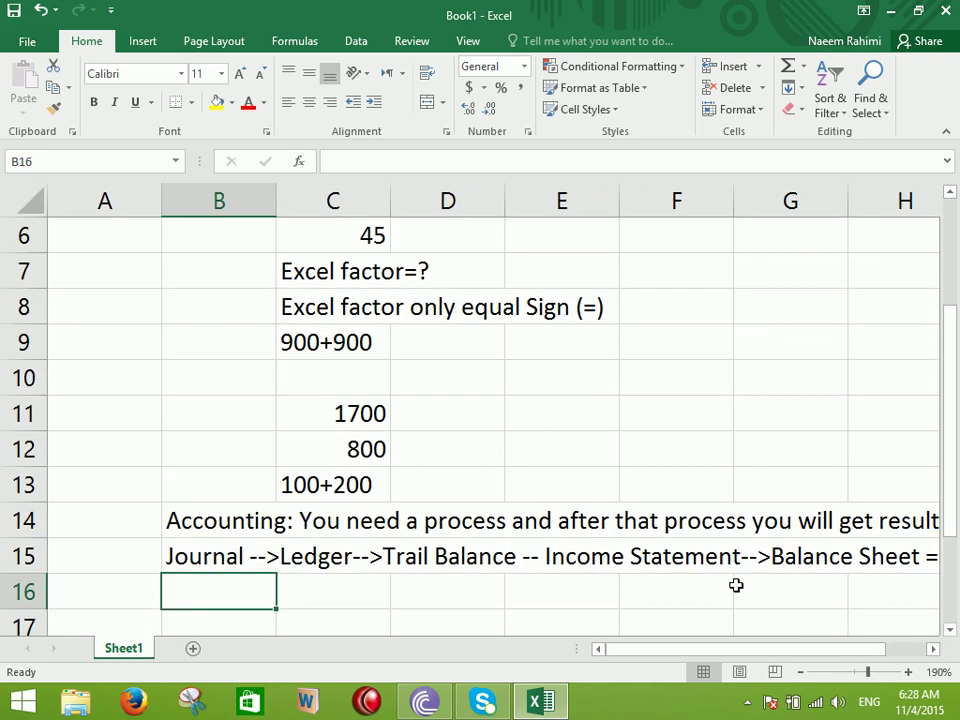
pyautogui.scroll(-4, 736, 582)
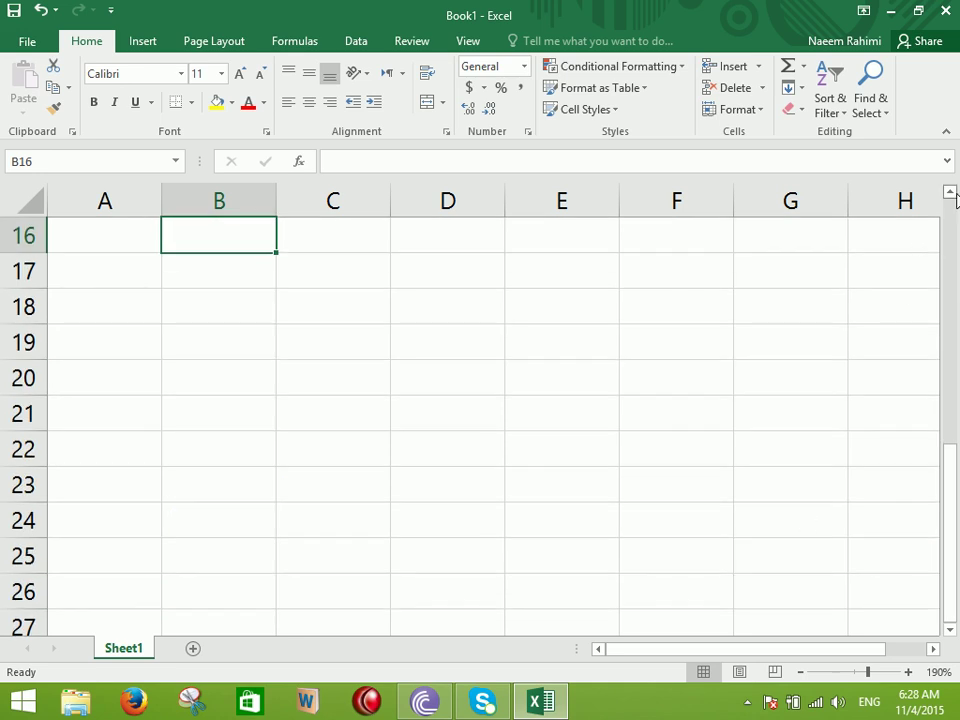
pyautogui.click(951, 193)
pyautogui.click(951, 193)
pyautogui.click(951, 193)
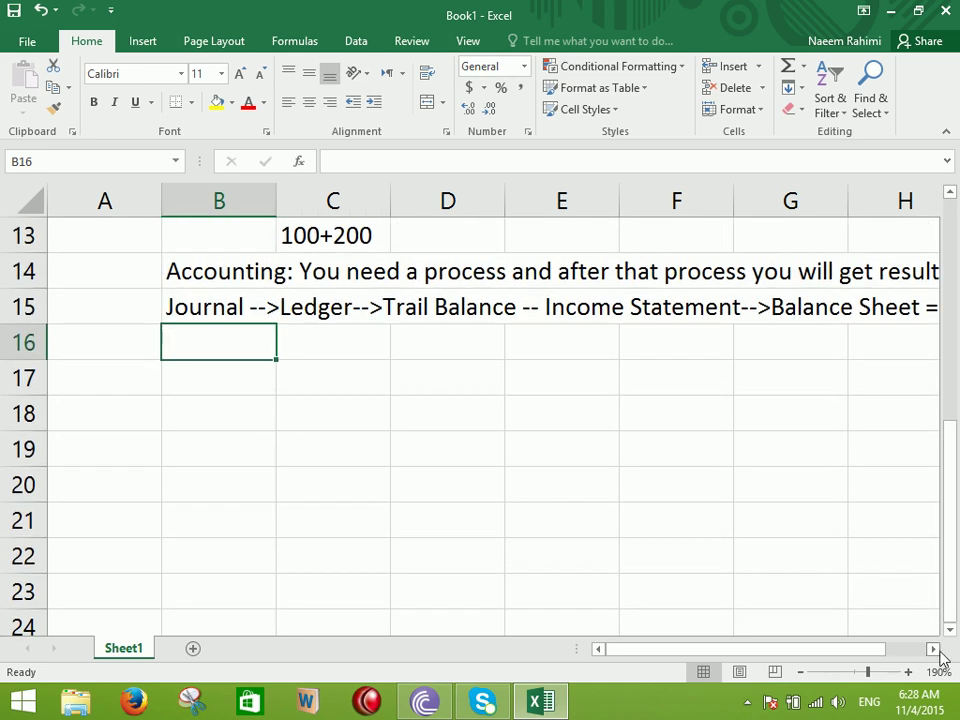
pyautogui.click(934, 649)
pyautogui.click(934, 649)
pyautogui.moveTo(836, 652)
pyautogui.mouseDown()
pyautogui.moveTo(793, 652)
pyautogui.moveTo(800, 660)
pyautogui.mouseUp()
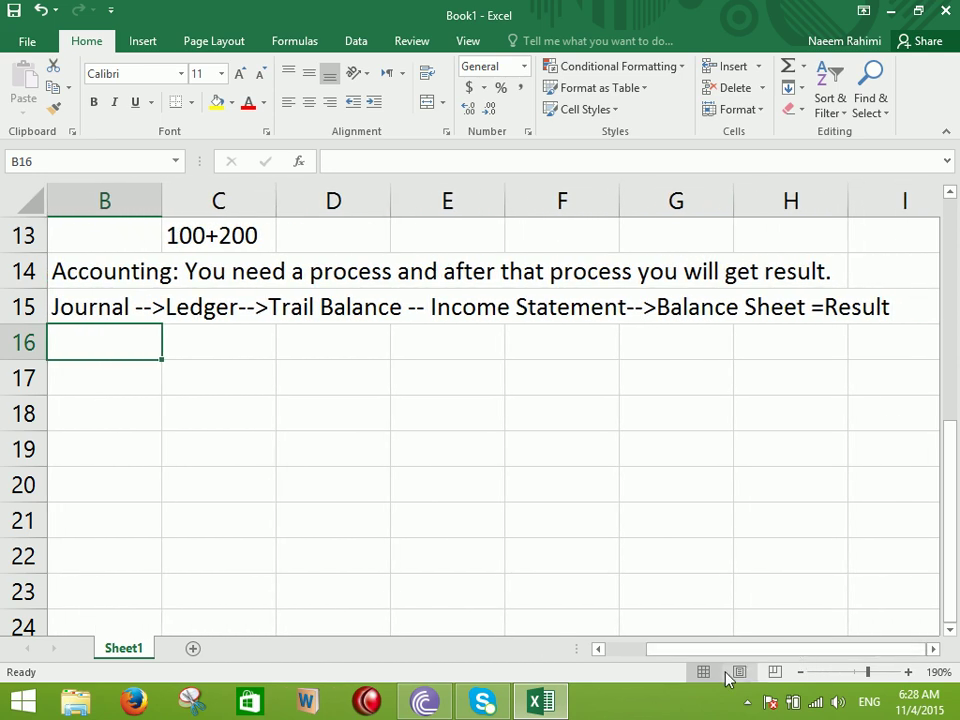
pyautogui.click(600, 650)
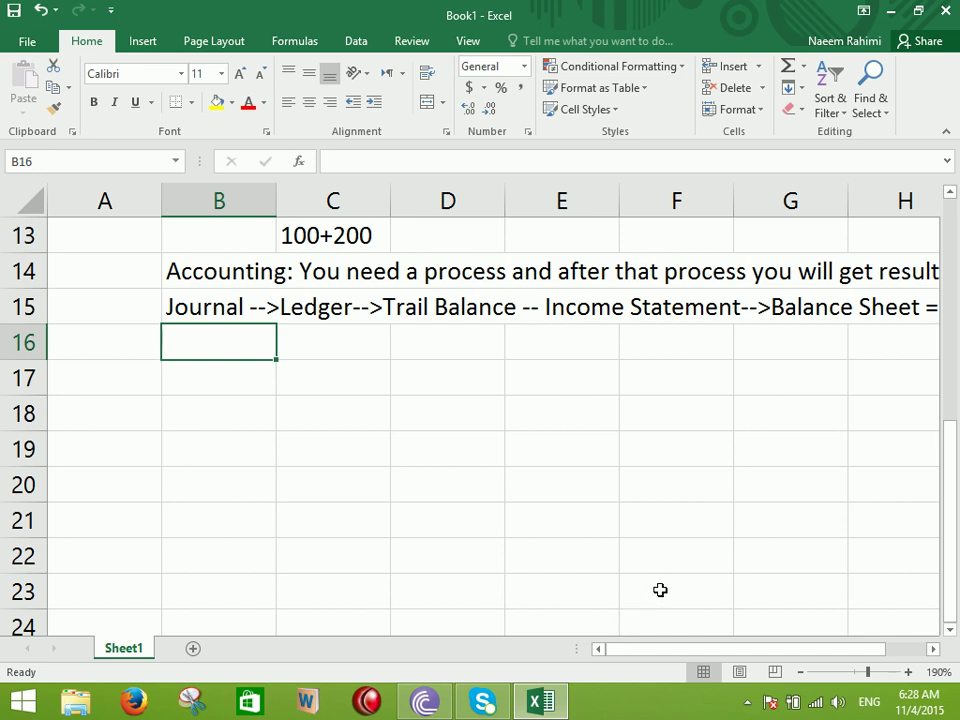
pyautogui.click(306, 366)
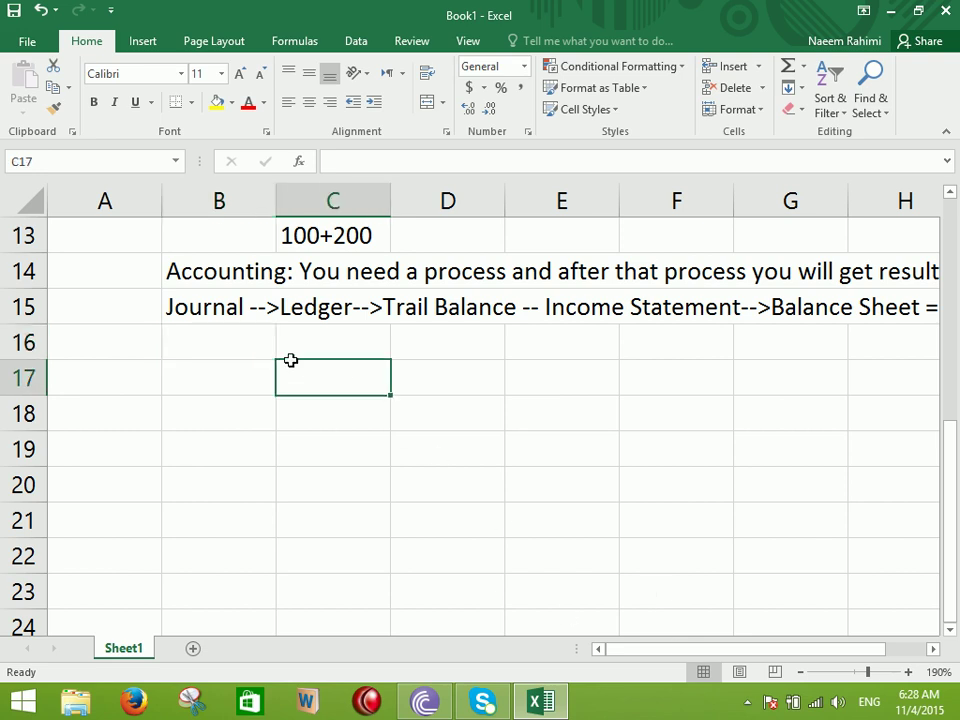
pyautogui.click(215, 310)
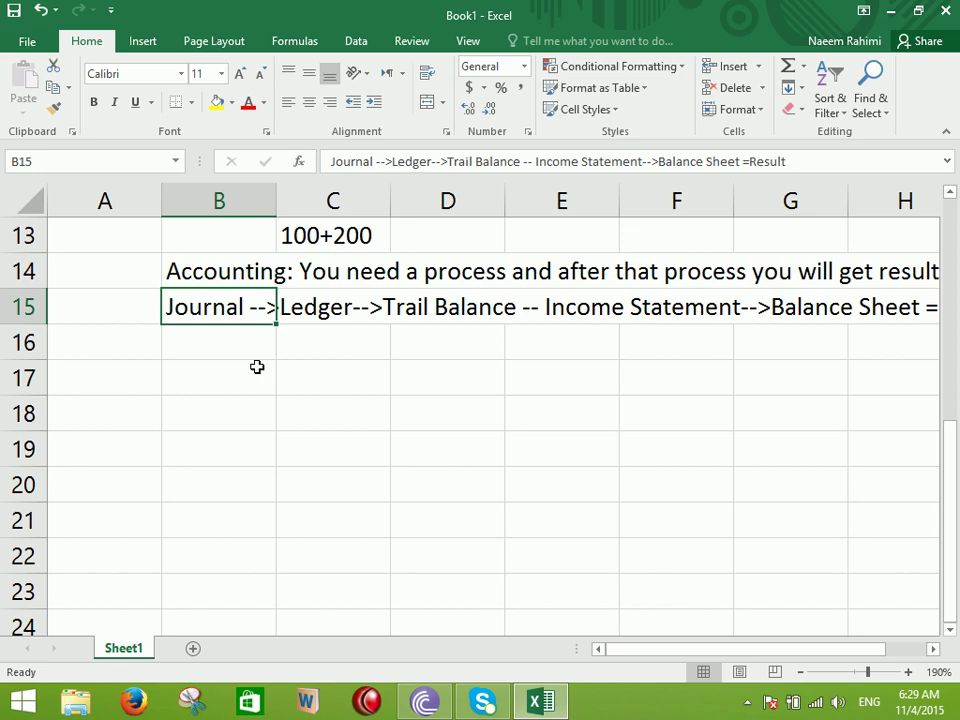
pyautogui.press('Down')
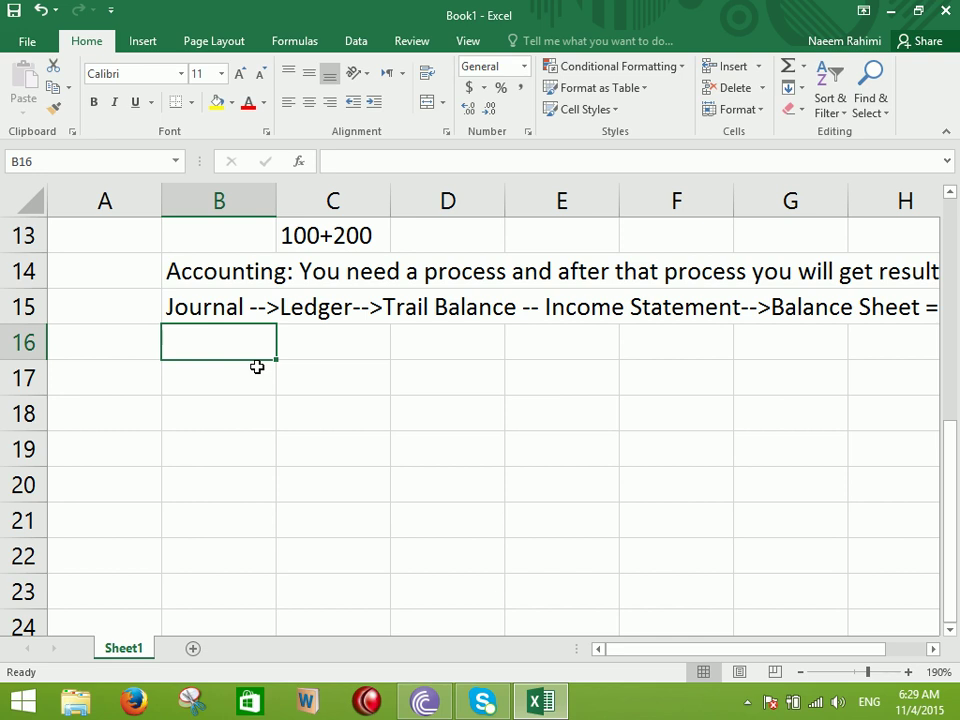
# Step: Enter the heading 'Example' in B17
pyautogui.click(257, 367)
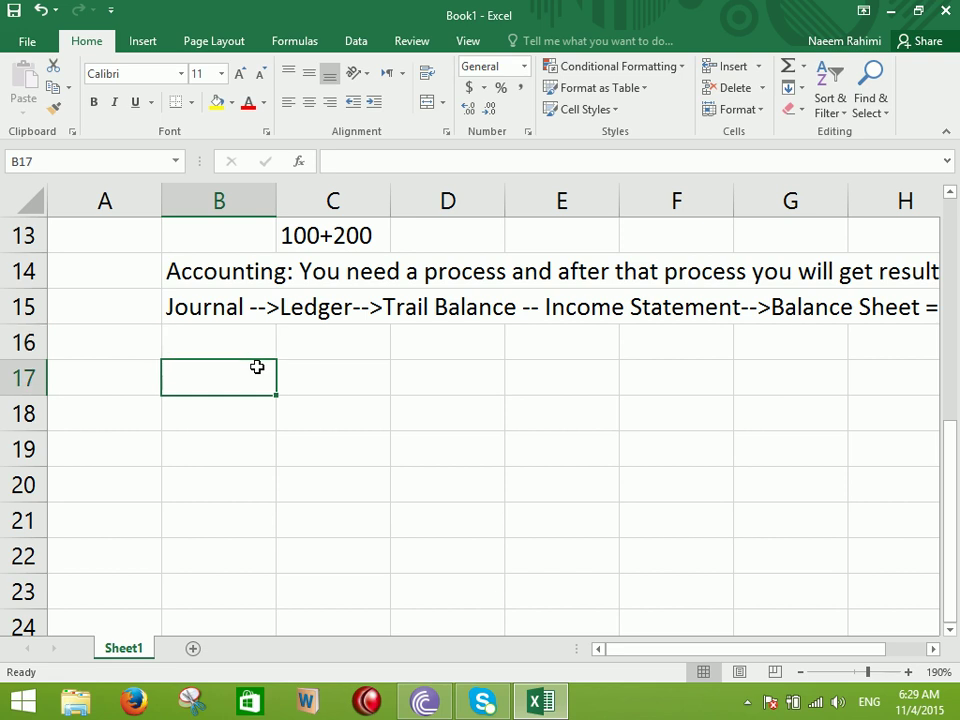
pyautogui.write('Example')
pyautogui.press('Return')
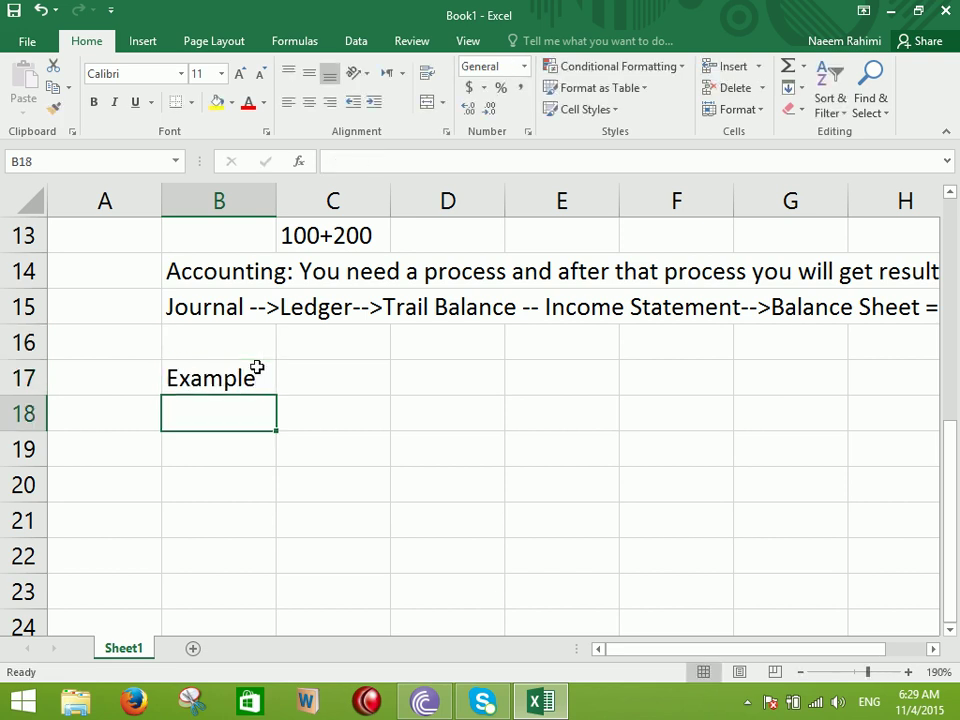
# Step: List 'Peach Tree, Quick Books, Mayoub, Tally, SPSS (Calculation or Accounting)' in B18
pyautogui.write('Peach Tree, Quick Books, Mayoub, ')
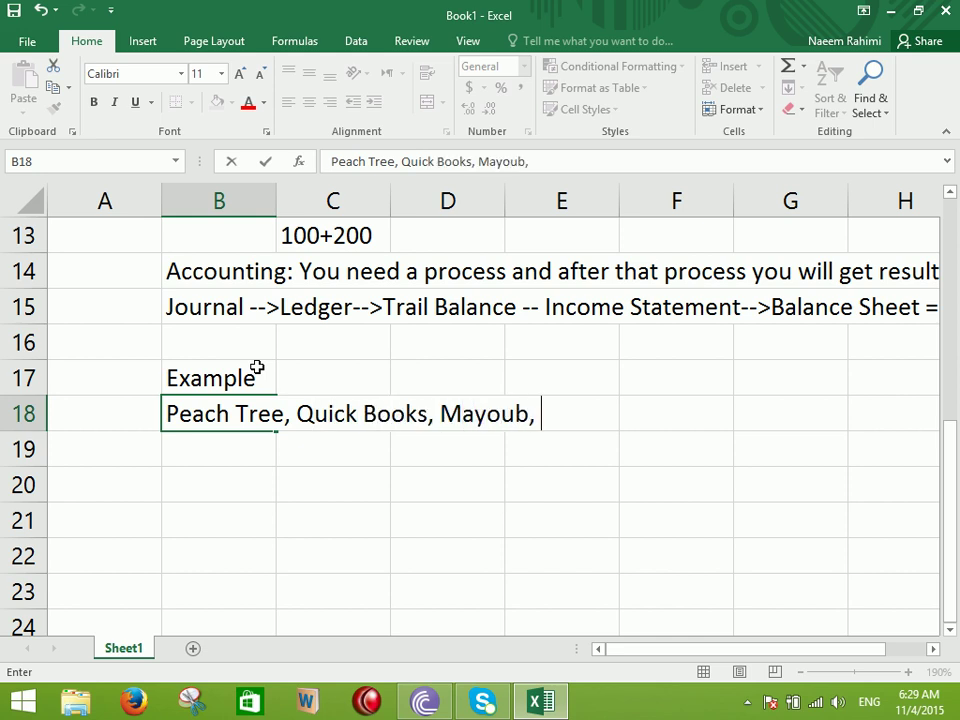
pyautogui.write('Tally , SPP')
pyautogui.press('BackSpace')
pyautogui.write('SS ')
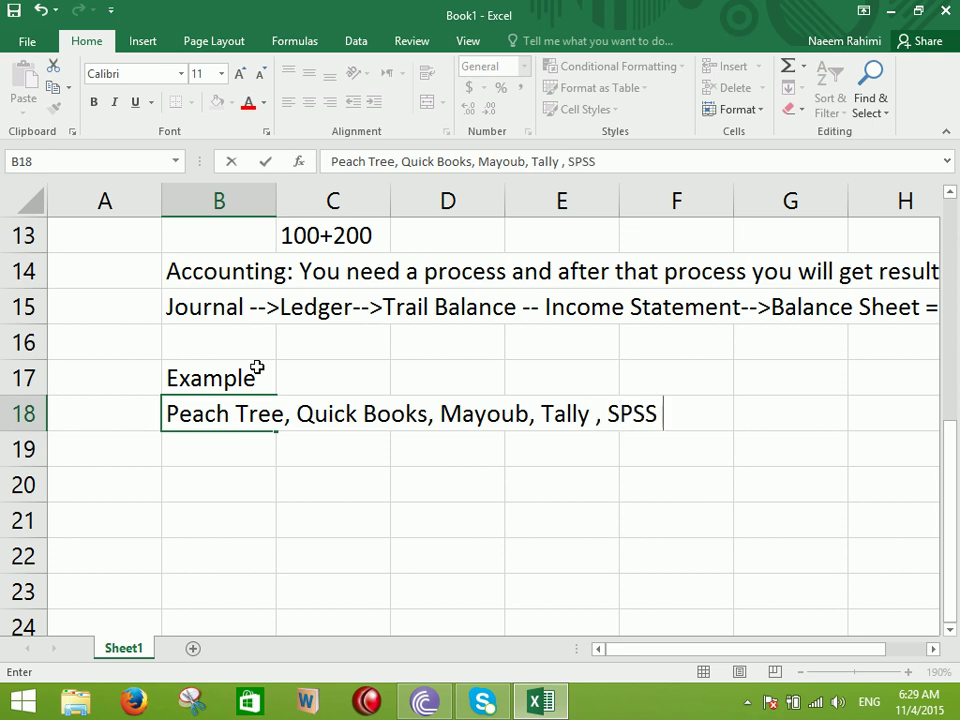
pyautogui.write('Calcul')
pyautogui.press('BackSpace')
pyautogui.press('BackSpace')
pyautogui.press('BackSpace')
pyautogui.press('BackSpace')
pyautogui.press('BackSpace')
pyautogui.write('(Calculation')
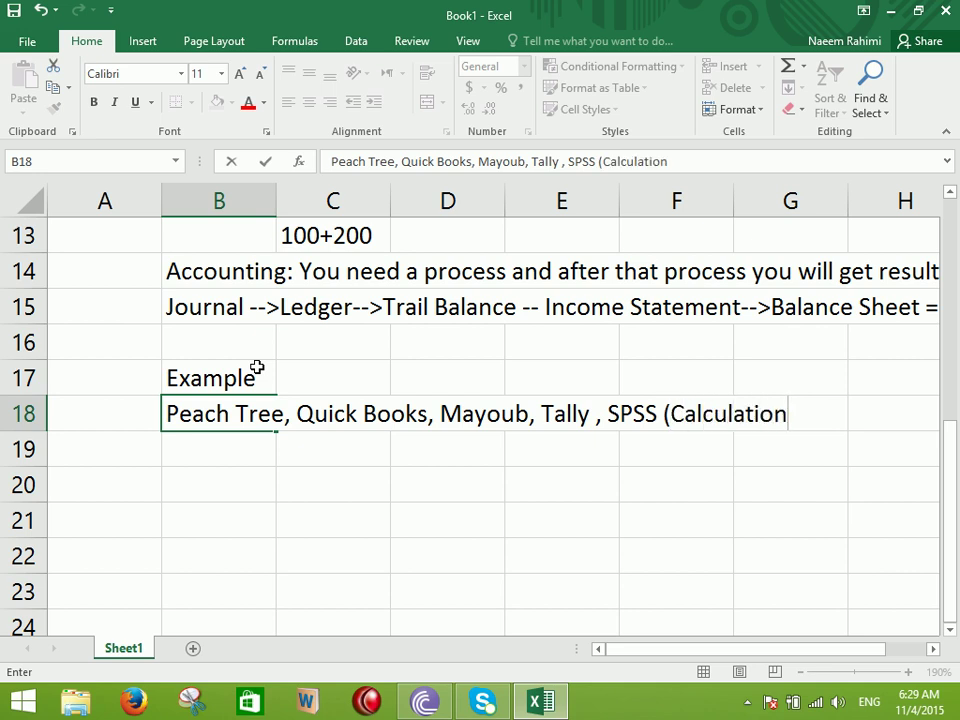
pyautogui.write(' or Accounting)')
pyautogui.press('Return')
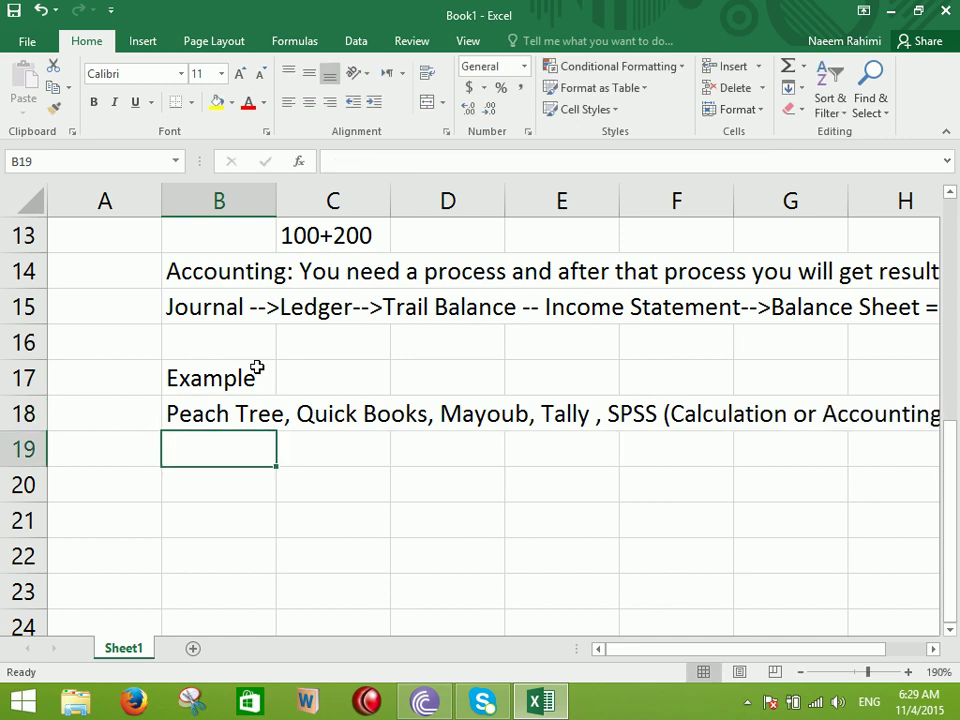
pyautogui.press('Return')
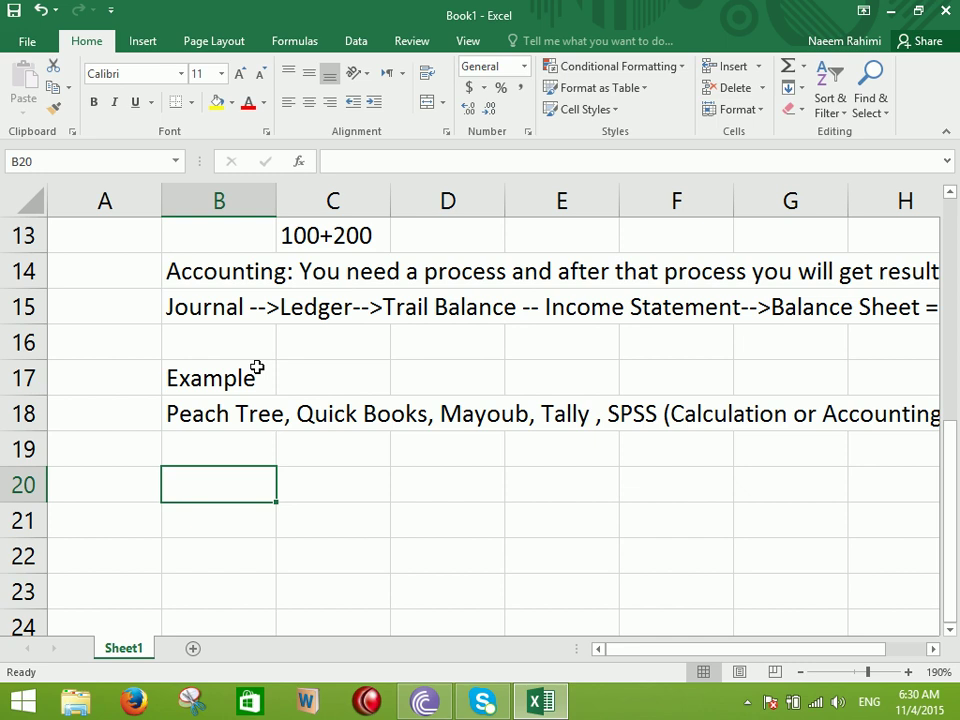
# Step: Enter 'Excel Friendly Program (Easy to use)' in B20, then return to column A
pyautogui.write('Excel')
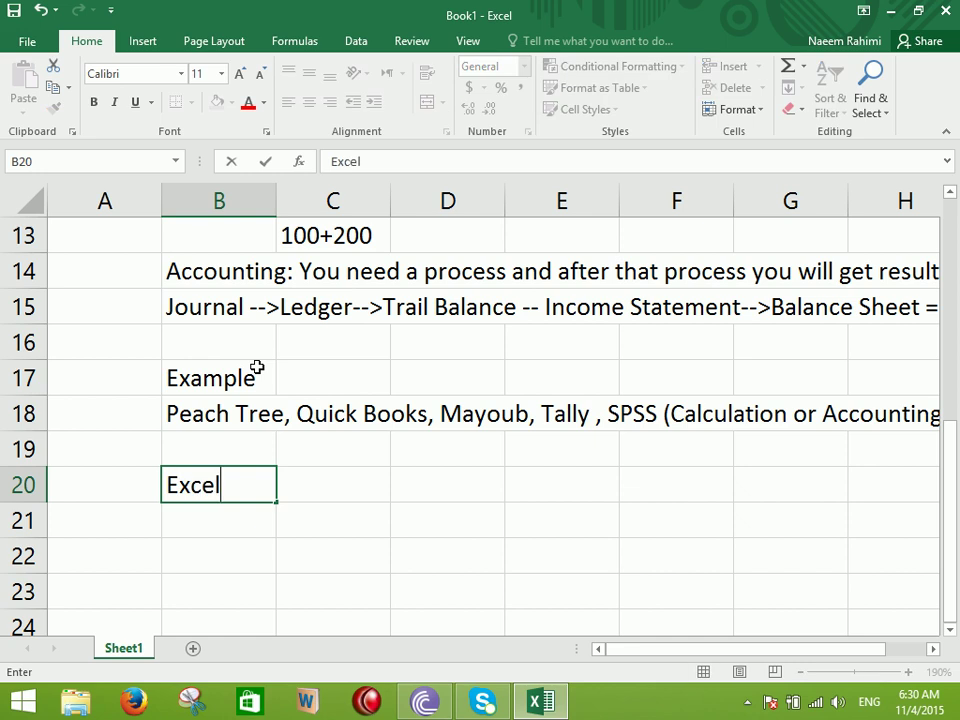
pyautogui.write(' Firn')
pyautogui.press('BackSpace')
pyautogui.press('BackSpace')
pyautogui.press('BackSpace')
pyautogui.write('riendly Program (')
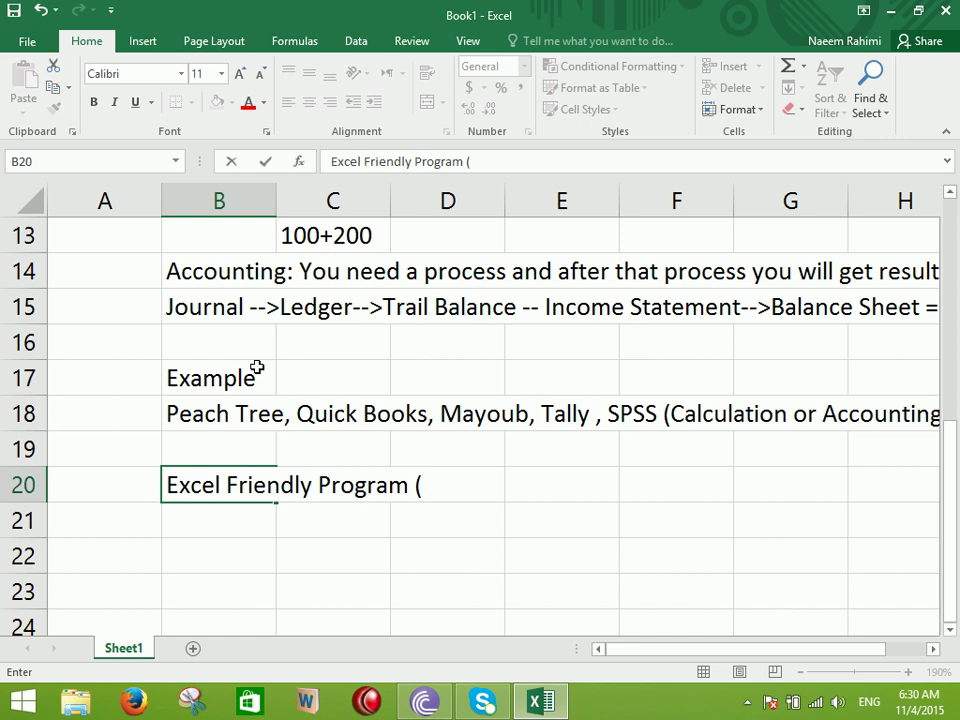
pyautogui.write('Eas y')
pyautogui.press('BackSpace')
pyautogui.press('BackSpace')
pyautogui.write('y to use)')
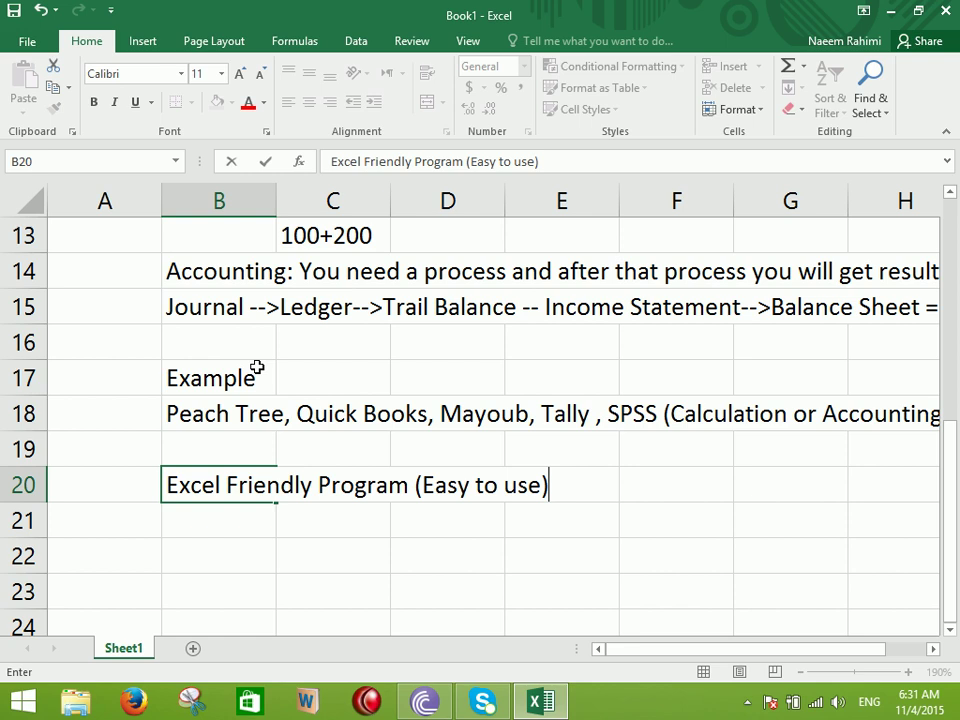
pyautogui.press('Return')
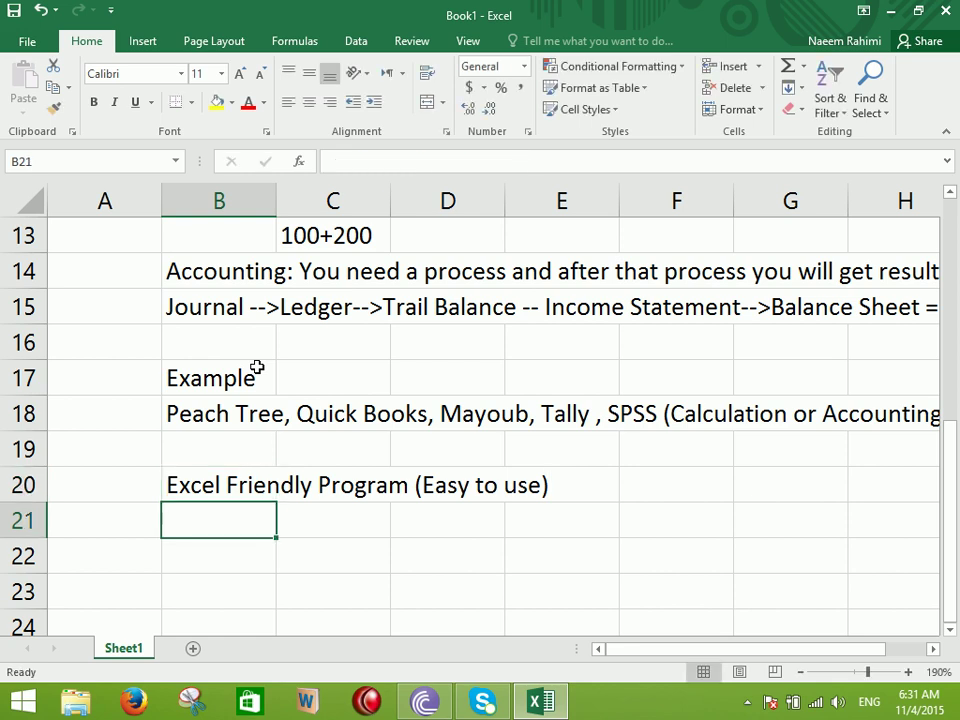
pyautogui.press('Left')
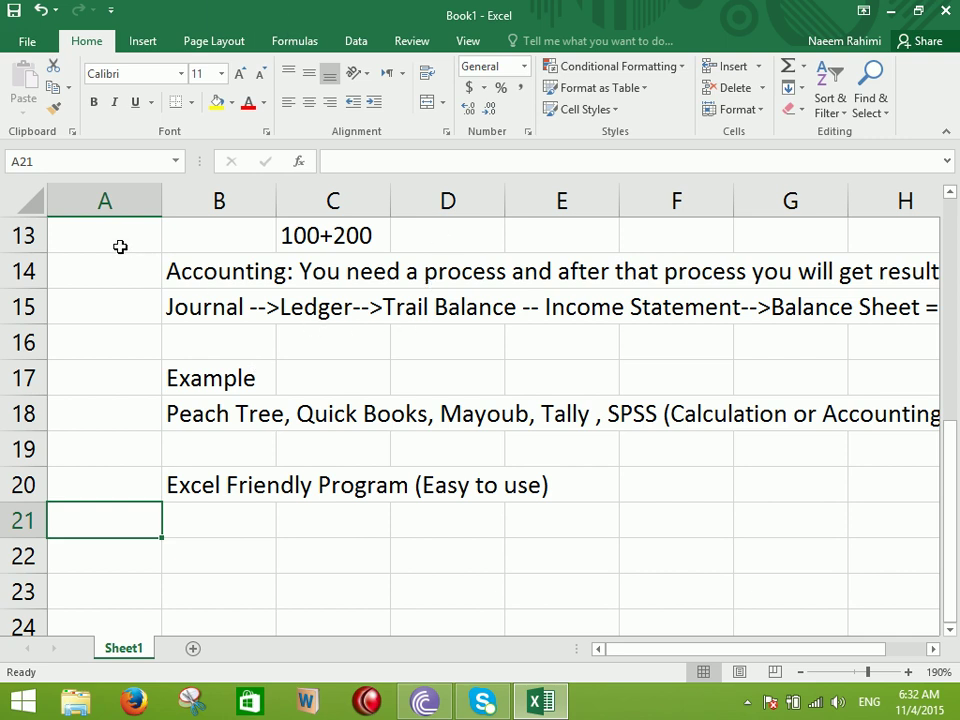
pyautogui.moveTo(120, 247); pyautogui.dragTo(540, 520)
pyautogui.moveTo(300, 307); pyautogui.dragTo(446, 405)
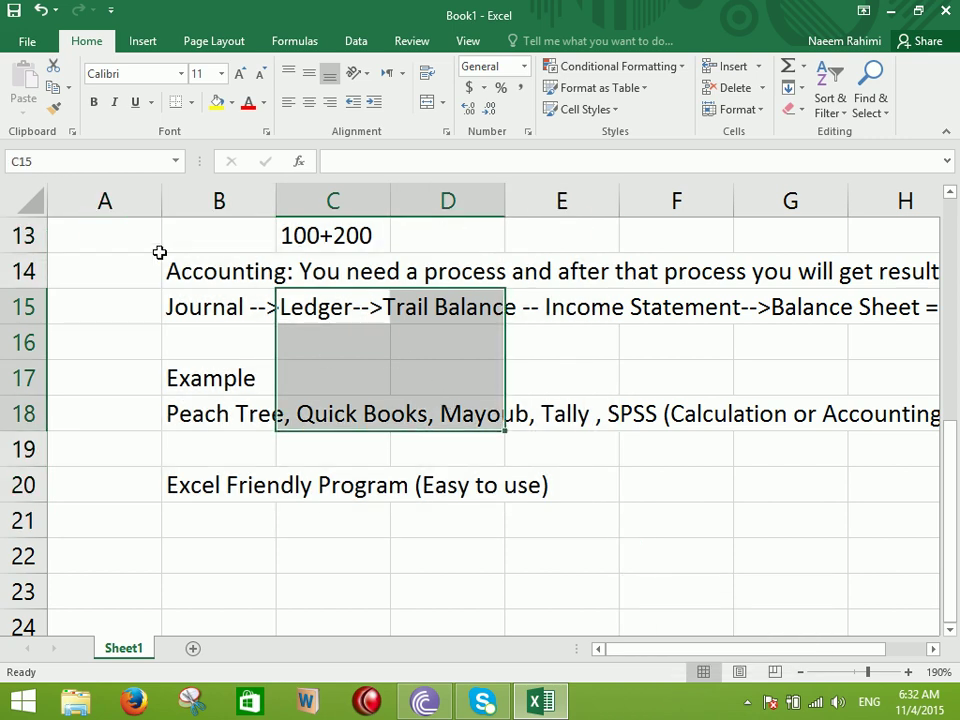
pyautogui.moveTo(159, 252); pyautogui.dragTo(479, 377)
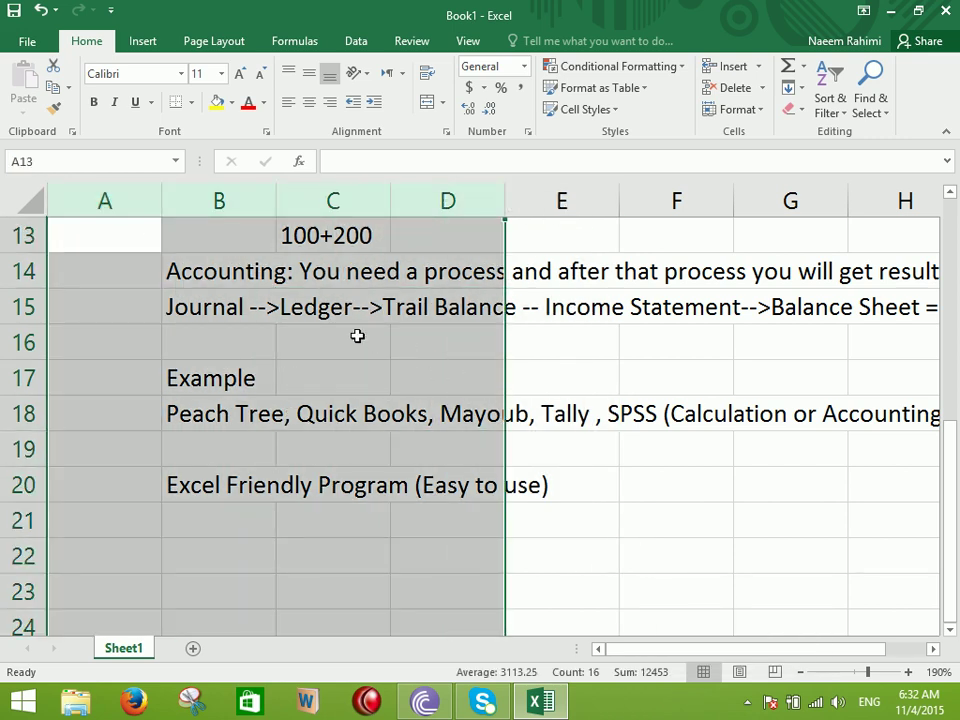
pyautogui.click(111, 231)
pyautogui.moveTo(105, 235); pyautogui.dragTo(703, 495)
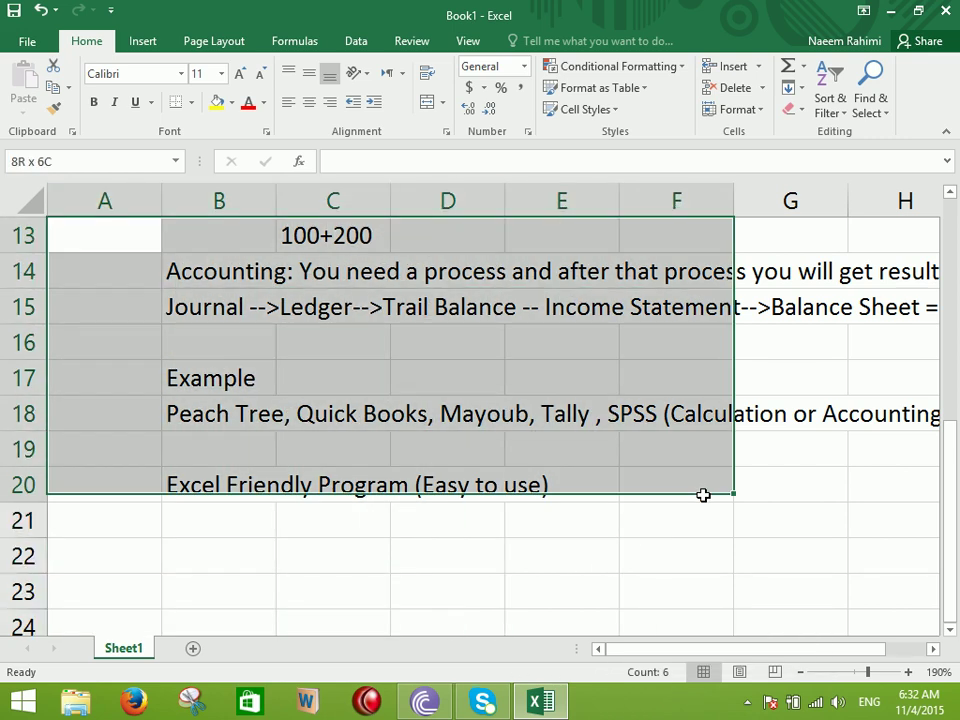
pyautogui.click(482, 429)
pyautogui.click(205, 201)
pyautogui.moveTo(103, 238)
pyautogui.mouseDown()
pyautogui.moveTo(141, 509)
pyautogui.moveTo(124, 557)
pyautogui.mouseUp()
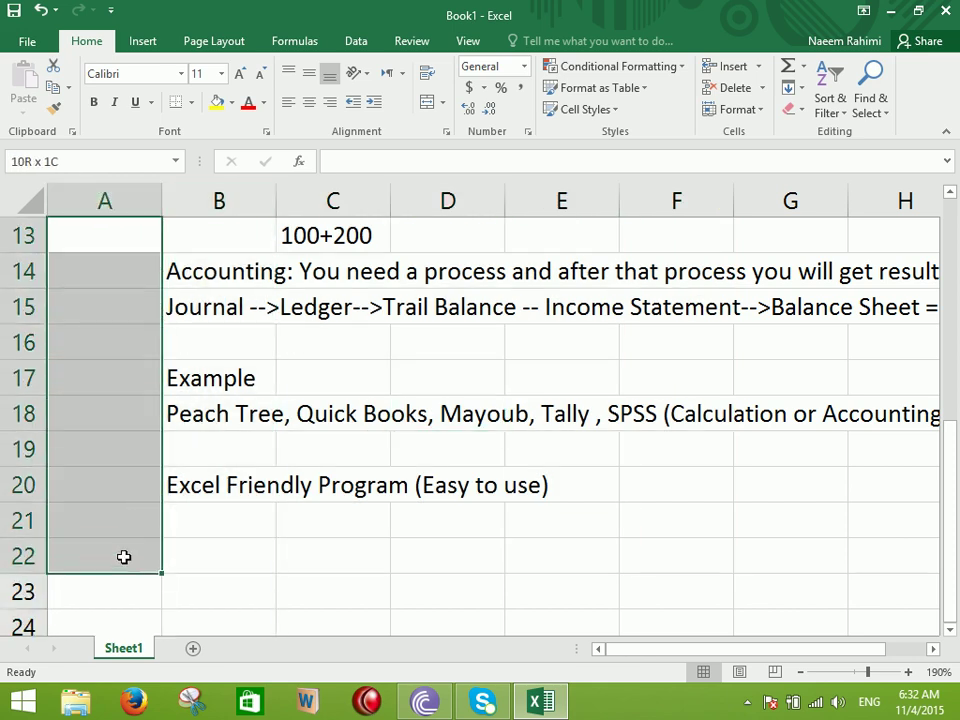
pyautogui.moveTo(107, 313)
pyautogui.mouseDown()
pyautogui.moveTo(205, 322)
pyautogui.moveTo(676, 309)
pyautogui.mouseUp()
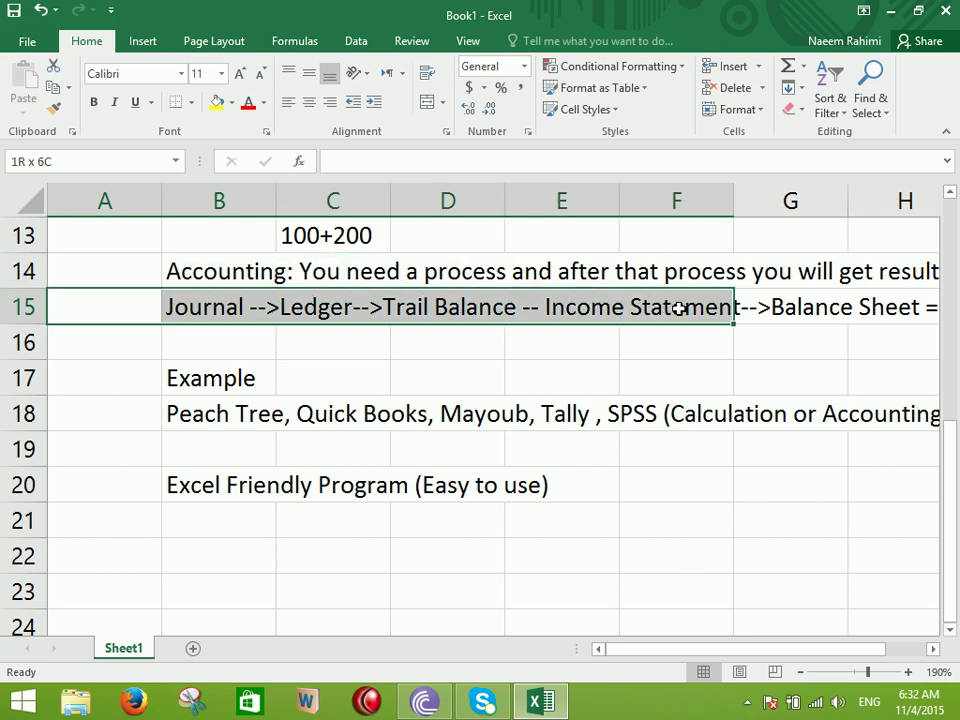
pyautogui.click(141, 200)
pyautogui.click(175, 201)
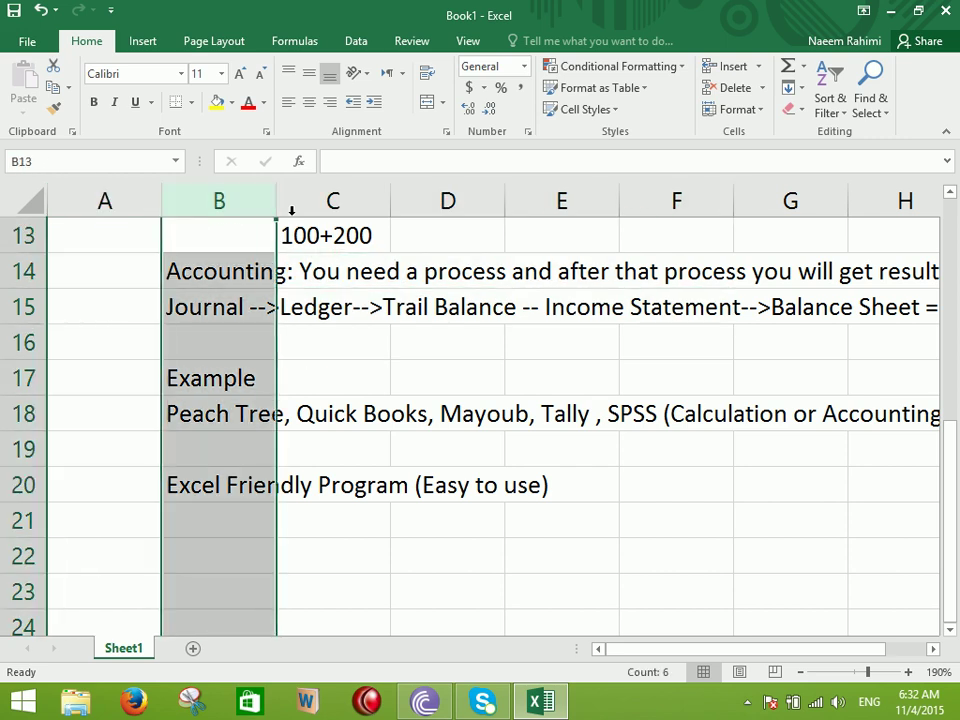
pyautogui.moveTo(128, 199); pyautogui.dragTo(676, 201)
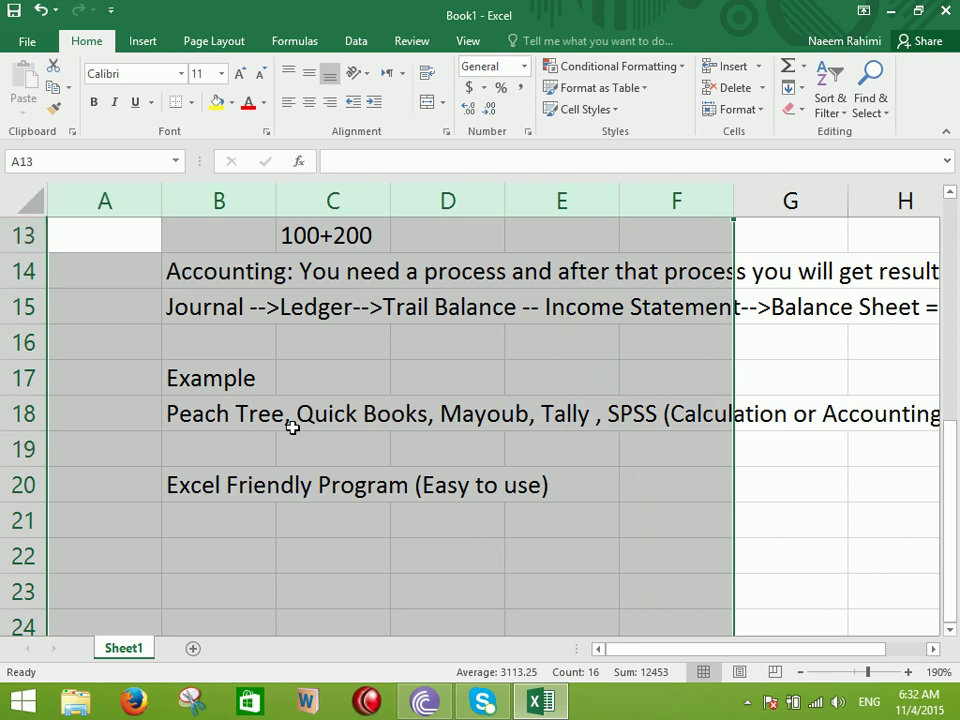
pyautogui.click(291, 422)
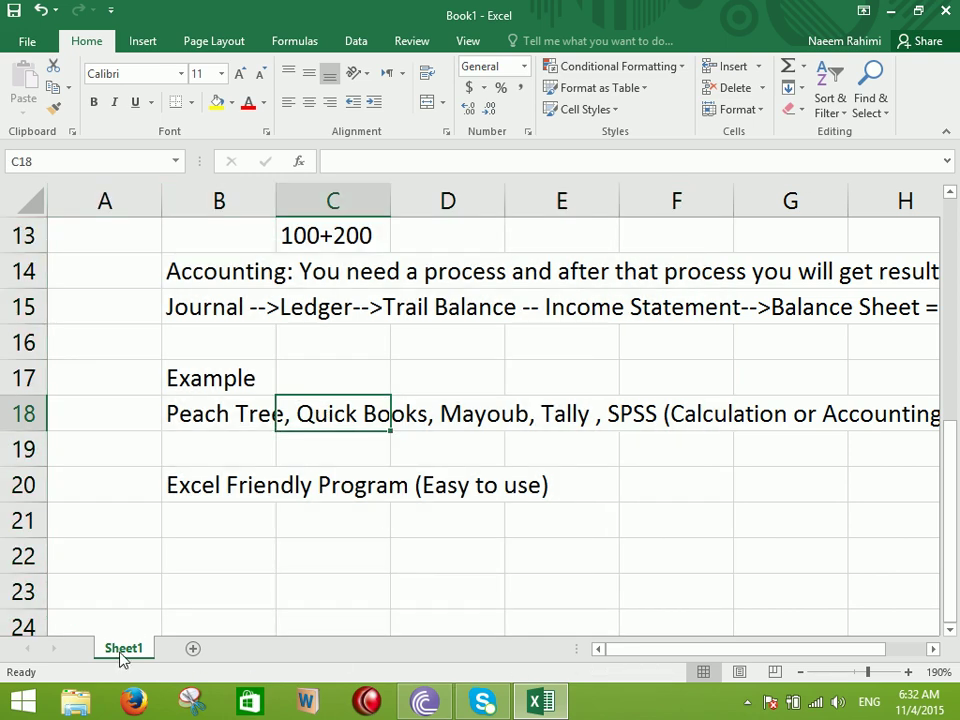
pyautogui.click(191, 650)
pyautogui.click(254, 649)
pyautogui.click(316, 649)
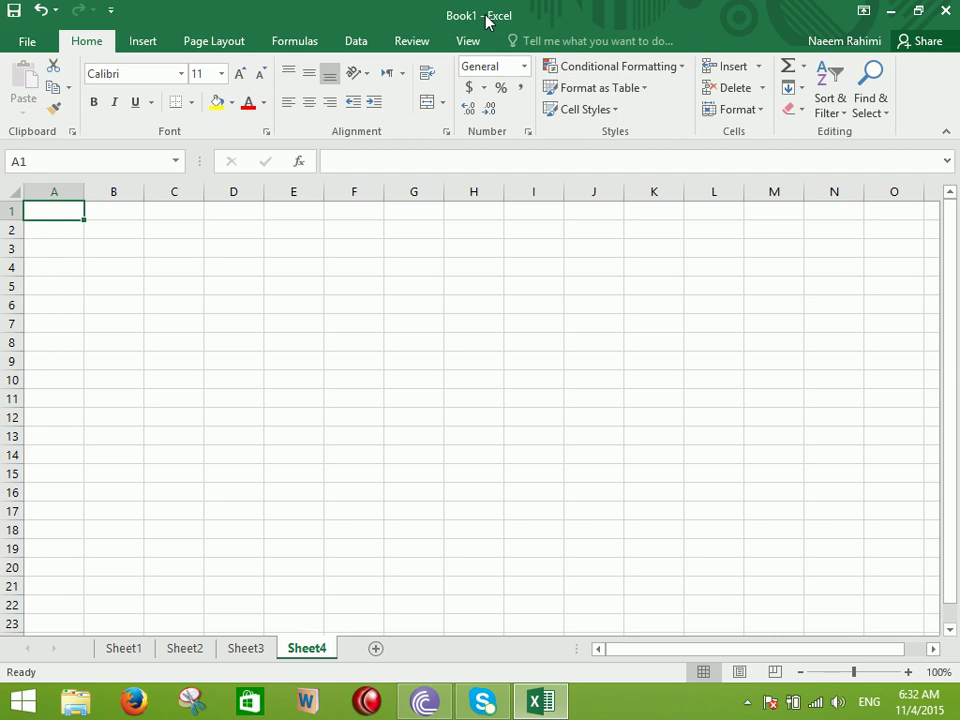
pyautogui.rightClick(308, 647)
pyautogui.click(379, 451)
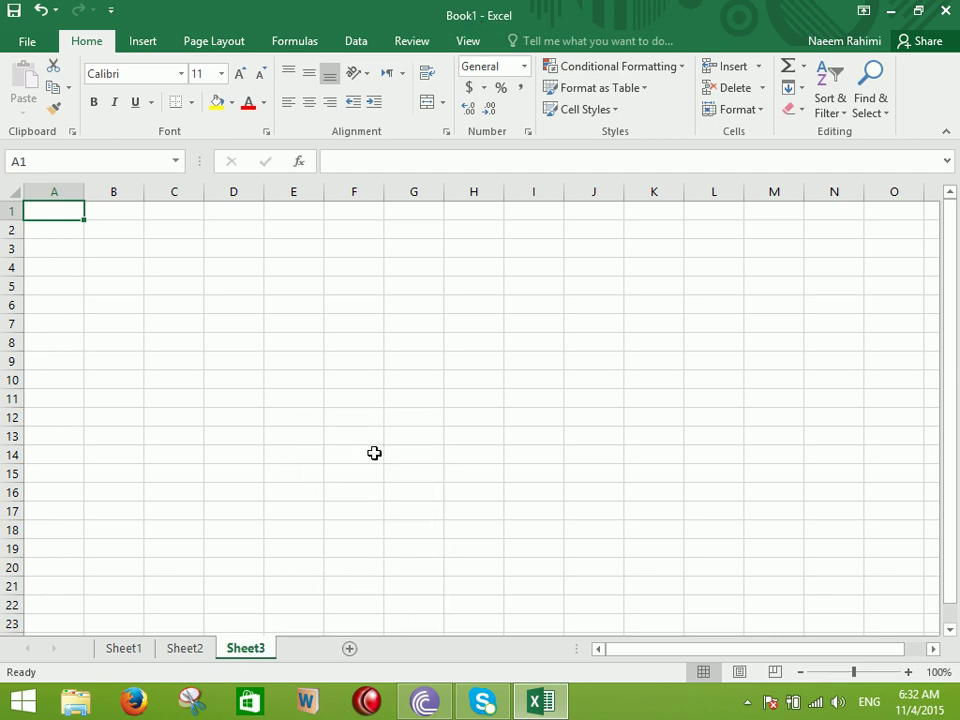
pyautogui.rightClick(245, 650)
pyautogui.click(306, 450)
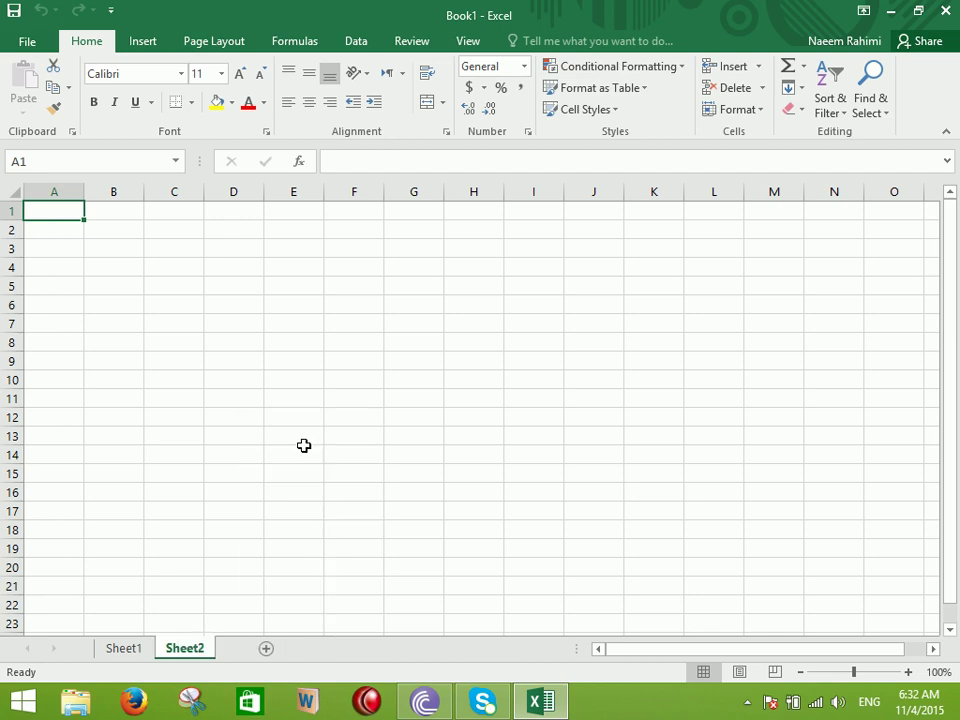
pyautogui.rightClick(198, 648)
pyautogui.click(250, 453)
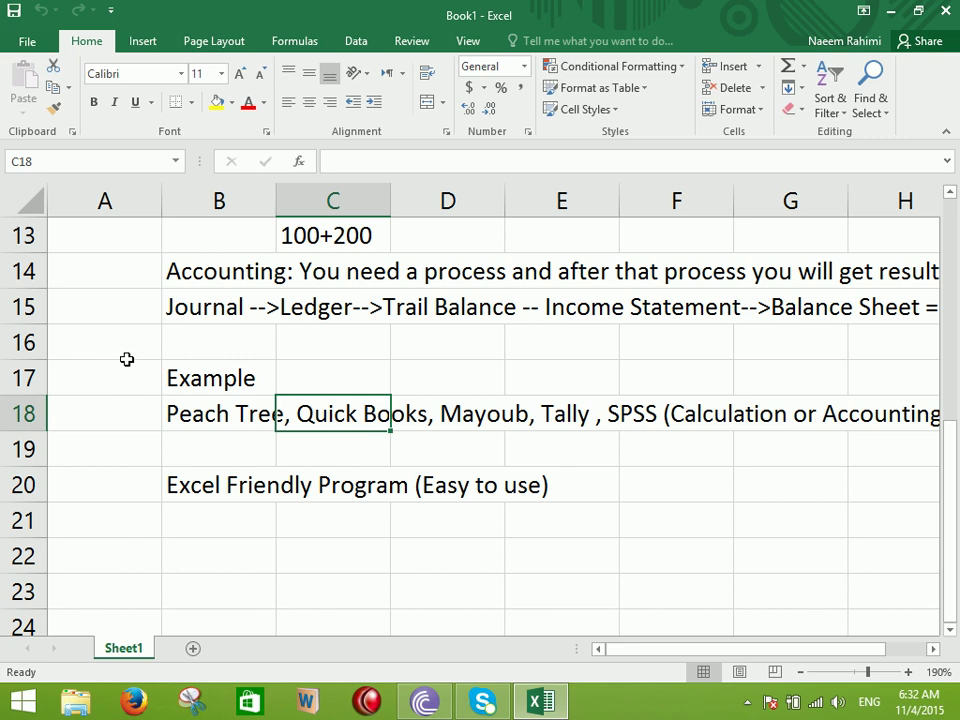
pyautogui.scroll(3, 127, 359)
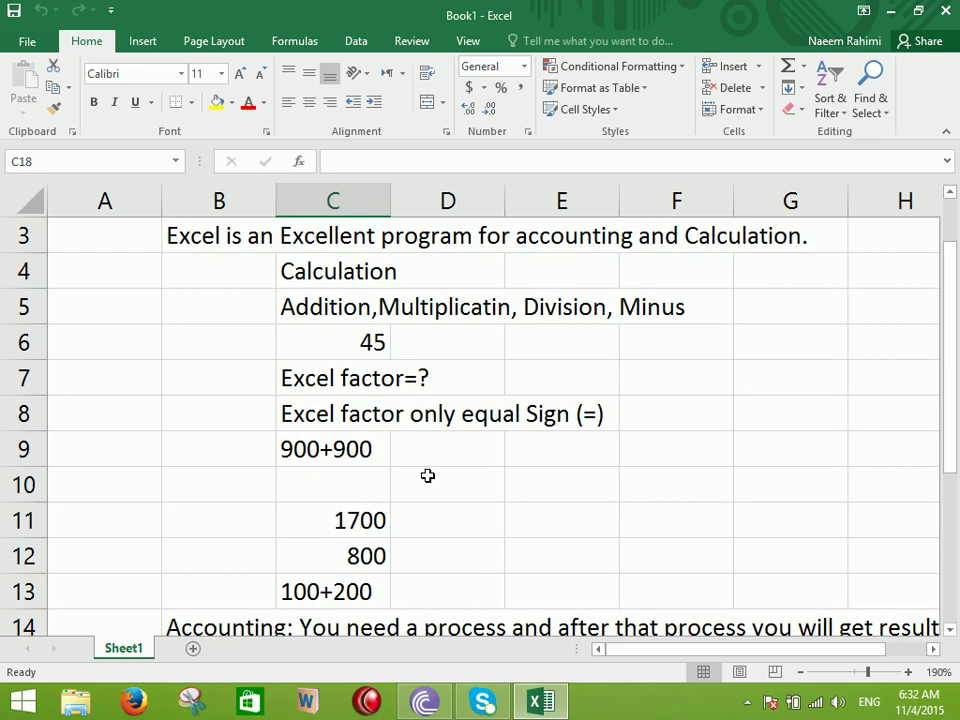
pyautogui.scroll(-3, 416, 476)
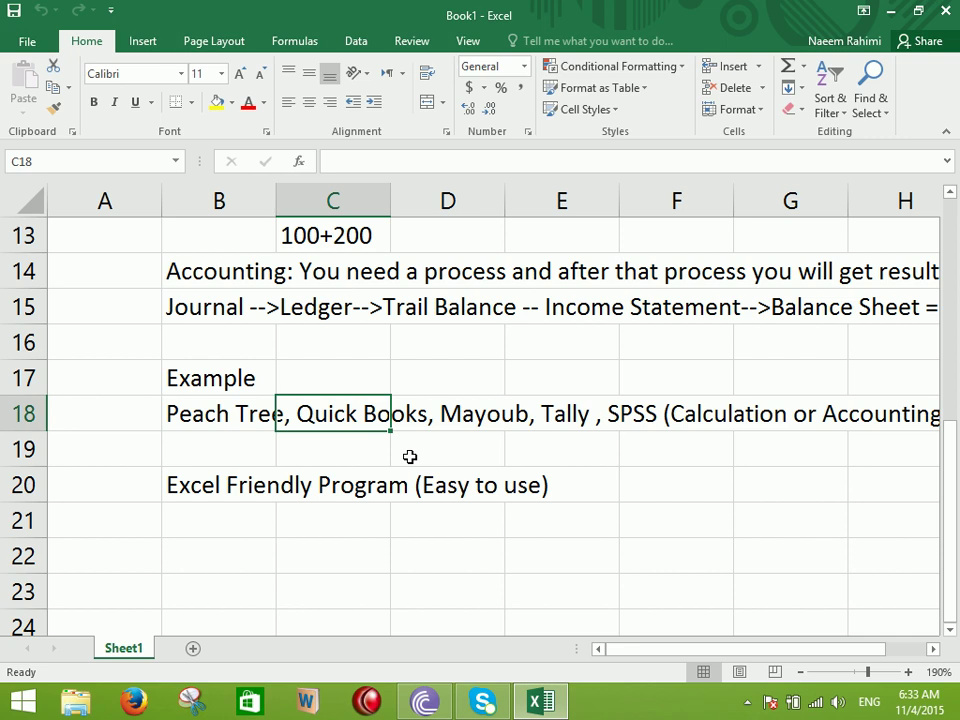
# Step: Type the note 'In a single Sheet' with the row count in B21
pyautogui.click(253, 521)
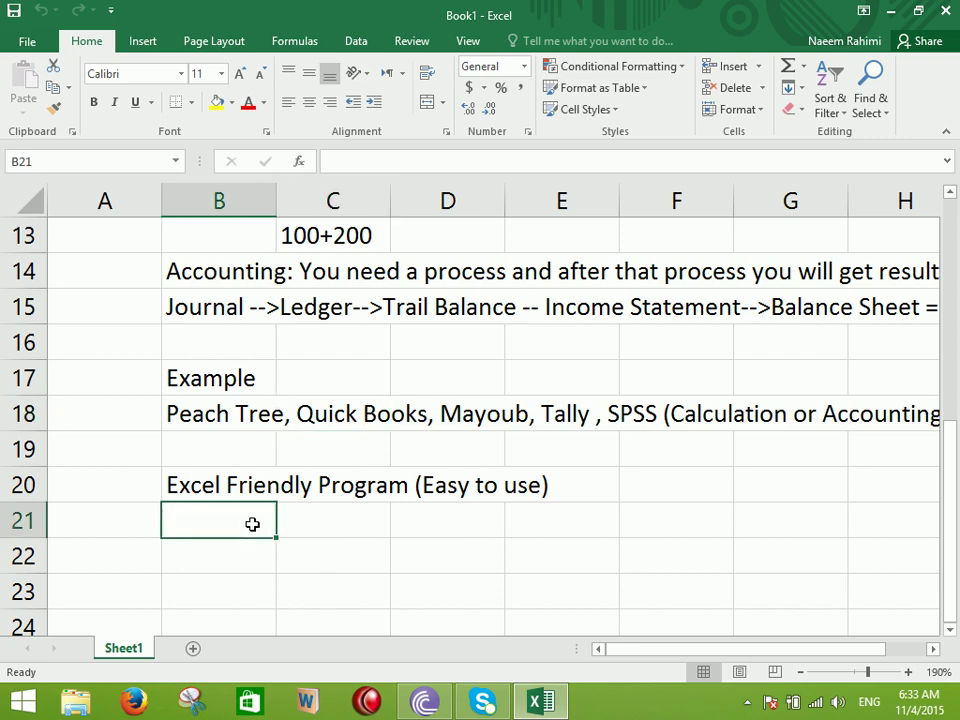
pyautogui.write('In')
pyautogui.write(' aisngle')
pyautogui.press('BackSpace')
pyautogui.press('BackSpace')
pyautogui.press('BackSpace')
pyautogui.press('BackSpace')
pyautogui.press('BackSpace')
pyautogui.write('signle')
pyautogui.press('BackSpace')
pyautogui.press('BackSpace')
pyautogui.press('BackSpace')
pyautogui.press('BackSpace')
pyautogui.write('ngle W')
pyautogui.press('BackSpace')
pyautogui.write('Se')
pyautogui.press('BackSpace')
pyautogui.write('het')
pyautogui.press('BackSpace')
pyautogui.write('et 1046')
pyautogui.press('BackSpace')
pyautogui.write('84576')
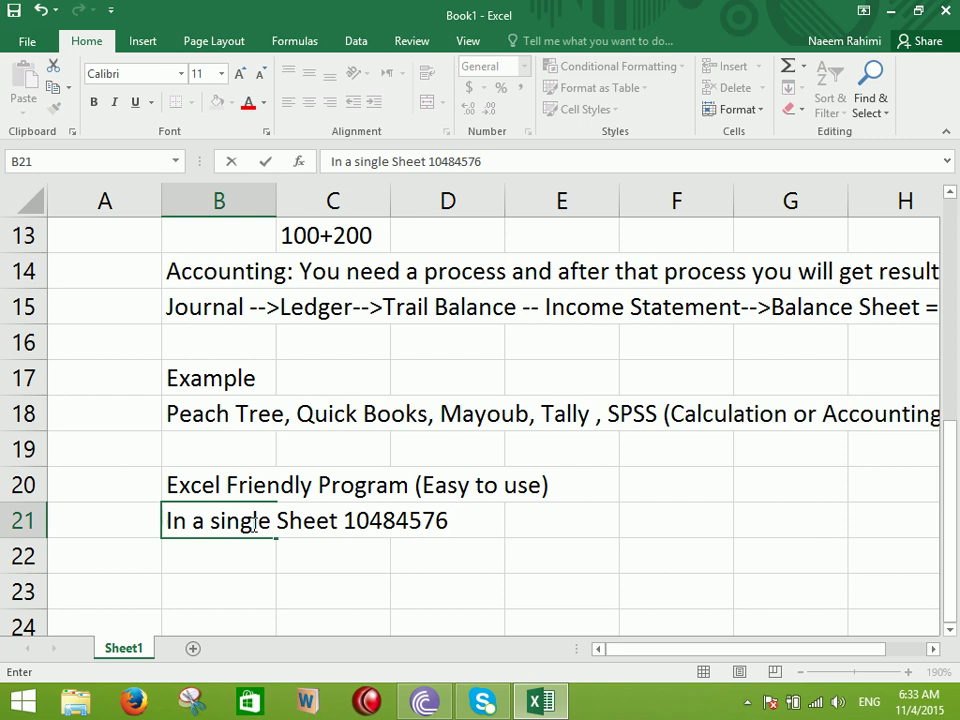
pyautogui.press('Left')
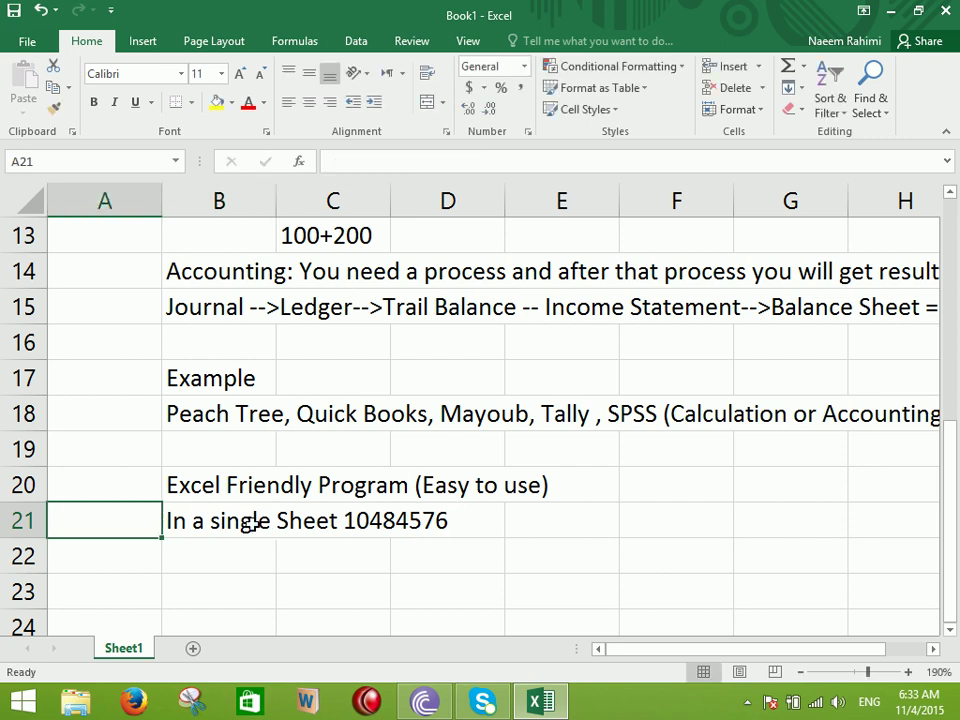
# Step: Correct the B21 row count to 1048576 by deleting the extra 4
pyautogui.click(403, 519)
pyautogui.click(381, 521)
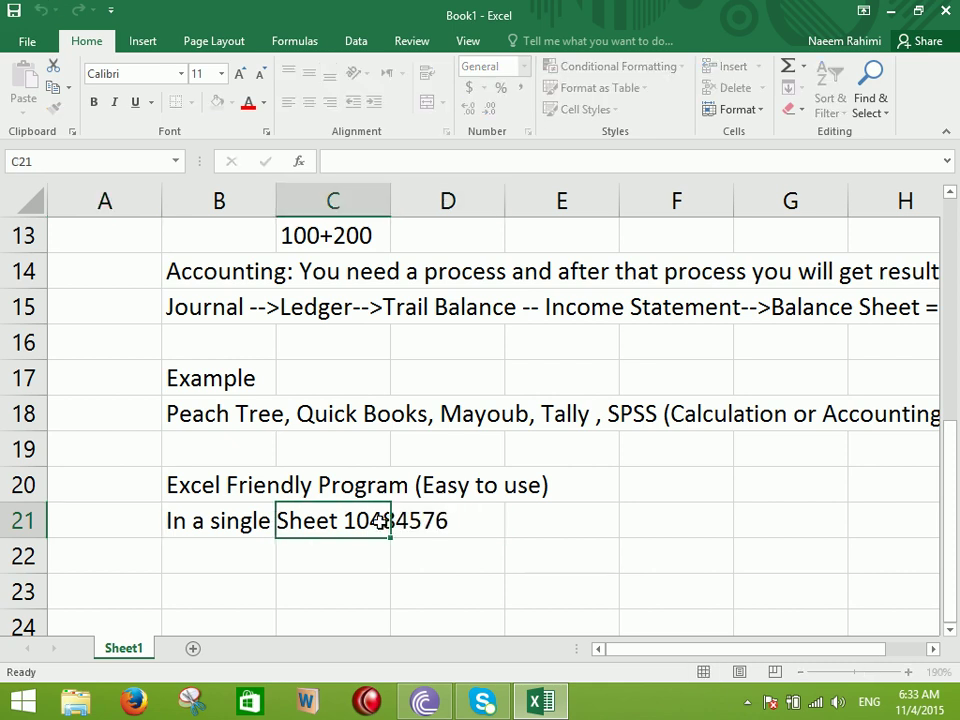
pyautogui.doubleClick(254, 518)
pyautogui.click(411, 519)
pyautogui.press('BackSpace')
pyautogui.press('Return')
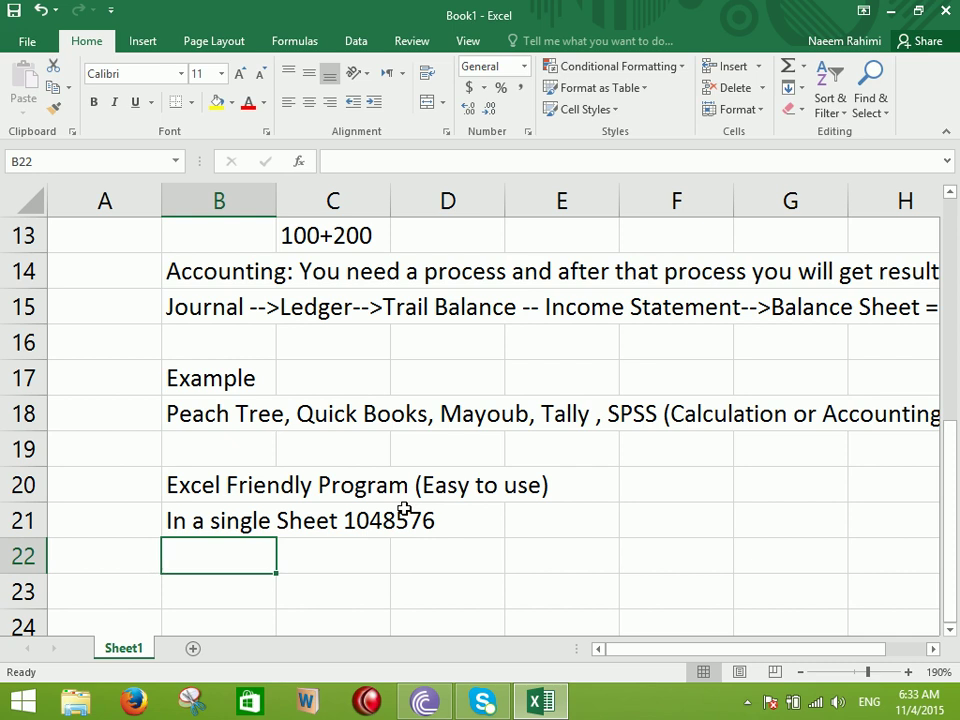
# Step: Add notes 'Number of Columns 16384' and 'In a single Work Book we can take 256 Sheets.'
pyautogui.write('N')
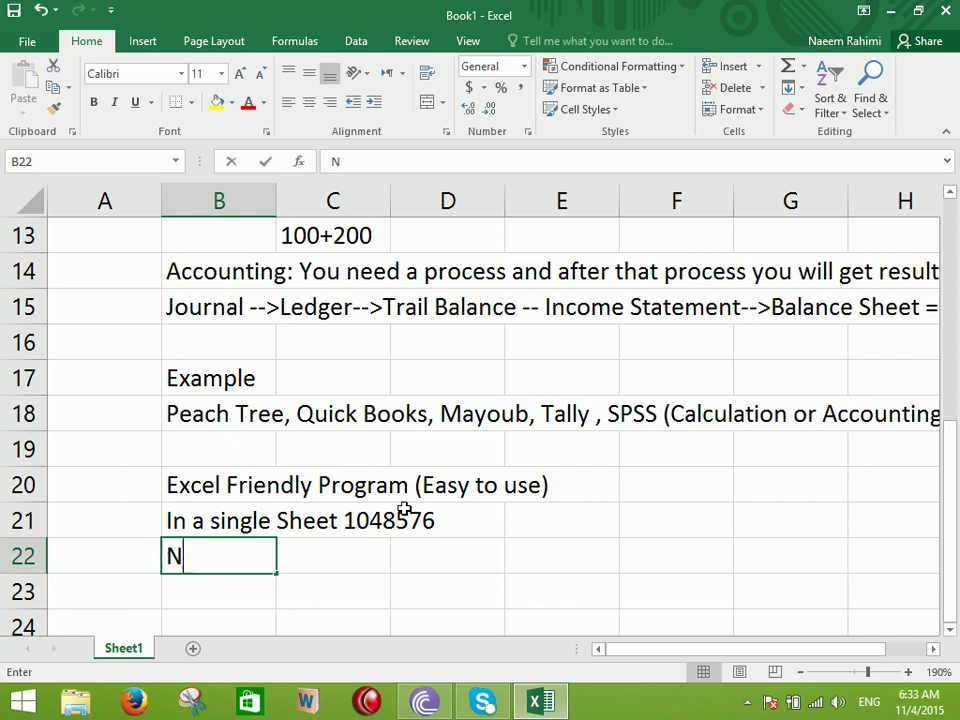
pyautogui.write('umber of Columns 1638')
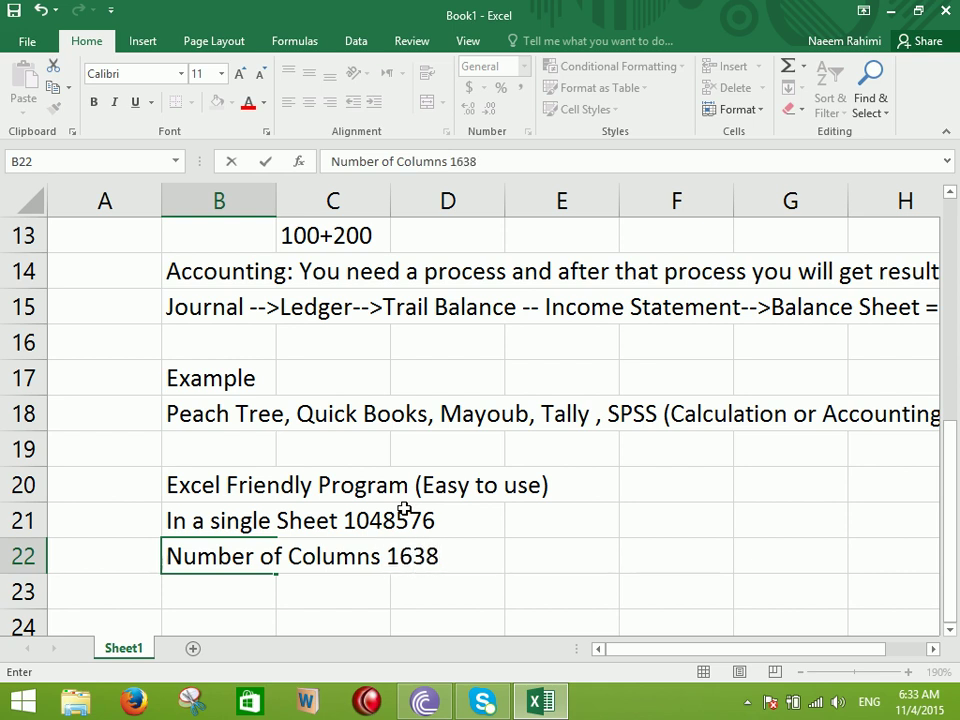
pyautogui.write('4')
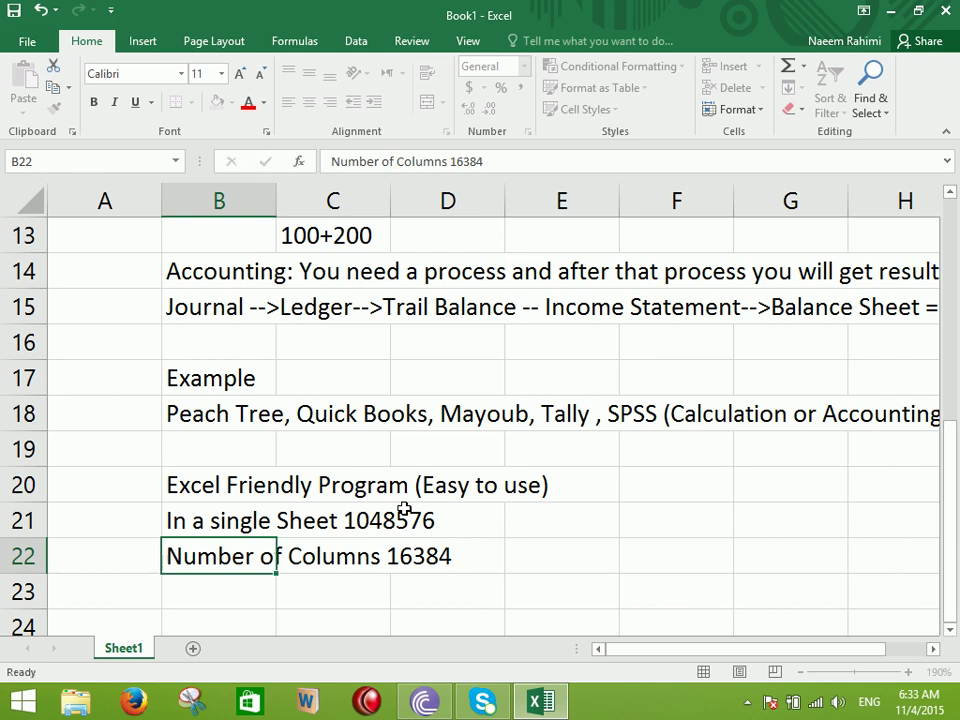
pyautogui.press('Return')
pyautogui.press('Return')
pyautogui.write('ina si')
pyautogui.press('BackSpace')
pyautogui.press('BackSpace')
pyautogui.press('BackSpace')
pyautogui.press('BackSpace')
pyautogui.write('a si')
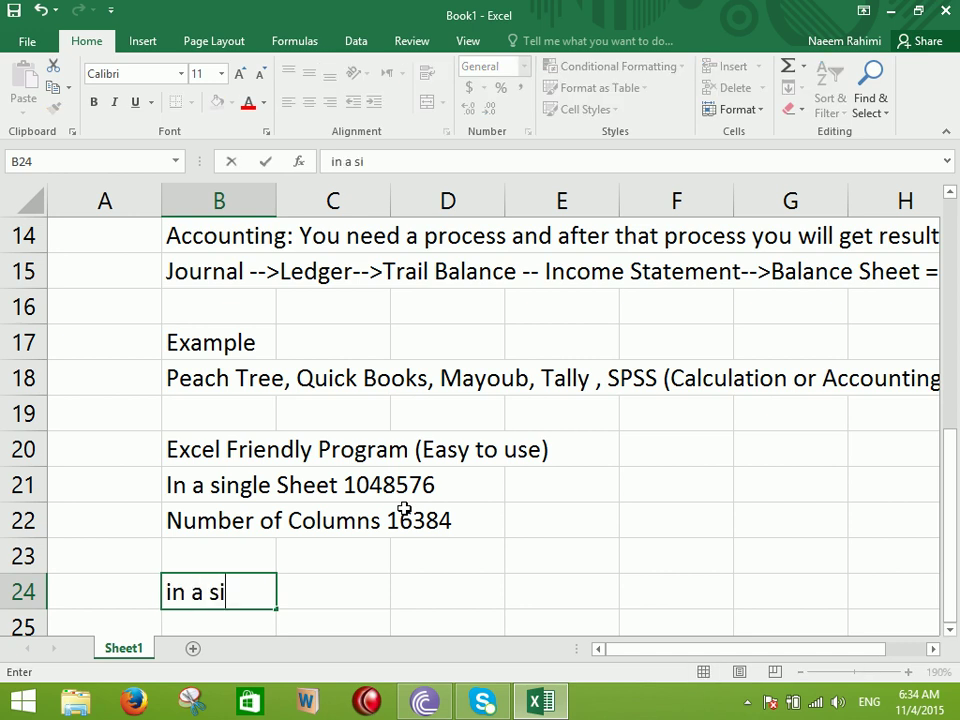
pyautogui.write('ngle Work Book w')
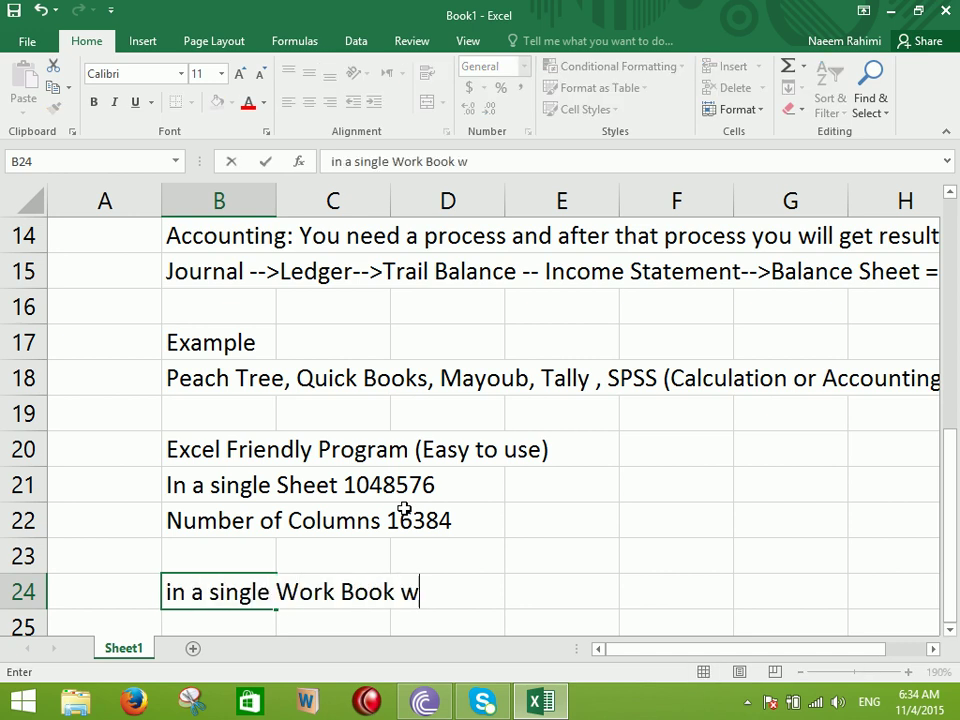
pyautogui.write('e can take ')
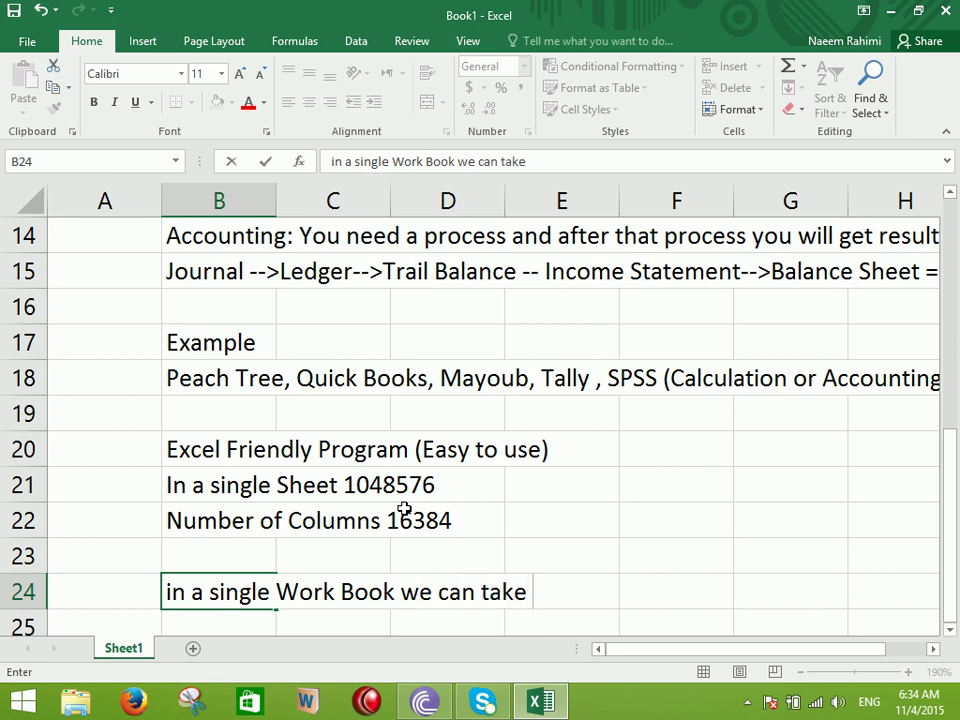
pyautogui.write('256 Sheets.')
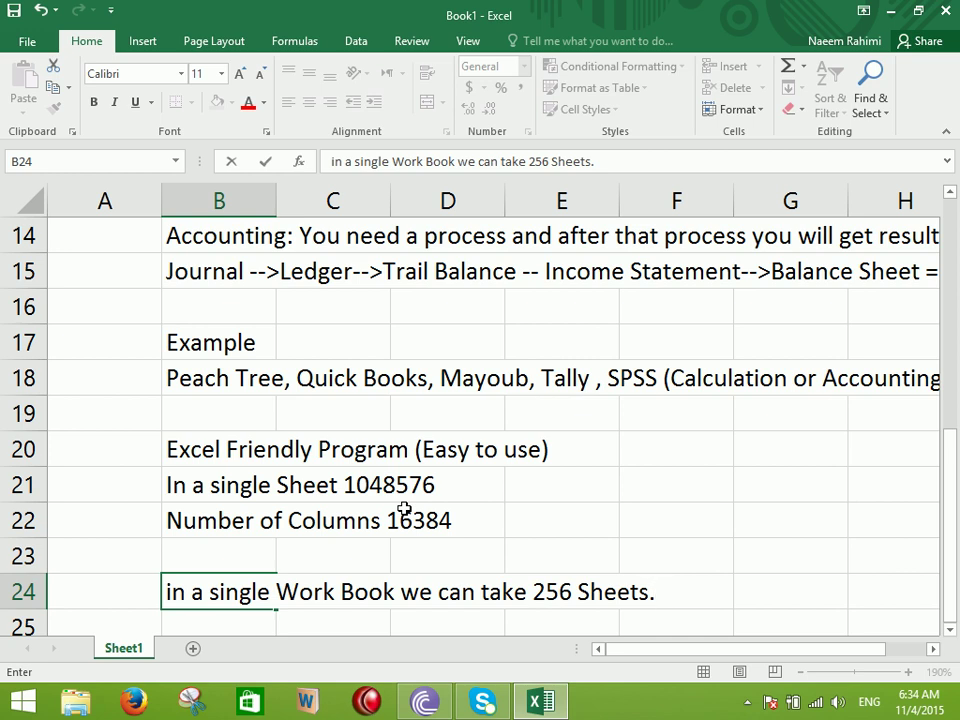
pyautogui.click(439, 316)
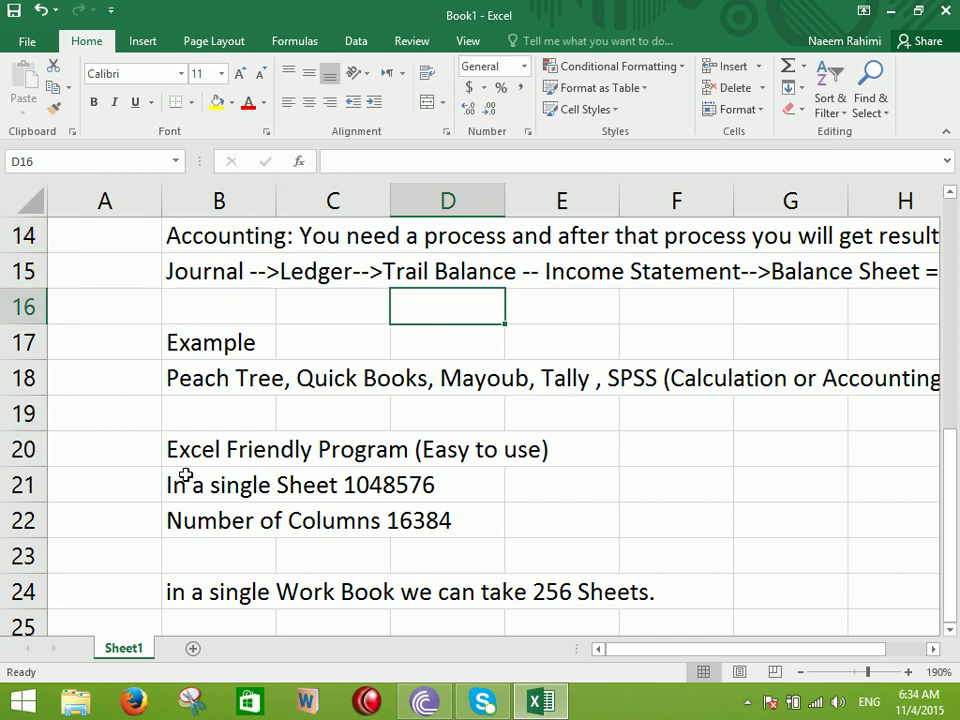
# Step: Jump to the sheet's last row, back to the top, then across to column XFD
pyautogui.hotkey('ctrl', 'Down')
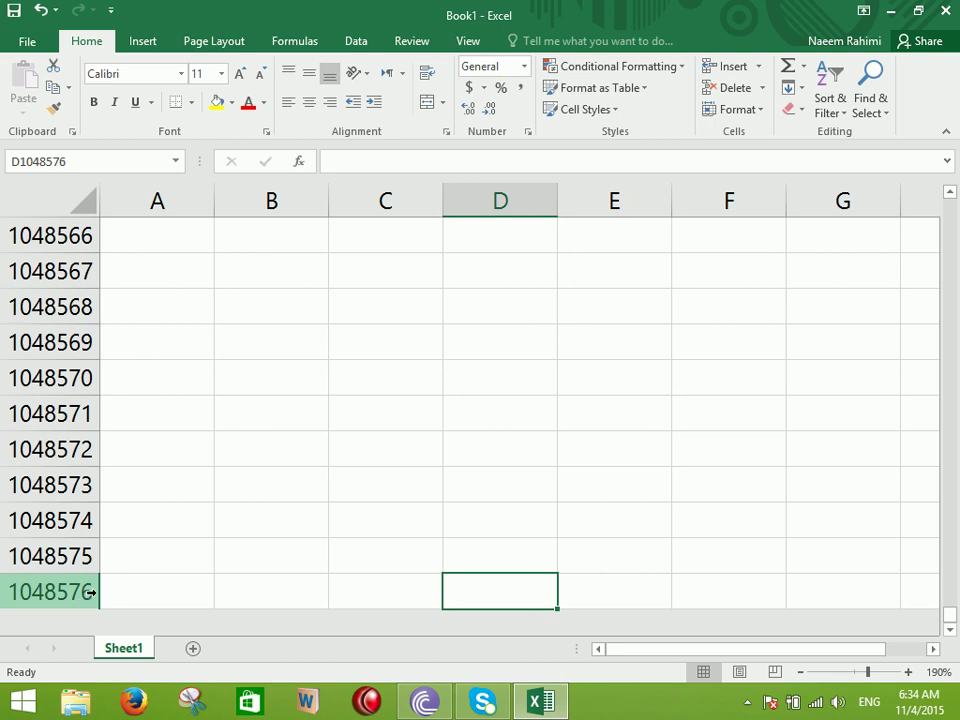
pyautogui.hotkey('ctrl', 'Up')
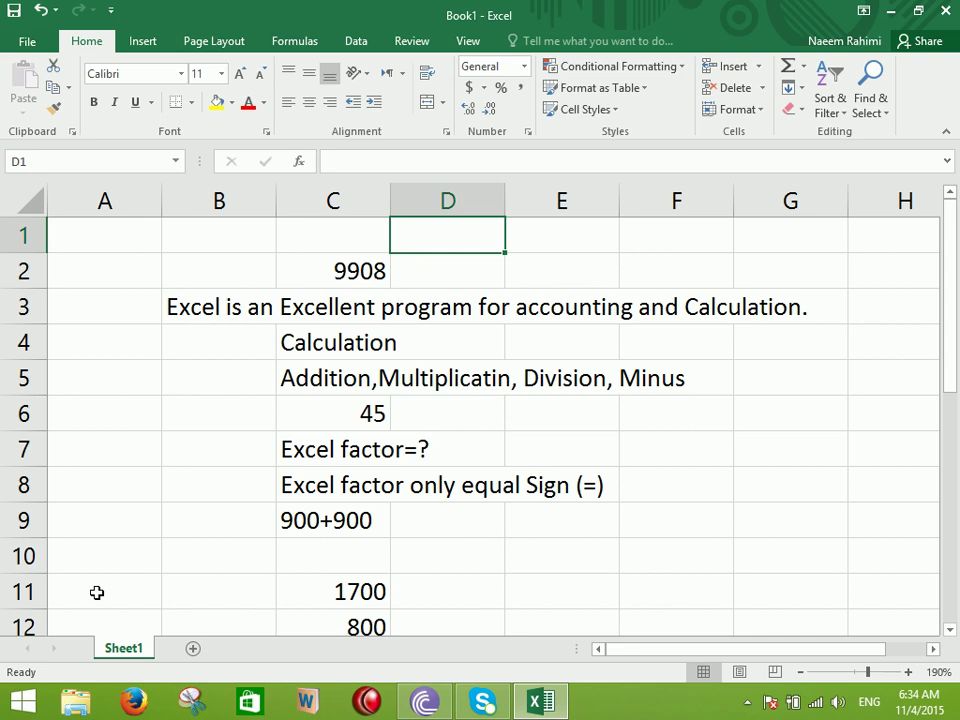
pyautogui.hotkey('ctrl', 'Right')
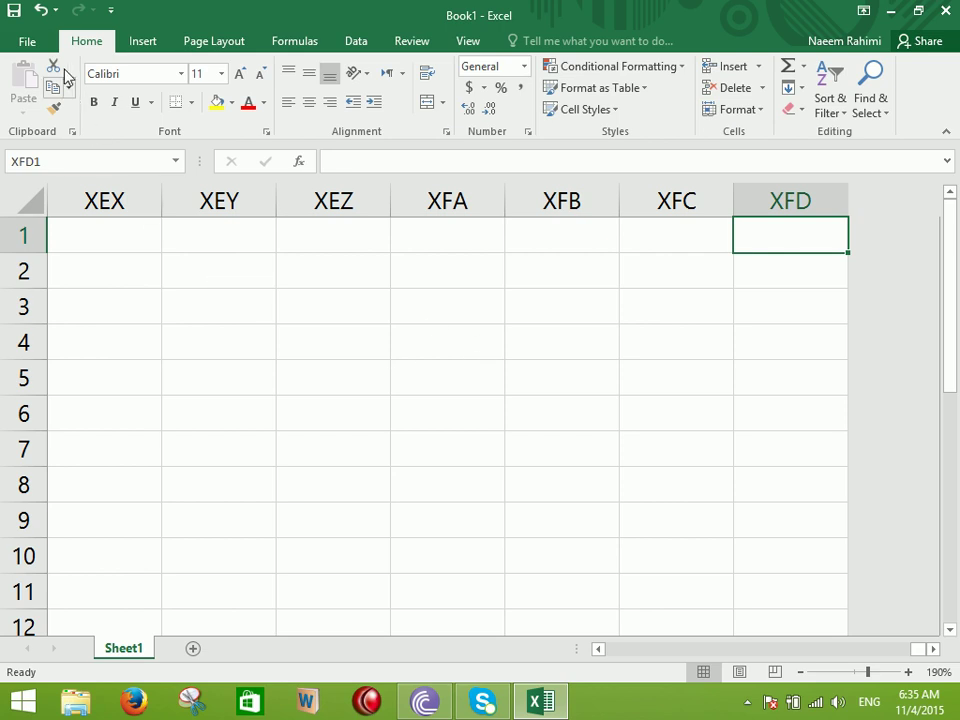
pyautogui.click(22, 45)
pyautogui.click(48, 495)
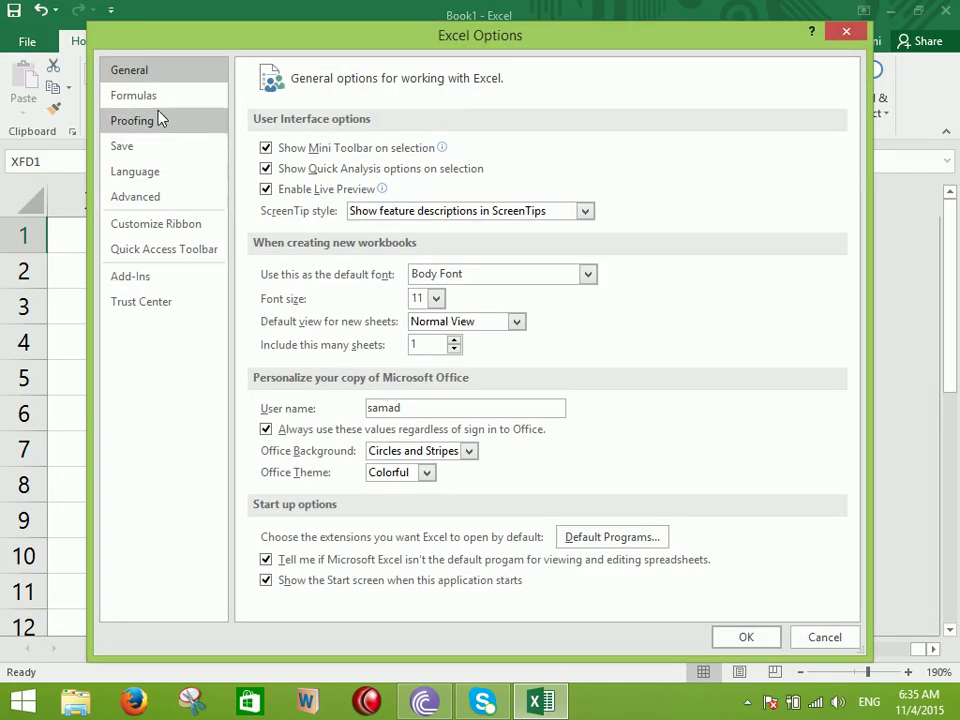
pyautogui.click(156, 102)
pyautogui.click(300, 290)
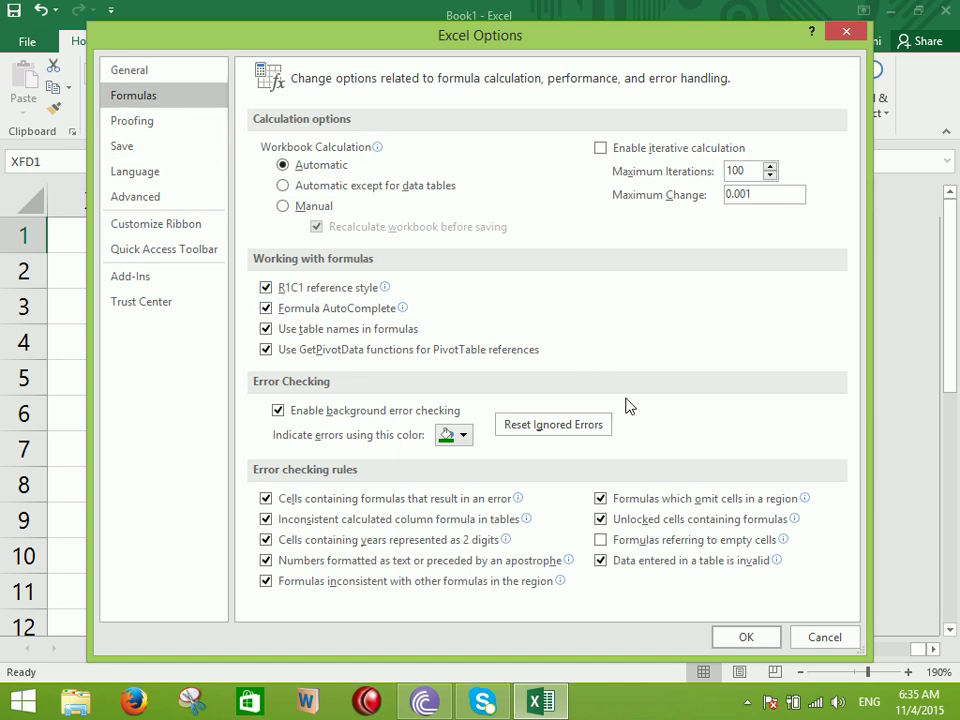
pyautogui.click(746, 638)
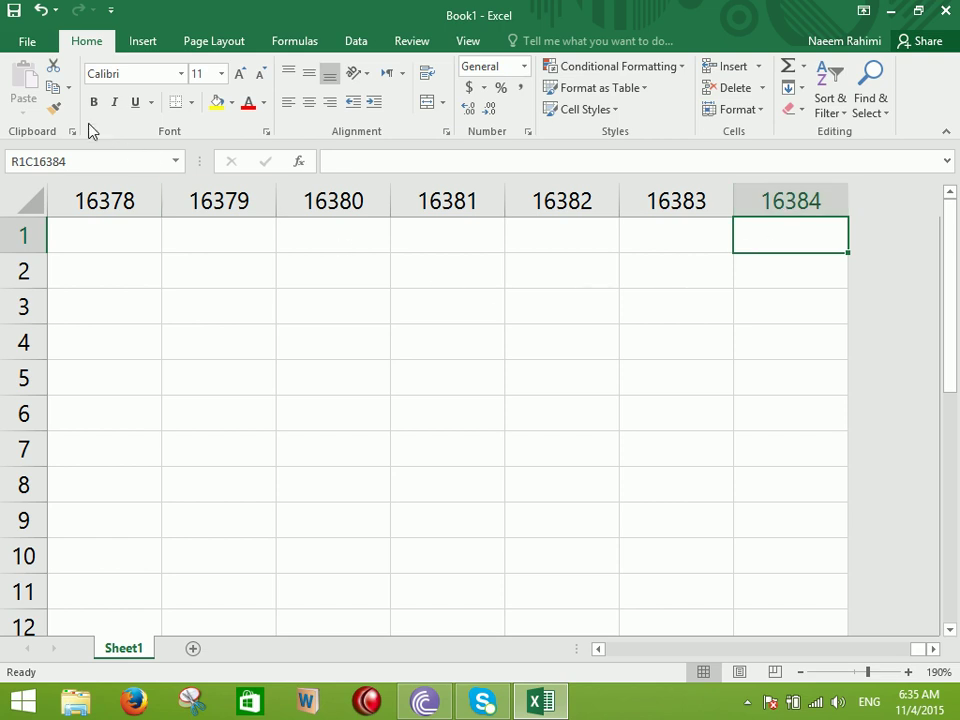
pyautogui.click(27, 41)
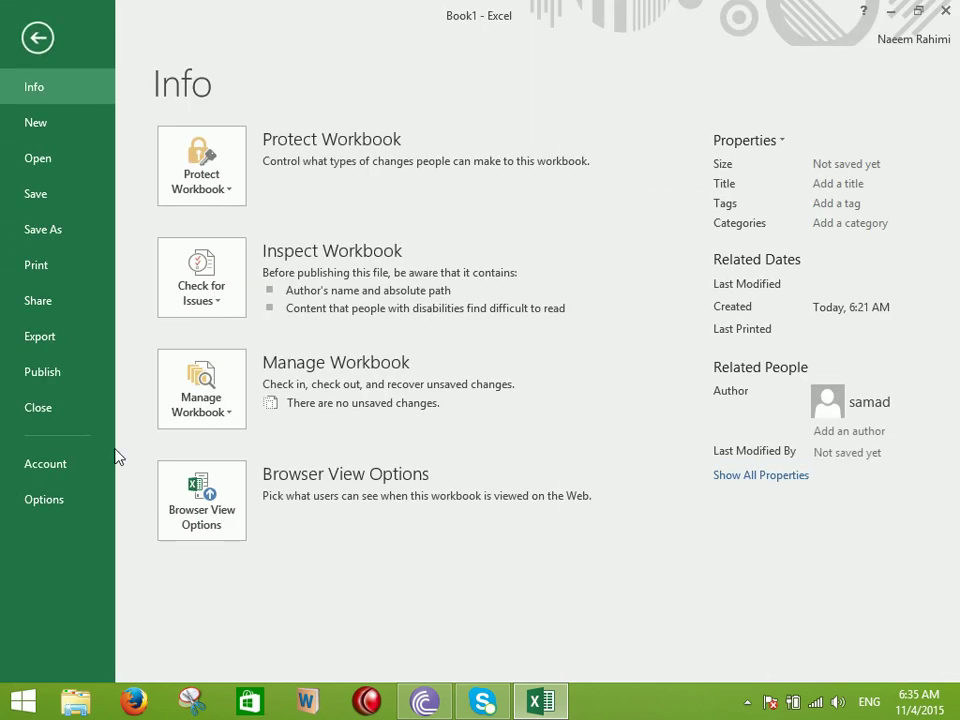
pyautogui.click(44, 500)
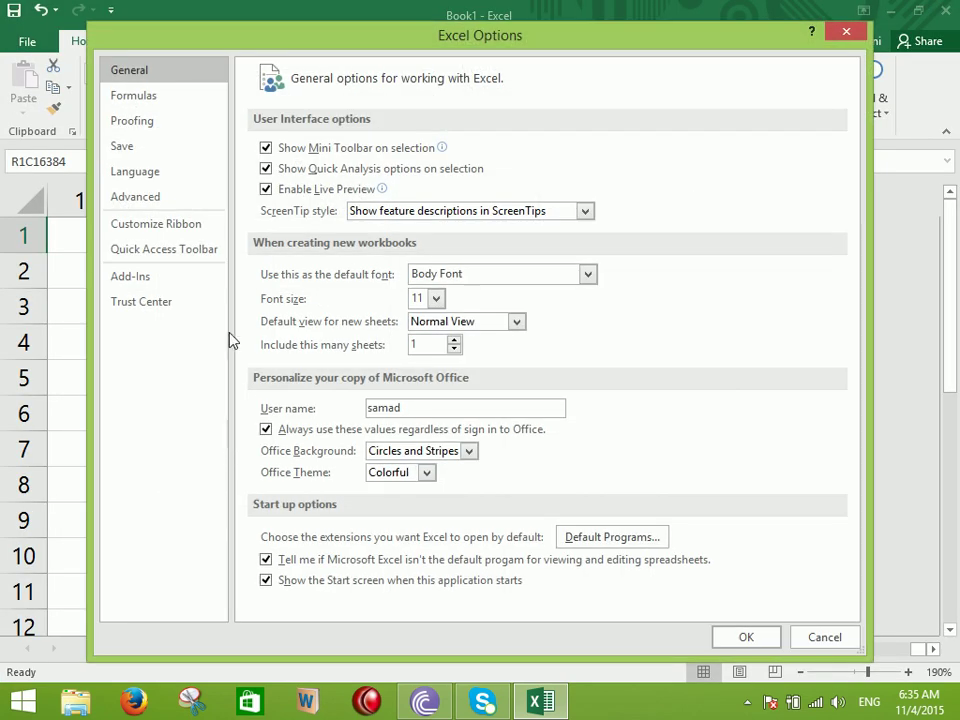
pyautogui.click(170, 100)
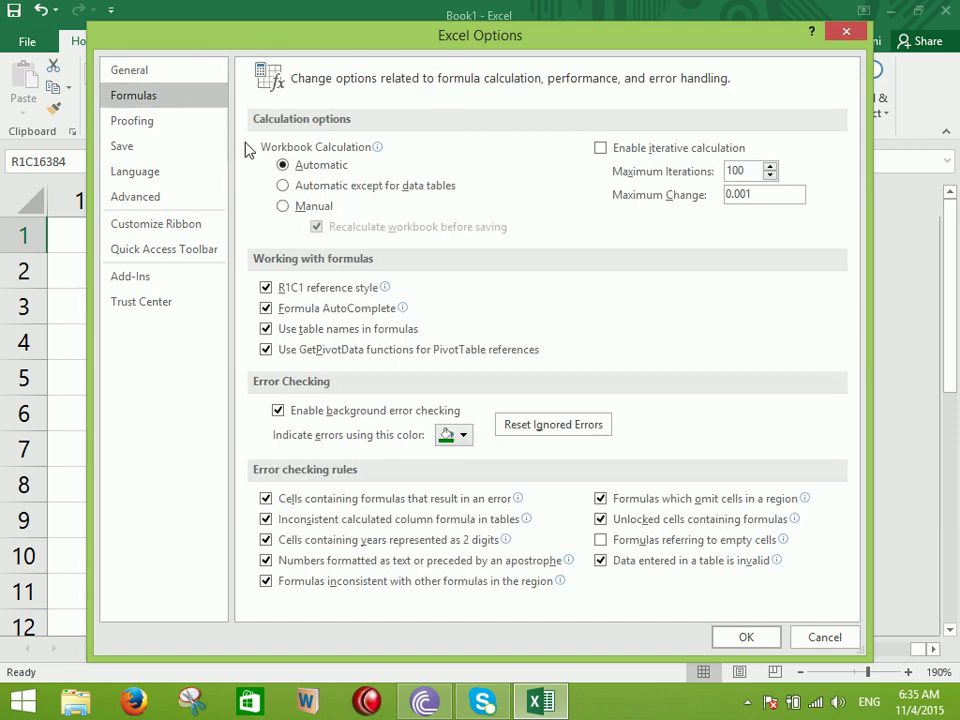
pyautogui.click(310, 287)
pyautogui.click(748, 631)
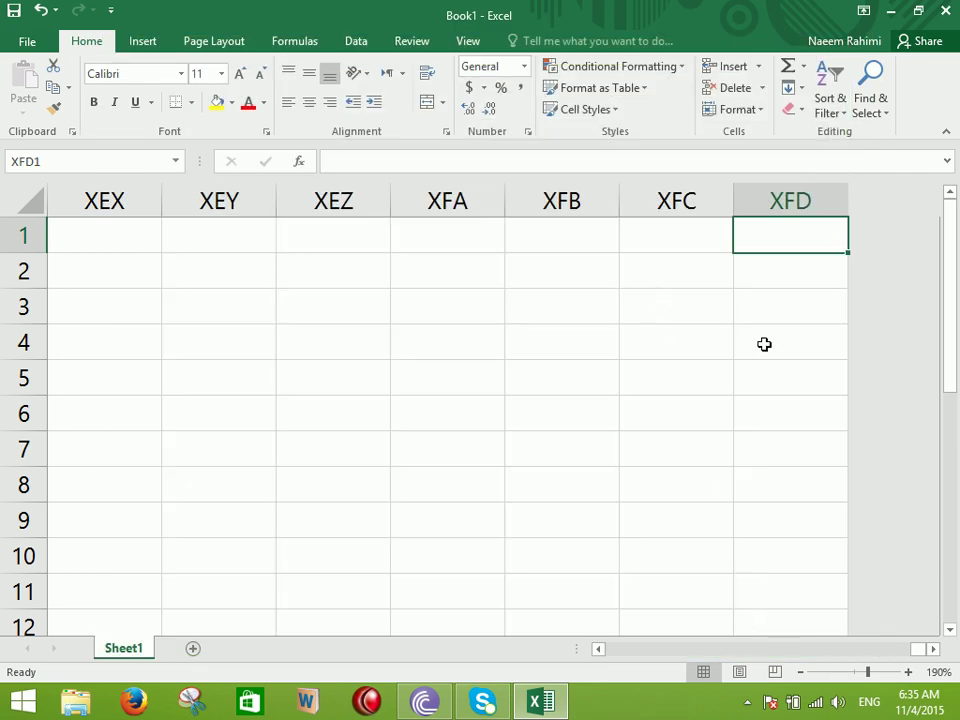
# Step: Return to A1, select the whole sheet, then scroll back to the rows 21–24 notes
pyautogui.hotkey('ctrl', 'Home')
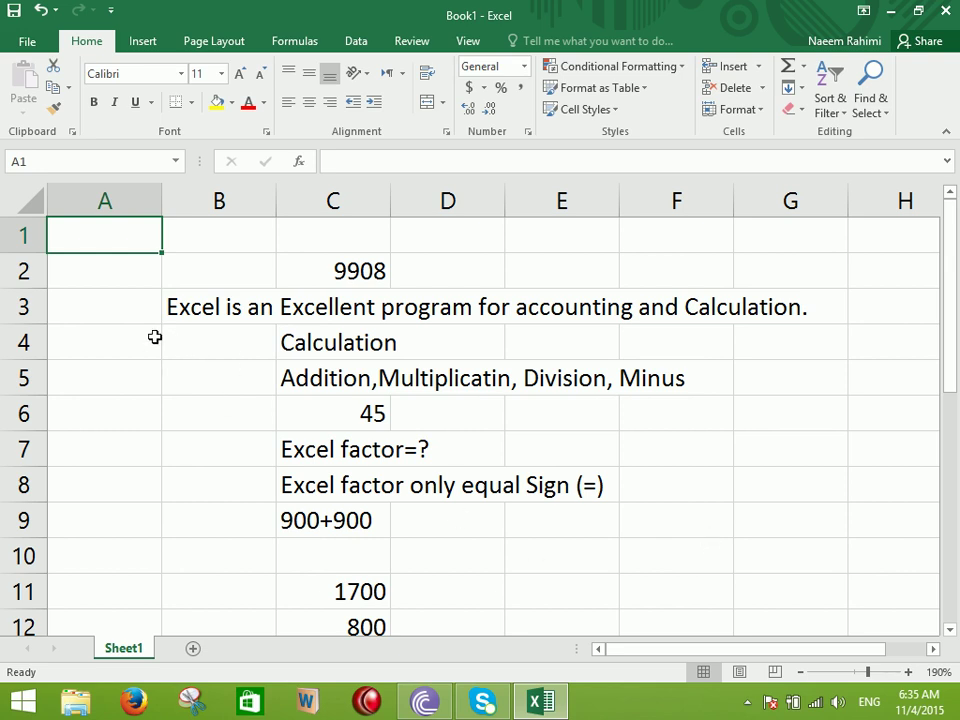
pyautogui.click(24, 202)
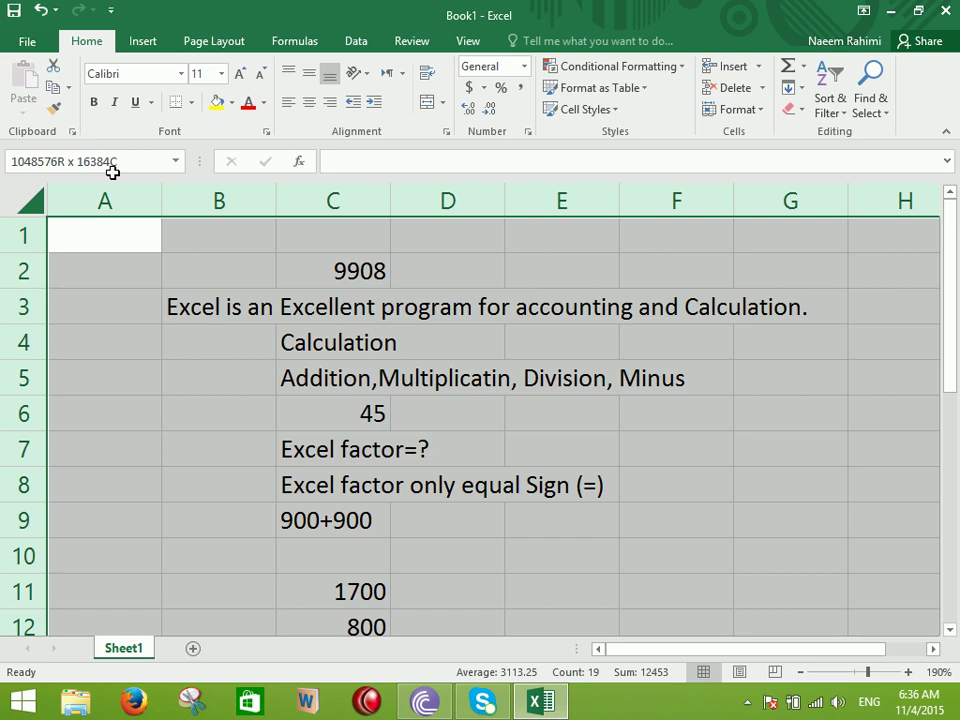
pyautogui.moveTo(113, 172); pyautogui.dragTo(111, 192)
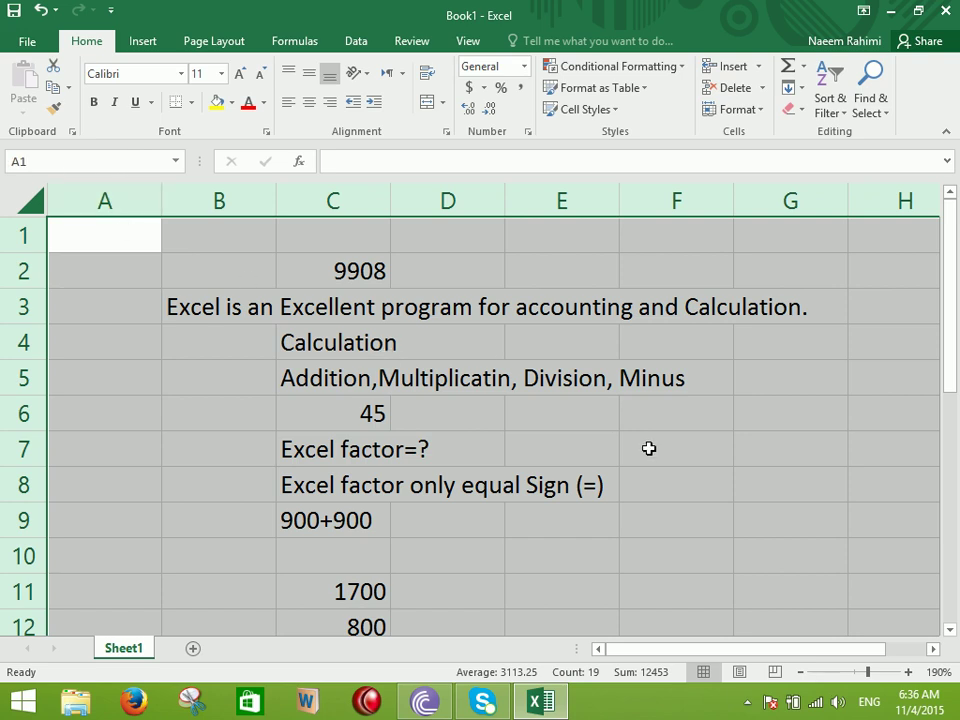
pyautogui.scroll(-3, 649, 448)
pyautogui.scroll(-3, 641, 450)
pyautogui.scroll(-3, 641, 450)
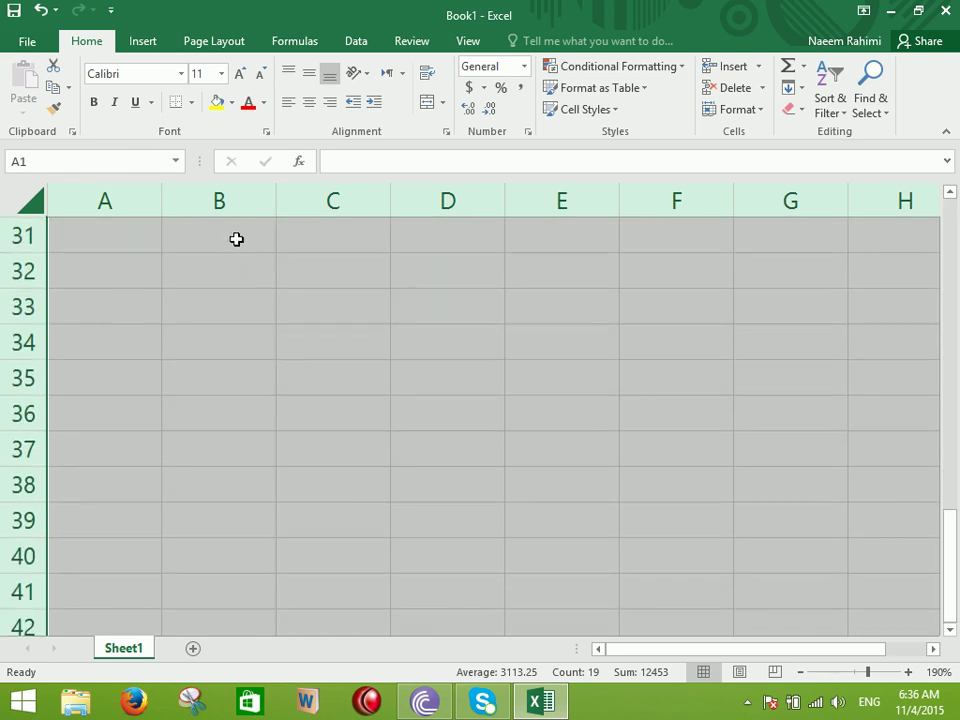
pyautogui.click(236, 239)
pyautogui.scroll(3, 251, 240)
pyautogui.click(242, 377)
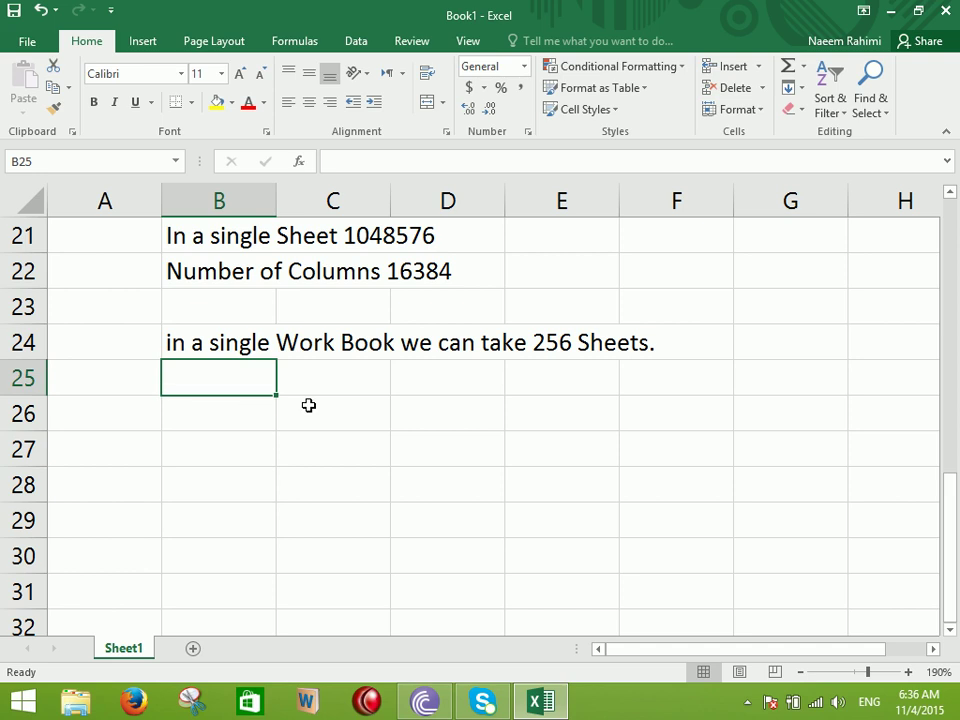
pyautogui.click(661, 443)
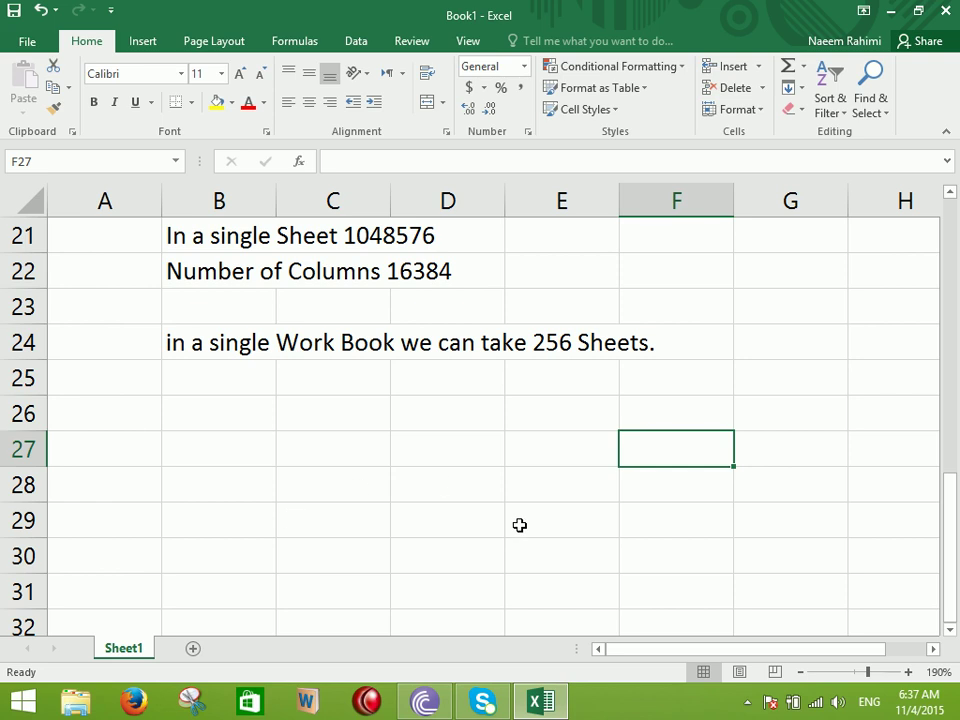
pyautogui.click(555, 490)
pyautogui.click(555, 520)
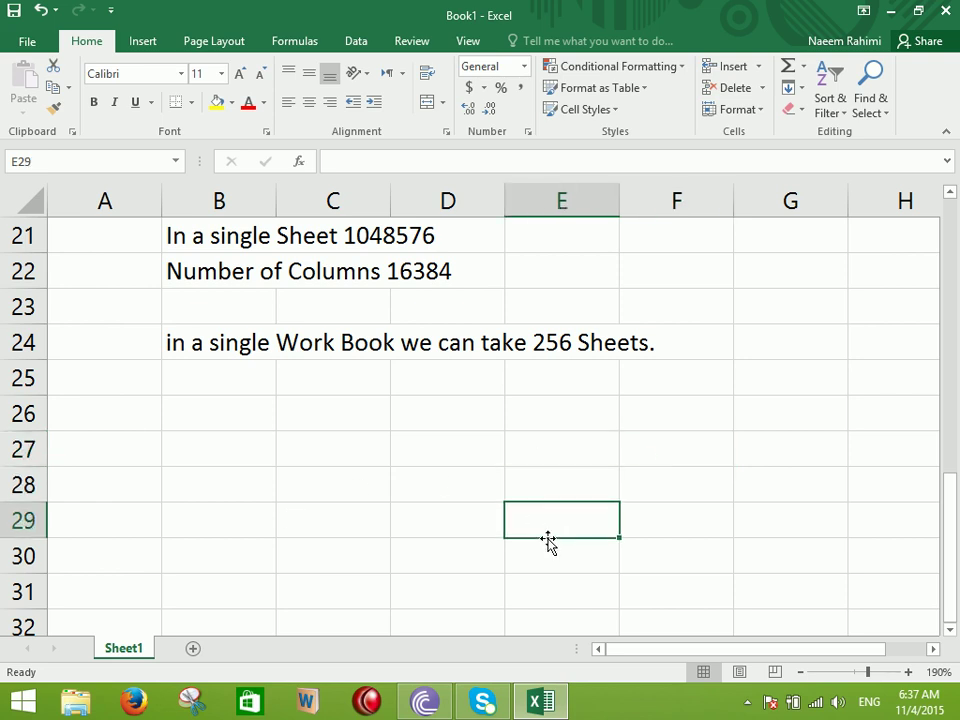
pyautogui.click(549, 505)
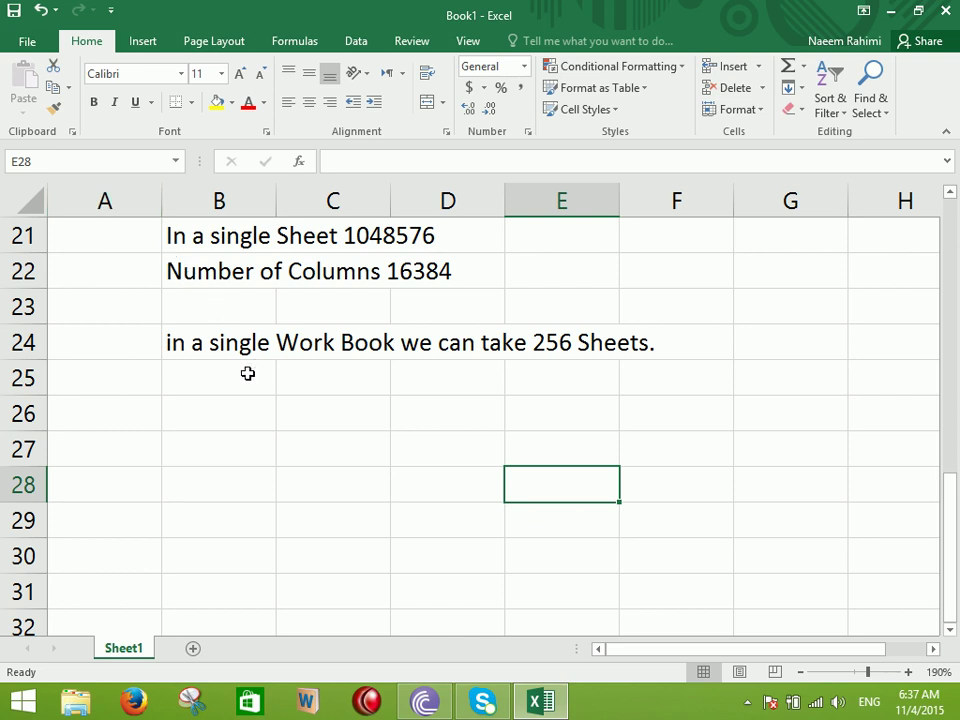
pyautogui.click(246, 408)
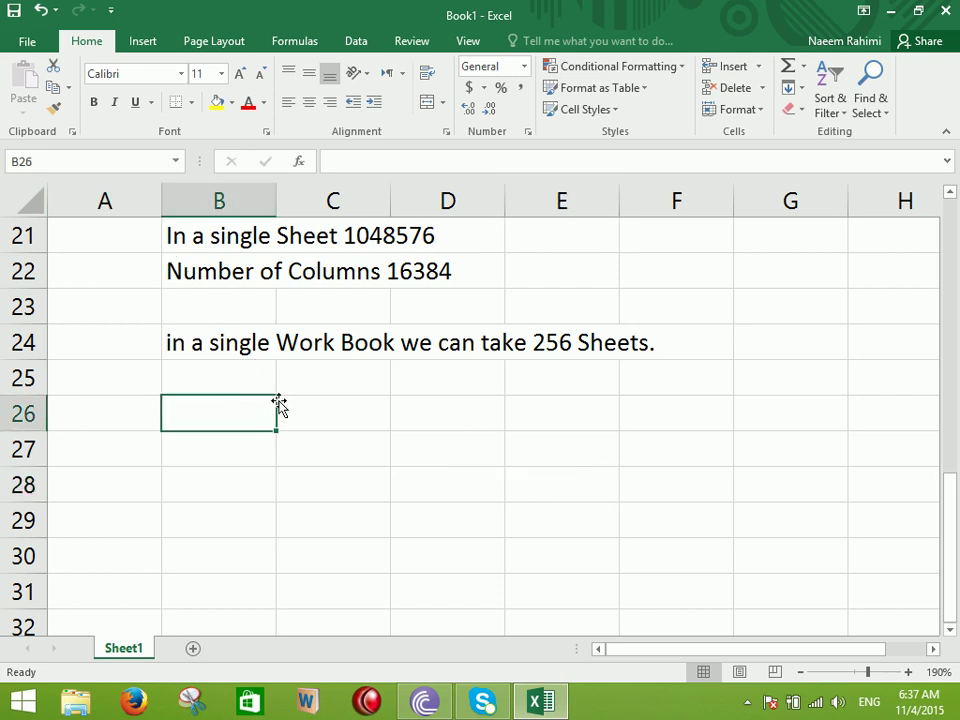
pyautogui.click(658, 406)
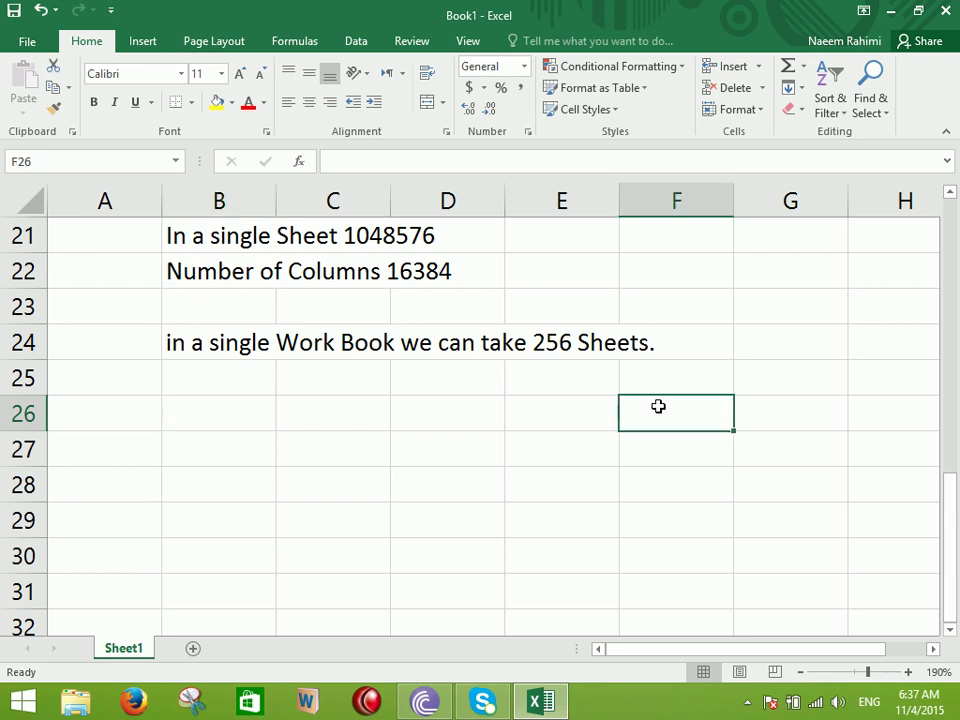
pyautogui.click(813, 448)
pyautogui.click(800, 392)
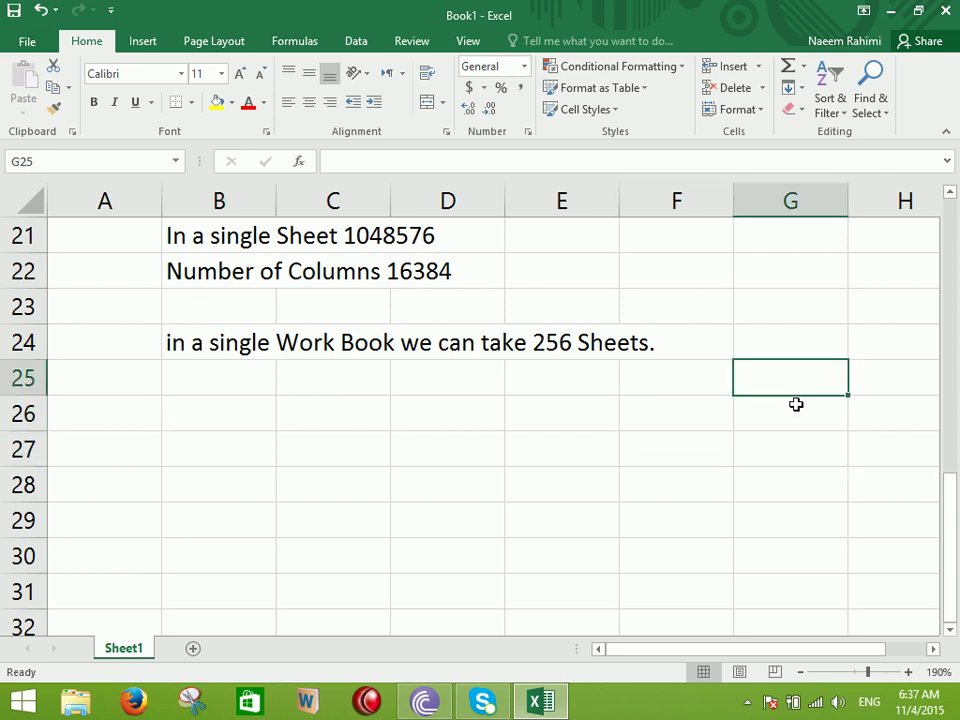
pyautogui.click(796, 405)
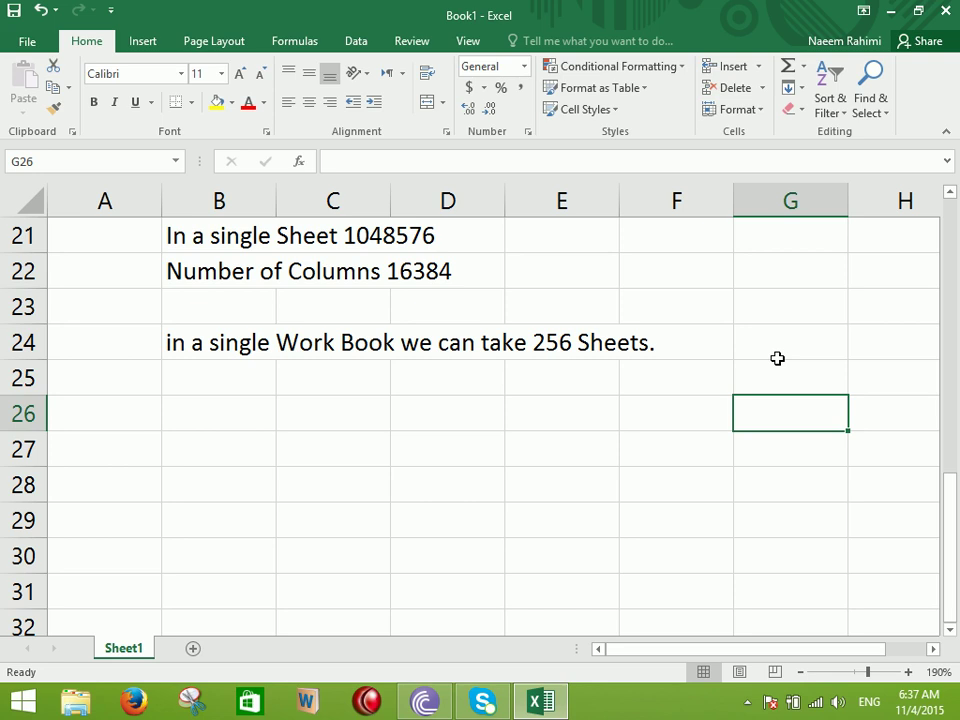
pyautogui.click(94, 384)
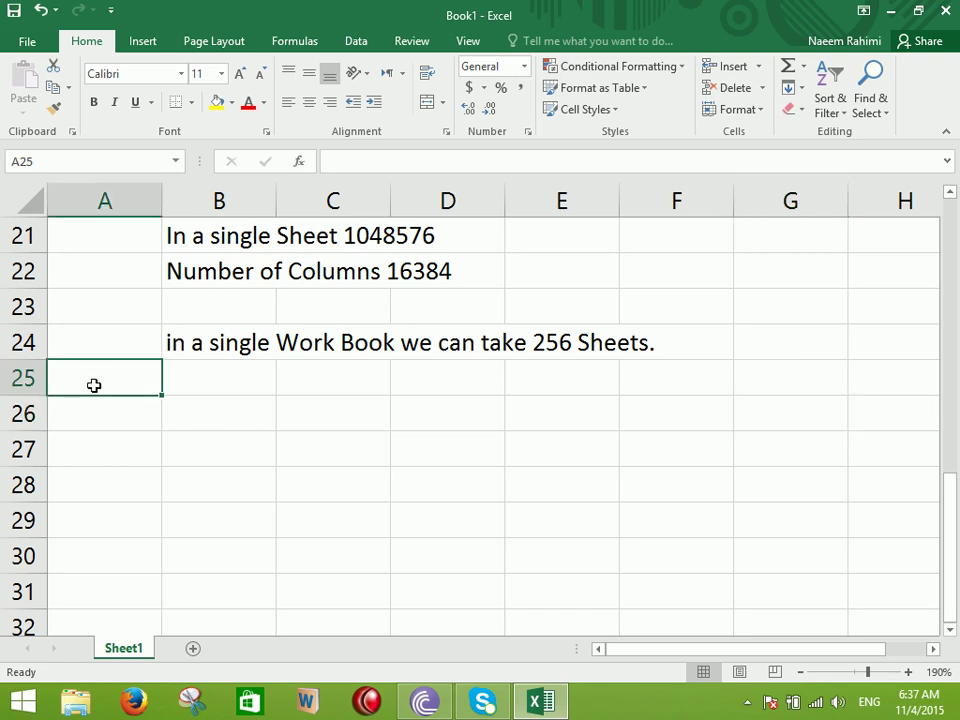
# Step: Enter 'calculation' in A26, then '1. Direct Calculation' and '2. Indirect Calculation' below it
pyautogui.press('Down')
pyautogui.write('calcu')
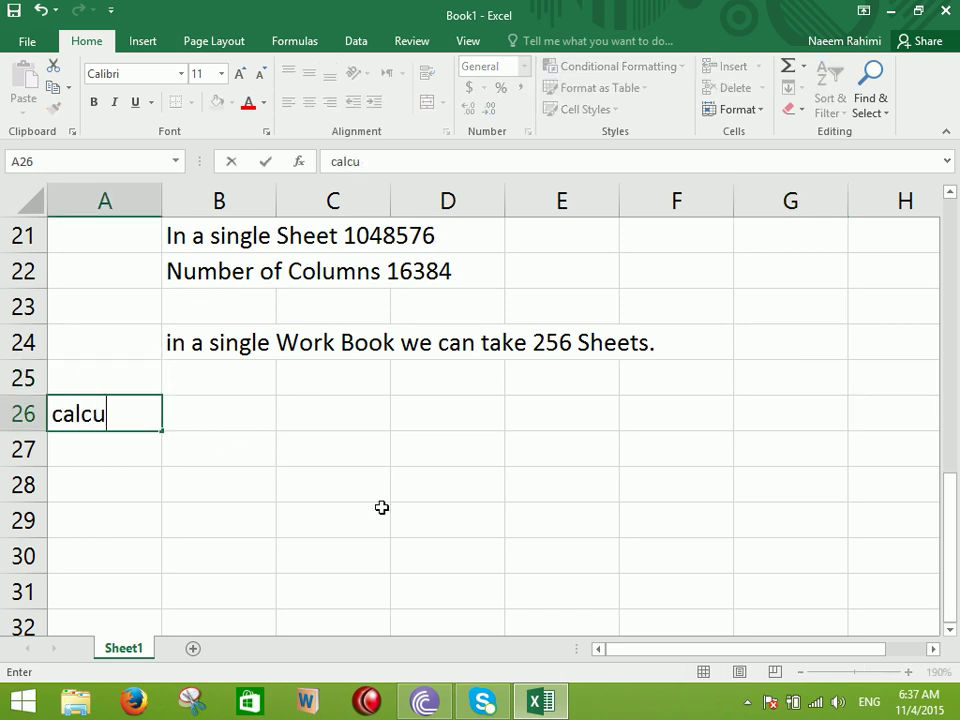
pyautogui.write('lation:')
pyautogui.press('Return')
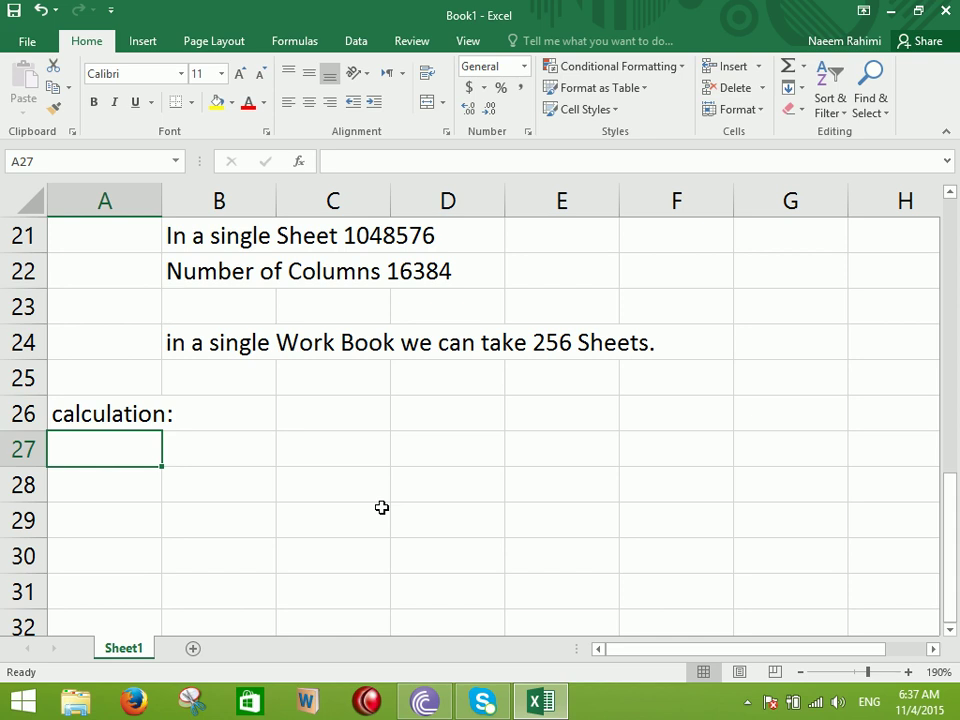
pyautogui.write('1. Direct Calculation')
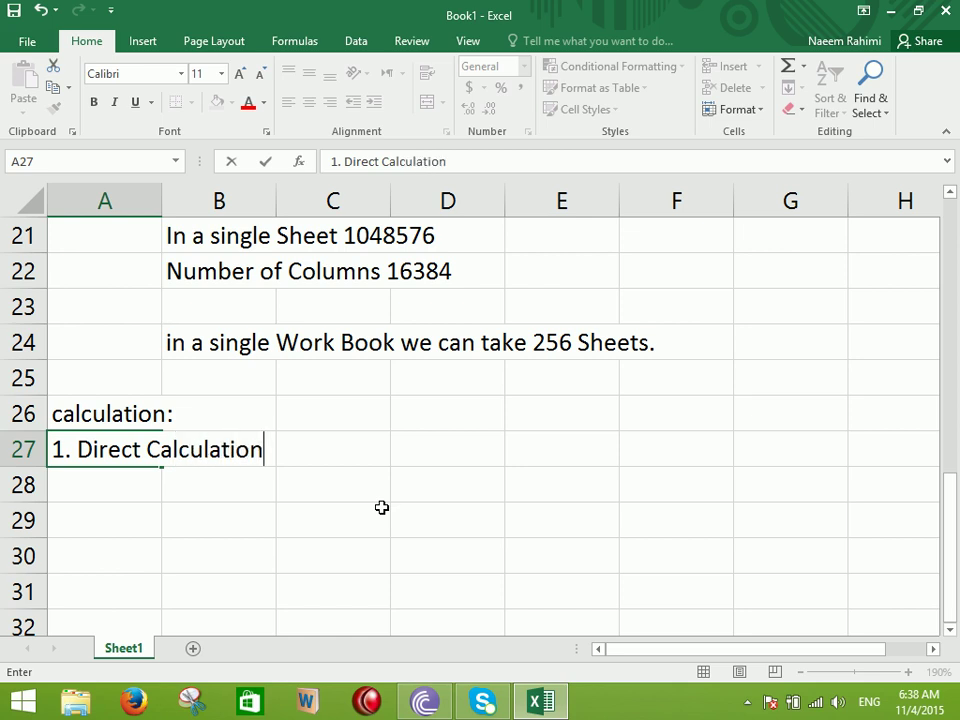
pyautogui.press('Return')
pyautogui.write('2. Indirect')
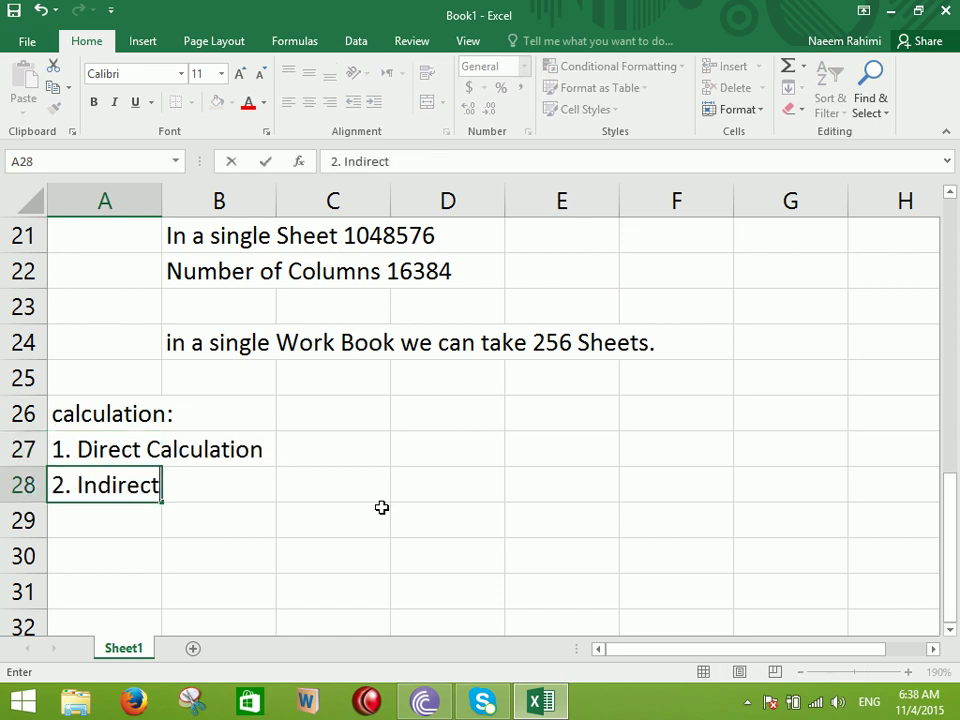
pyautogui.write(' Calculation')
pyautogui.press('Return')
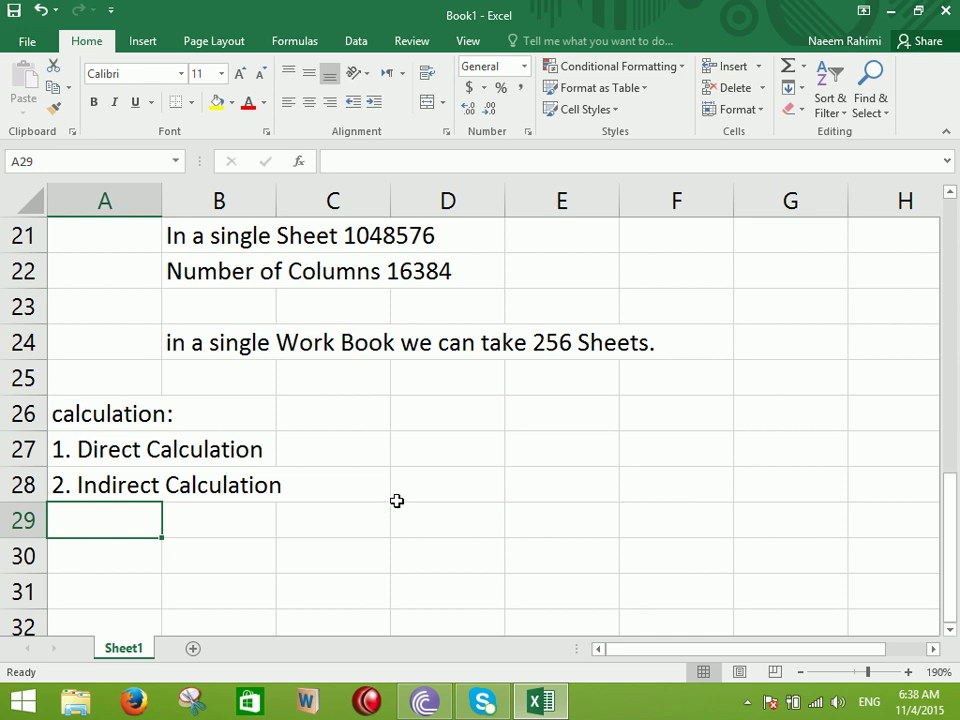
# Step: Enter =900+900 in C30 to show 1800 and label D30 'Direct Calculation'
pyautogui.click(946, 631)
pyautogui.click(946, 631)
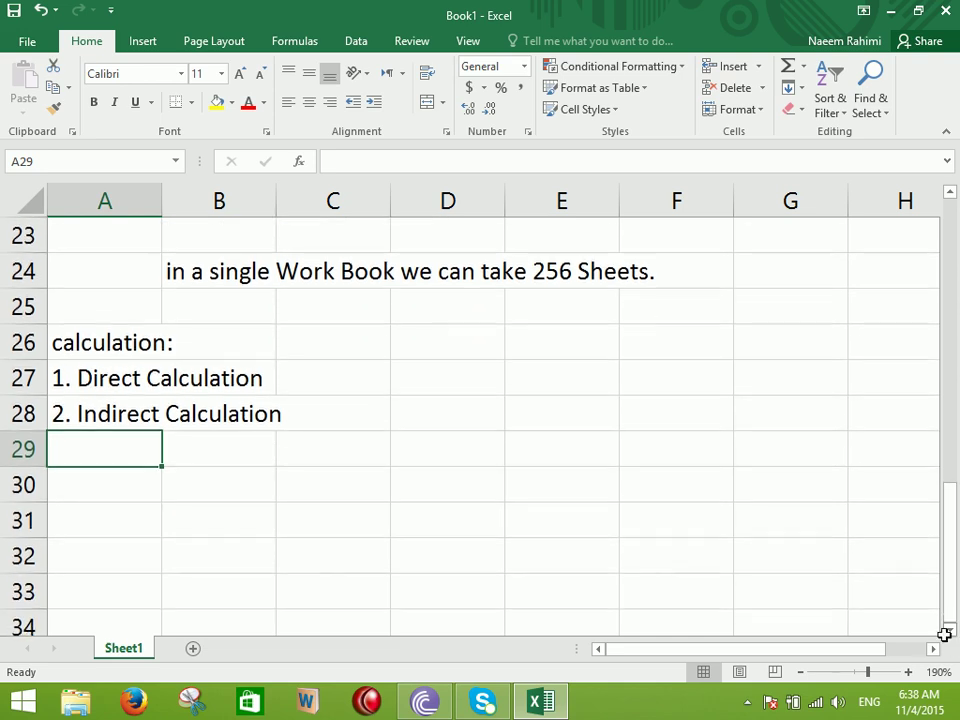
pyautogui.click(317, 481)
pyautogui.write('=')
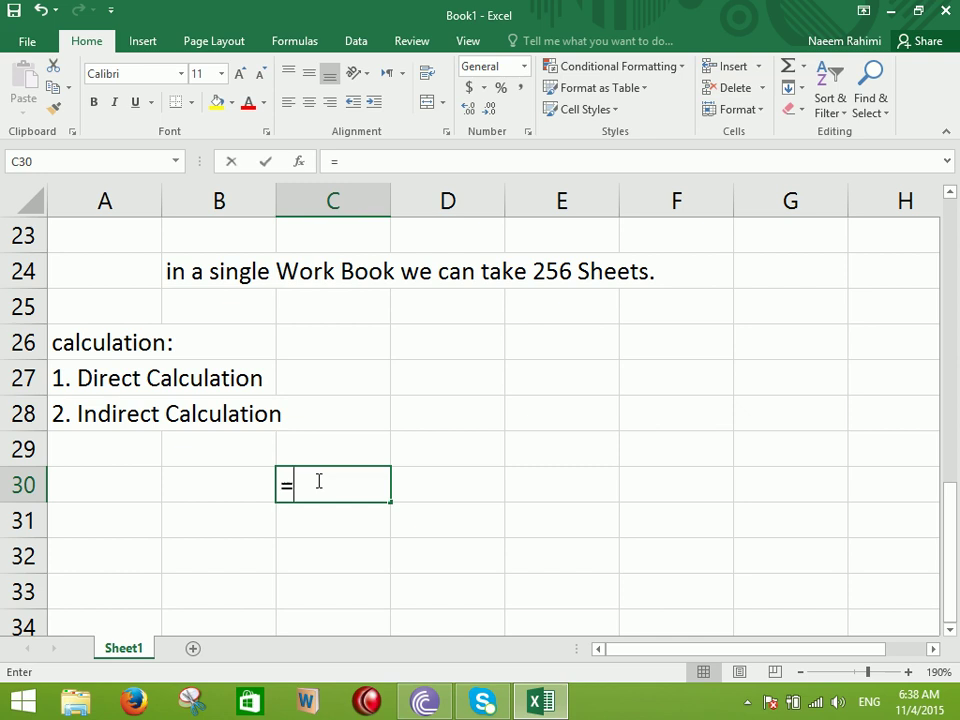
pyautogui.write('900+900')
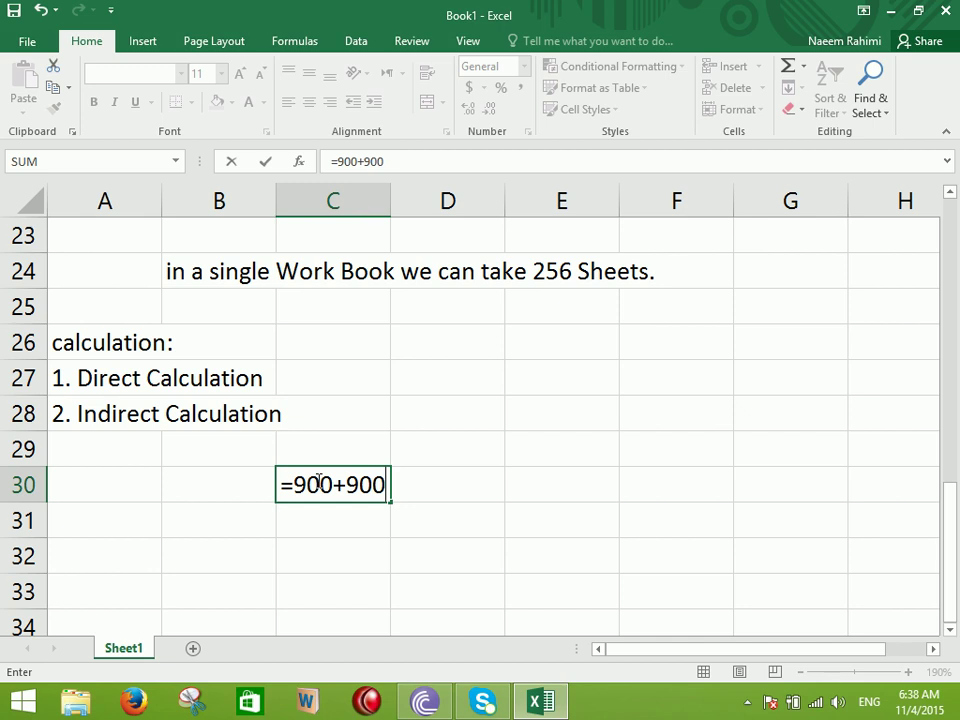
pyautogui.press('Return')
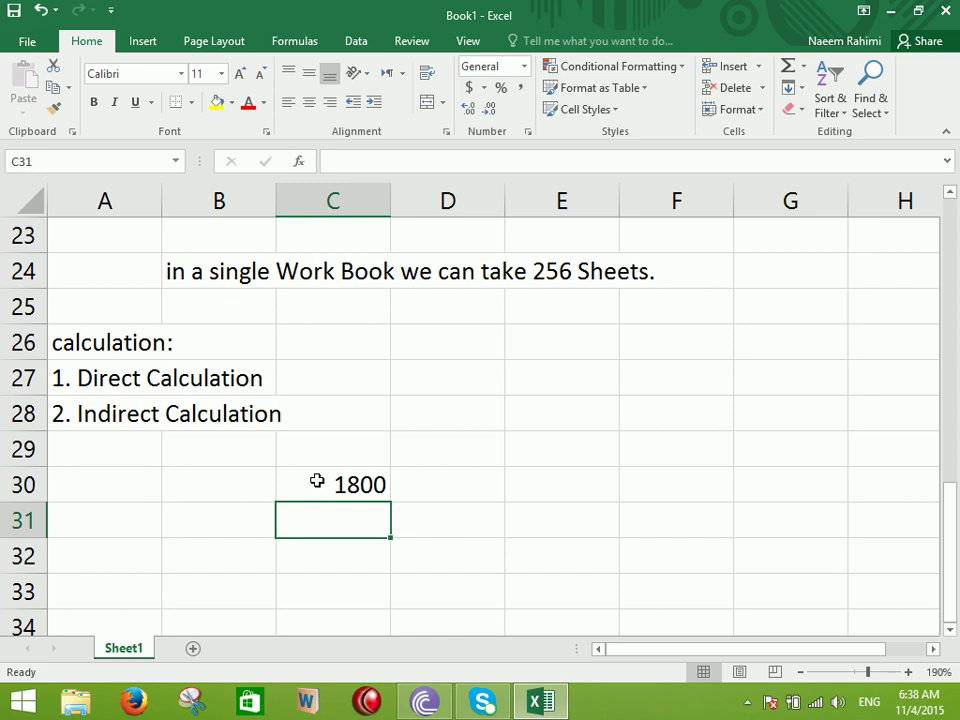
pyautogui.click(317, 481)
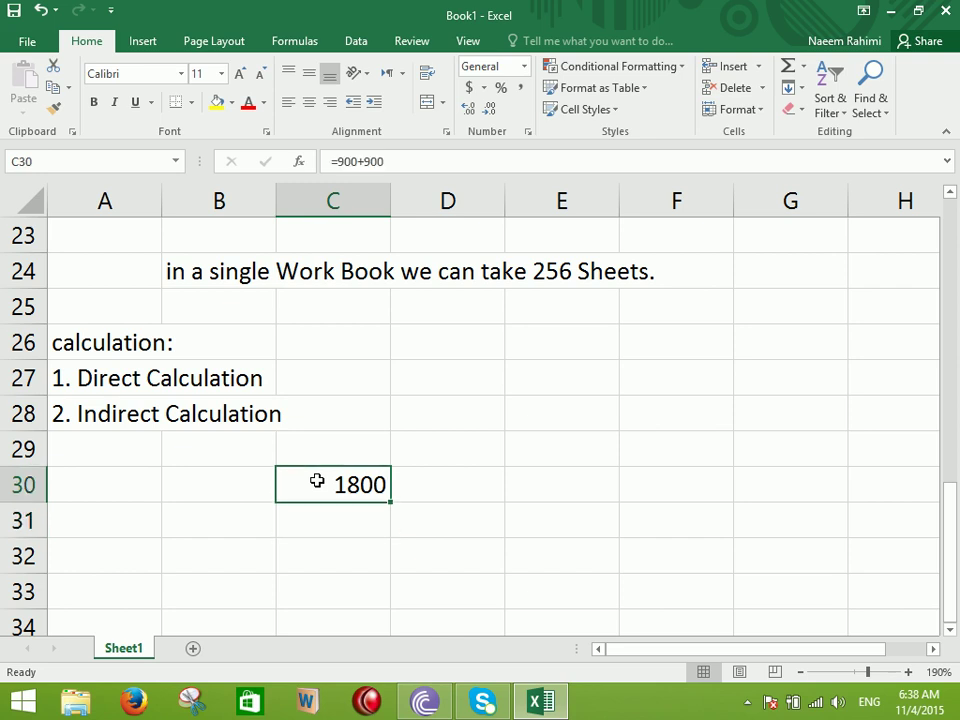
pyautogui.press('Right')
pyautogui.write('Direct Calculation')
pyautogui.press('Return')
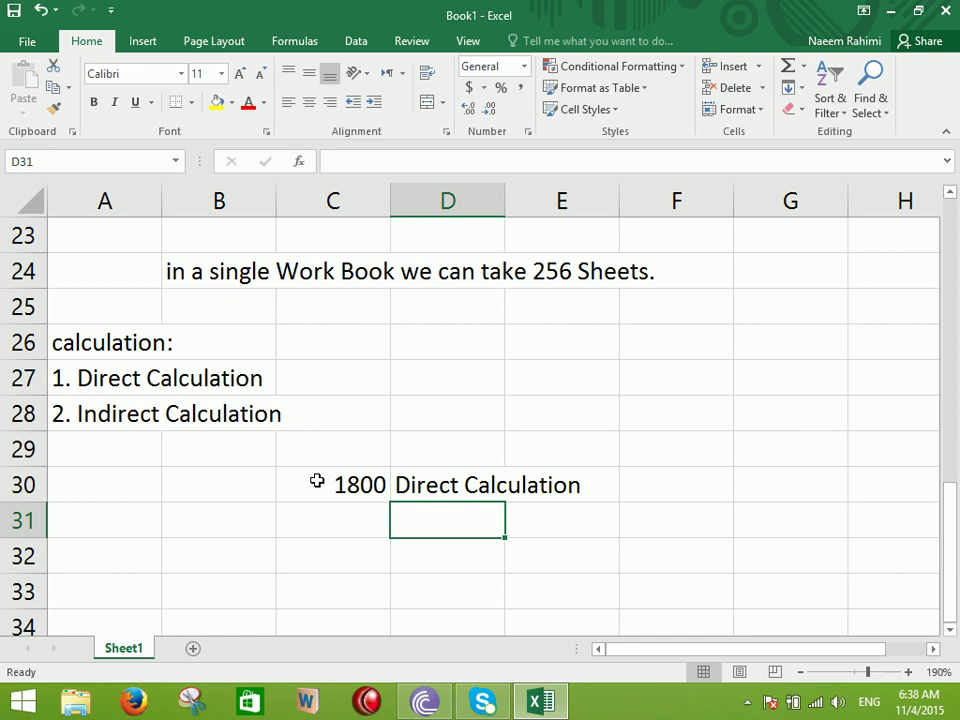
# Step: Type the A31 note 'Indirect Calculation: we give cell reference or Cell address instead of cell values.'
pyautogui.press('Left')
pyautogui.press('Left')
pyautogui.press('Left')
pyautogui.write('Indir')
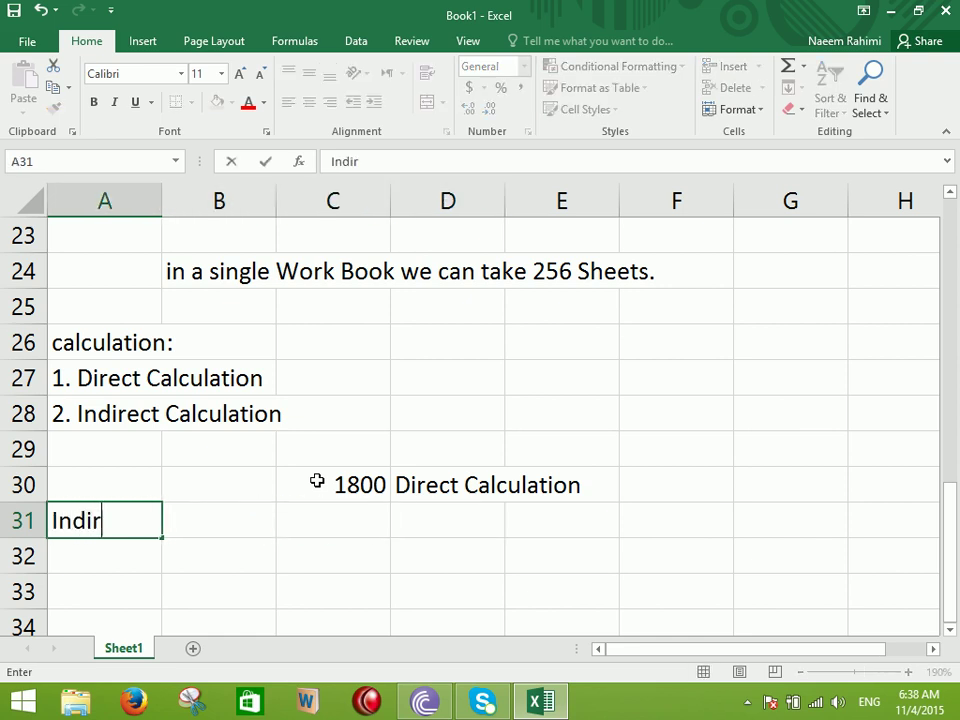
pyautogui.write('ect Claucla')
pyautogui.press('BackSpace')
pyautogui.press('BackSpace')
pyautogui.press('BackSpace')
pyautogui.press('BackSpace')
pyautogui.press('BackSpace')
pyautogui.press('BackSpace')
pyautogui.write('alculation:')
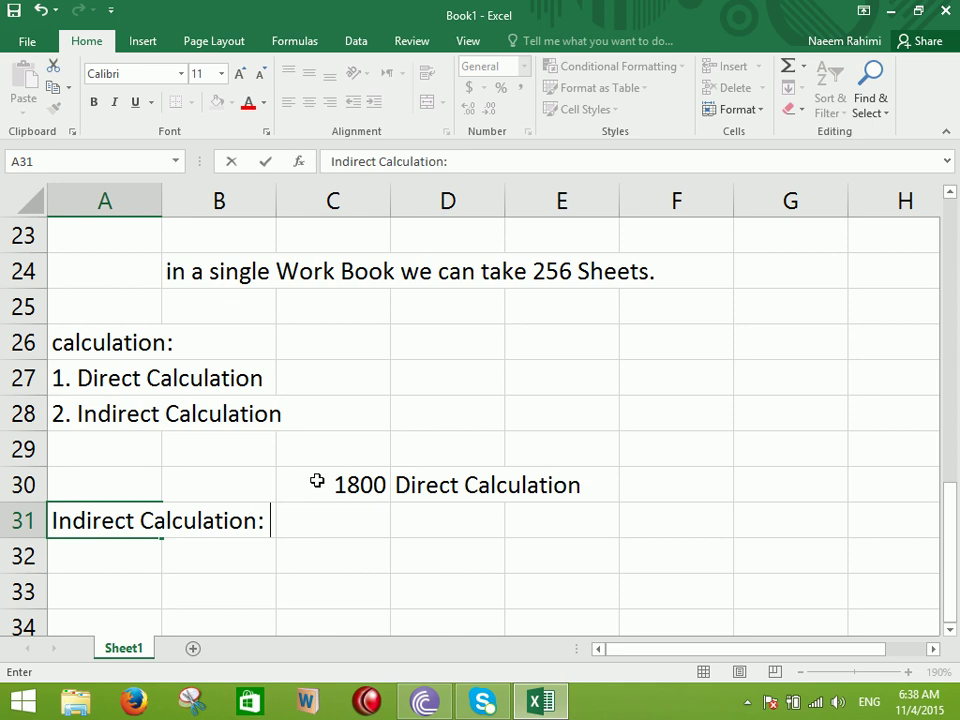
pyautogui.write('we give cell r')
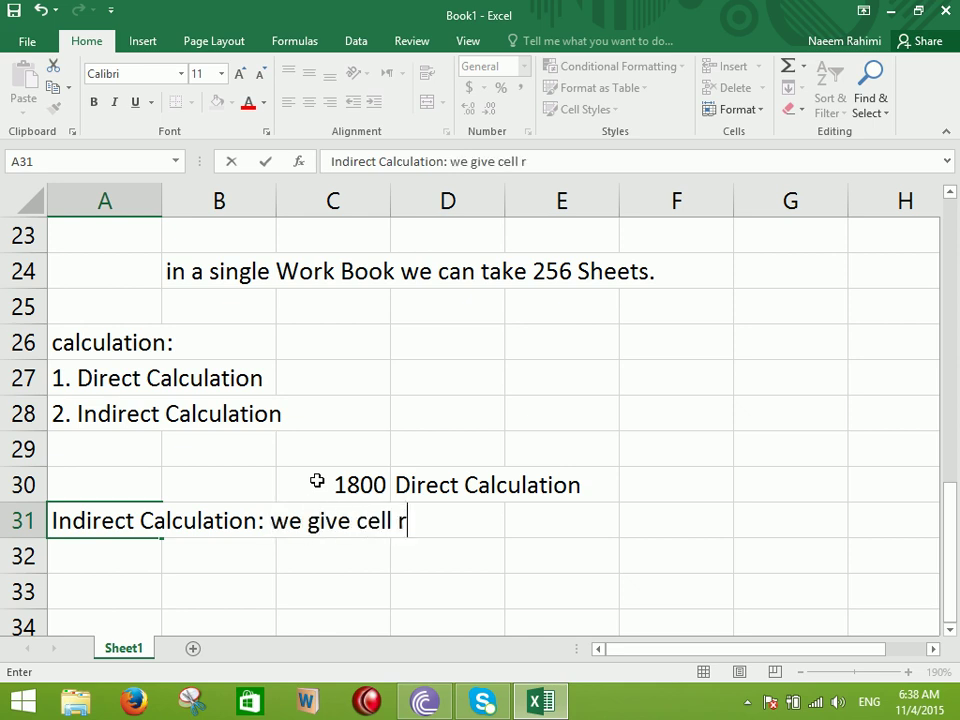
pyautogui.write('efeernce')
pyautogui.press('BackSpace')
pyautogui.press('BackSpace')
pyautogui.press('BackSpace')
pyautogui.press('BackSpace')
pyautogui.write('rerence')
pyautogui.press('BackSpace')
pyautogui.press('BackSpace')
pyautogui.press('BackSpace')
pyautogui.press('BackSpace')
pyautogui.press('BackSpace')
pyautogui.write('nce or Cell address instead')
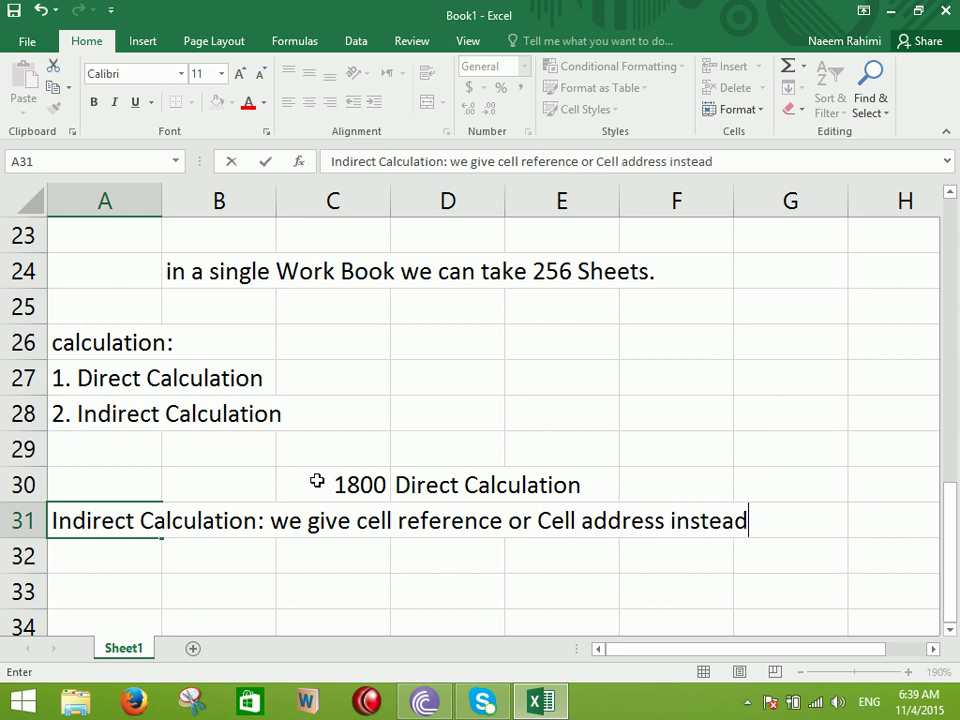
pyautogui.write(' of cell values.')
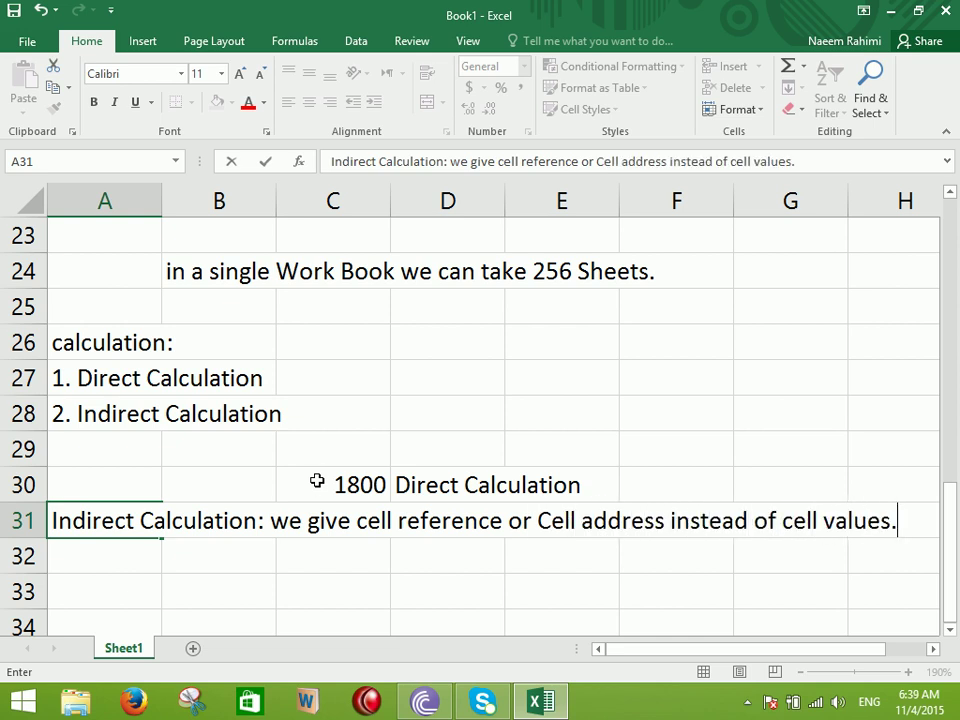
pyautogui.press('Return')
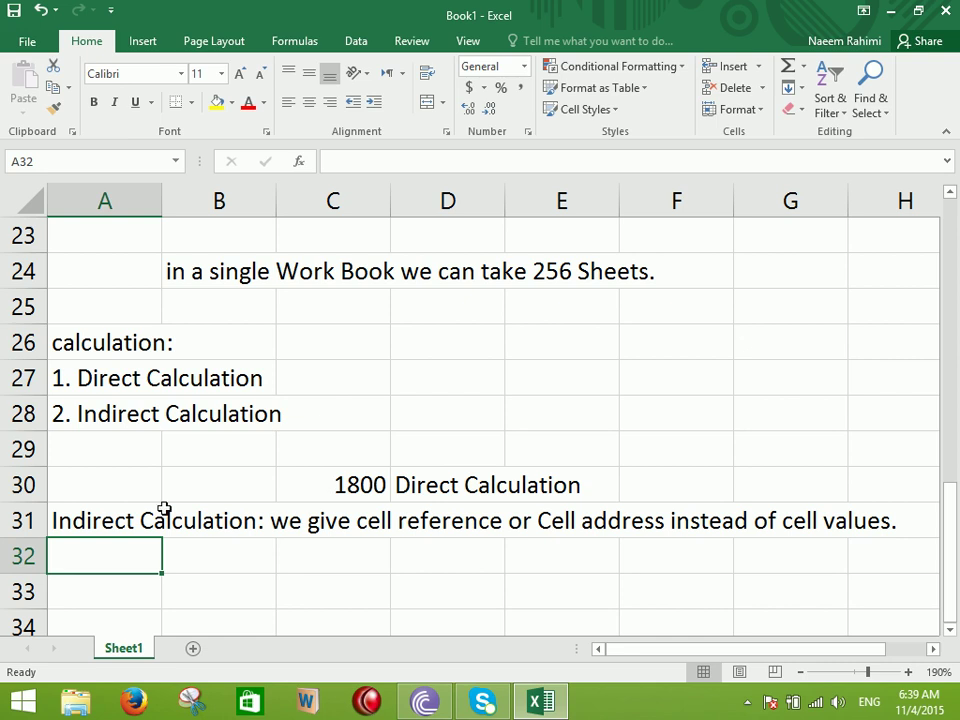
# Step: Replace 'cell values' with 'direct values' in the A31 note and scroll down
pyautogui.doubleClick(115, 520)
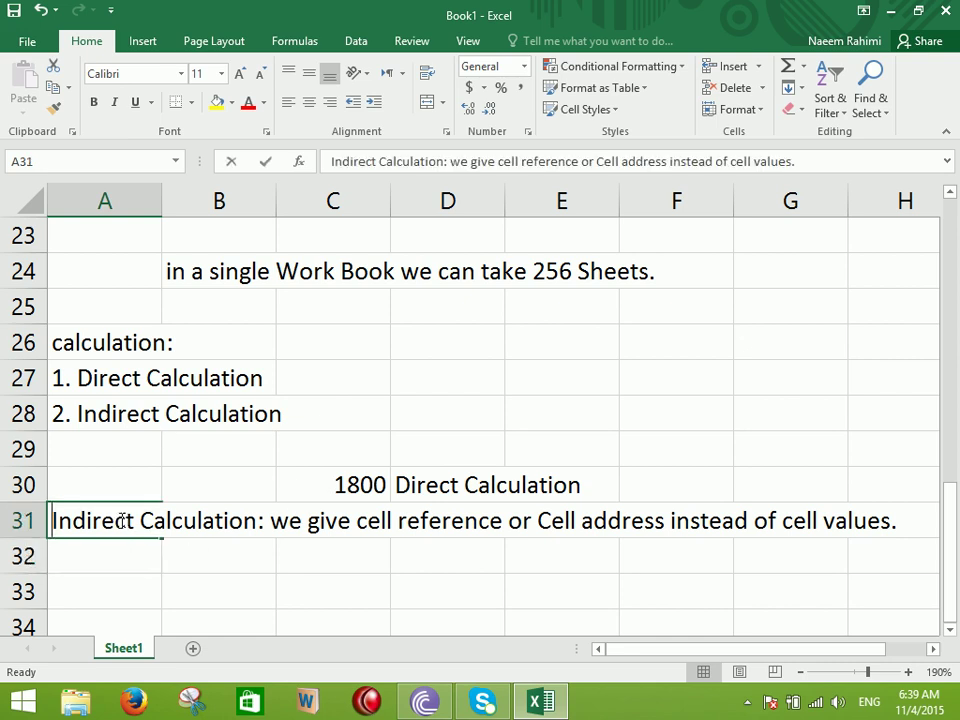
pyautogui.doubleClick(797, 519)
pyautogui.write('direct')
pyautogui.press('Return')
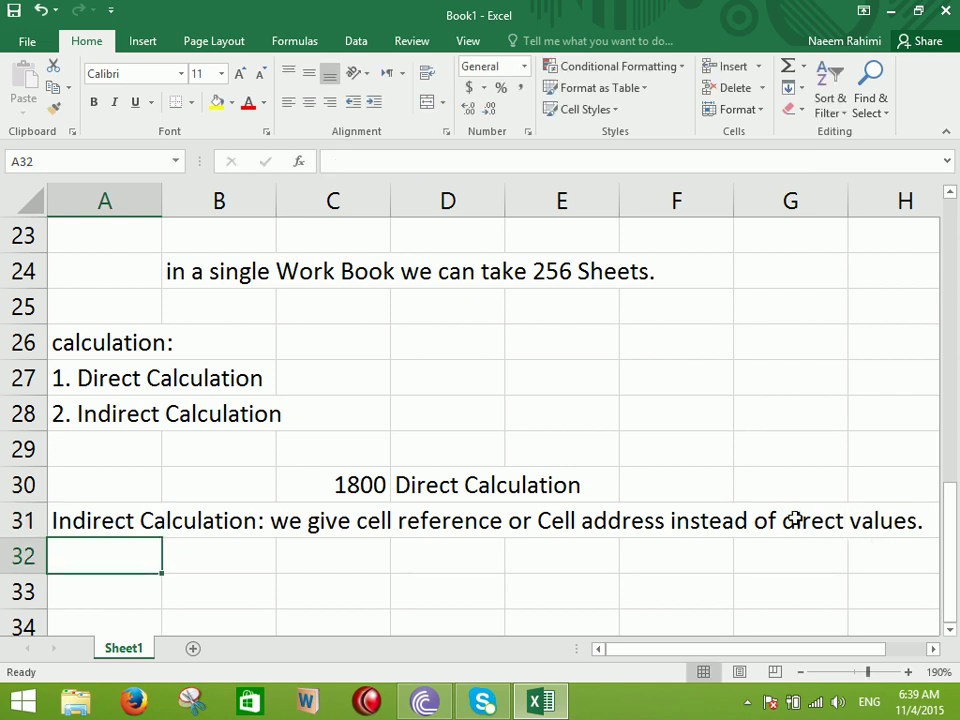
pyautogui.click(951, 634)
pyautogui.click(951, 634)
pyautogui.click(951, 634)
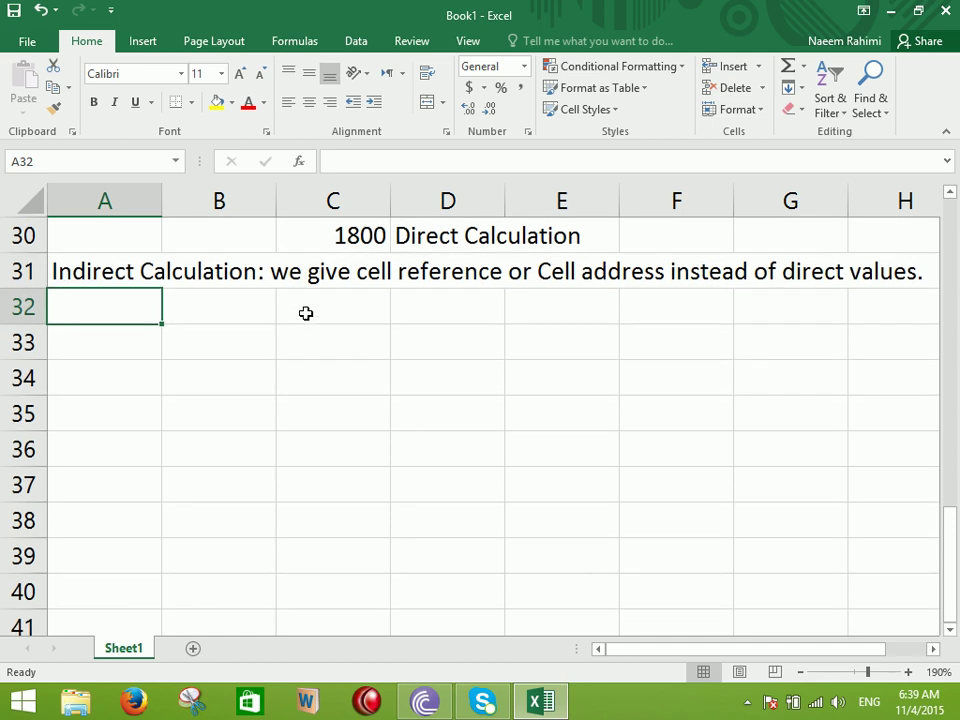
# Step: Type the headers Employee, Salary, Bonus and Total across C32:F32
pyautogui.click(306, 313)
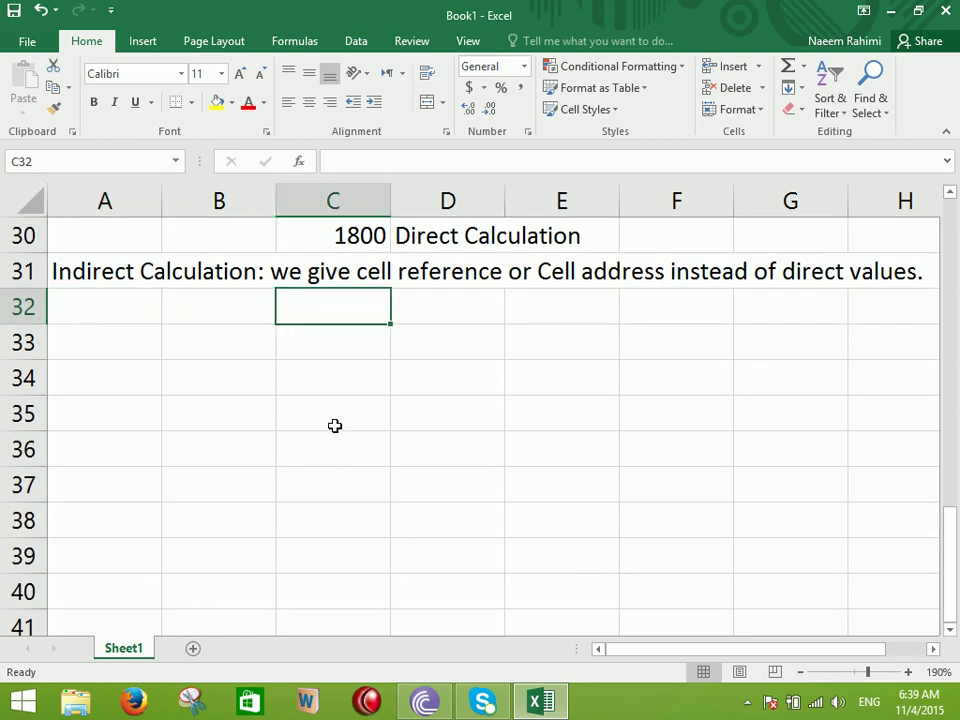
pyautogui.write('Emp')
pyautogui.press('BackSpace')
pyautogui.write('mployee')
pyautogui.press('Tab')
pyautogui.write('Salary')
pyautogui.press('Tab')
pyautogui.write('BOnus')
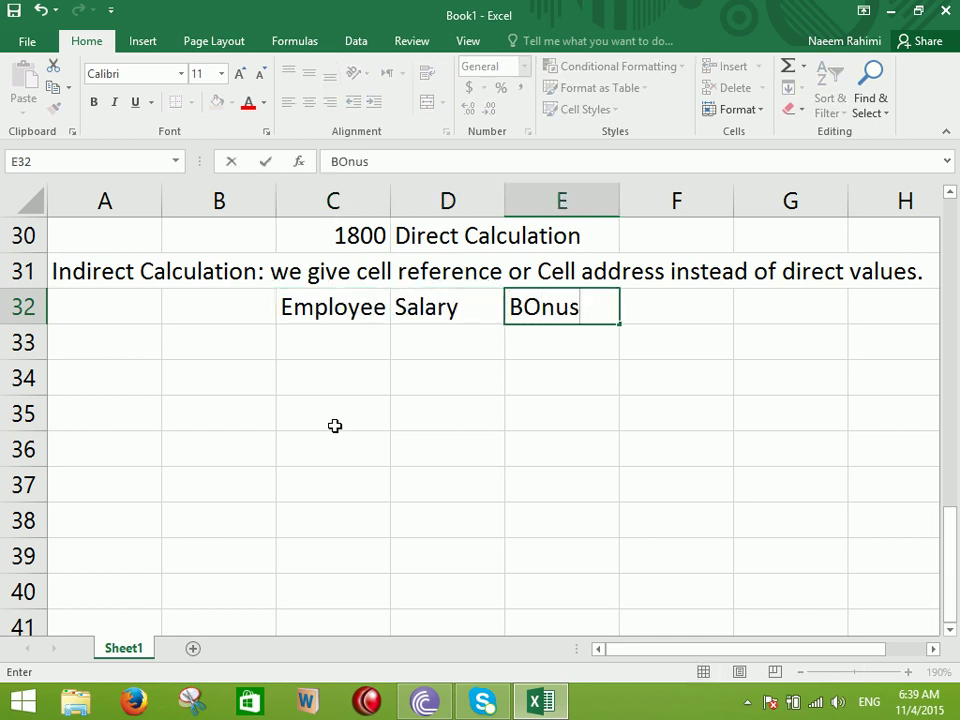
pyautogui.press('Tab')
pyautogui.write('Total')
pyautogui.press('Return')
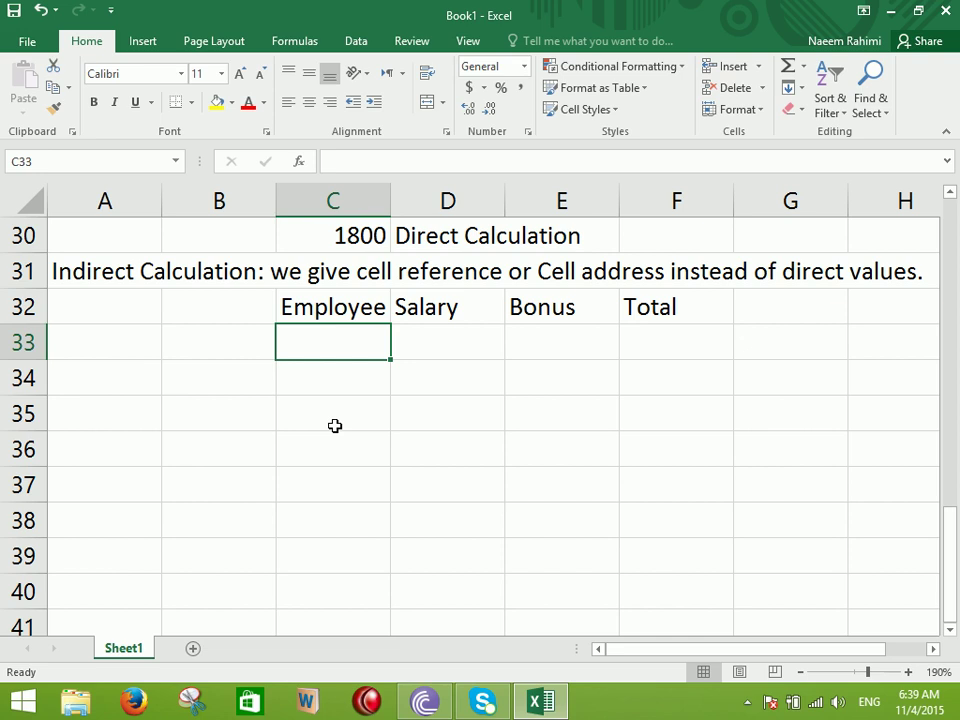
# Step: Widen column C and enter six employee names in C33:C38
pyautogui.moveTo(390, 201); pyautogui.dragTo(410, 201)
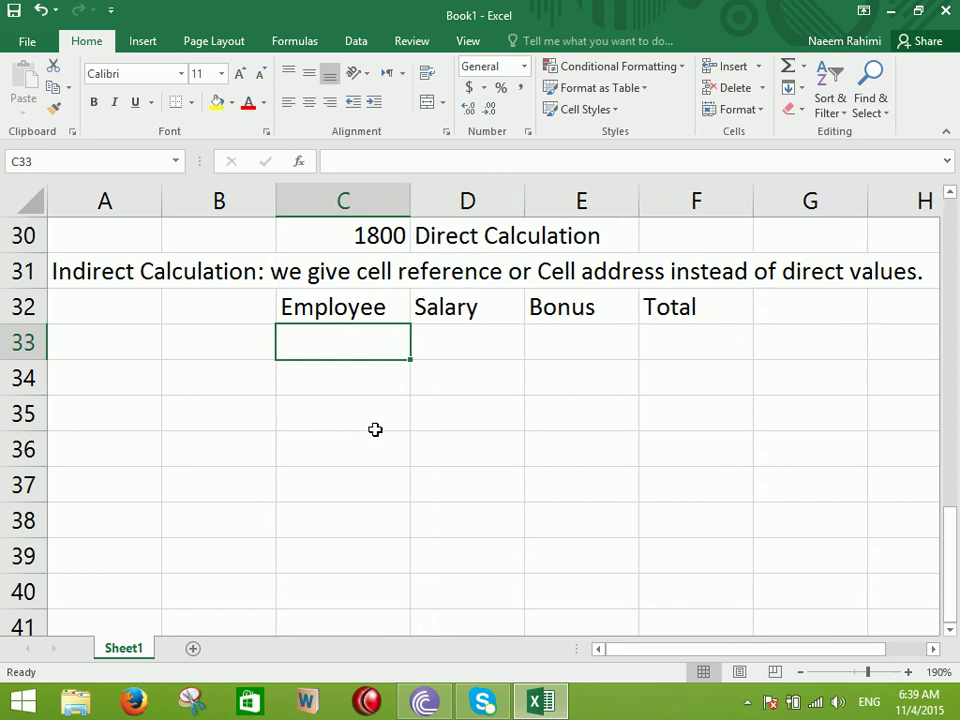
pyautogui.write('Ahmad')
pyautogui.press('Return')
pyautogui.write('Sajjad')
pyautogui.press('Return')
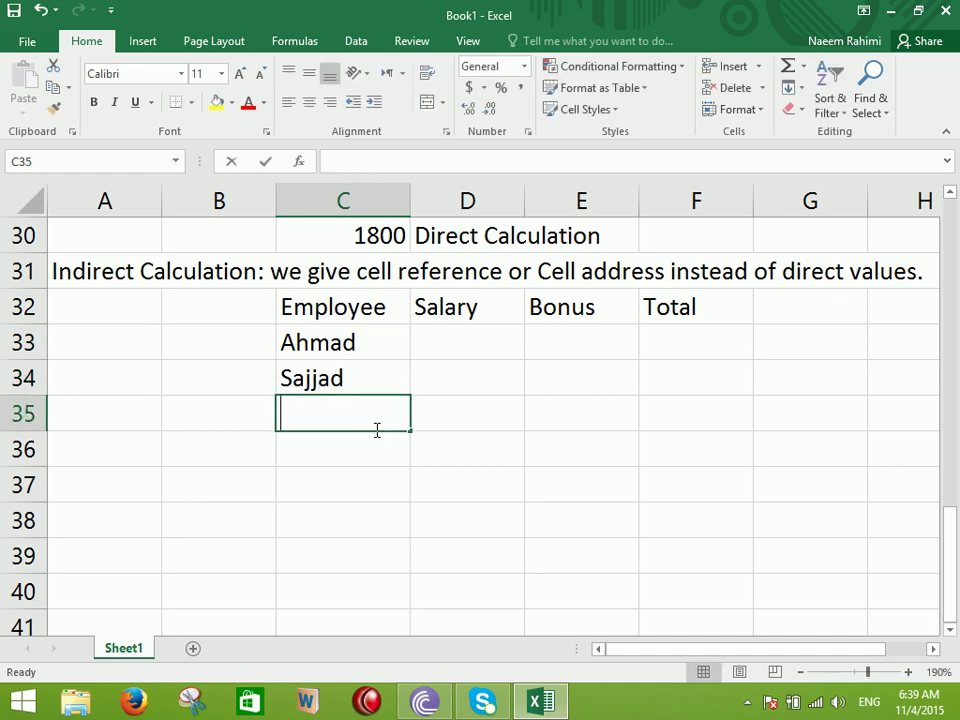
pyautogui.write('Ikram')
pyautogui.press('Return')
pyautogui.write('wahud')
pyautogui.press('BackSpace')
pyautogui.press('BackSpace')
pyautogui.press('BackSpace')
pyautogui.write('hid')
pyautogui.press('Return')
pyautogui.write('YOun')
pyautogui.press('BackSpace')
pyautogui.press('BackSpace')
pyautogui.press('BackSpace')
pyautogui.write('ounis')
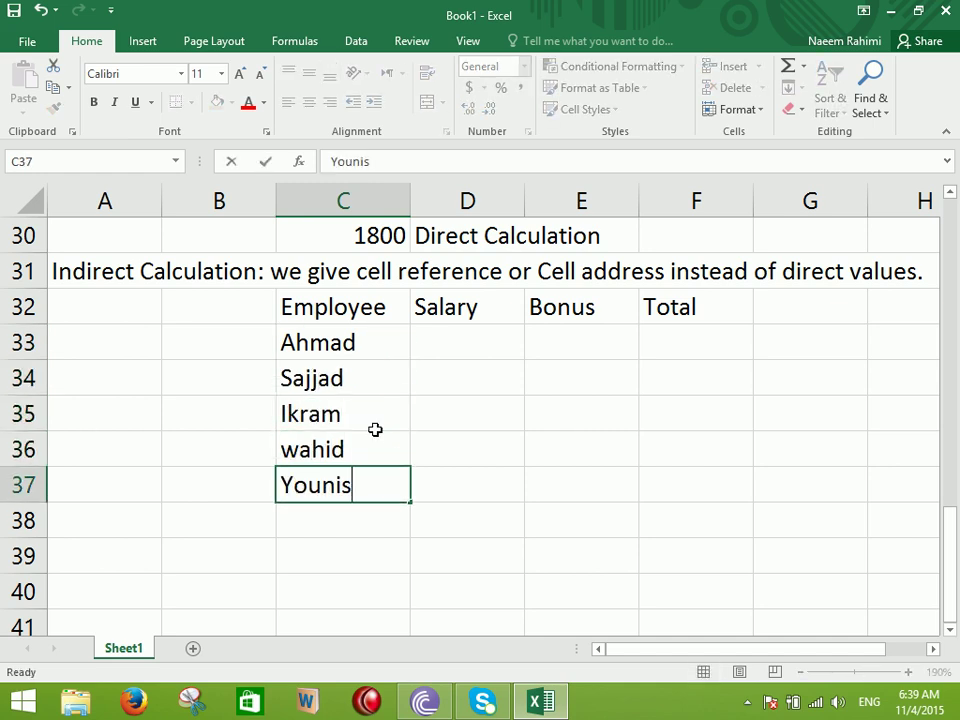
pyautogui.press('Return')
pyautogui.write('Kamal')
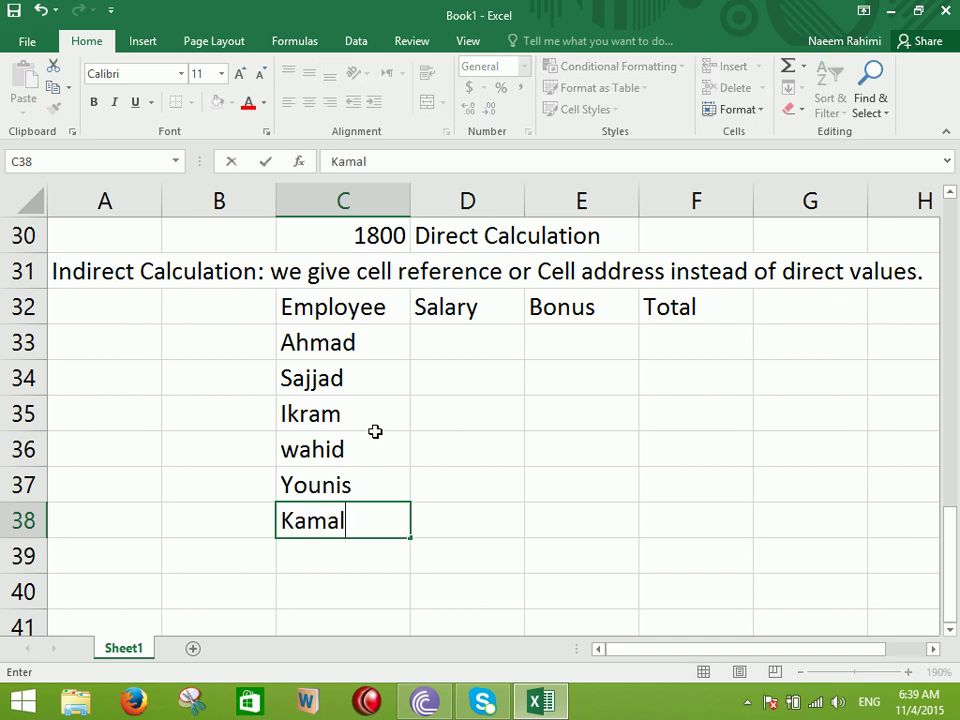
# Step: Enter salaries 1000 and 2000, then fill the series down to 6000 in D38
pyautogui.click(463, 347)
pyautogui.write('100')
pyautogui.press('Return')
pyautogui.write('0')
pyautogui.press('BackSpace')
pyautogui.doubleClick(461, 344)
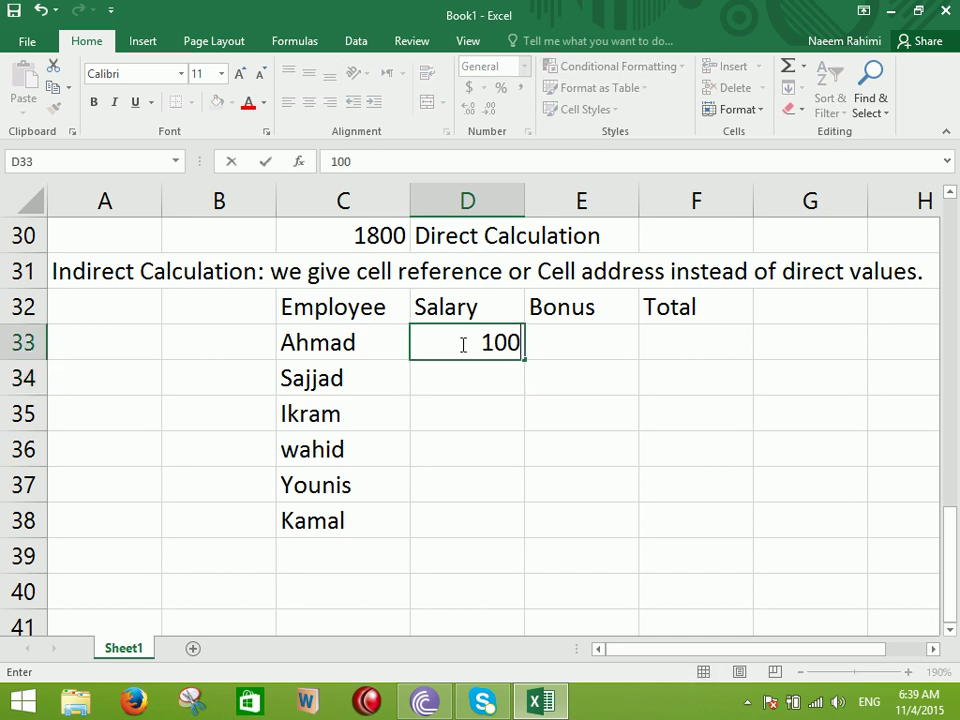
pyautogui.write('0')
pyautogui.press('Return')
pyautogui.write('2000')
pyautogui.press('Return')
pyautogui.moveTo(484, 342)
pyautogui.mouseDown()
pyautogui.moveTo(531, 553)
pyautogui.moveTo(525, 527)
pyautogui.mouseUp()
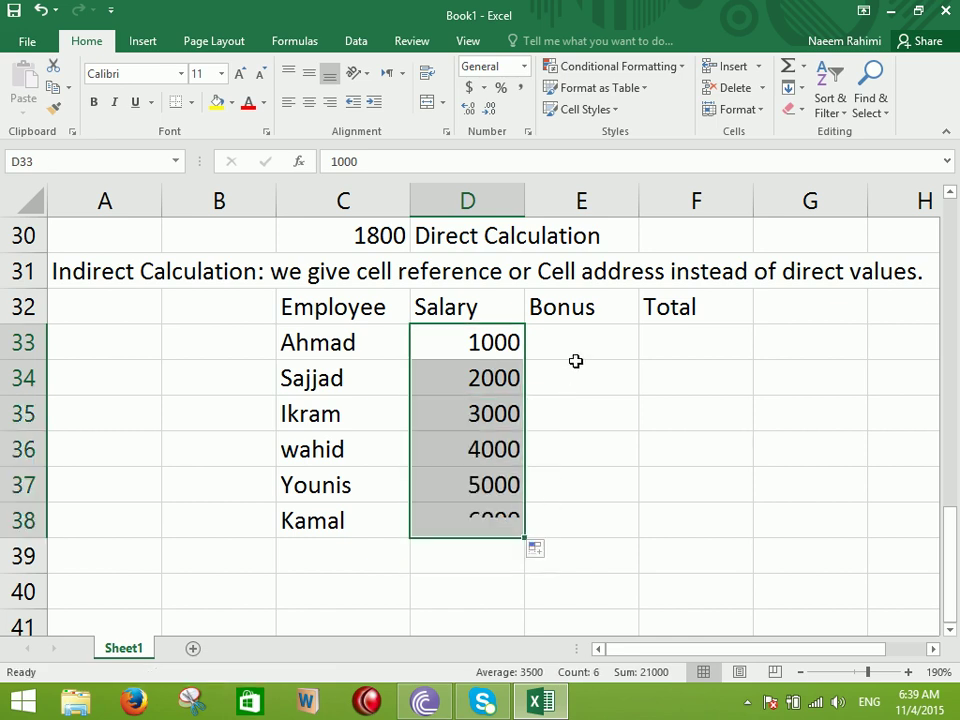
# Step: Enter bonuses 10 and 20, then fill the series down to 60 in E38
pyautogui.click(582, 343)
pyautogui.write('10')
pyautogui.press('Return')
pyautogui.write('0')
pyautogui.press('BackSpace')
pyautogui.write('20')
pyautogui.press('Return')
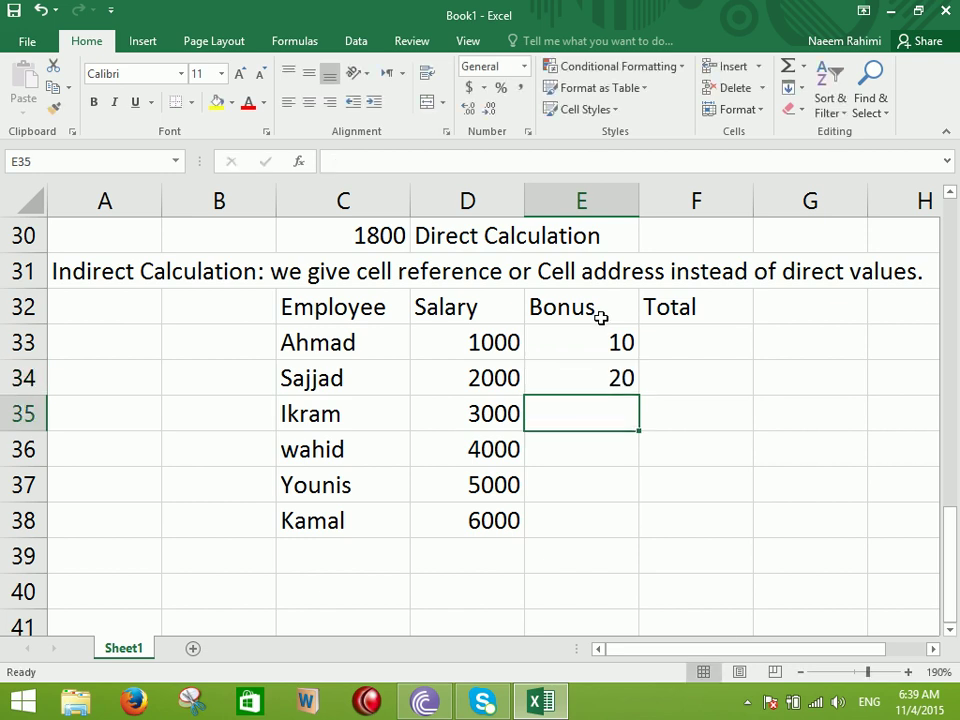
pyautogui.moveTo(580, 335); pyautogui.dragTo(645, 537)
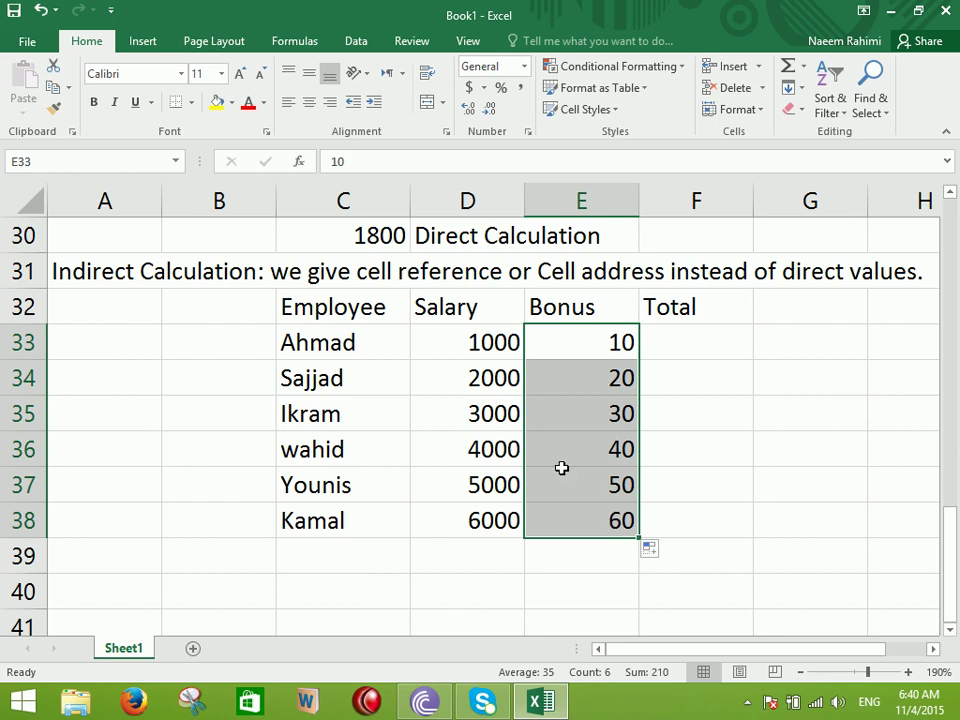
# Step: Review the filled salary and bonus values and select F33 for the first total
pyautogui.click(709, 352)
pyautogui.click(604, 338)
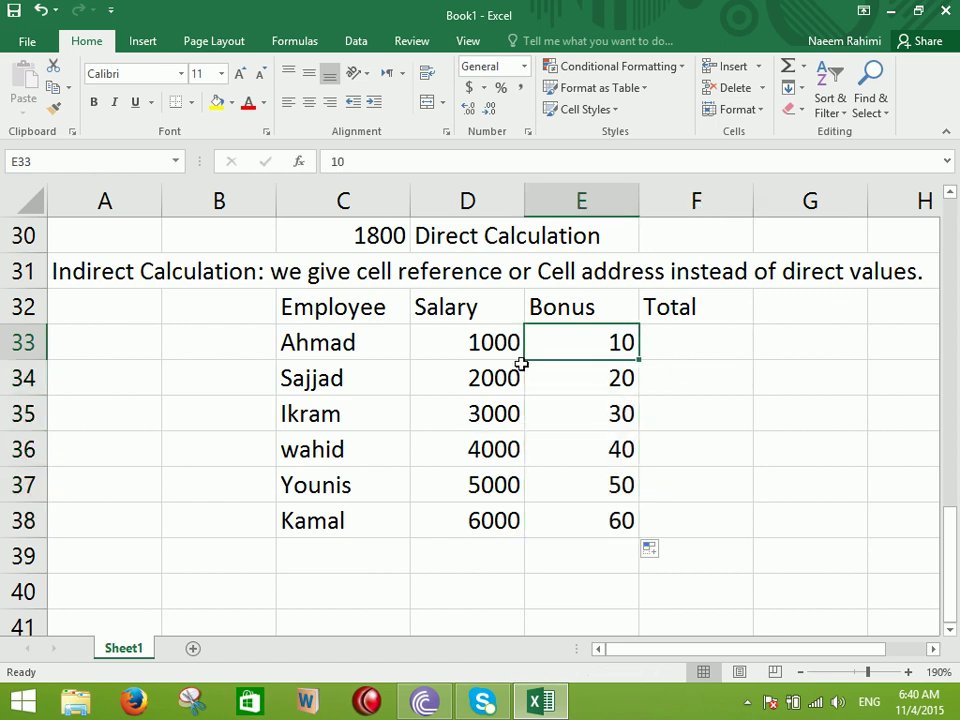
pyautogui.click(518, 370)
pyautogui.click(512, 340)
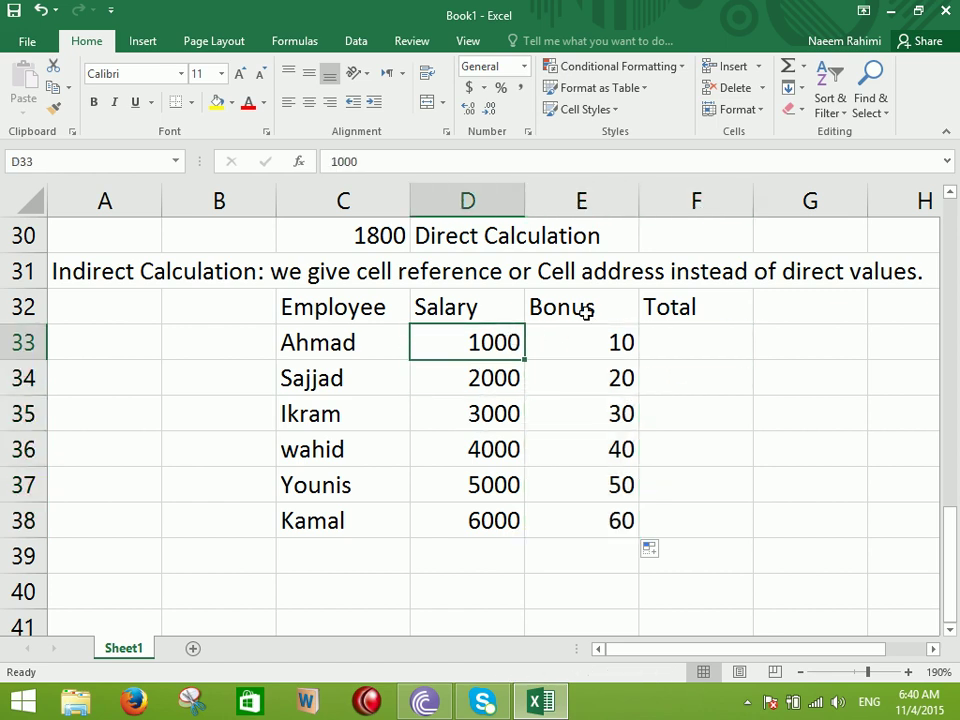
pyautogui.click(705, 339)
# Step: Enter =1000+10 in F33 so it shows 1010, and check the formula
pyautogui.write('=')
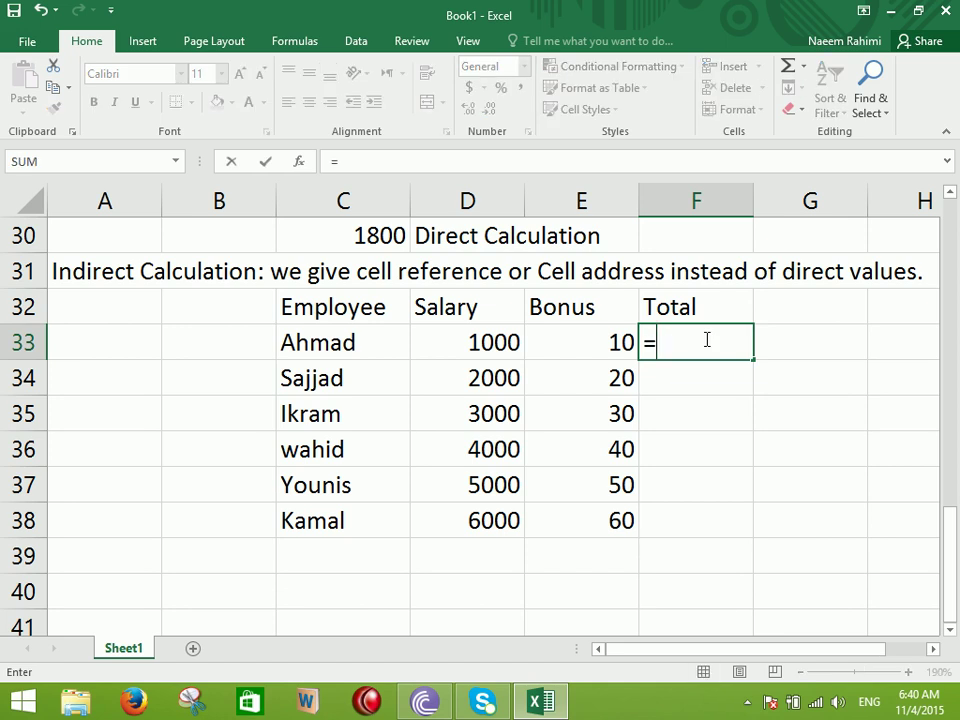
pyautogui.write('1000+10')
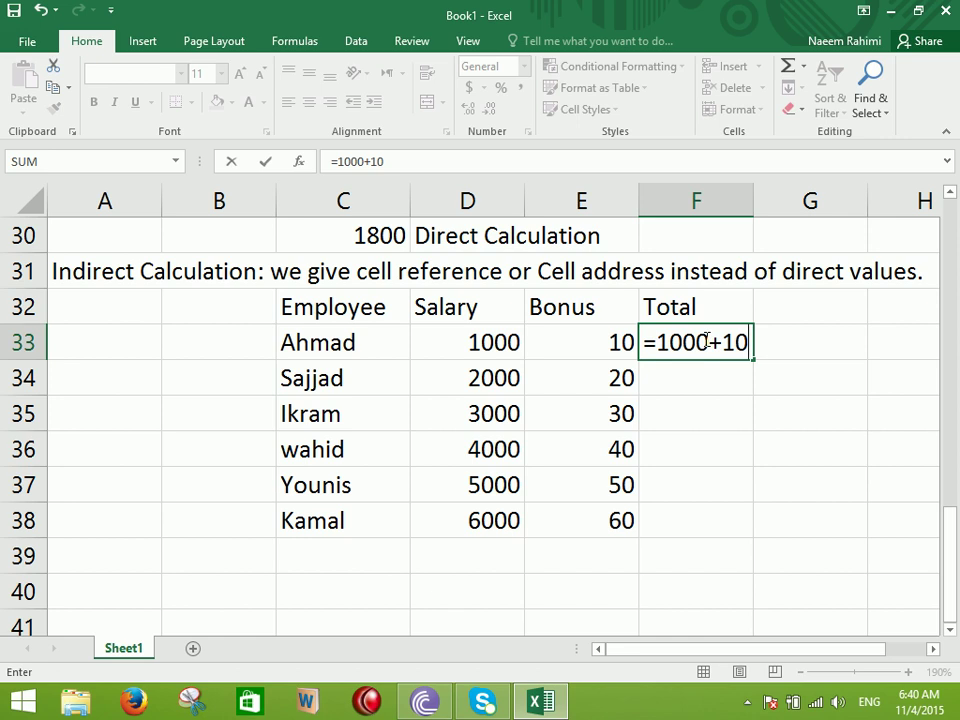
pyautogui.press('Return')
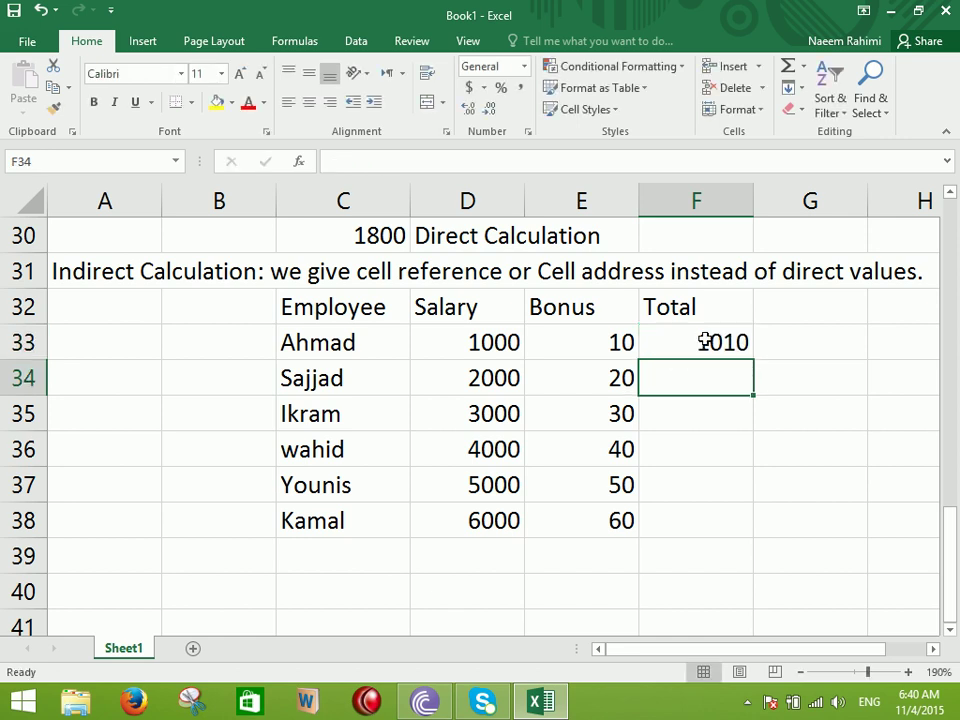
pyautogui.click(706, 340)
pyautogui.click(700, 382)
# Step: Replace F33's direct total with the formula =D33+E33, showing 1010
pyautogui.press('Up')
pyautogui.press('Delete')
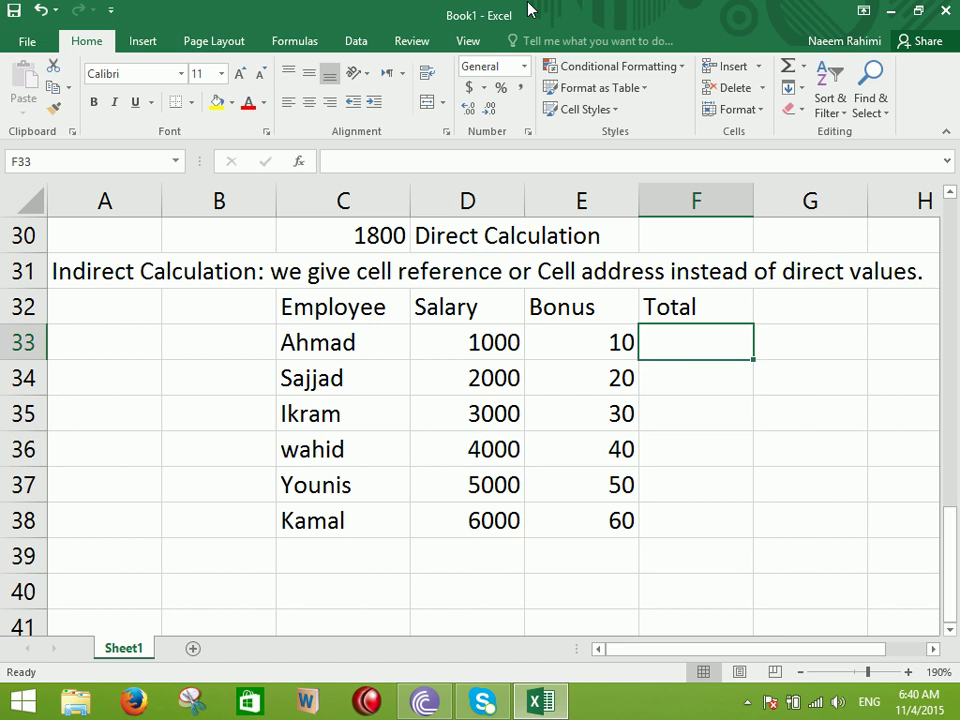
pyautogui.write('=')
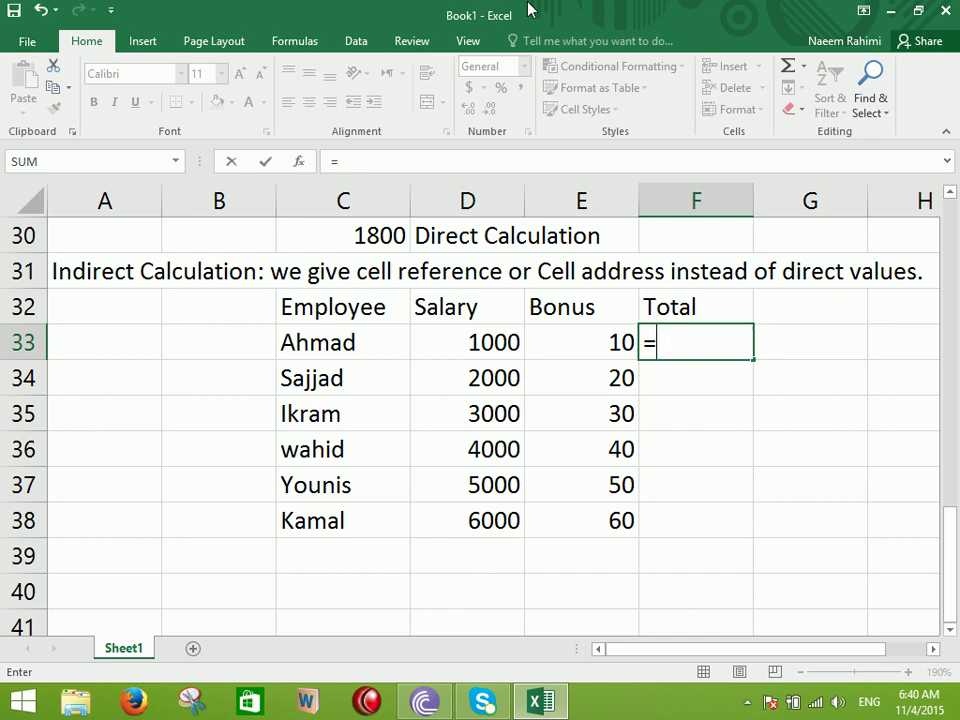
pyautogui.click(484, 342)
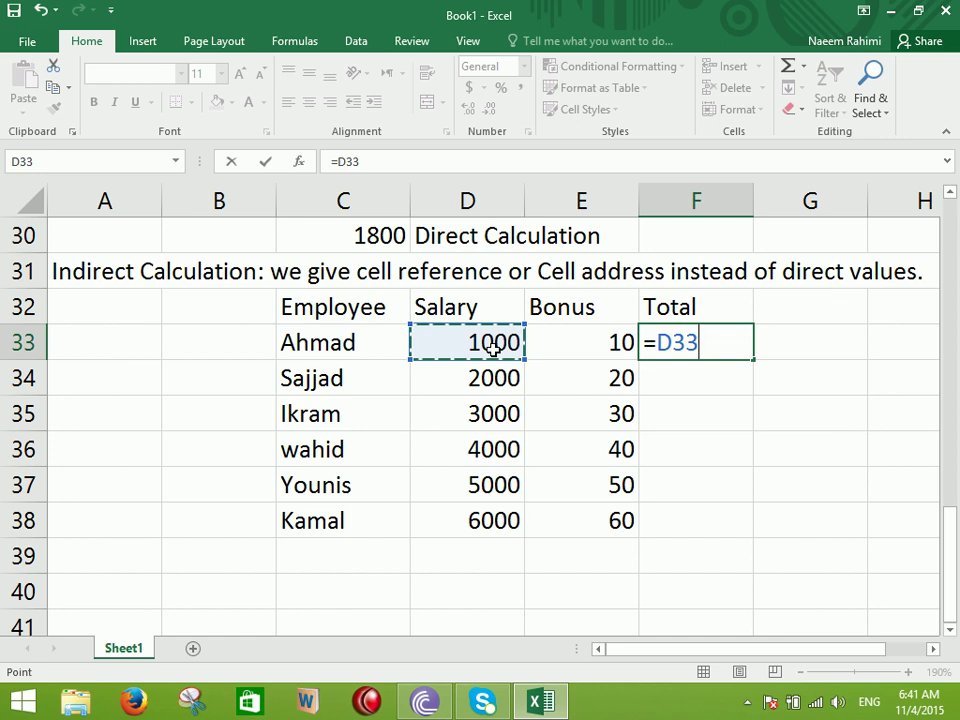
pyautogui.write('+')
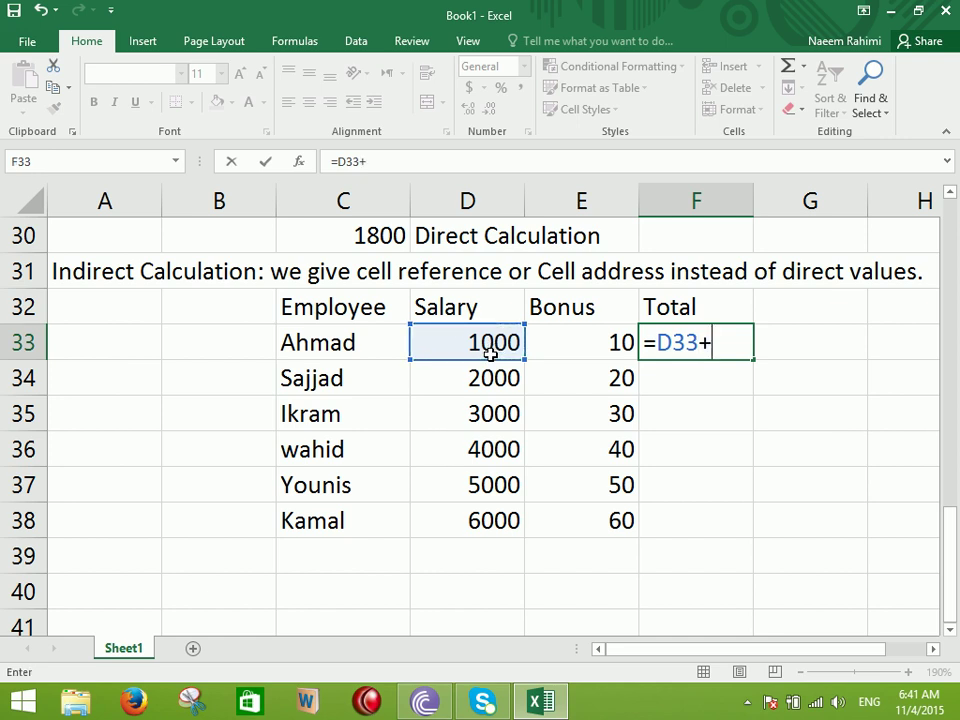
pyautogui.click(575, 349)
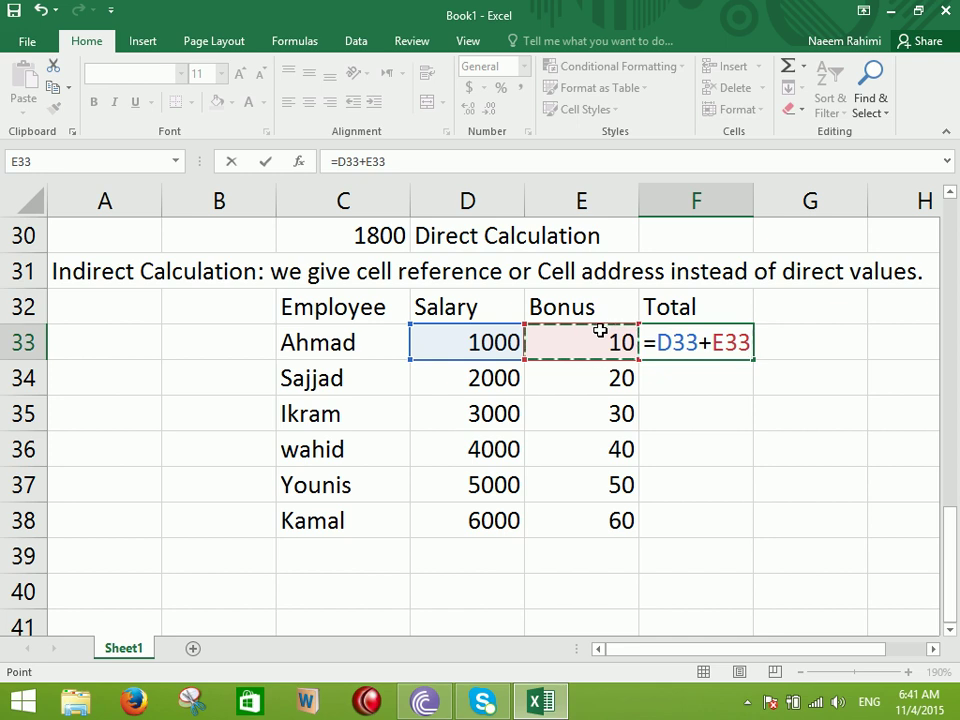
pyautogui.press('Return')
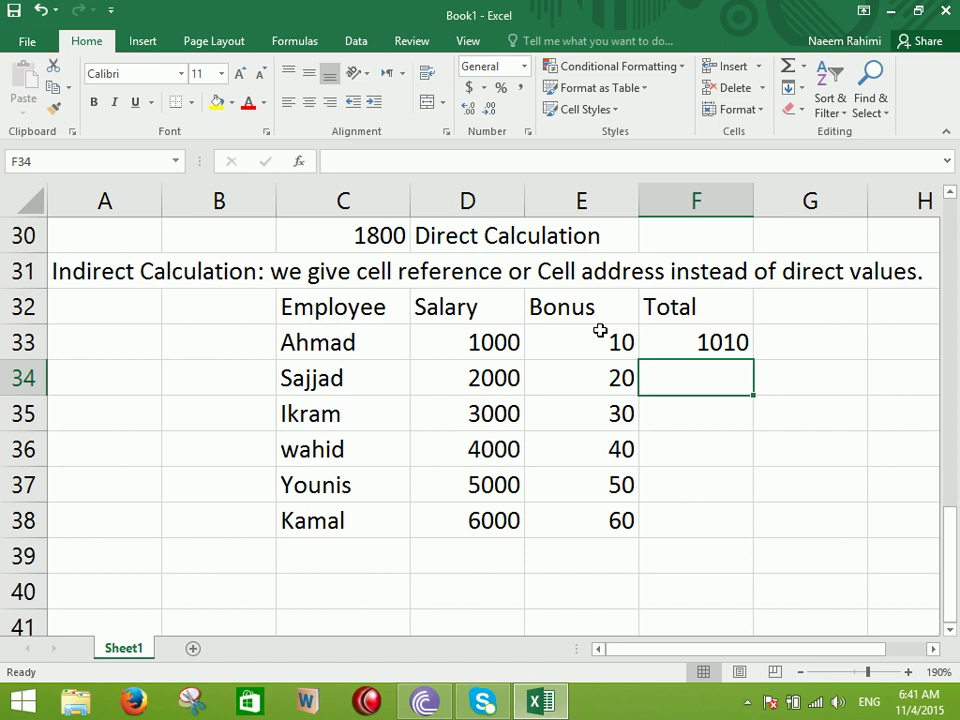
pyautogui.click(675, 337)
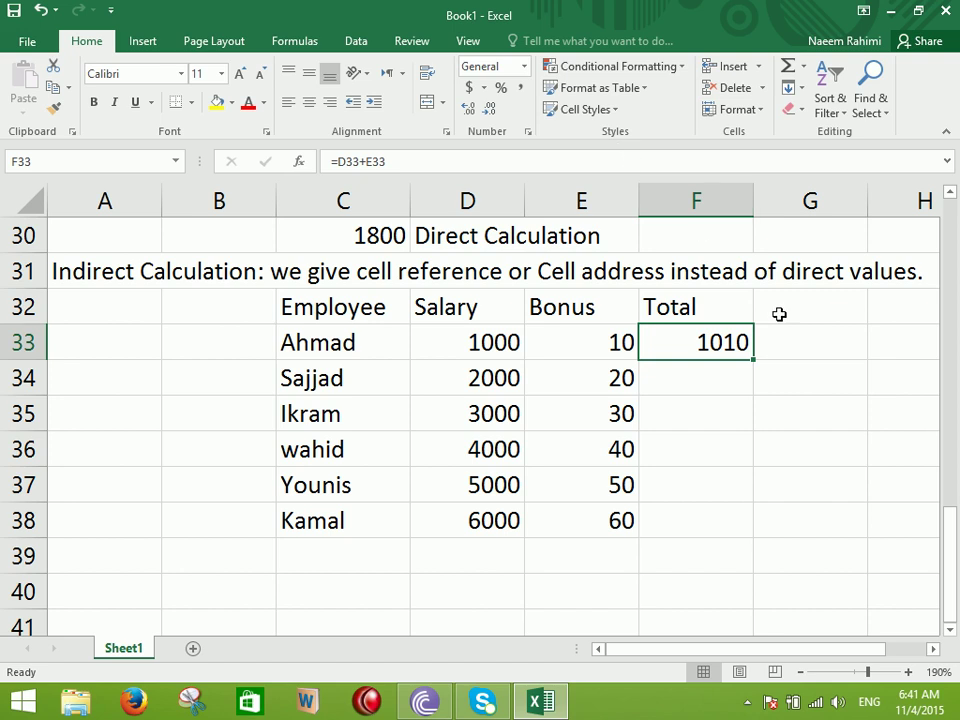
pyautogui.moveTo(756, 362)
pyautogui.mouseDown()
pyautogui.moveTo(739, 534)
pyautogui.moveTo(744, 526)
pyautogui.mouseUp()
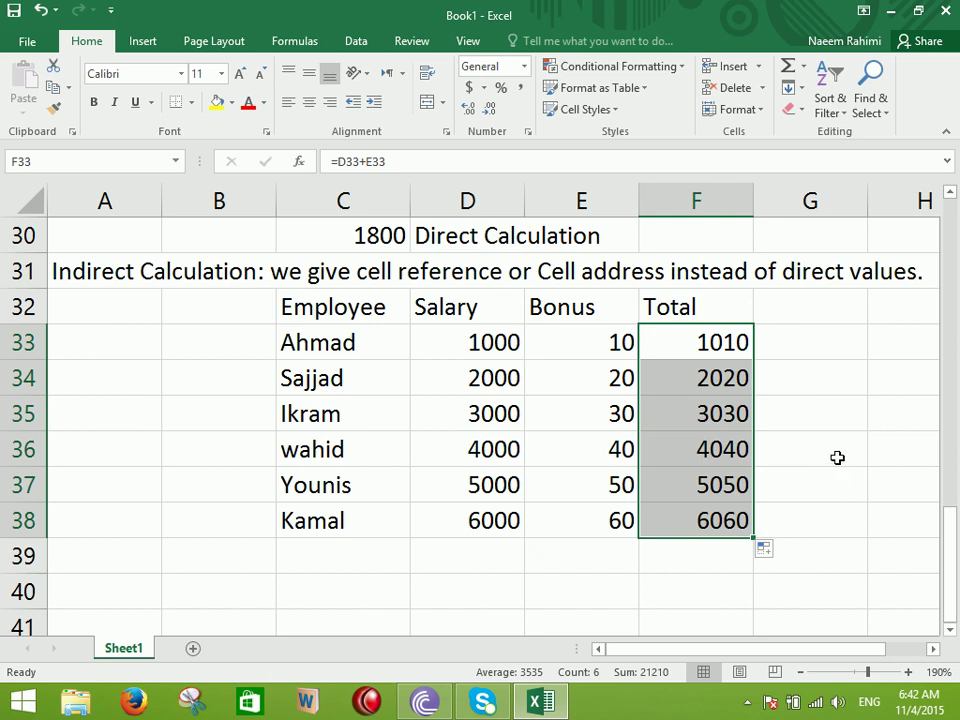
pyautogui.hotkey('ctrl', 'z')
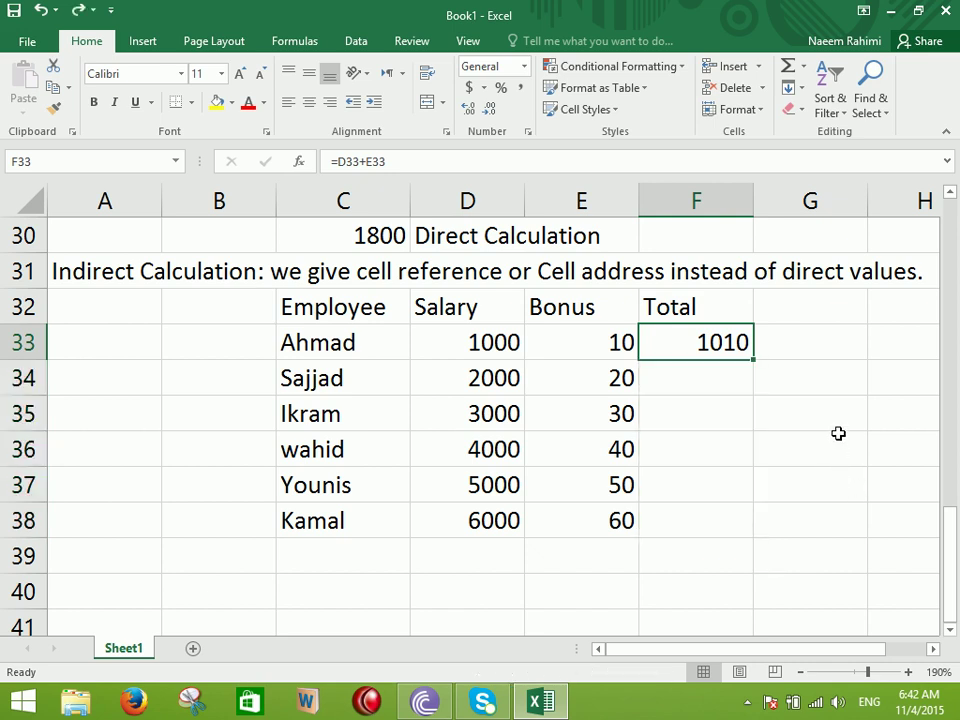
pyautogui.press('Delete')
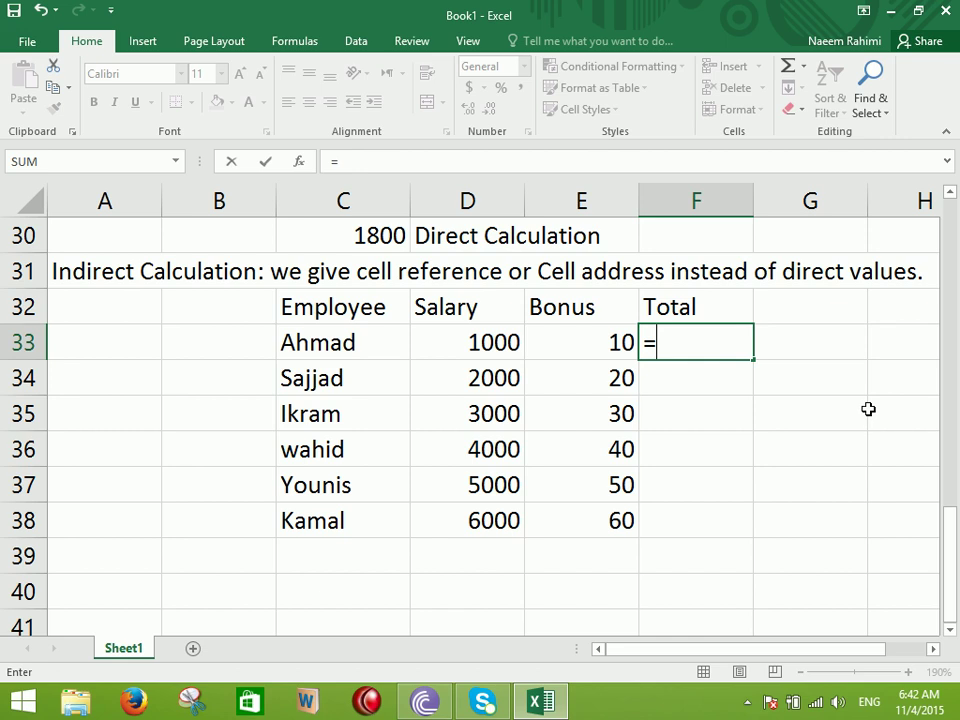
pyautogui.write('=')
pyautogui.click(474, 345)
pyautogui.click(248, 344)
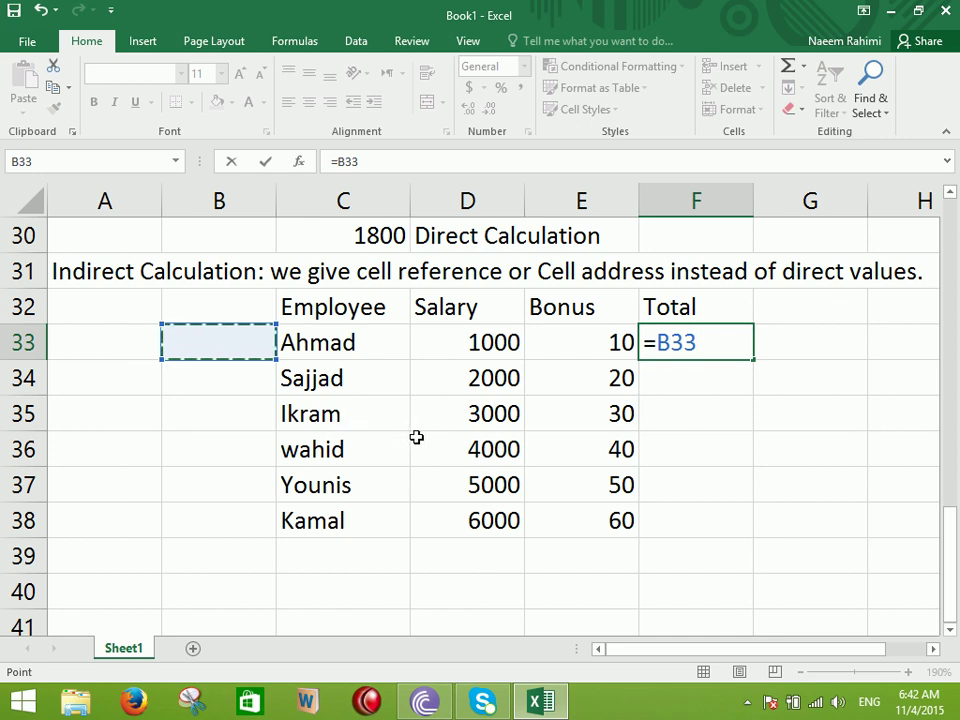
pyautogui.click(491, 345)
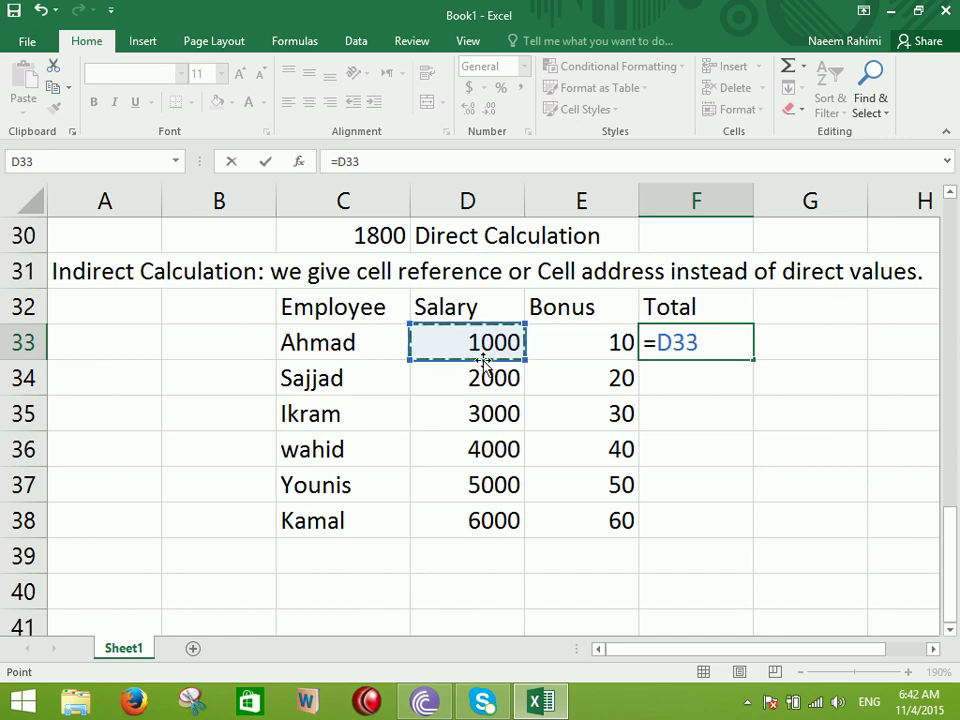
pyautogui.write('+')
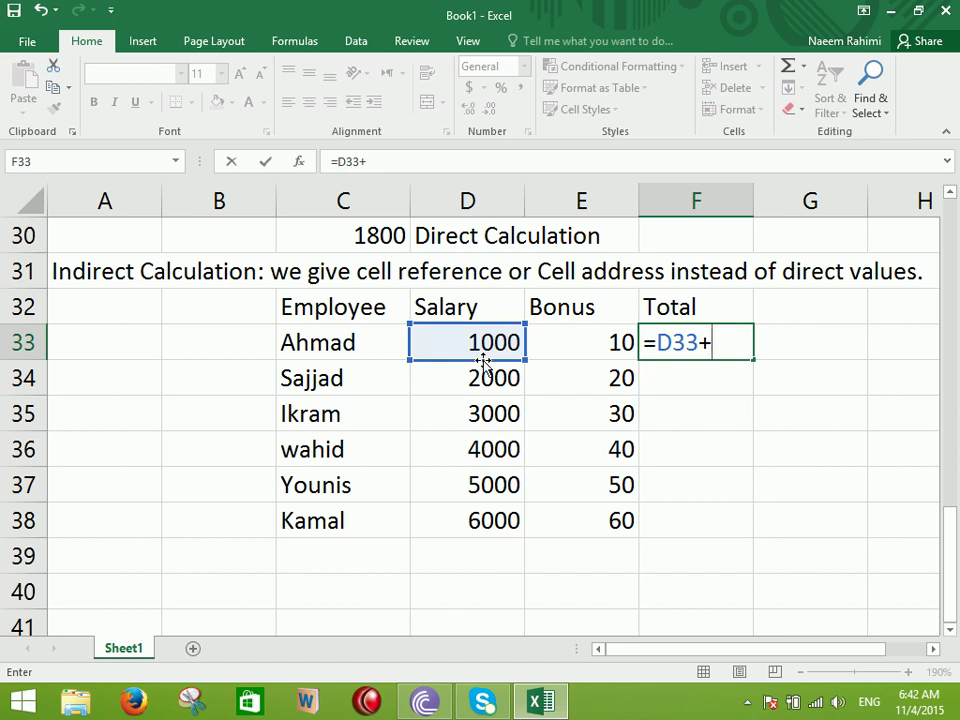
pyautogui.click(603, 348)
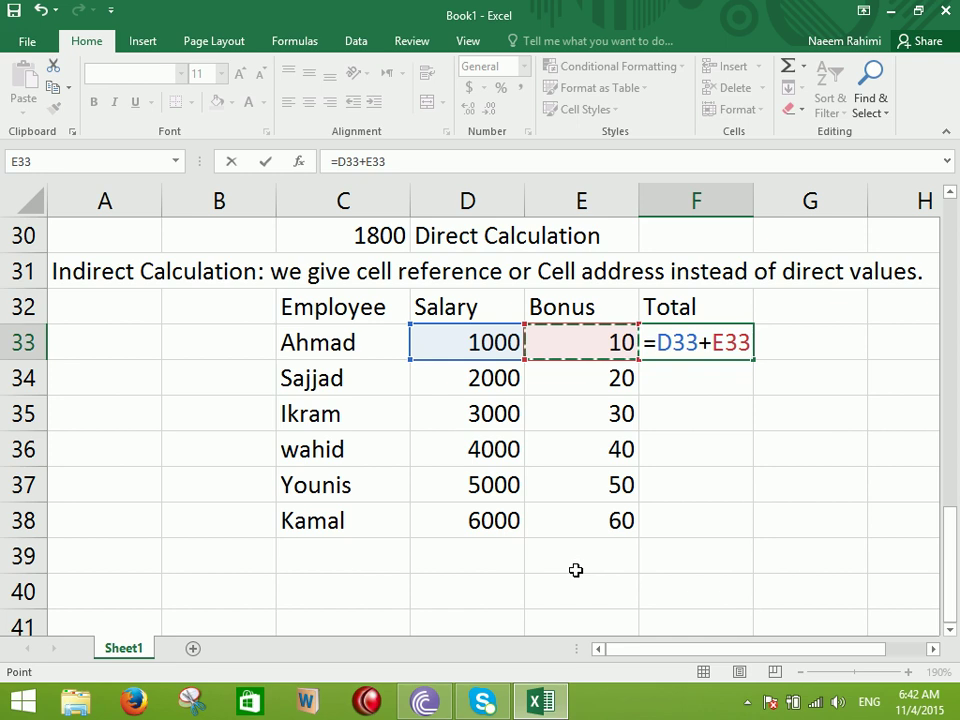
pyautogui.press('Return')
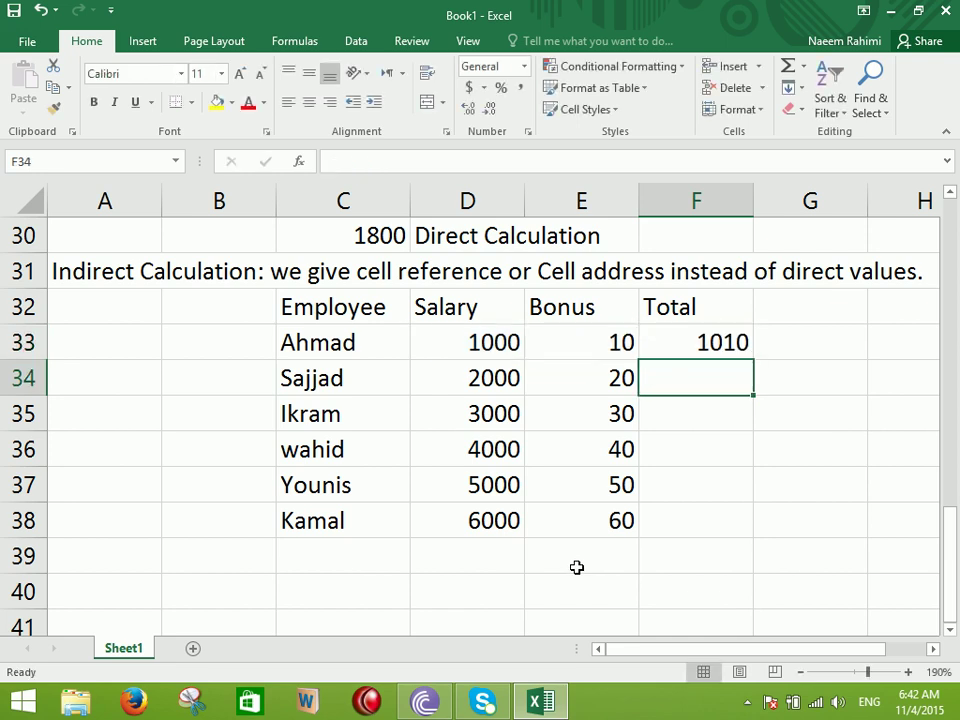
# Step: Drag F33's formula down to F38, undoing a stray keystroke in F33
pyautogui.click(729, 342)
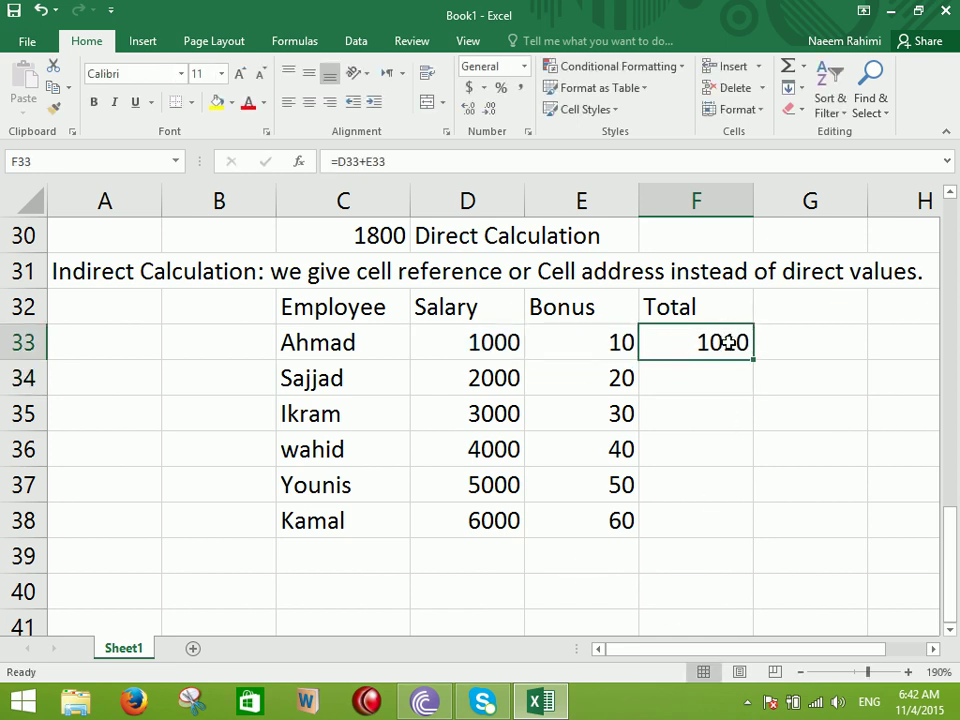
pyautogui.moveTo(673, 345)
pyautogui.mouseDown()
pyautogui.moveTo(660, 520)
pyautogui.moveTo(667, 515)
pyautogui.mouseUp()
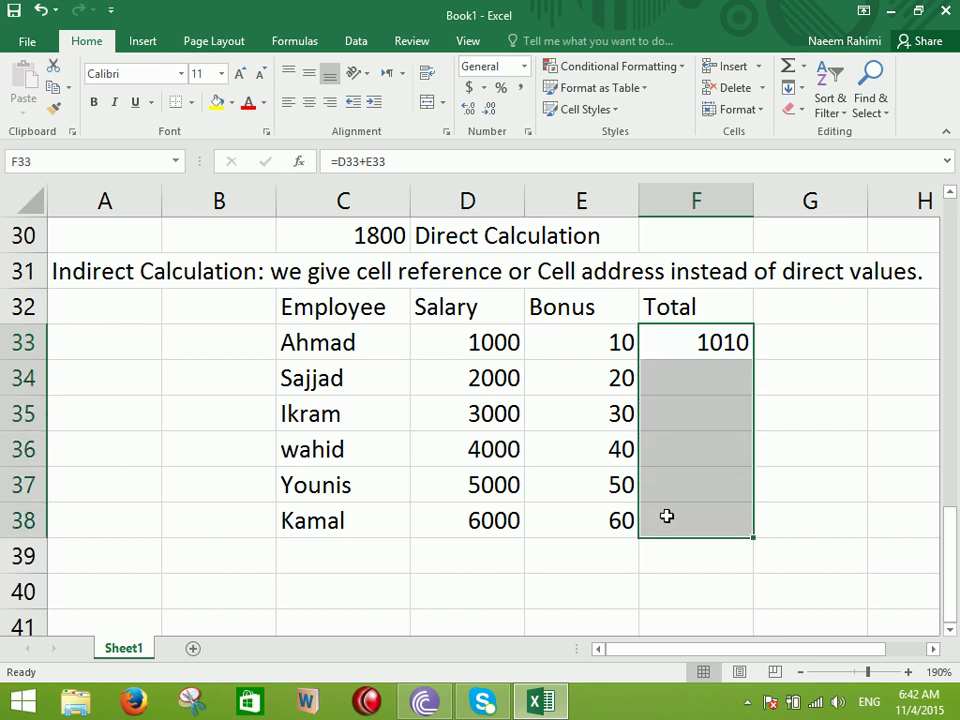
pyautogui.click(730, 342)
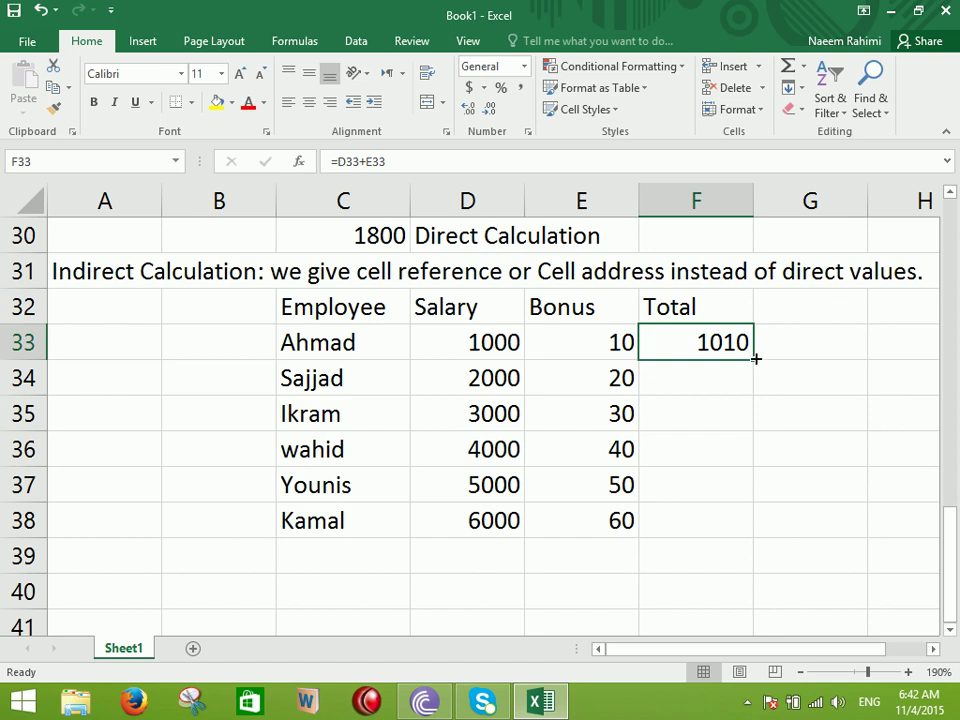
pyautogui.moveTo(756, 357); pyautogui.dragTo(763, 538)
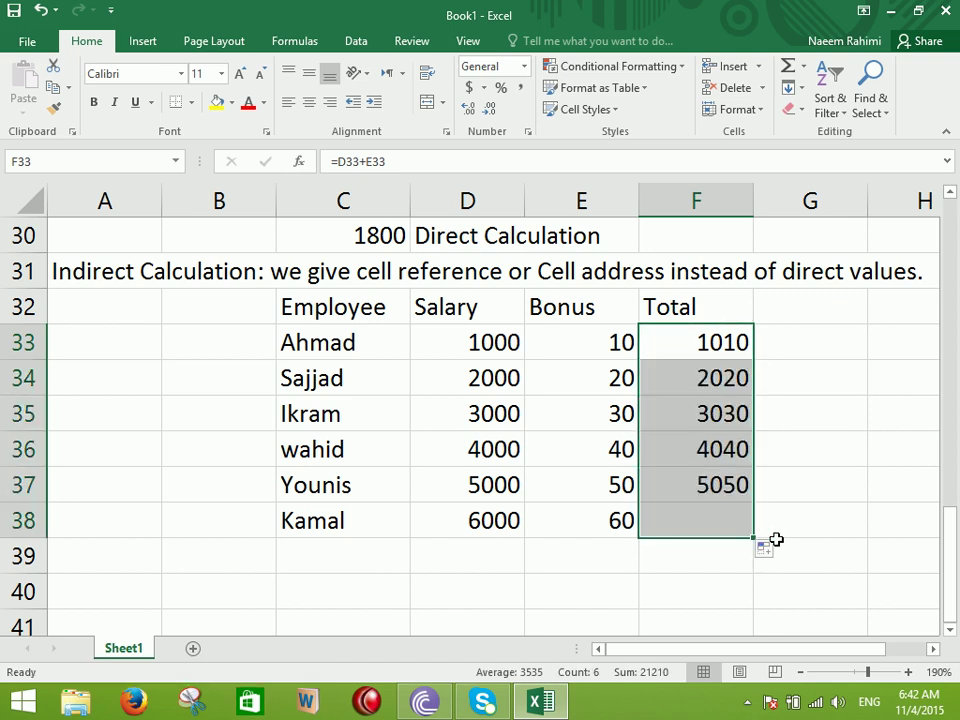
pyautogui.write('z')
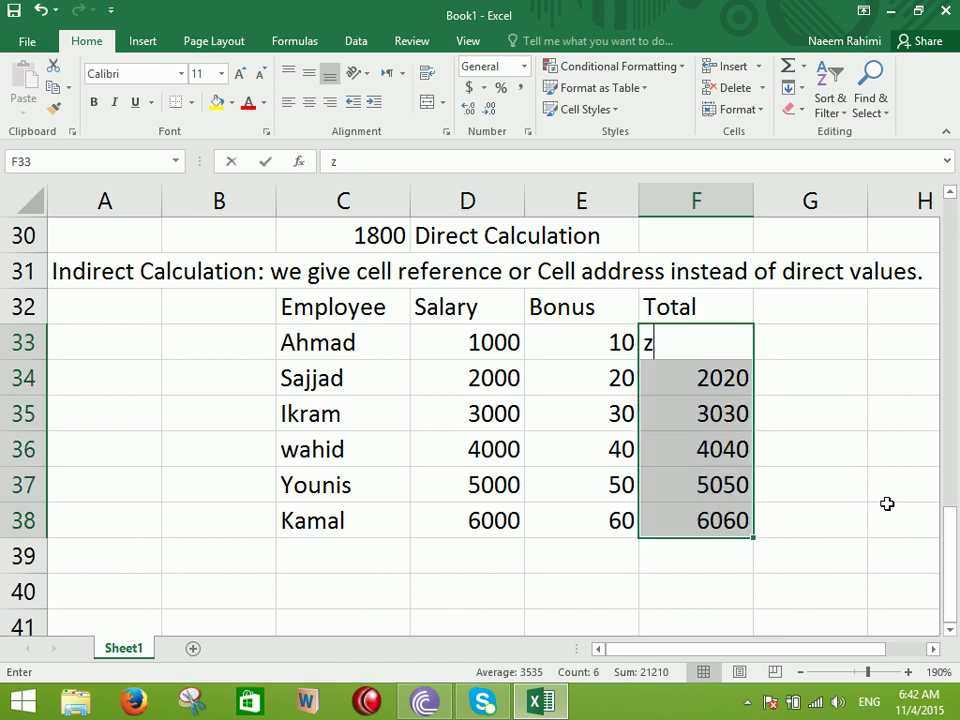
pyautogui.hotkey('ctrl', 'z')
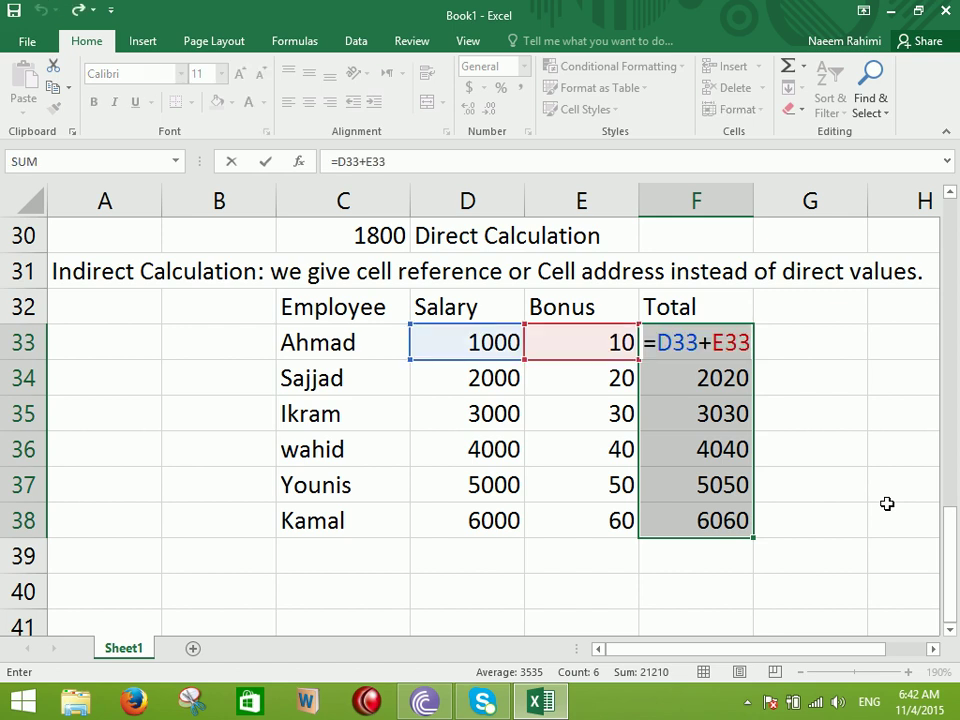
pyautogui.press('Escape')
# Step: Clear F34:F38 and refill F33:F38 with Ctrl+D, giving totals 2020 through 6060
pyautogui.click(866, 443)
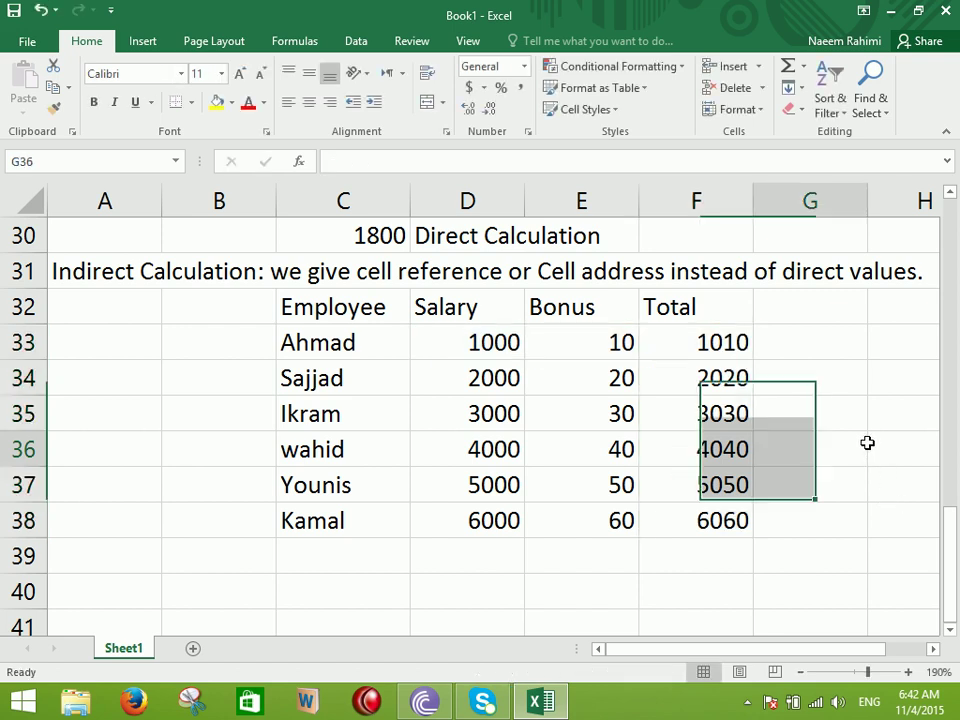
pyautogui.moveTo(739, 392); pyautogui.dragTo(750, 521)
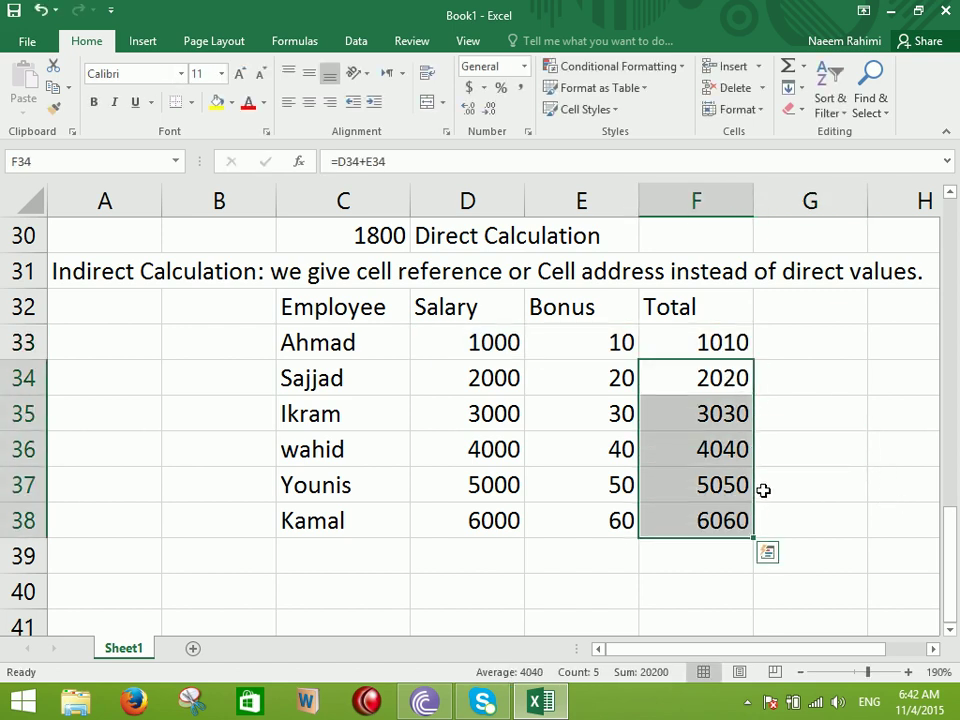
pyautogui.press('Delete')
pyautogui.moveTo(707, 340); pyautogui.dragTo(733, 518)
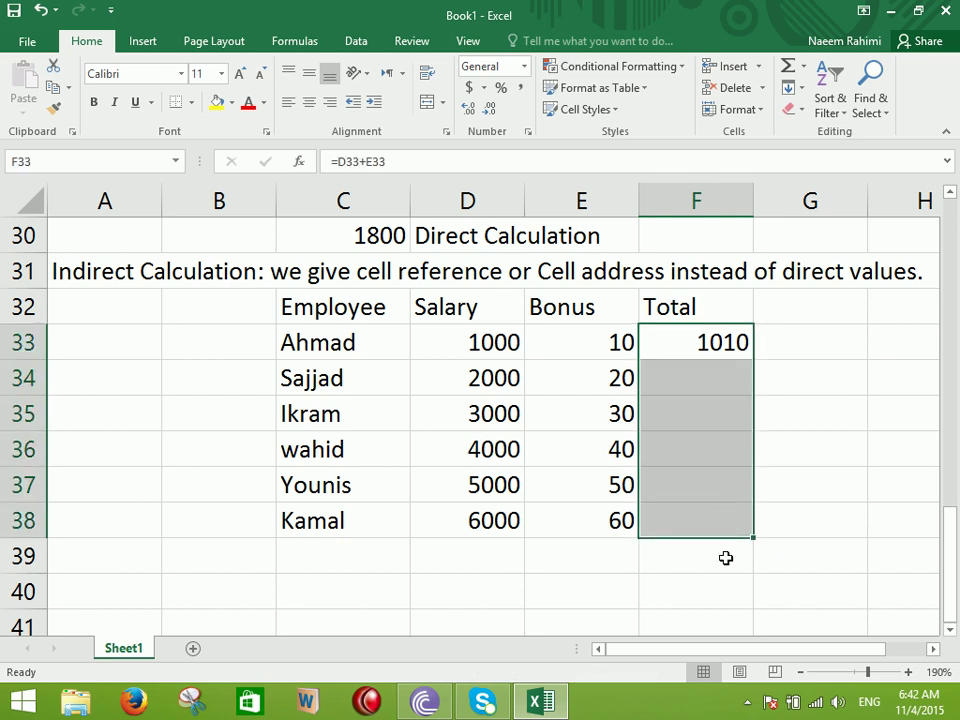
pyautogui.hotkey('ctrl', 'd')
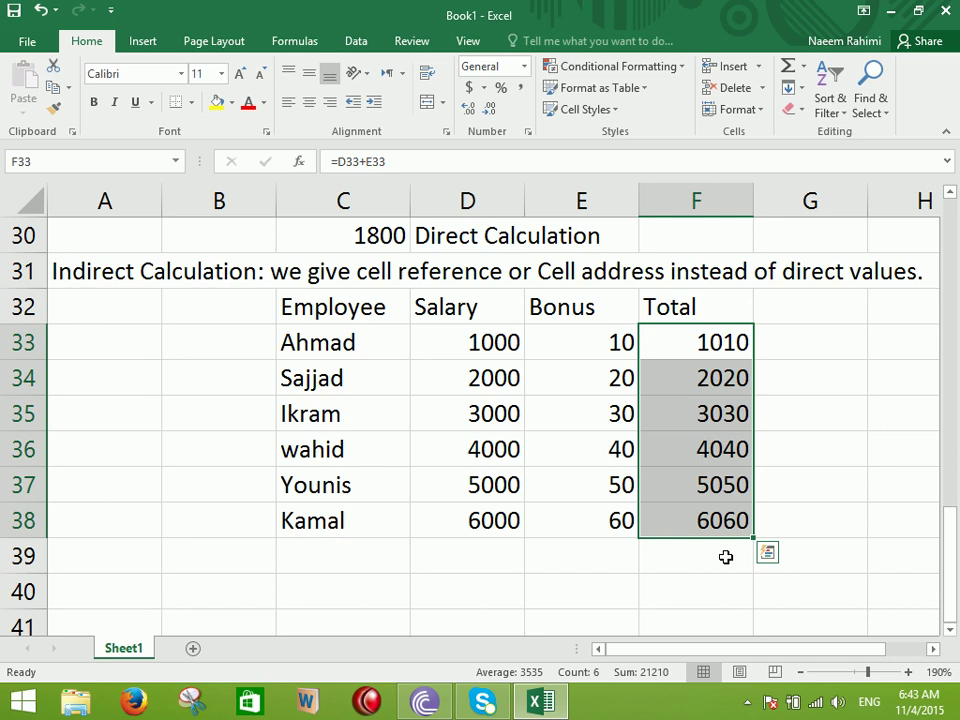
pyautogui.click(607, 513)
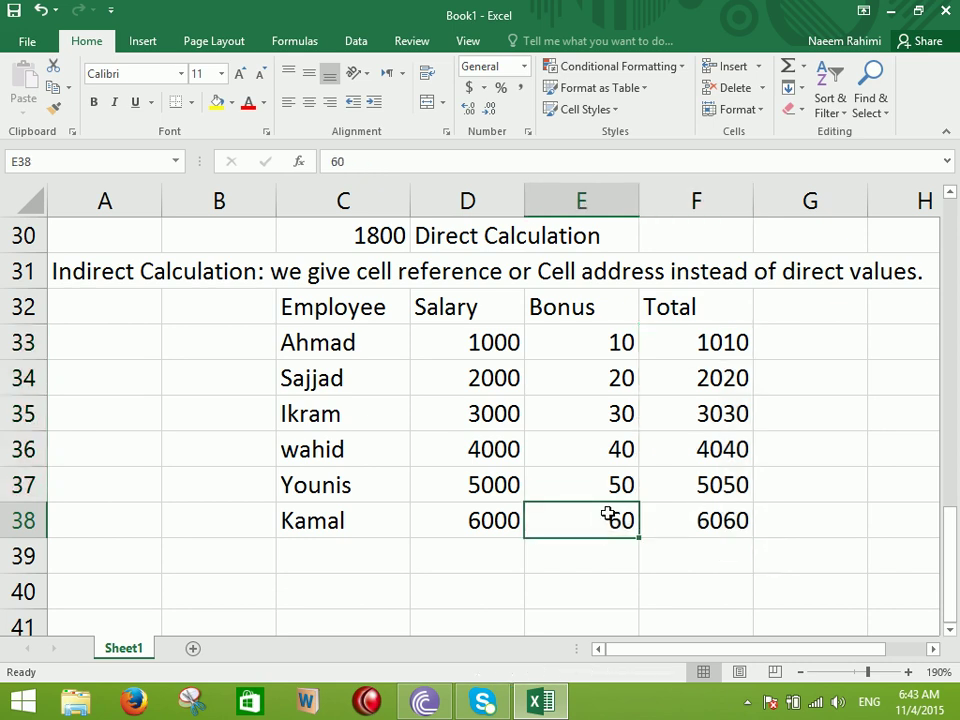
pyautogui.click(707, 347)
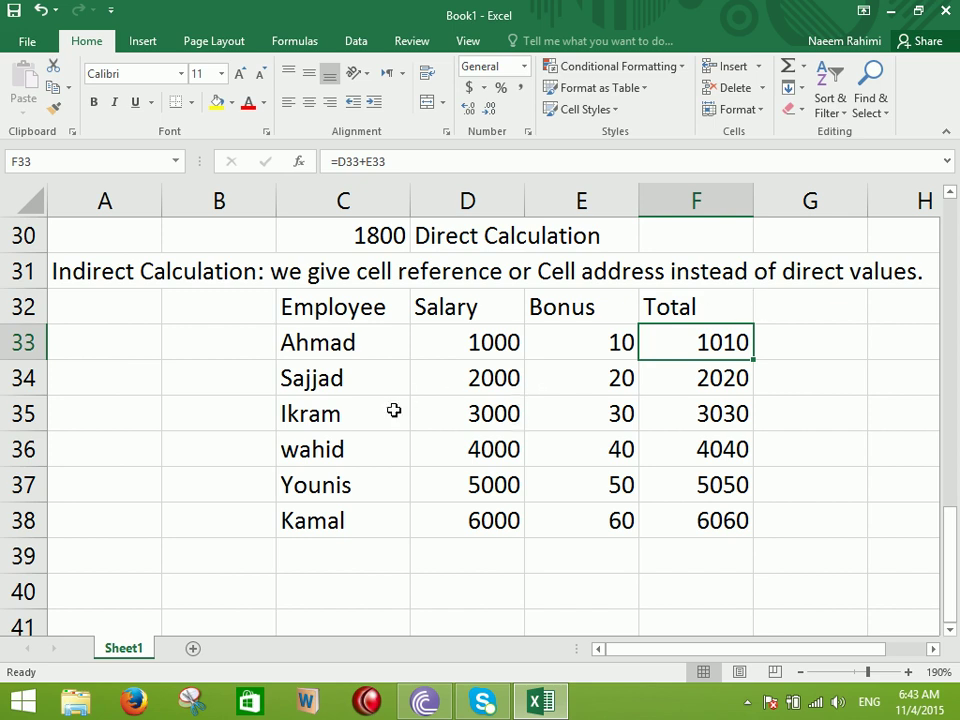
pyautogui.click(129, 548)
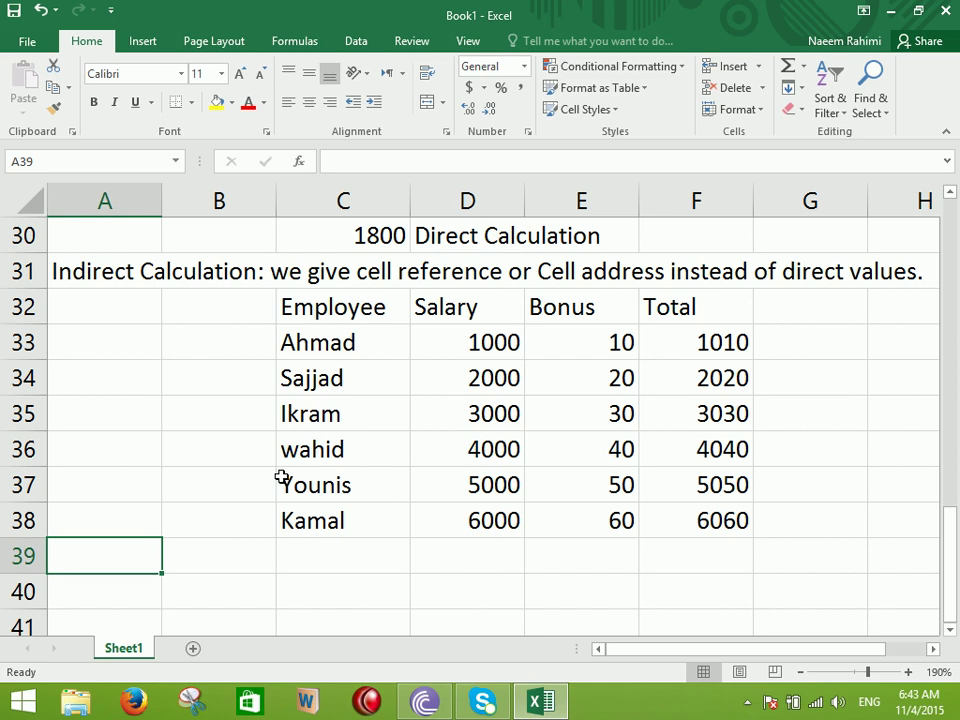
pyautogui.click(951, 630)
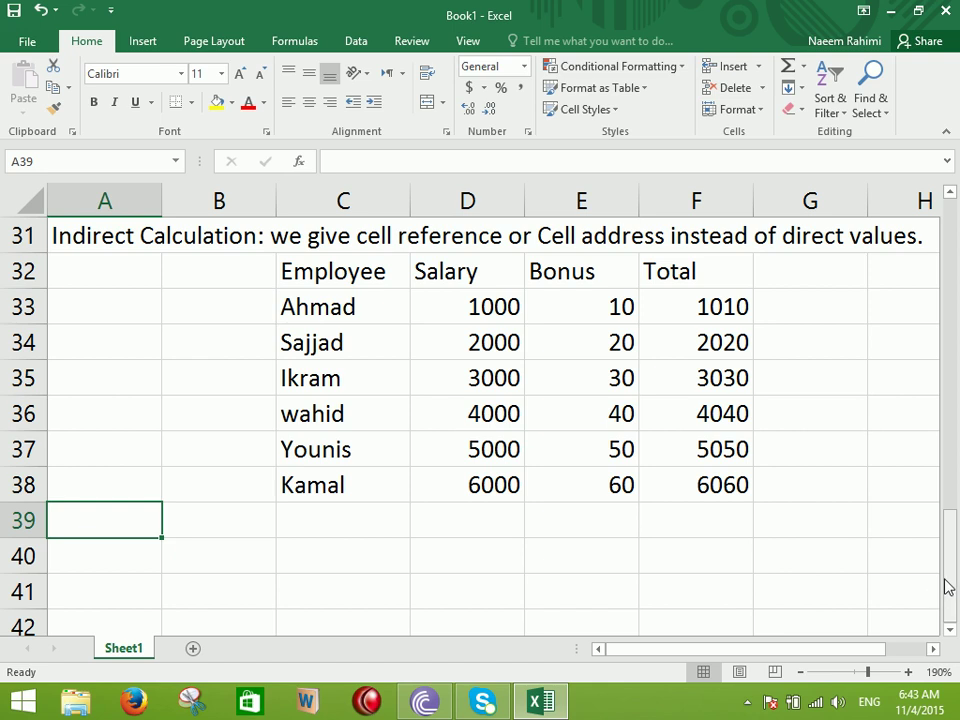
# Step: Type 'Function: A collection of special character which perform A SPECIAL TASK' and 'is called Function.' below it
pyautogui.write('Function:')
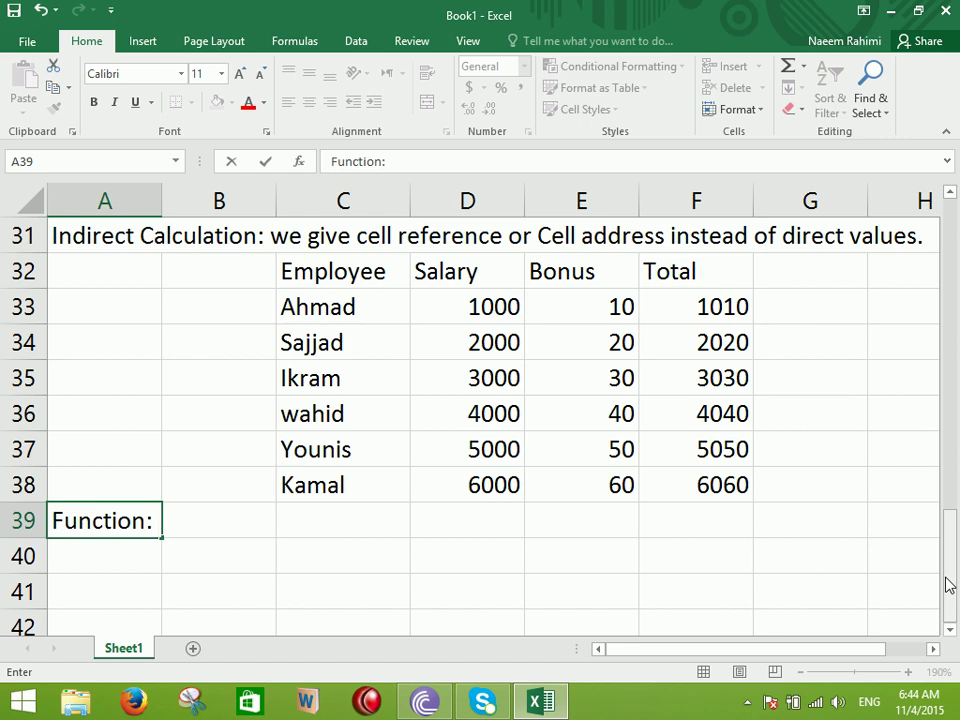
pyautogui.write('A collection of ')
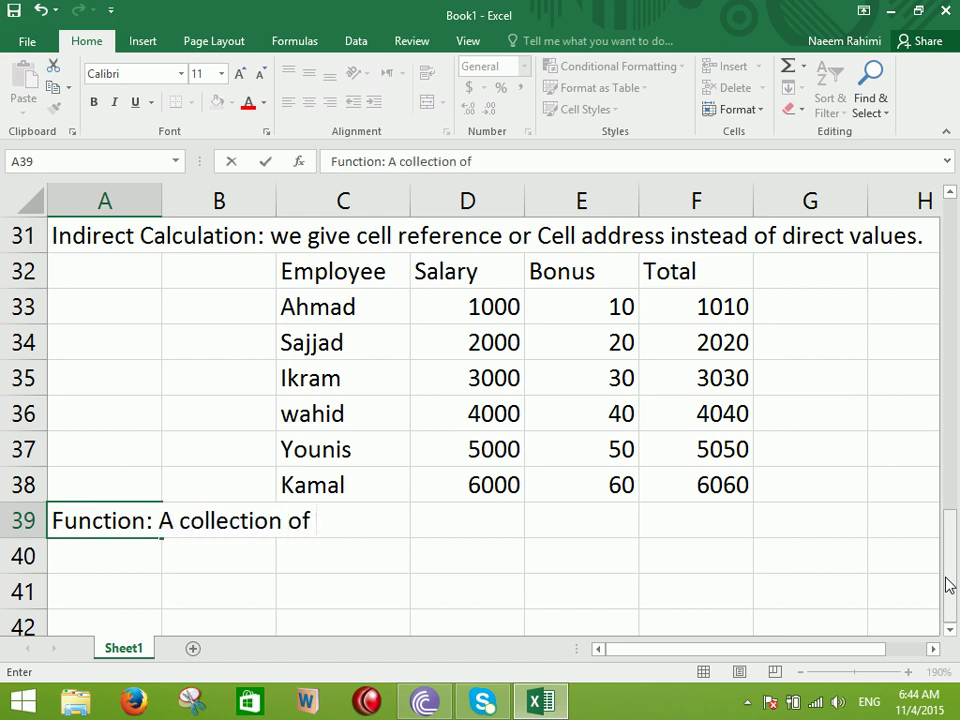
pyautogui.write('special character')
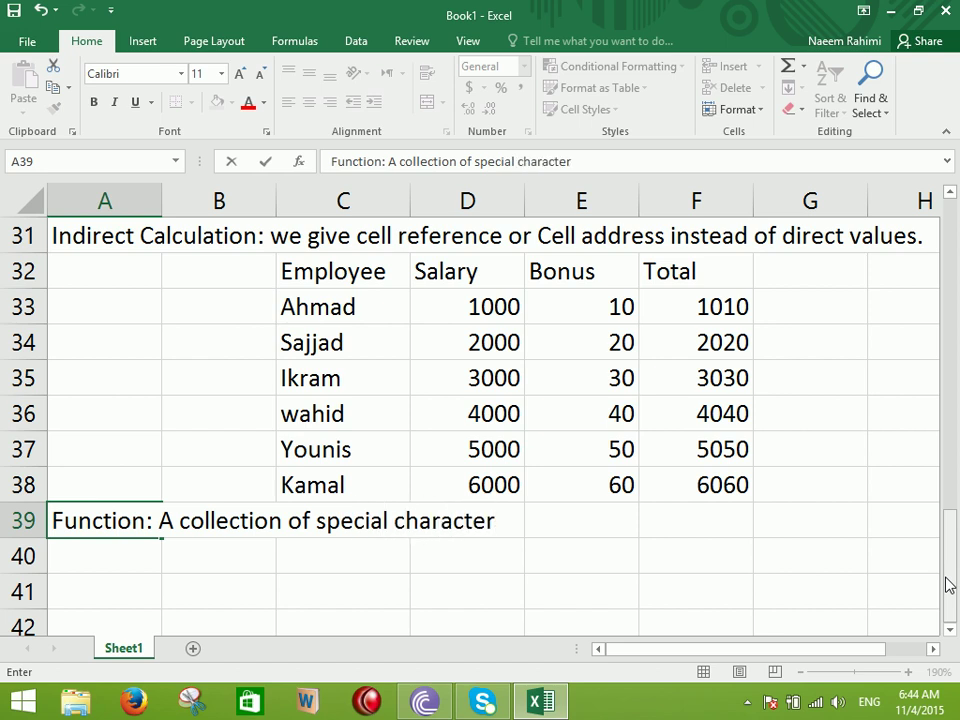
pyautogui.write(' which ')
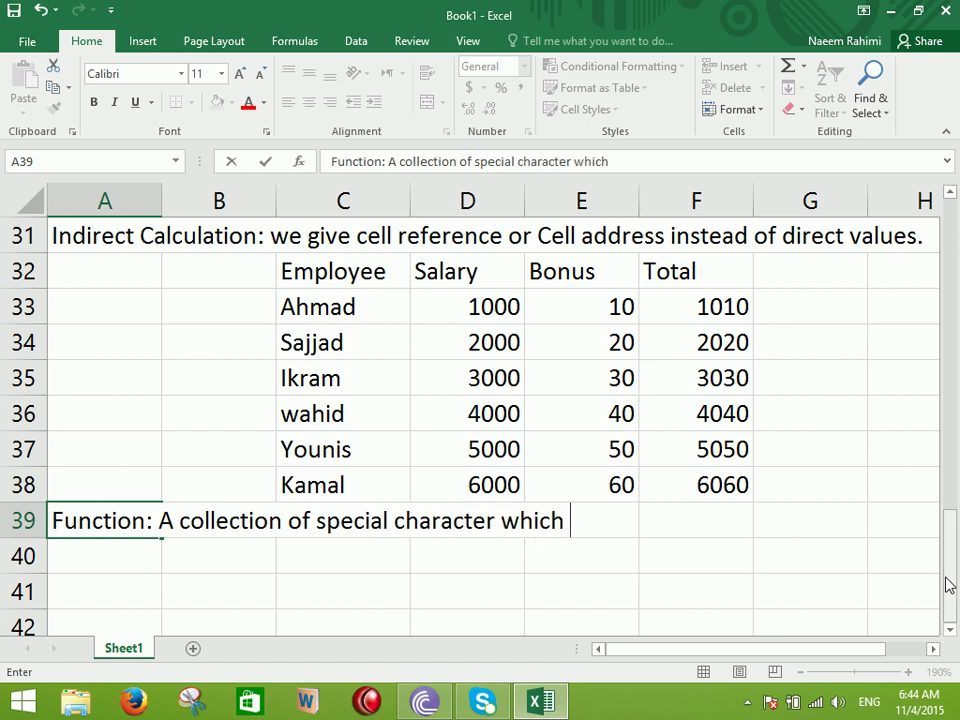
pyautogui.write('perform A S')
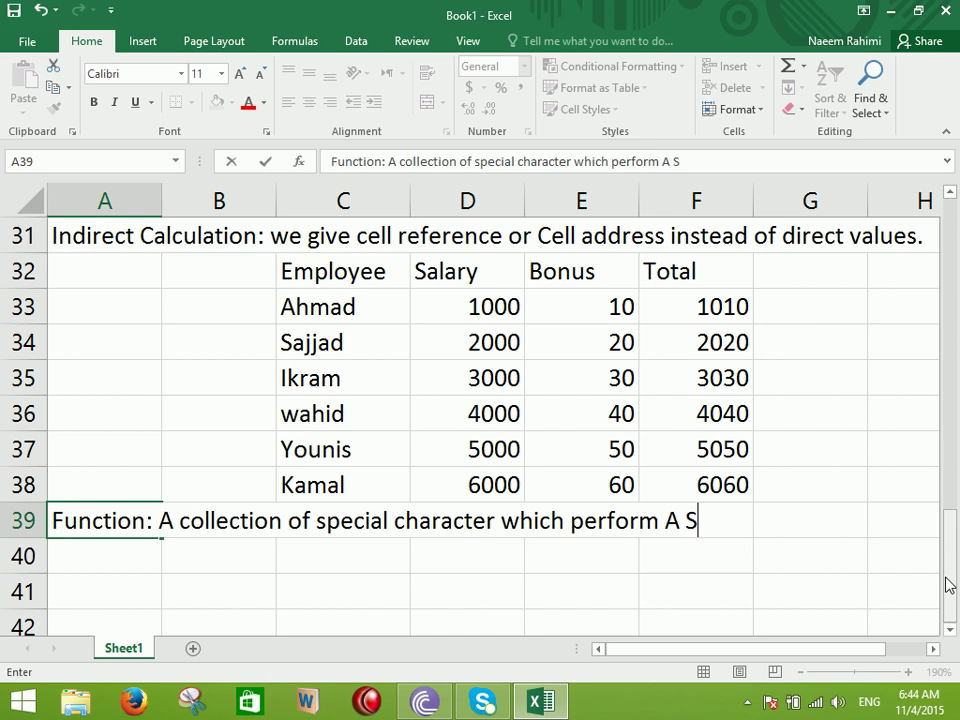
pyautogui.write('PECIAL TASKIS')
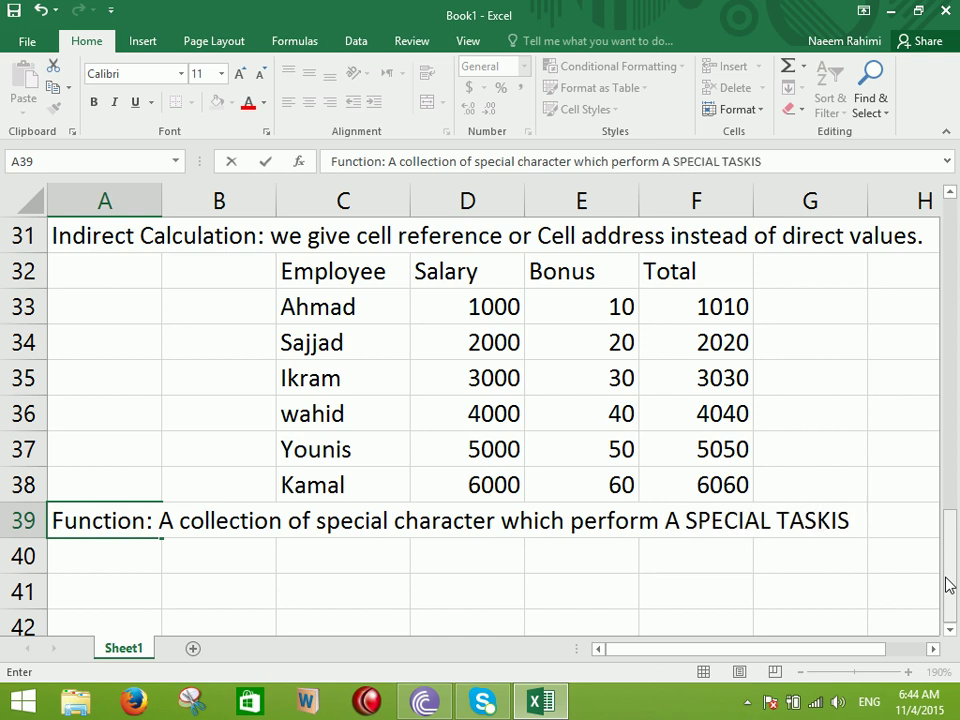
pyautogui.press('BackSpace')
pyautogui.press('BackSpace')
pyautogui.press('Return')
pyautogui.write('is ')
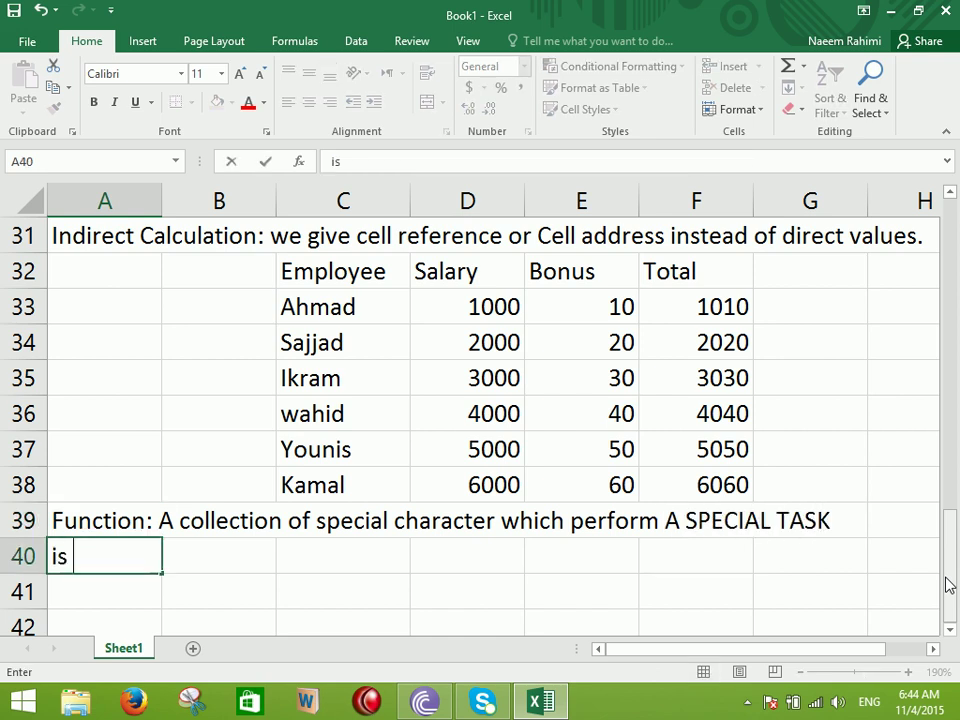
pyautogui.write('called Functin.')
pyautogui.press('BackSpace')
pyautogui.press('BackSpace')
pyautogui.press('BackSpace')
pyautogui.write('ion.')
pyautogui.hotkey('ctrl', 'Return')
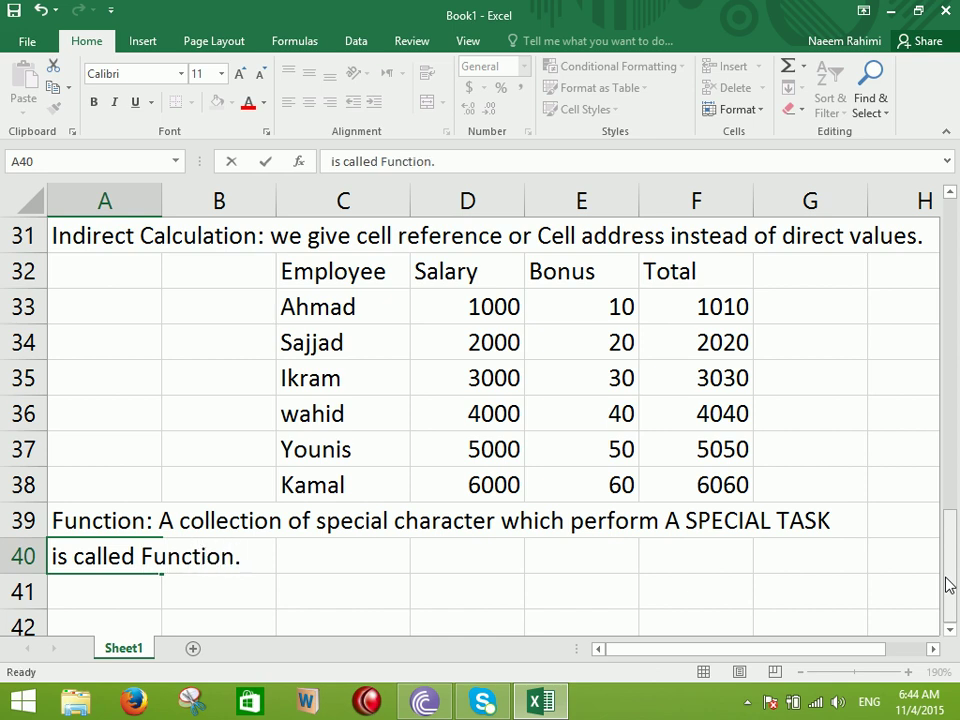
pyautogui.press('Return')
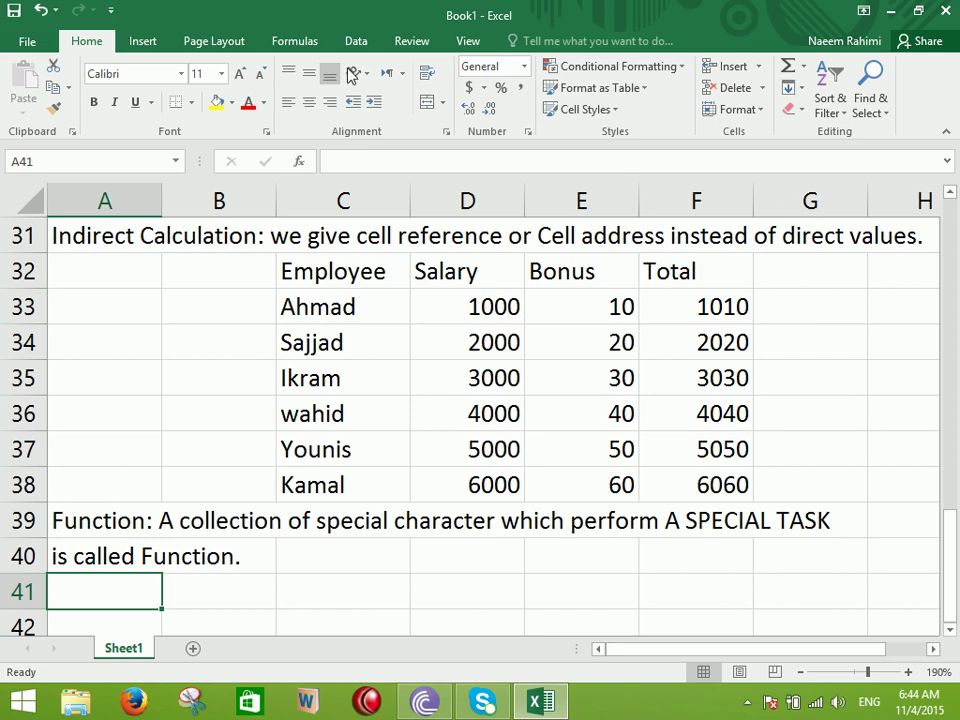
# Step: Switch to Formulas, back to Home, then Formulas again, and select the note in A39:A40
pyautogui.click(290, 43)
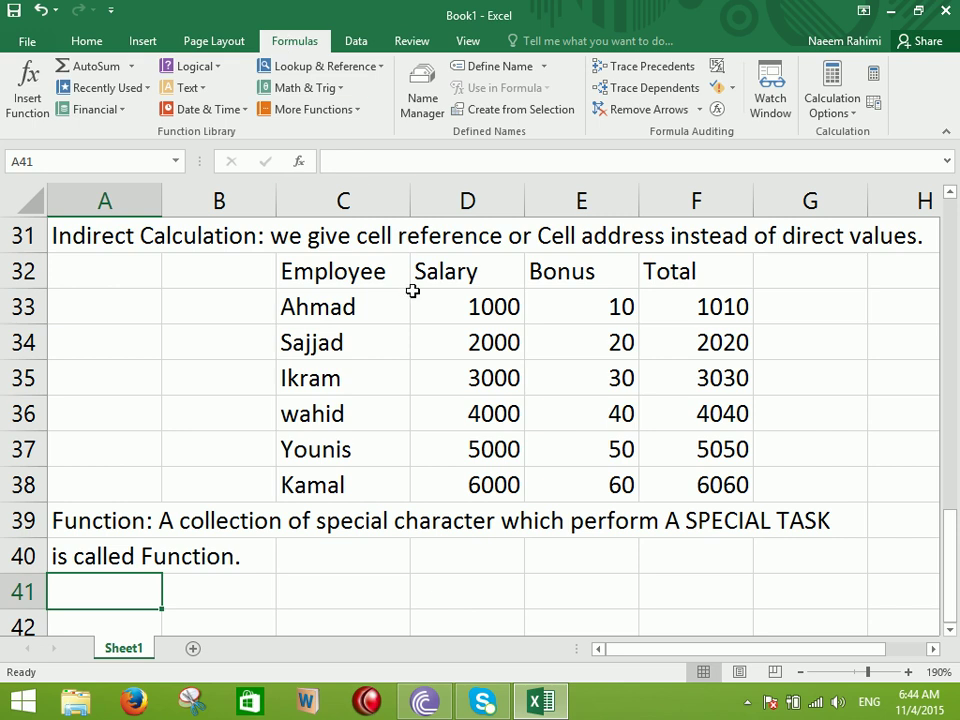
pyautogui.click(94, 45)
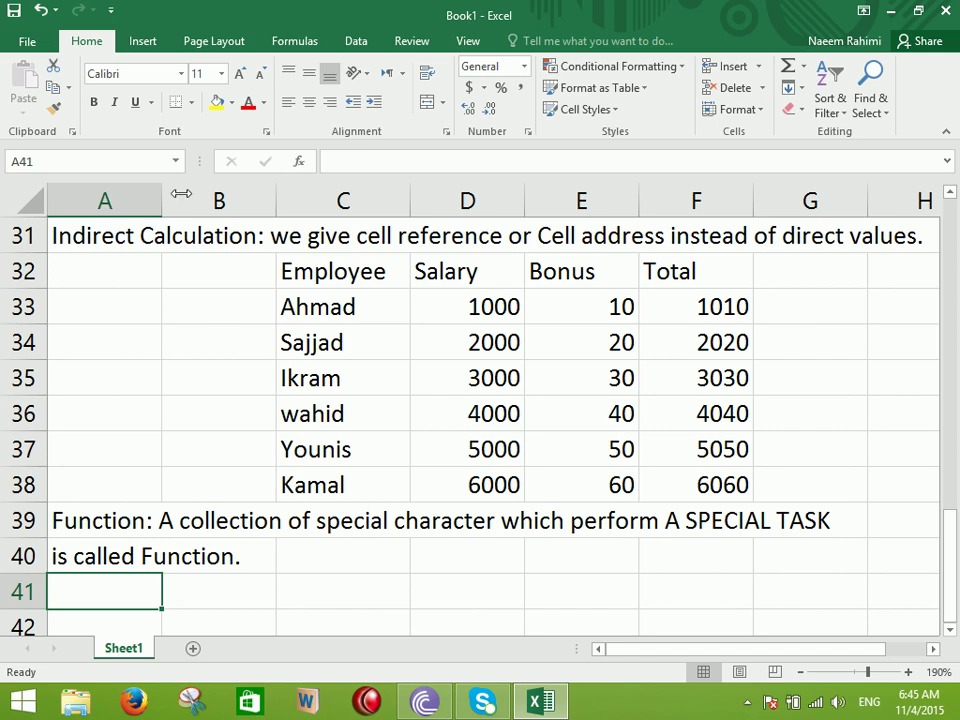
pyautogui.click(291, 44)
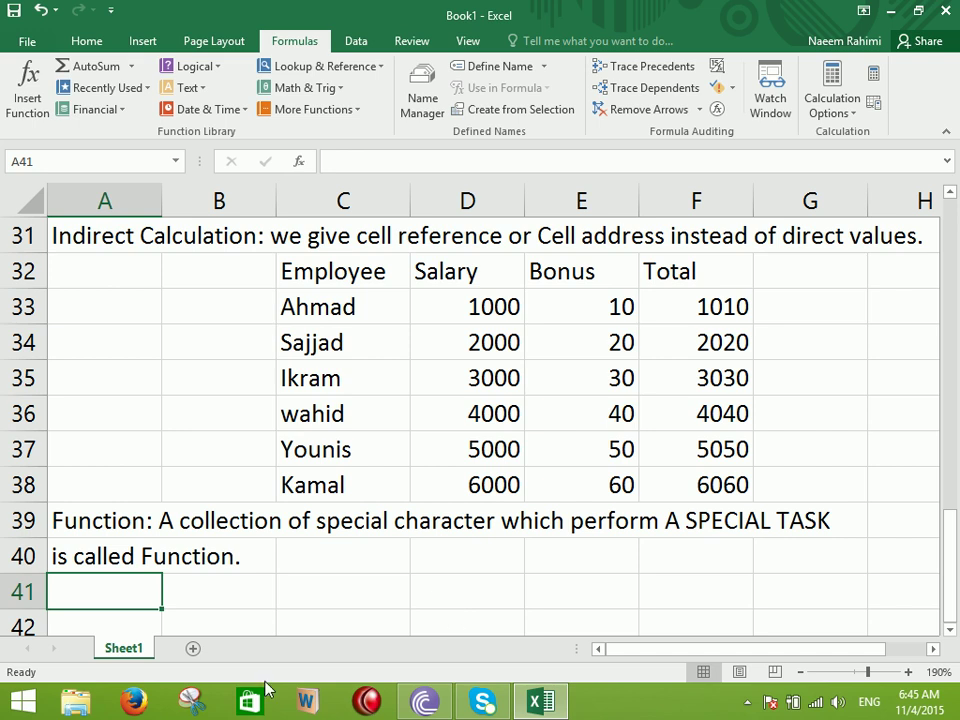
pyautogui.moveTo(100, 522); pyautogui.dragTo(105, 556)
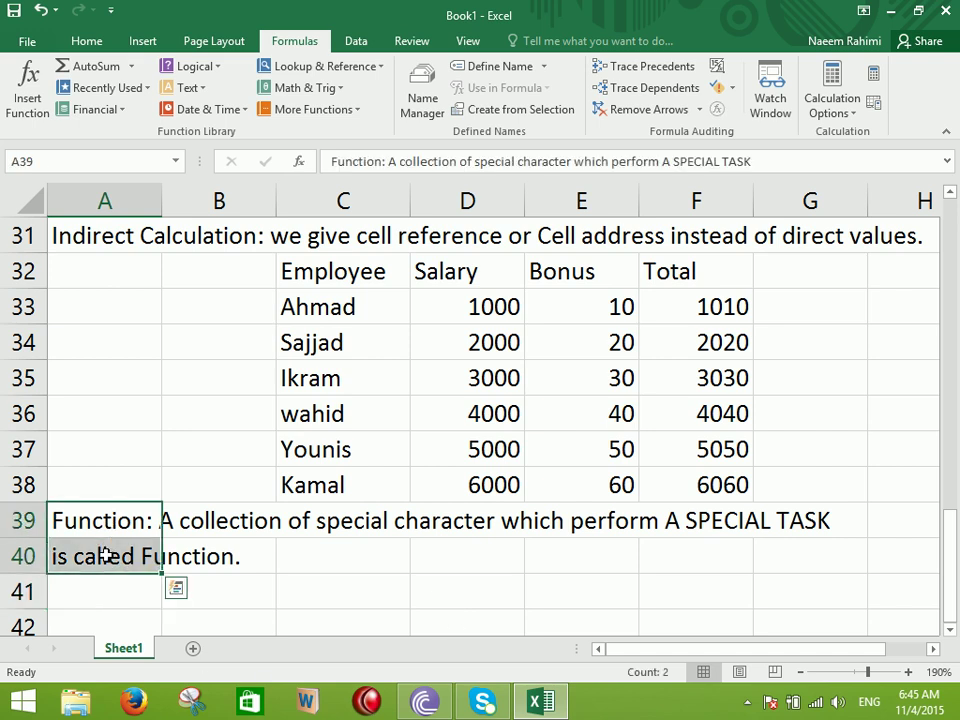
# Step: Delete the function note from A39:A40 and label E39 'Total'
pyautogui.press('Delete')
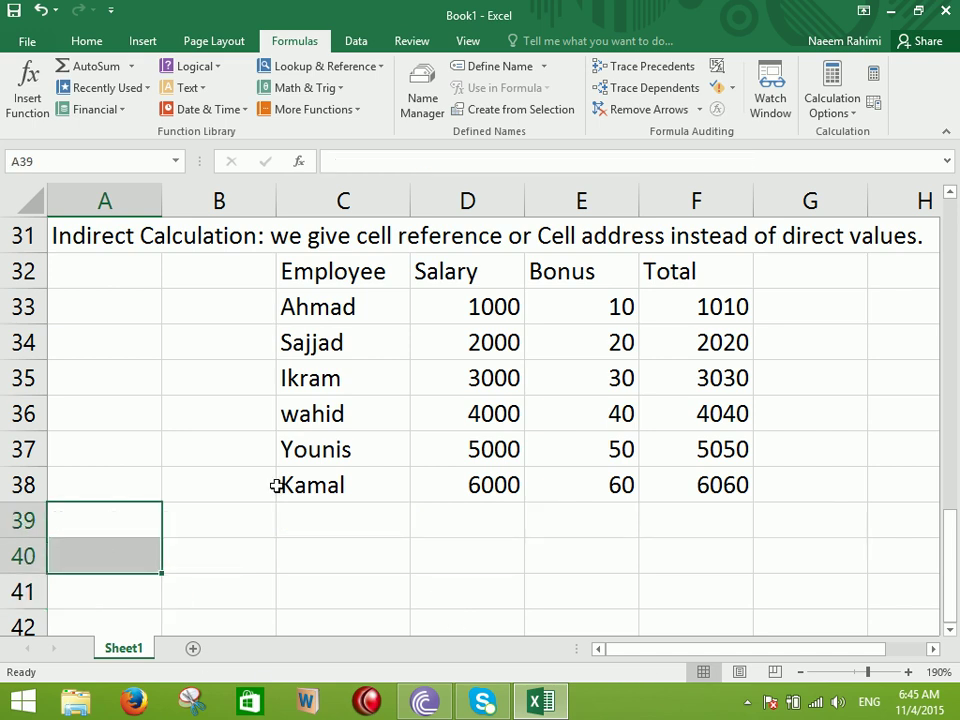
pyautogui.click(563, 514)
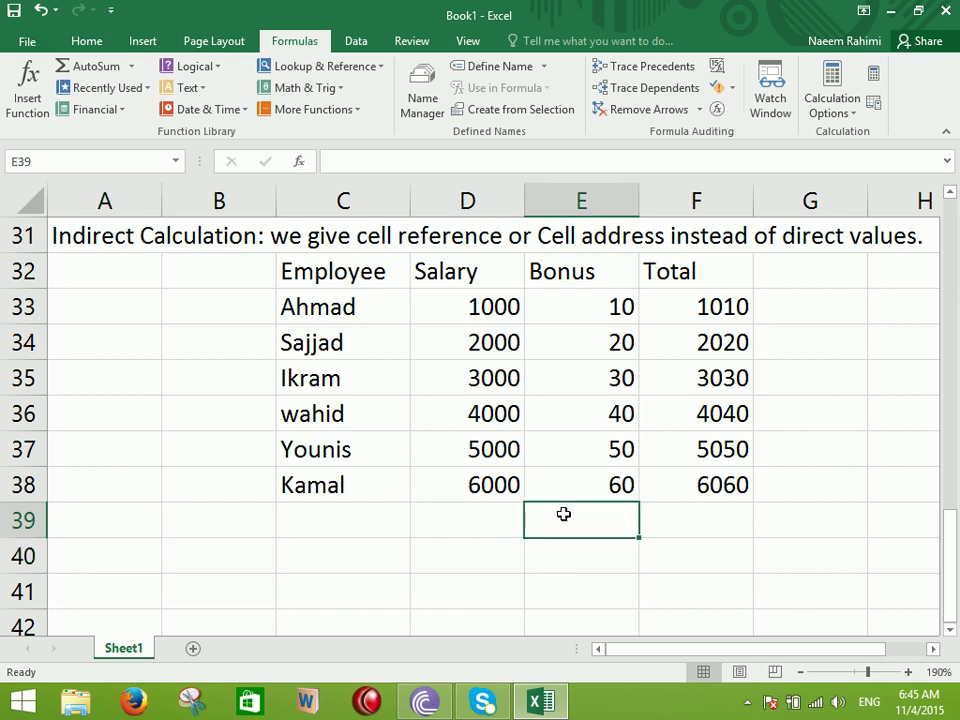
pyautogui.write('Total')
pyautogui.press('Tab')
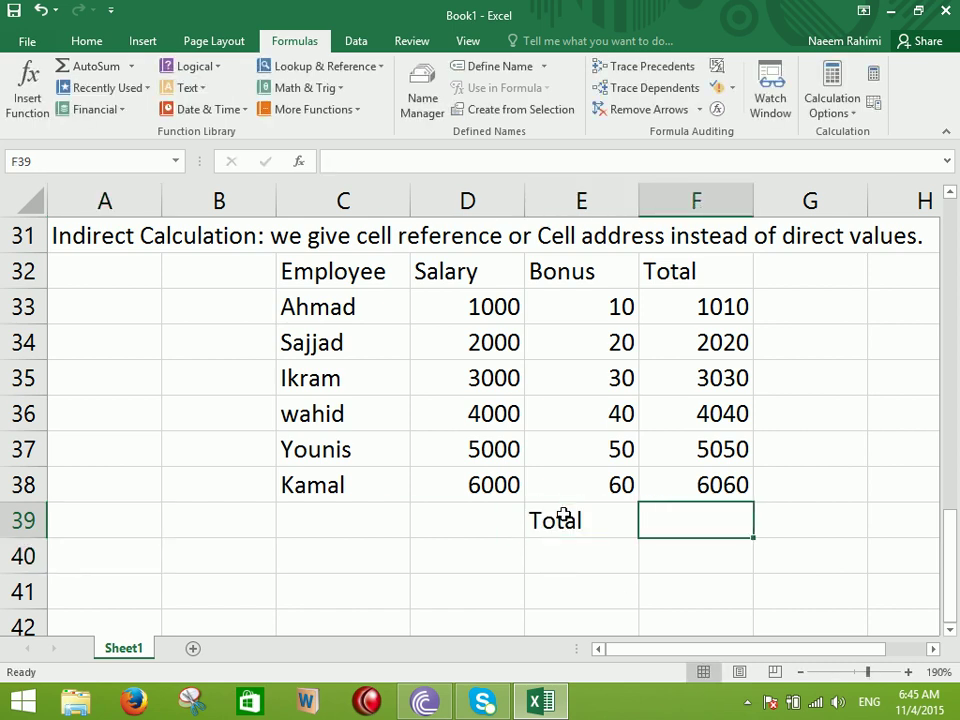
# Step: Point out the salary, bonus and total cells, then start =F33+F34+F35 in F39 and cancel it
pyautogui.moveTo(515, 307); pyautogui.dragTo(589, 304)
pyautogui.click(690, 282)
pyautogui.click(700, 307)
pyautogui.moveTo(514, 343); pyautogui.dragTo(600, 343)
pyautogui.click(692, 522)
pyautogui.write('=')
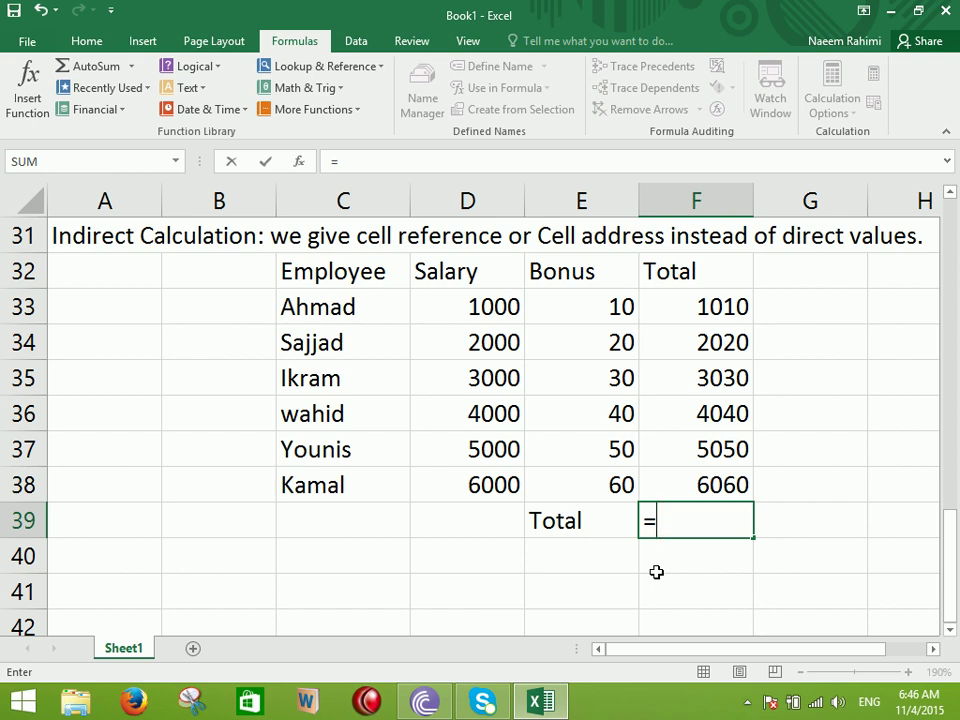
pyautogui.click(727, 308)
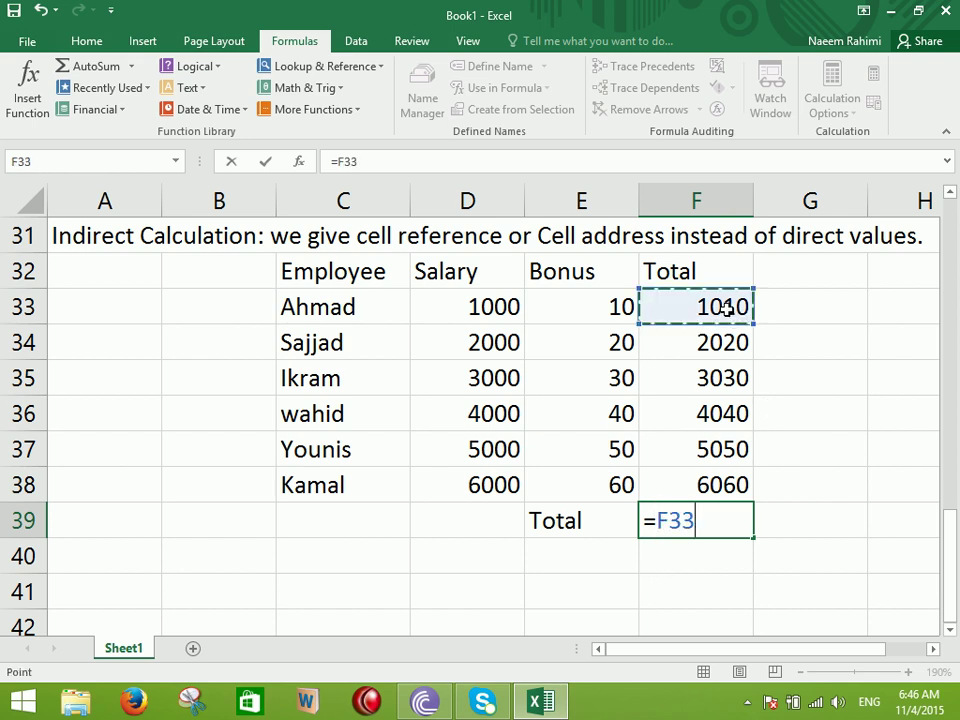
pyautogui.write('+')
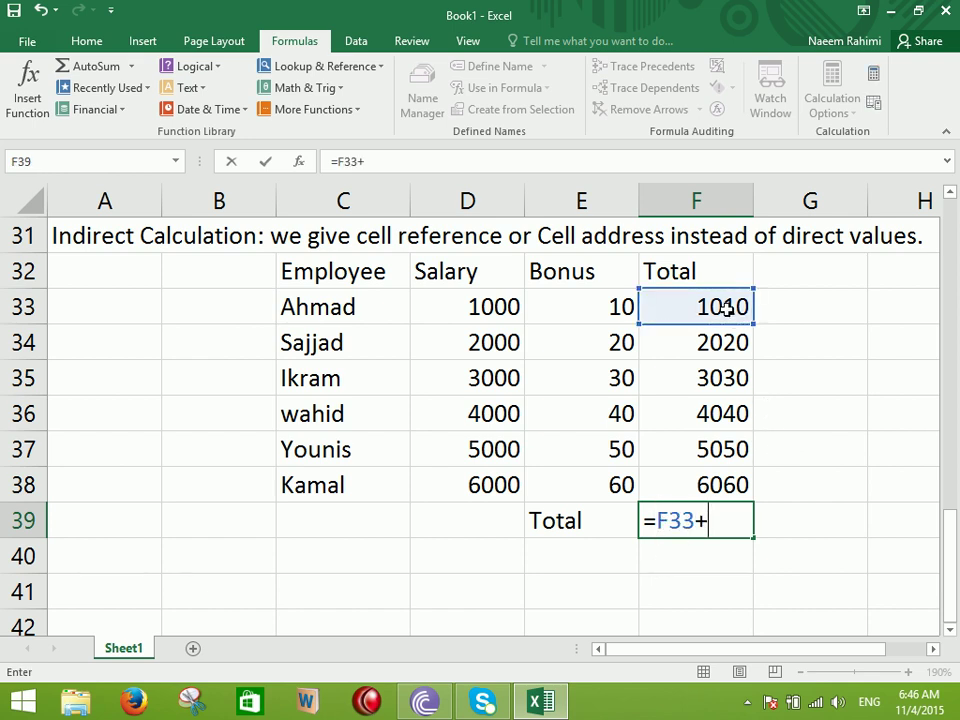
pyautogui.click(681, 344)
pyautogui.write('+')
pyautogui.click(688, 378)
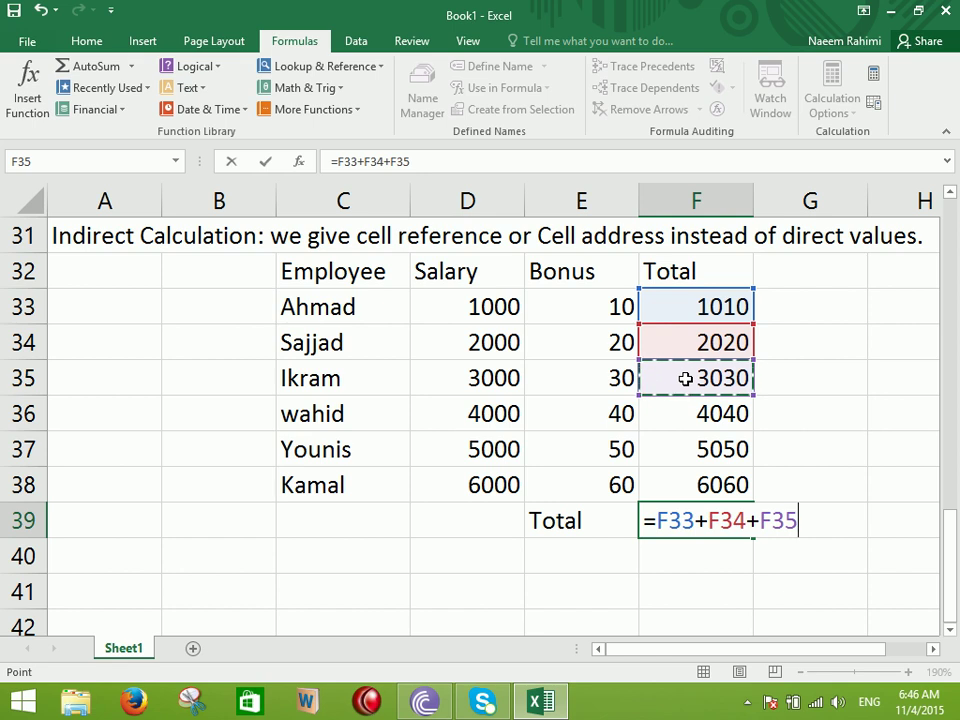
pyautogui.press('Escape')
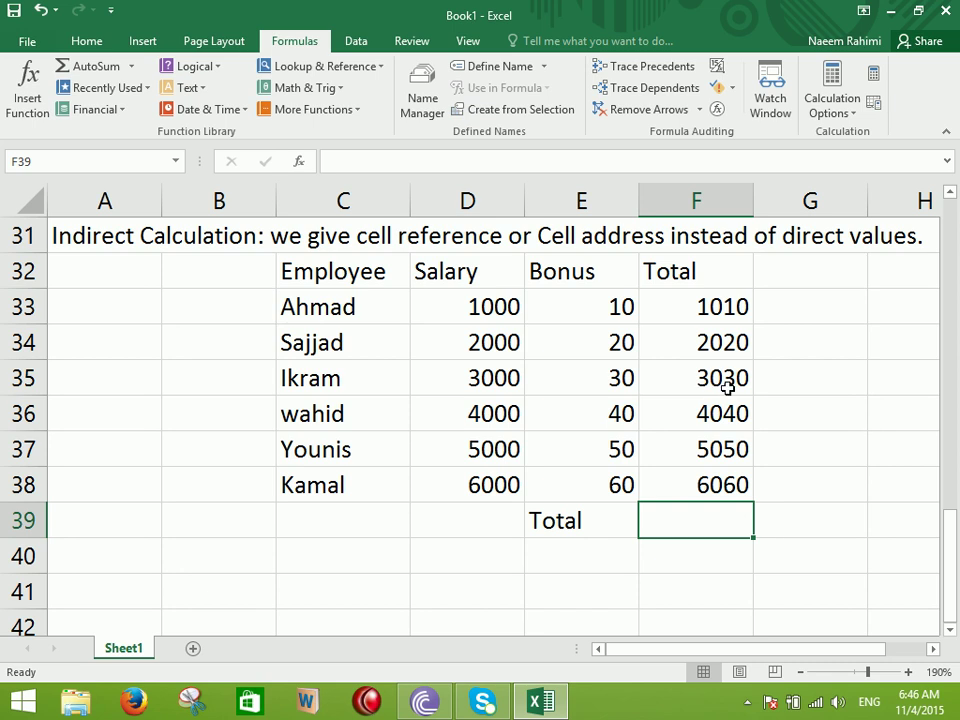
# Step: Use AutoSum on the Home tab to put =SUM(F33:F38) in F39, showing 21210
pyautogui.click(62, 40)
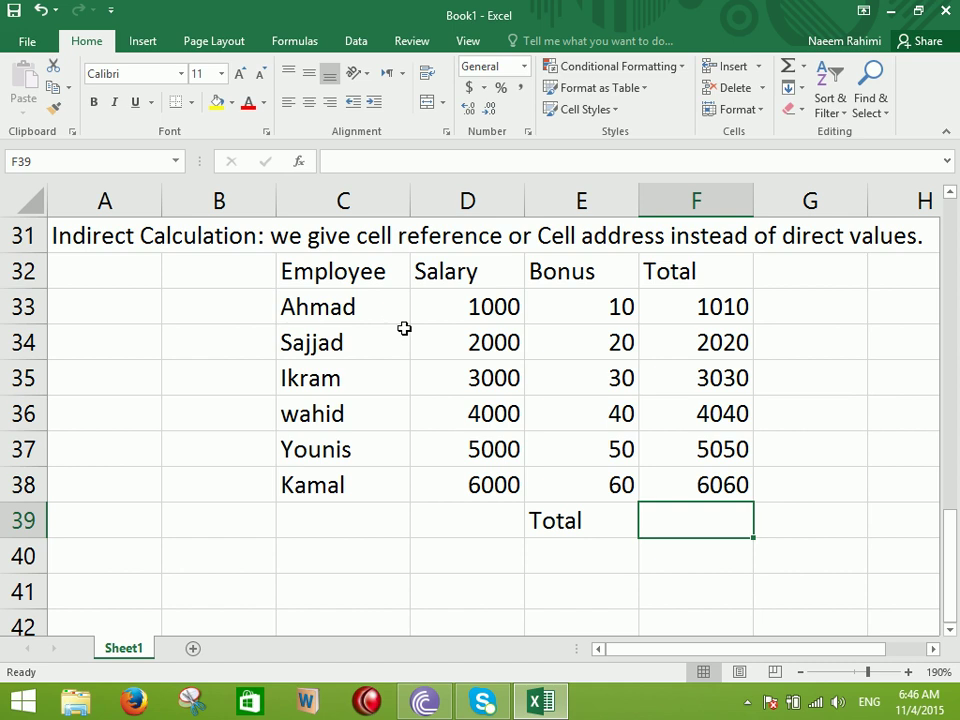
pyautogui.click(803, 68)
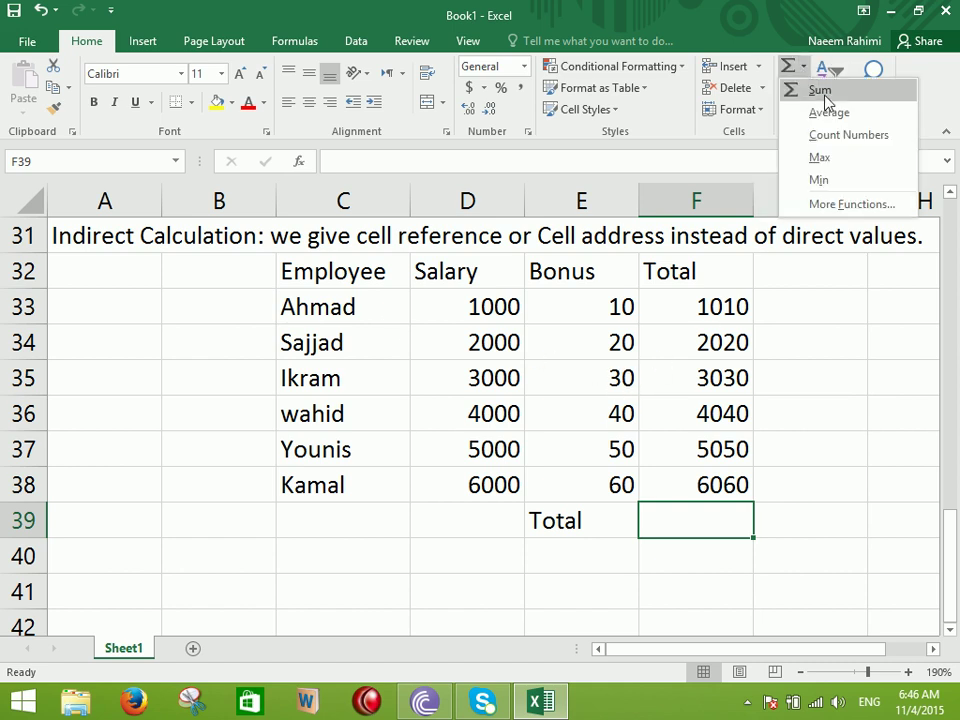
pyautogui.click(822, 92)
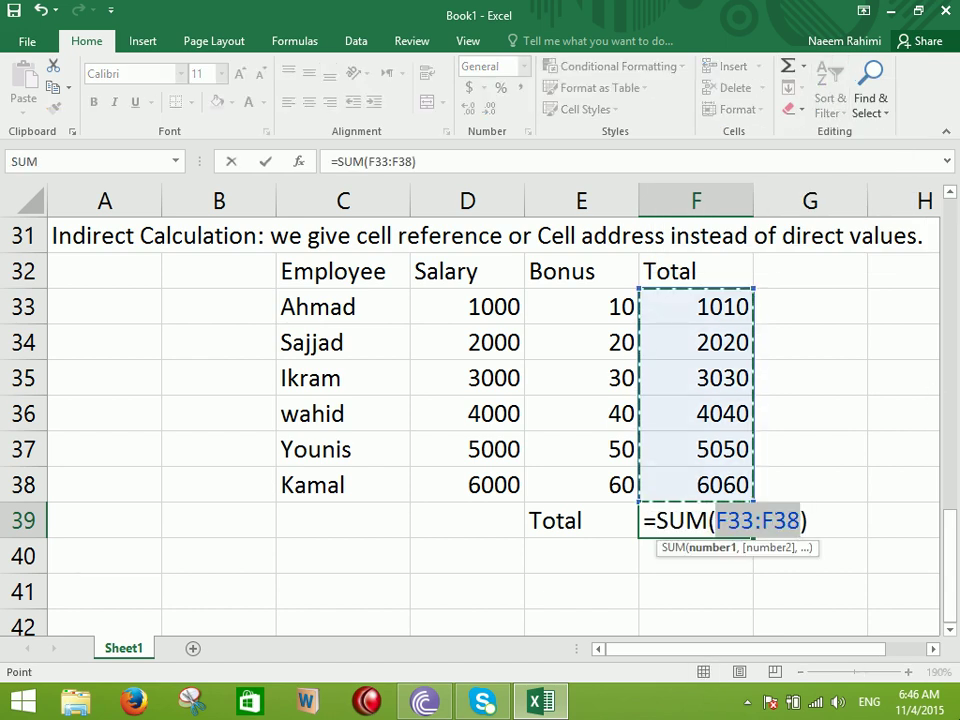
pyautogui.press('Return')
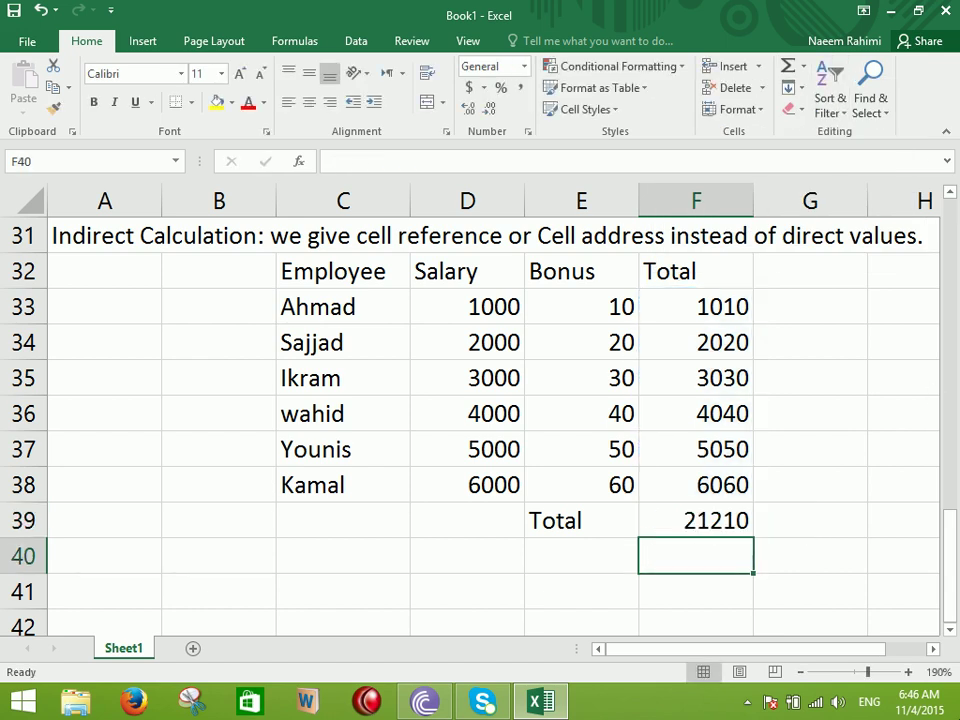
# Step: Inspect the formulas behind F33 and F39 without changing them
pyautogui.doubleClick(684, 307)
pyautogui.press('Escape')
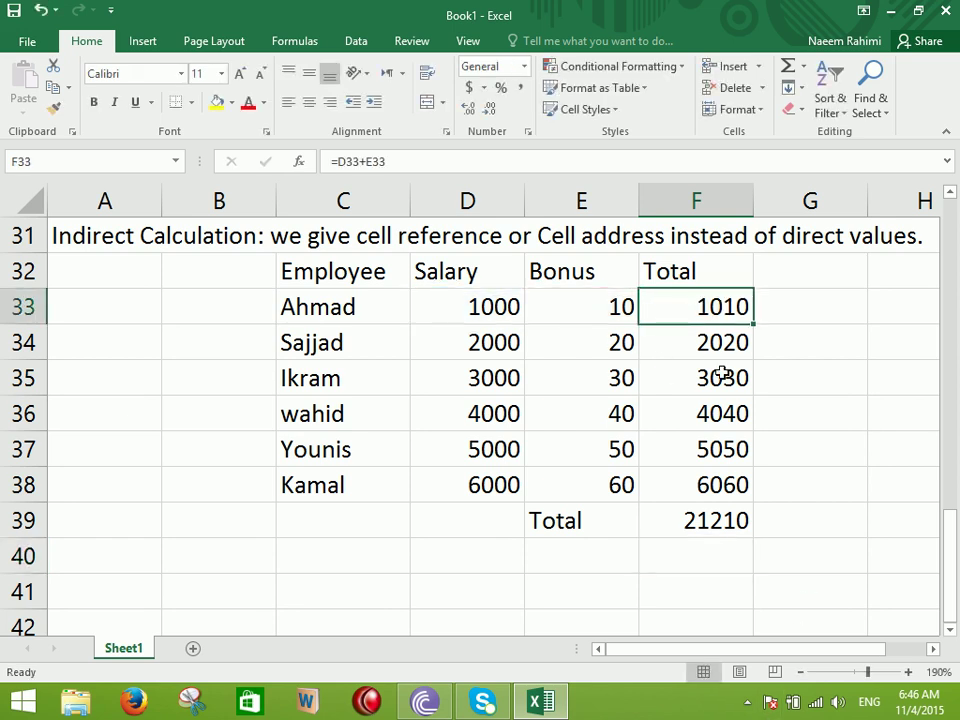
pyautogui.click(707, 520)
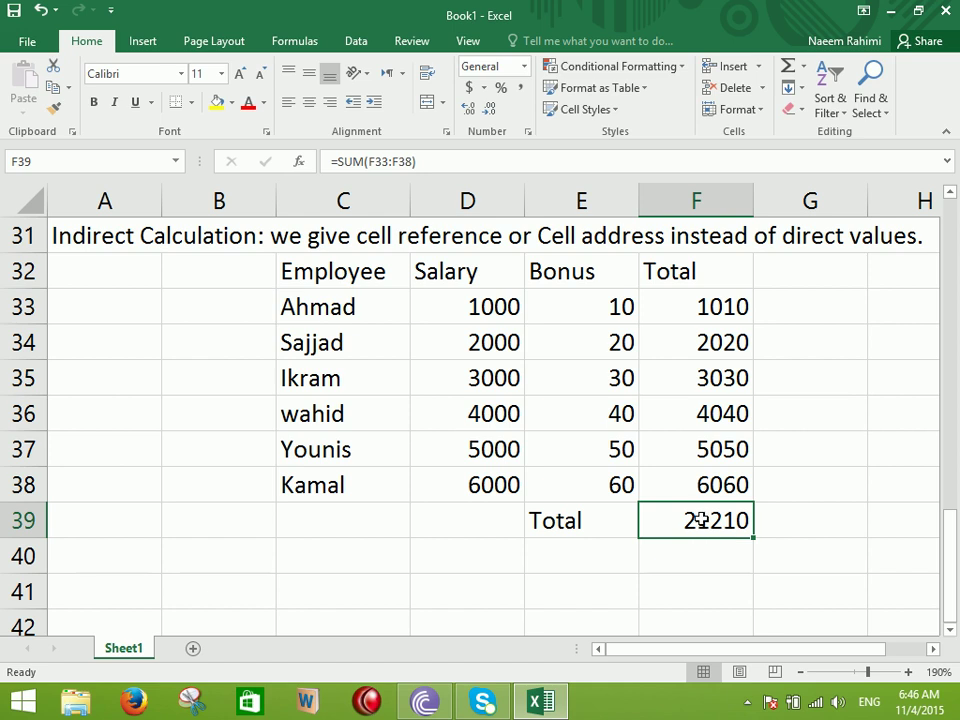
pyautogui.doubleClick(705, 520)
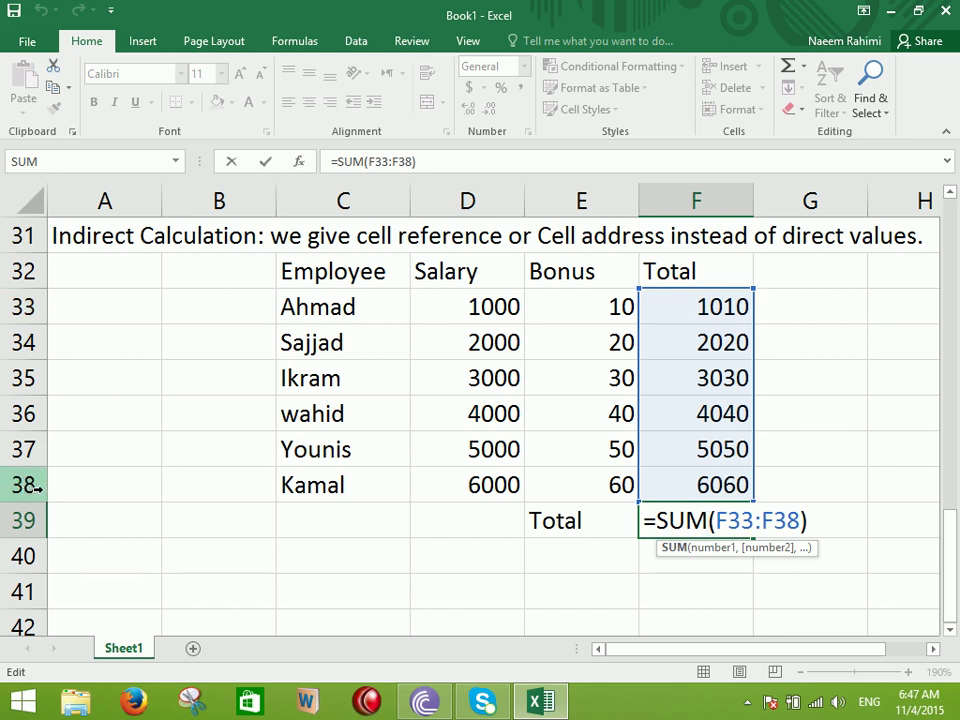
# Step: Replace F39's formula with the hand-typed =sum(F33:F38)
pyautogui.moveTo(820, 520); pyautogui.dragTo(643, 520)
pyautogui.write('=sum(')
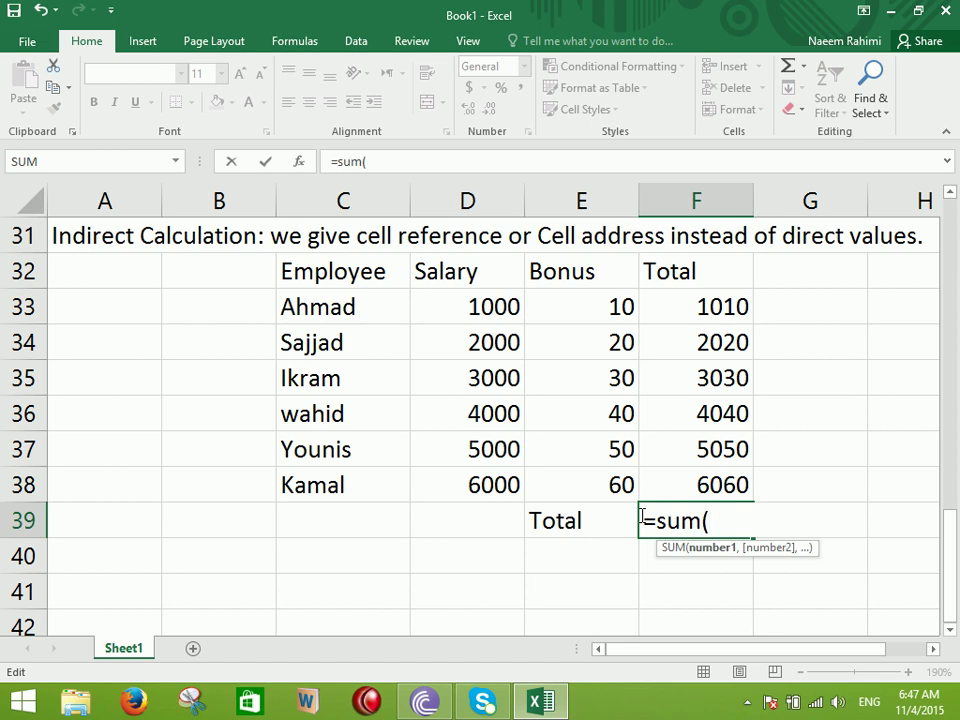
pyautogui.write('F')
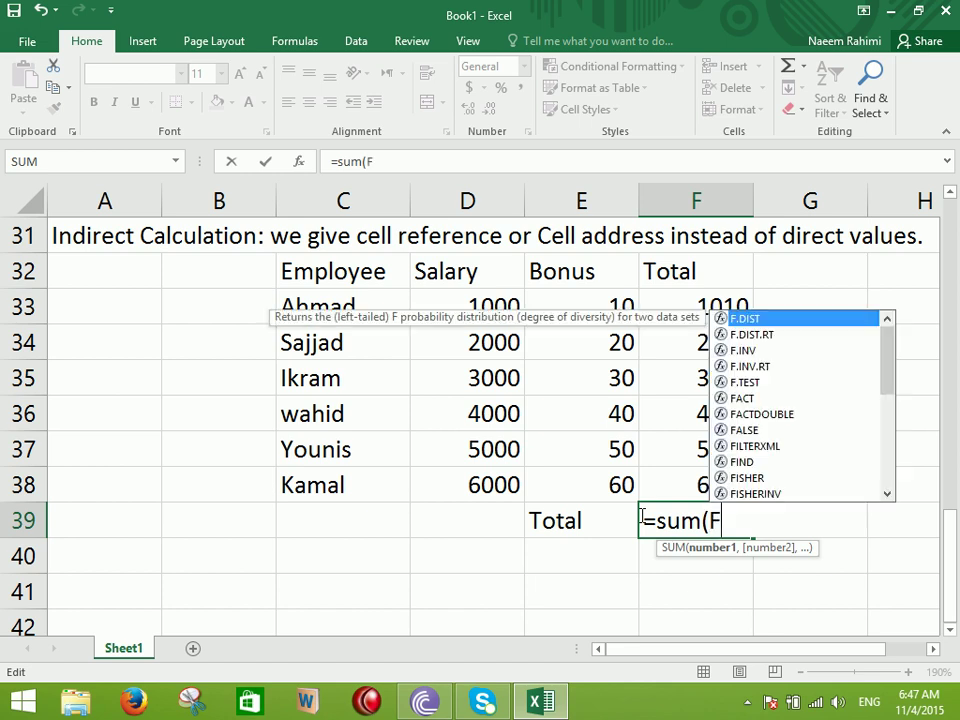
pyautogui.write('33:')
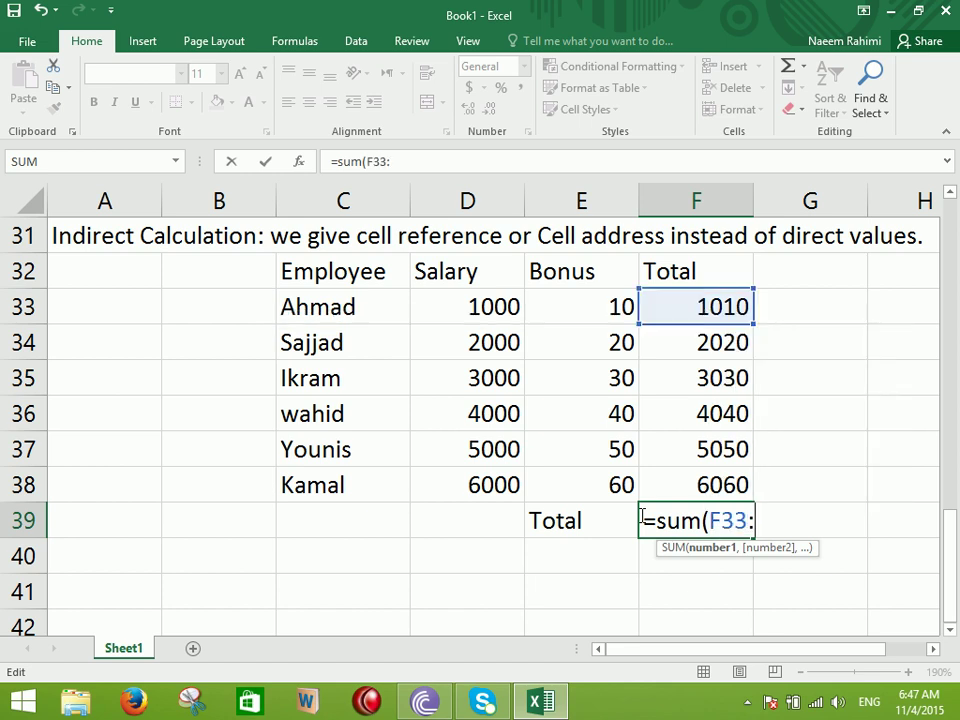
pyautogui.write('F')
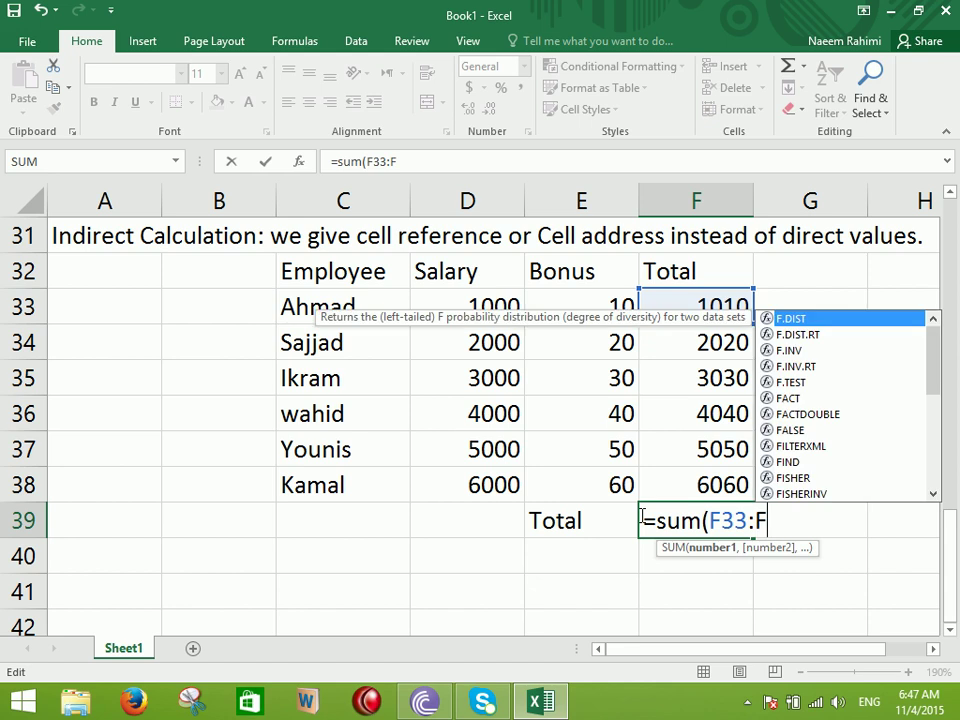
pyautogui.write('38')
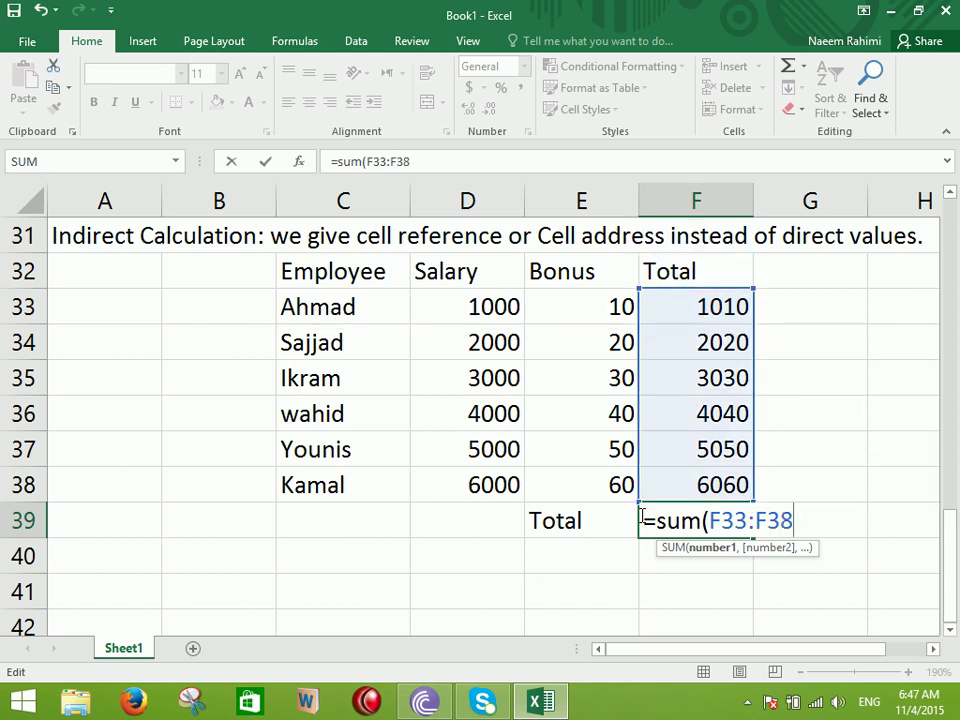
pyautogui.hotkey('ctrl', 'Return')
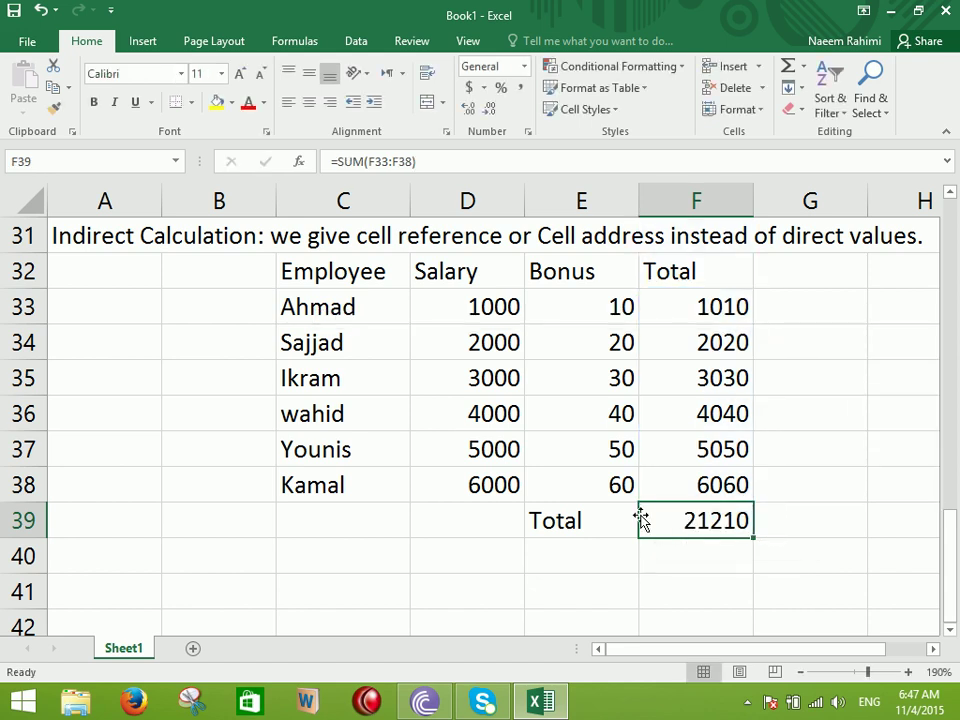
# Step: Retype =sum( in F39 and drag over F33:F38 to get 21210 again
pyautogui.write('=si')
pyautogui.press('BackSpace')
pyautogui.write('um(')
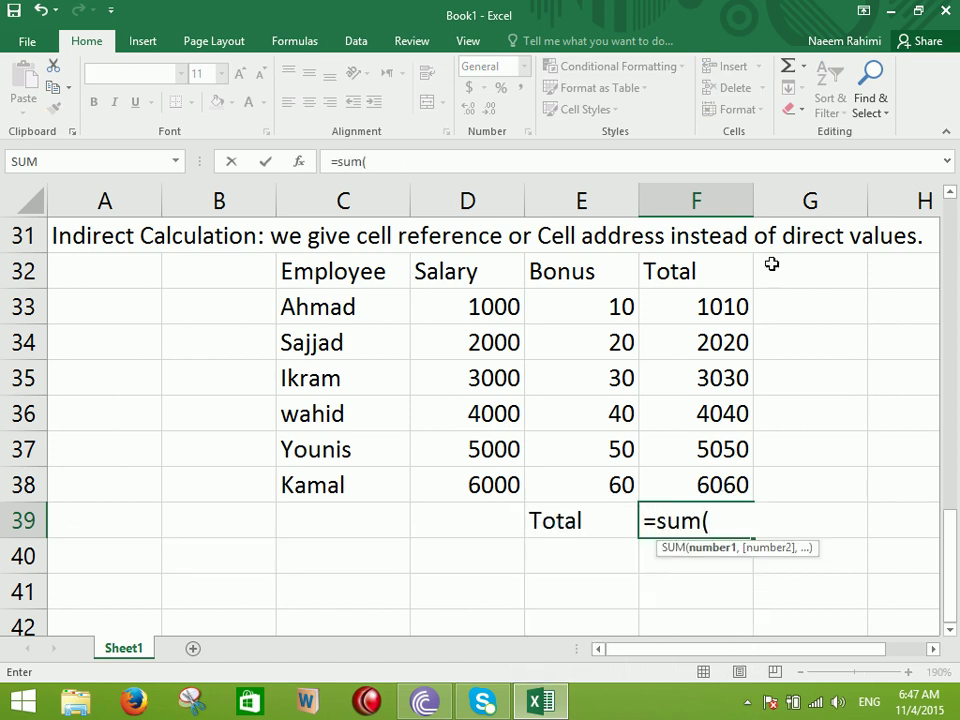
pyautogui.moveTo(729, 306)
pyautogui.mouseDown()
pyautogui.moveTo(716, 352)
pyautogui.moveTo(730, 480)
pyautogui.mouseUp()
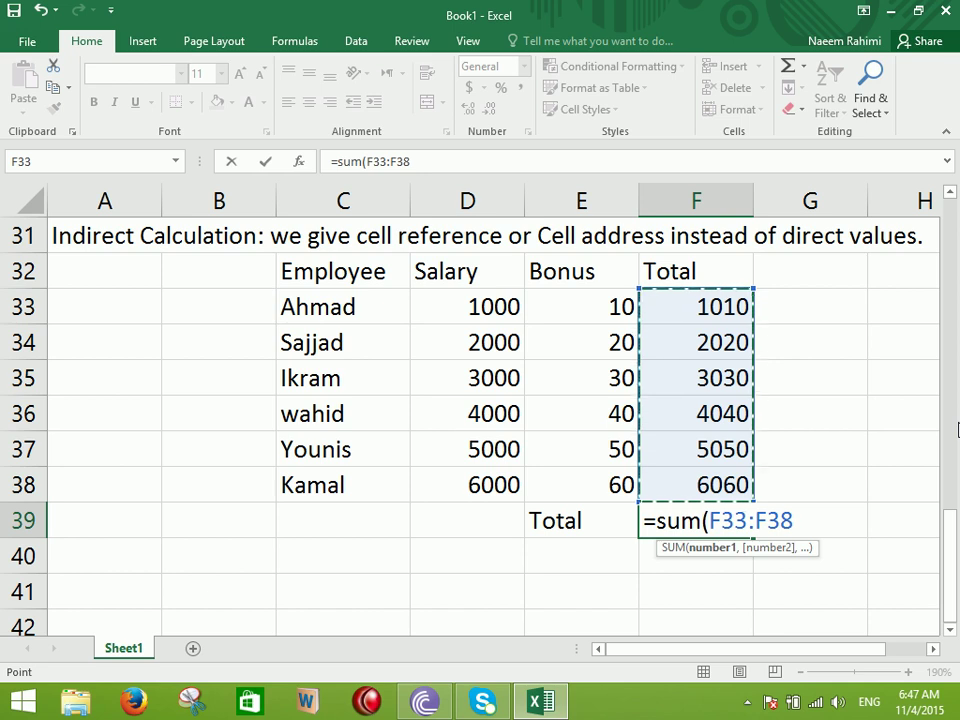
pyautogui.press('Return')
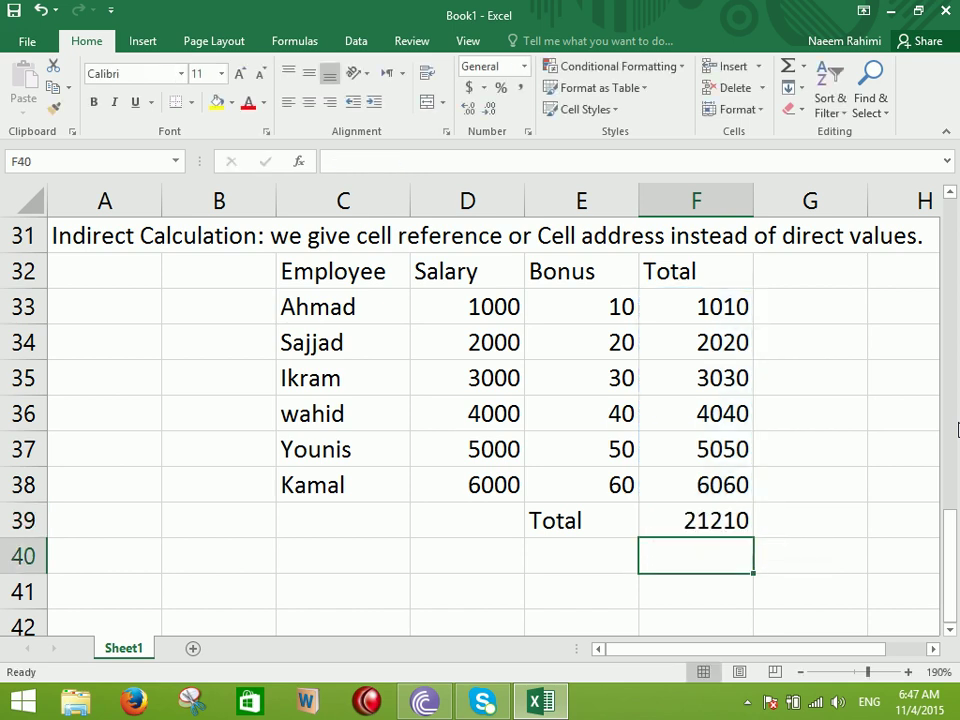
pyautogui.press('Up')
pyautogui.press('Delete')
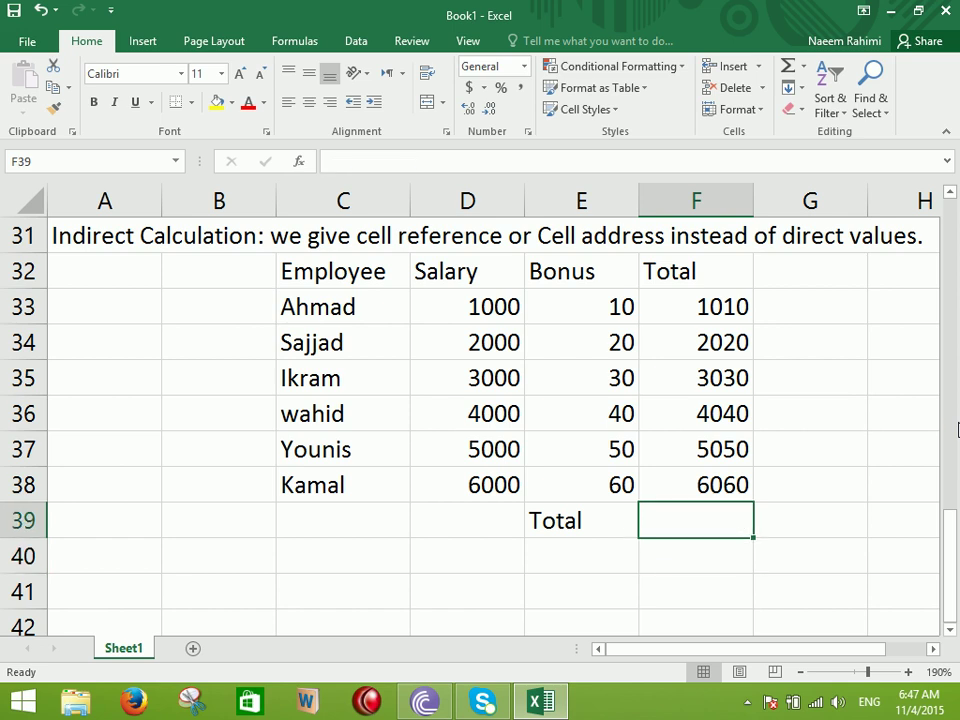
pyautogui.click(805, 67)
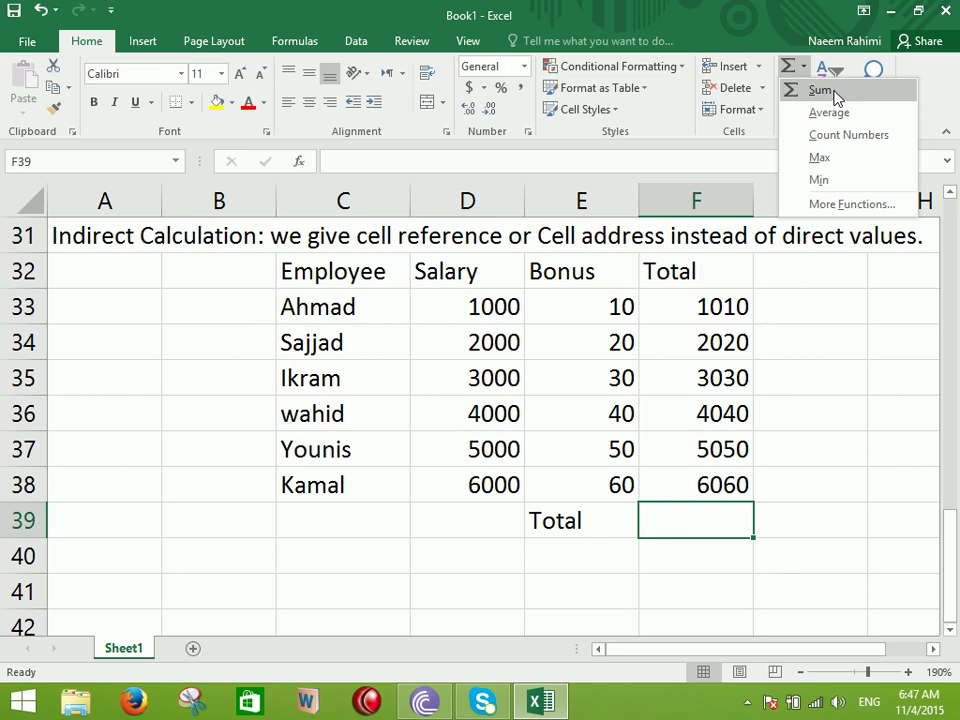
pyautogui.click(836, 93)
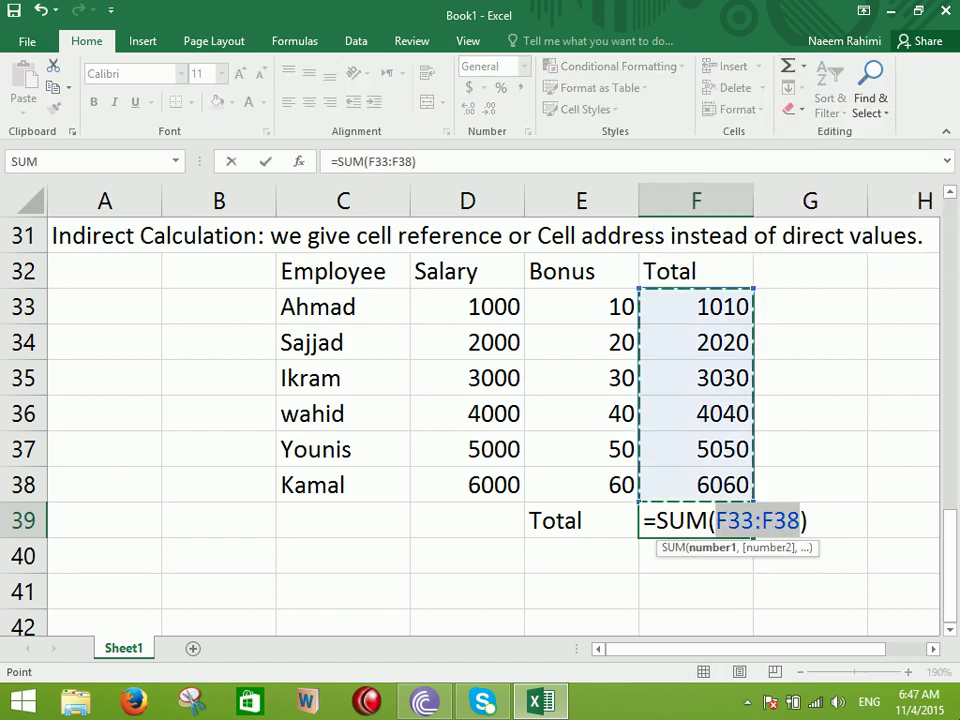
pyautogui.press('Escape')
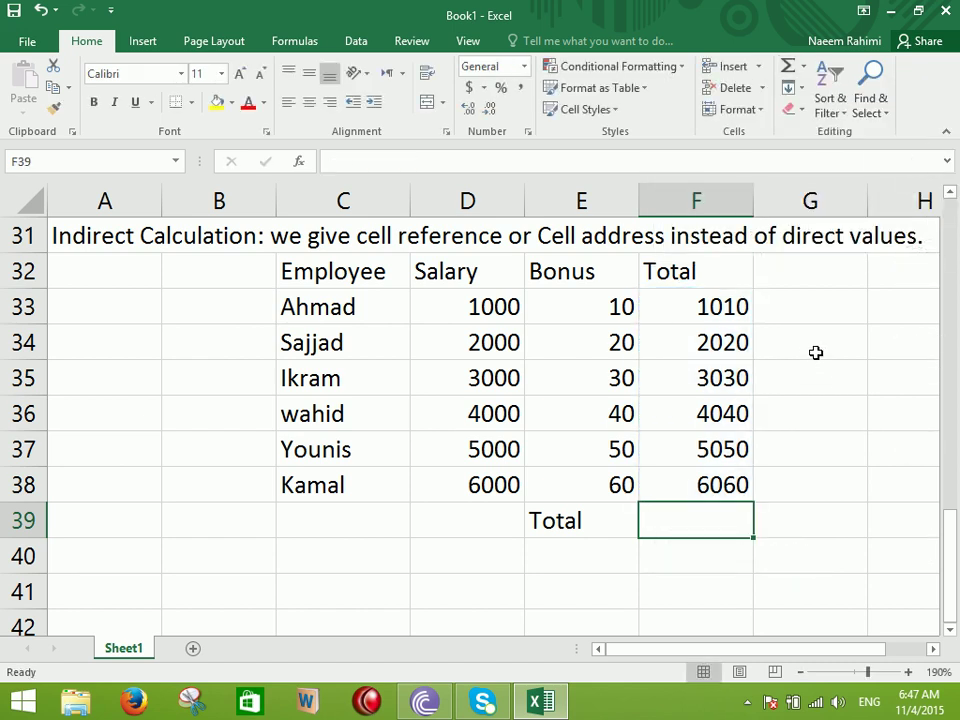
pyautogui.click(788, 67)
pyautogui.click(788, 67)
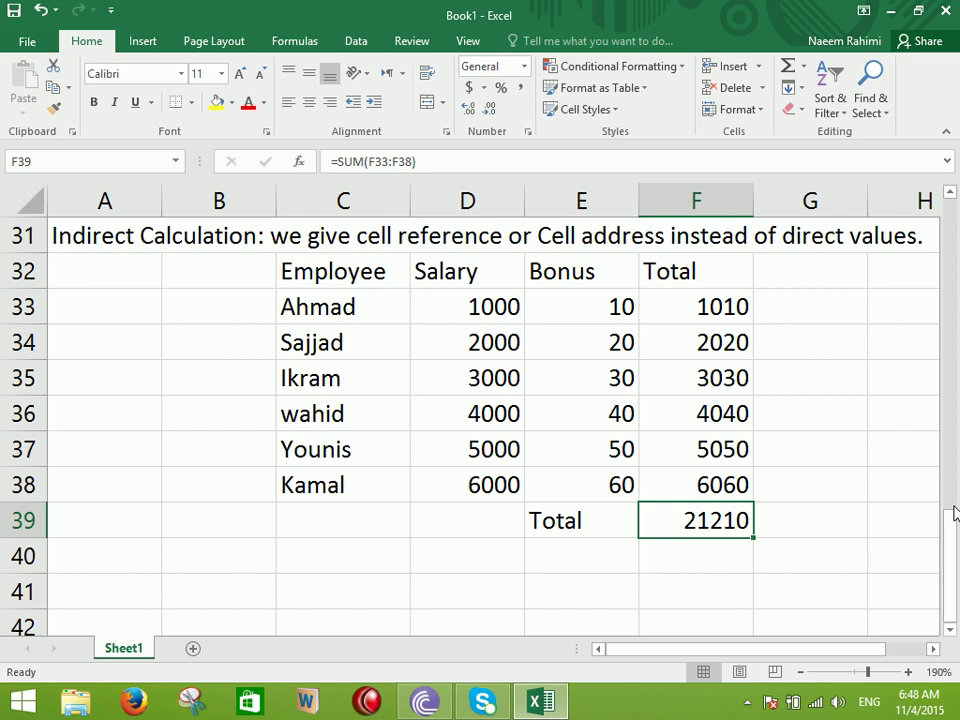
pyautogui.click(345, 563)
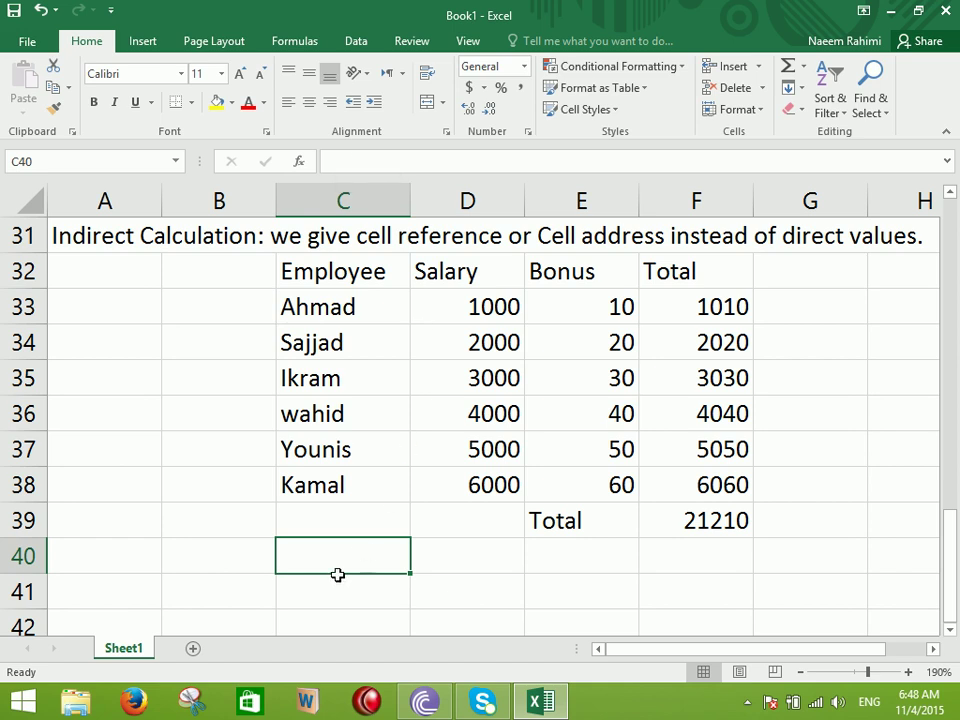
# Step: Type 'Formula Bar: It shows the formula:' in C40, then view F39's formula
pyautogui.write('Fro')
pyautogui.press('BackSpace')
pyautogui.press('BackSpace')
pyautogui.write('oru')
pyautogui.press('BackSpace')
pyautogui.write('mula Bar: It shows')
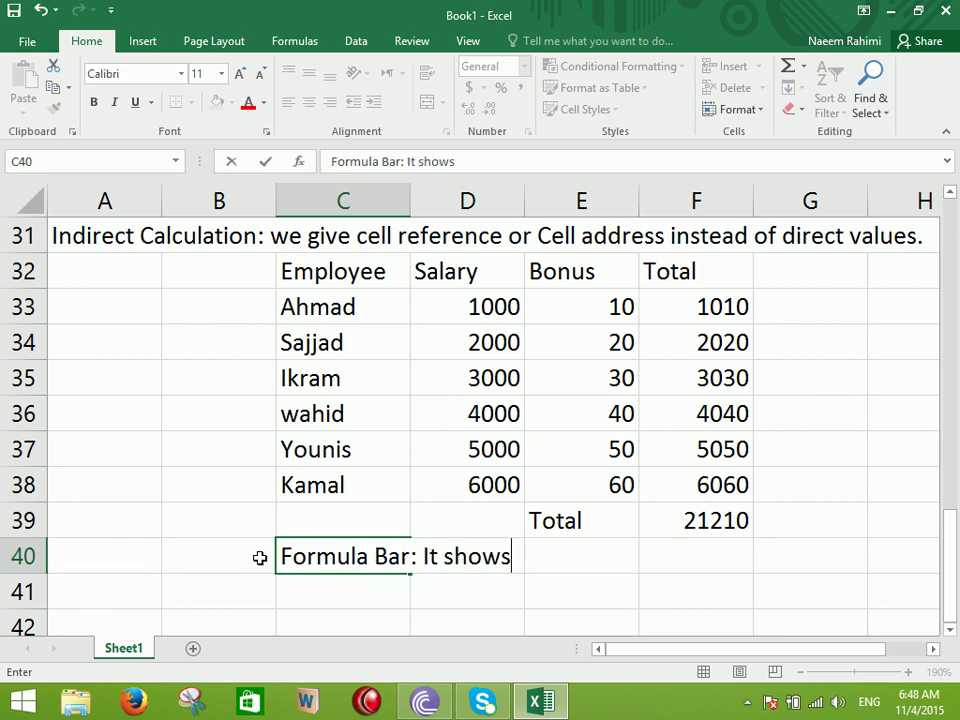
pyautogui.write(' the formula:')
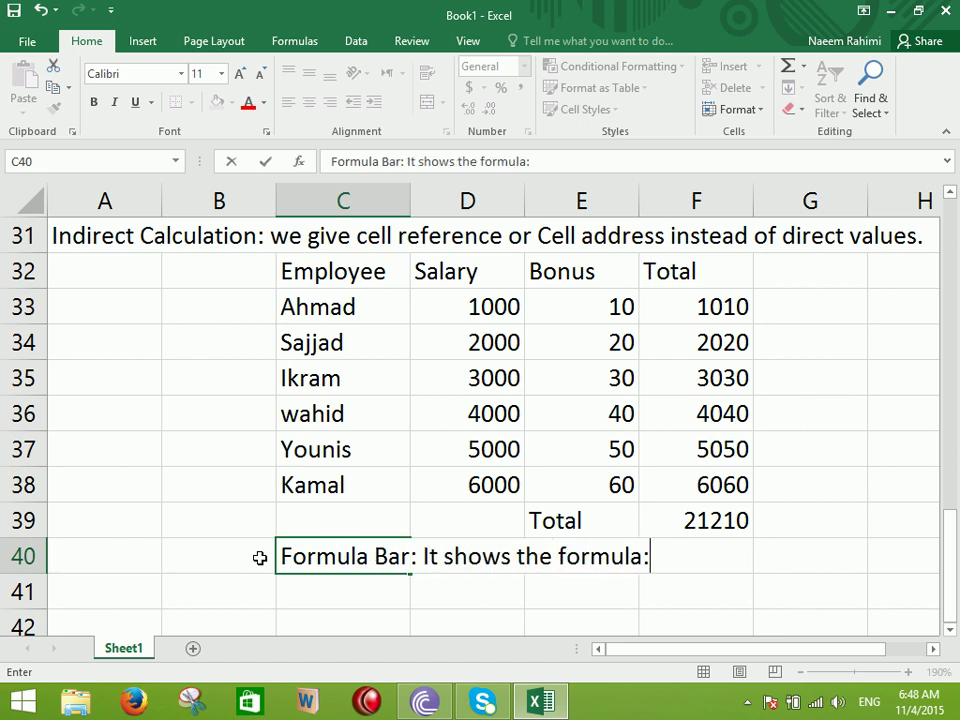
pyautogui.press('Return')
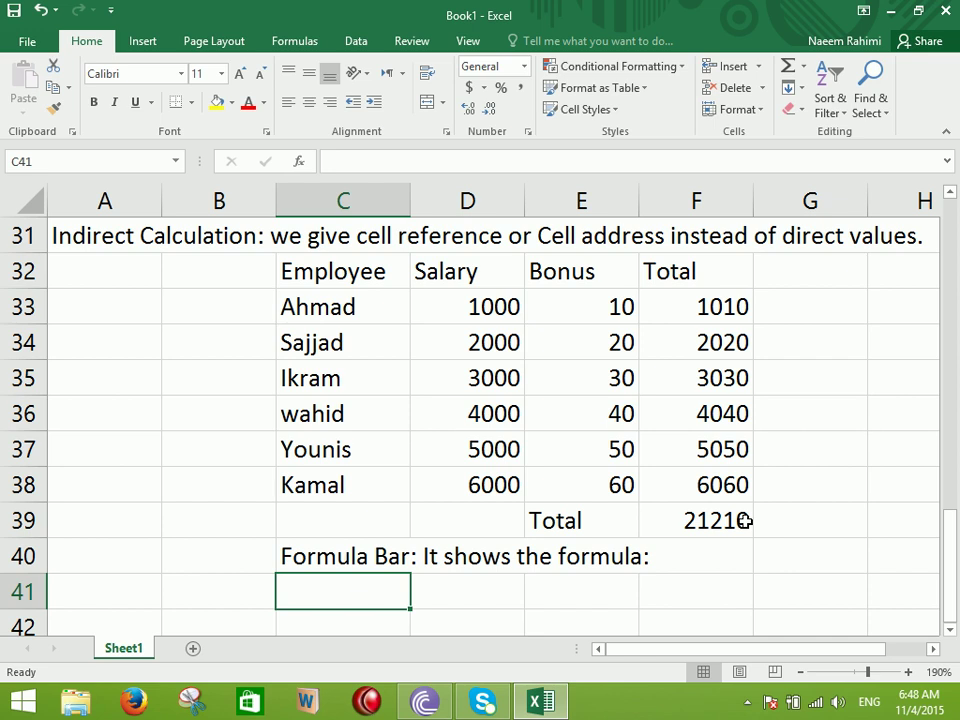
pyautogui.click(711, 521)
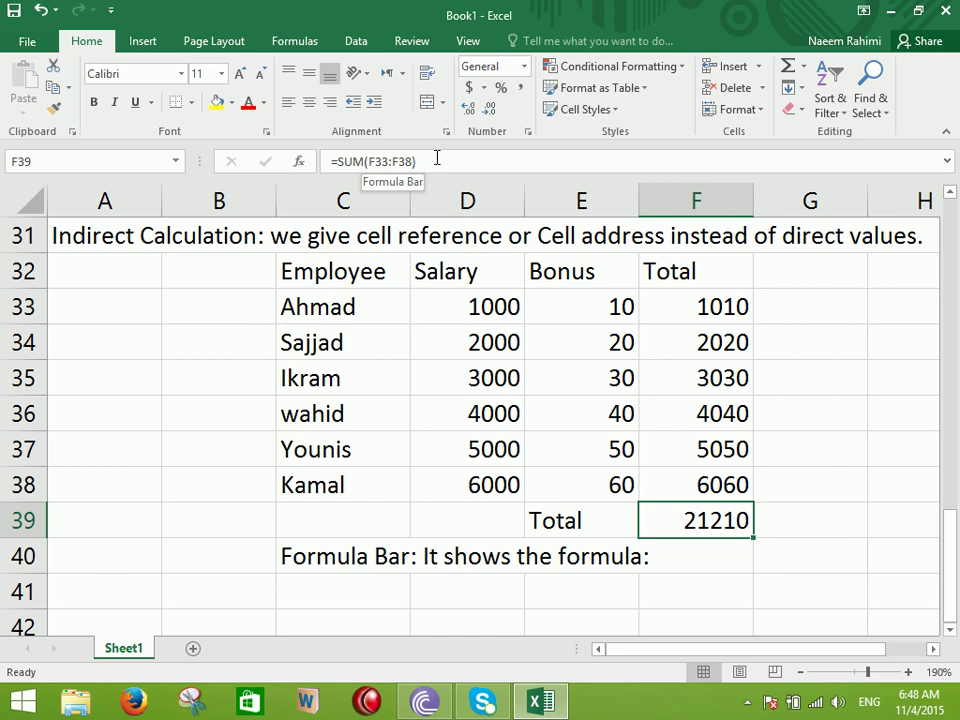
# Step: Replace the total in F39 with =AVERAGE(F33:F38), so it shows 3535 instead of 21210
pyautogui.click(184, 377)
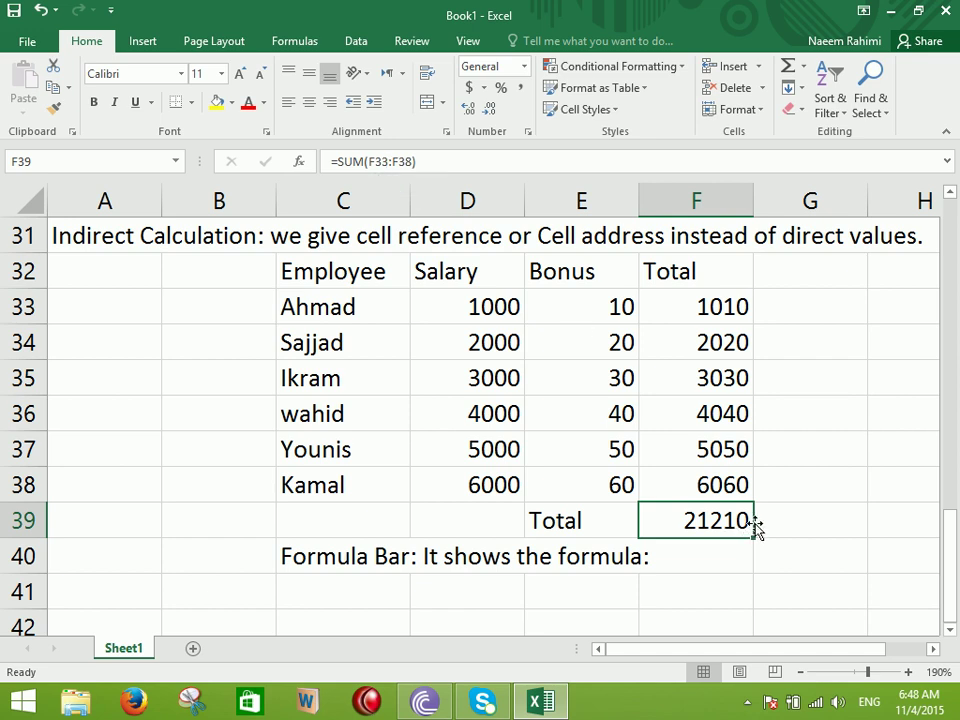
pyautogui.click(803, 66)
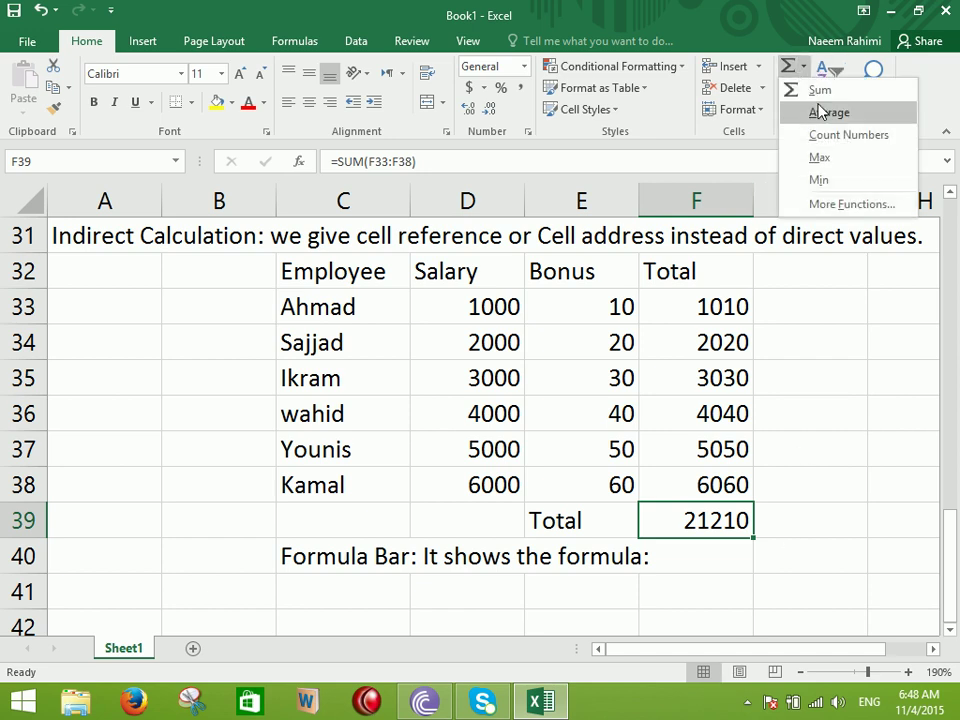
pyautogui.press('Escape')
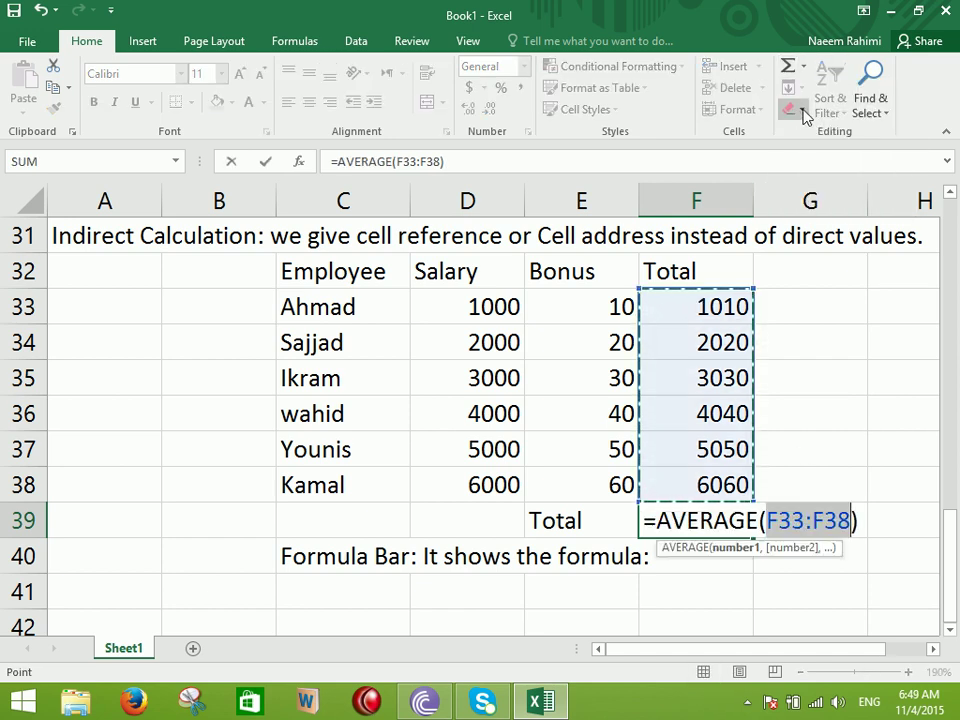
pyautogui.press('Return')
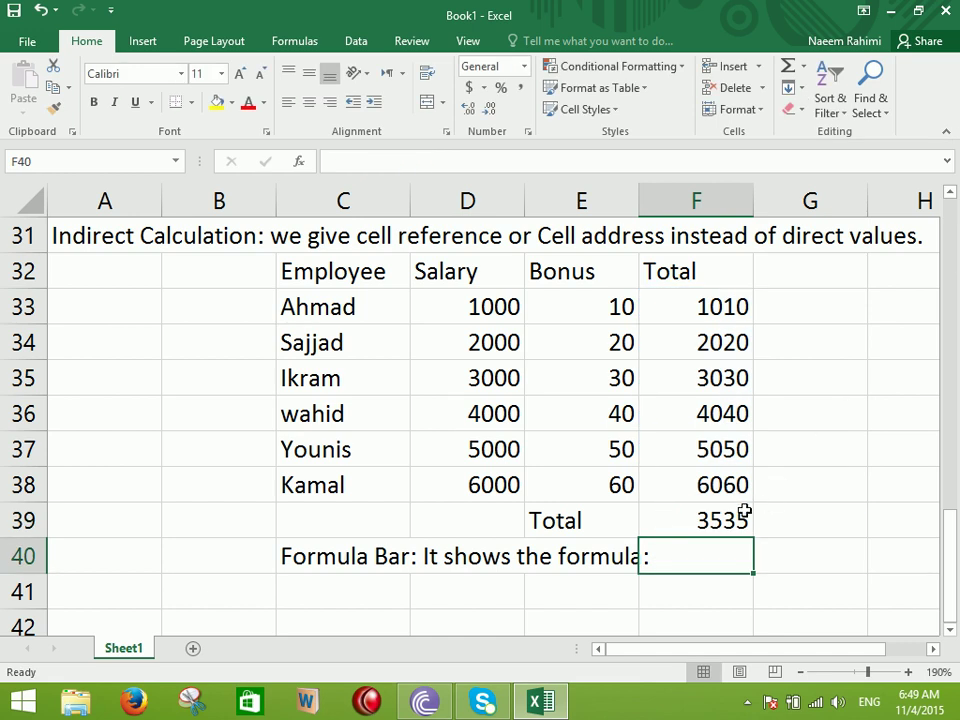
pyautogui.click(729, 516)
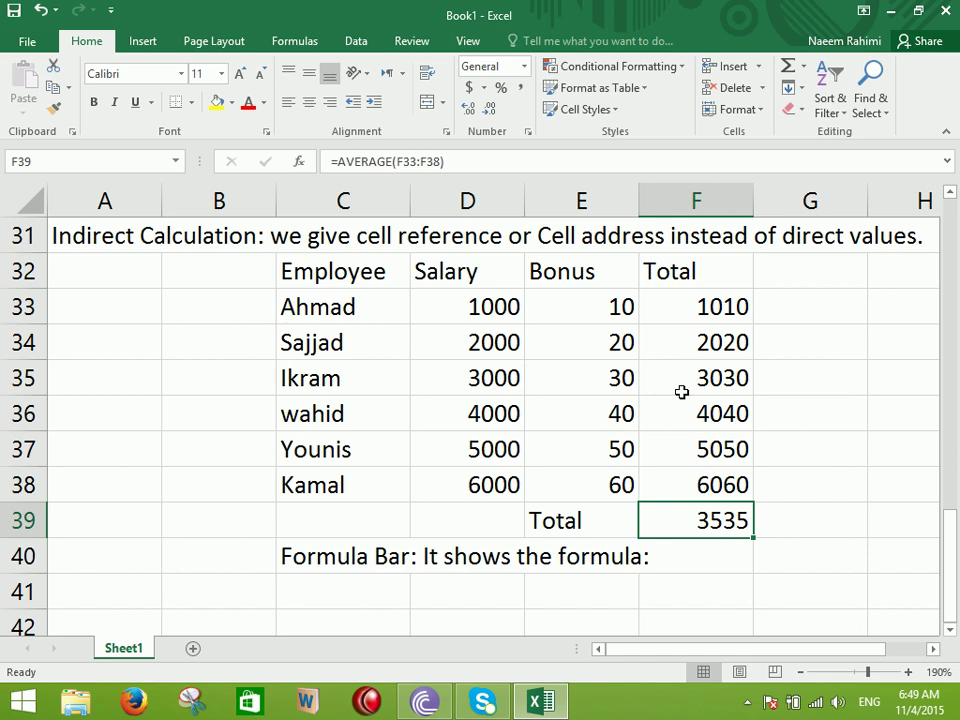
# Step: Enter the note 'Formula:' in cell C41, beneath the Formula Bar note
pyautogui.click(173, 421)
pyautogui.scroll(3, 624, 455)
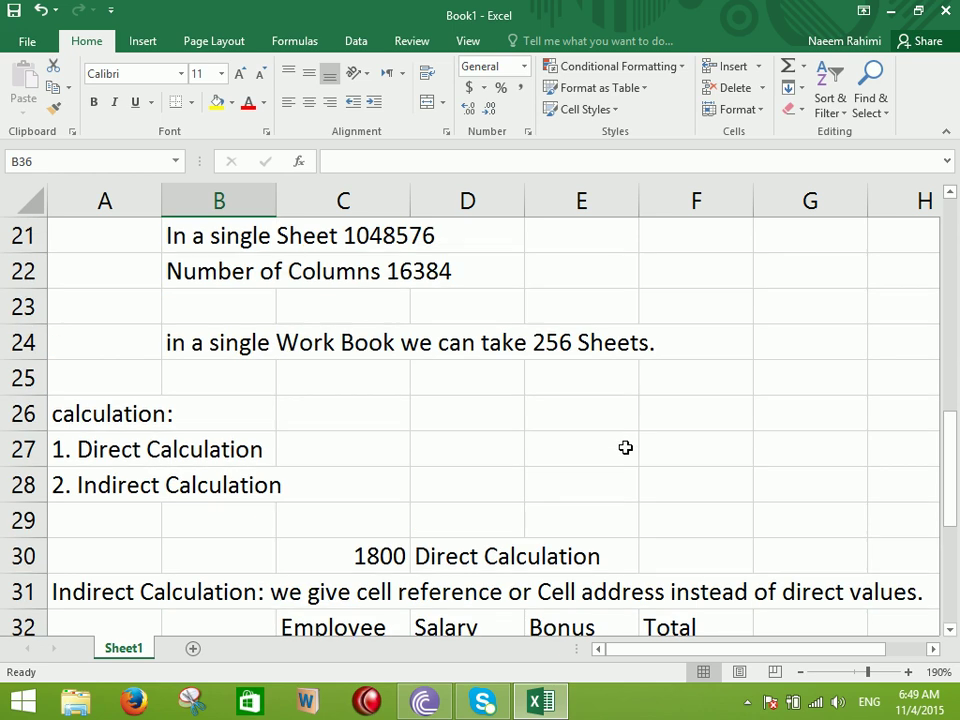
pyautogui.scroll(-3, 625, 447)
pyautogui.scroll(-3, 386, 369)
pyautogui.scroll(3, 300, 360)
pyautogui.click(343, 594)
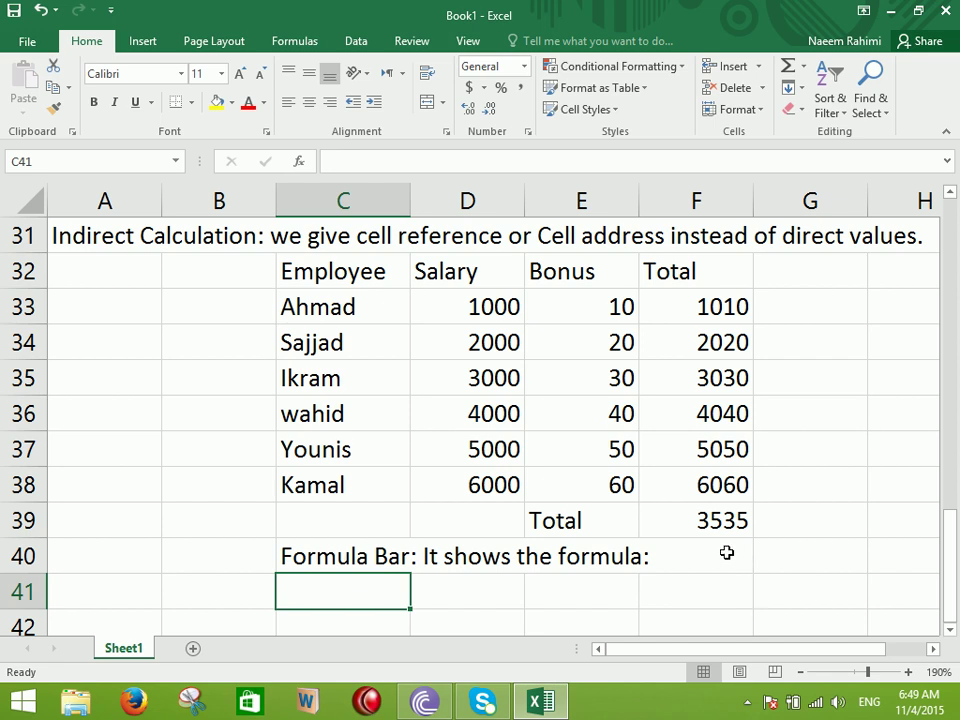
pyautogui.write('Fo')
pyautogui.press('BackSpace')
pyautogui.press('BackSpace')
pyautogui.write('Fiormu')
pyautogui.press('BackSpace')
pyautogui.press('BackSpace')
pyautogui.press('BackSpace')
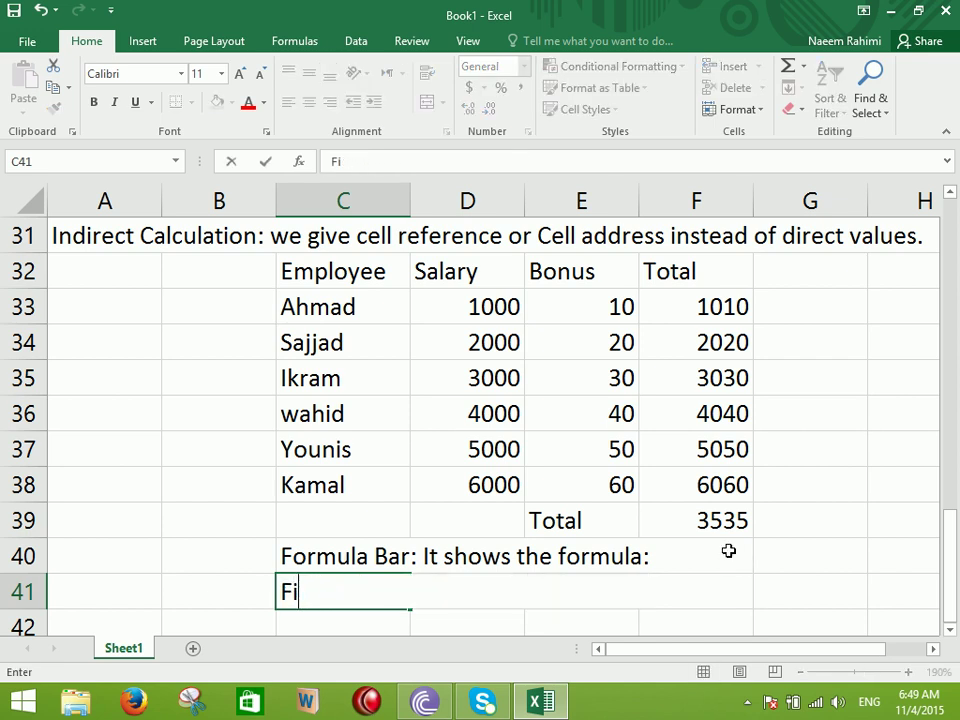
pyautogui.press('BackSpace')
pyautogui.write('ormula: when two or more than two function combines with each an')
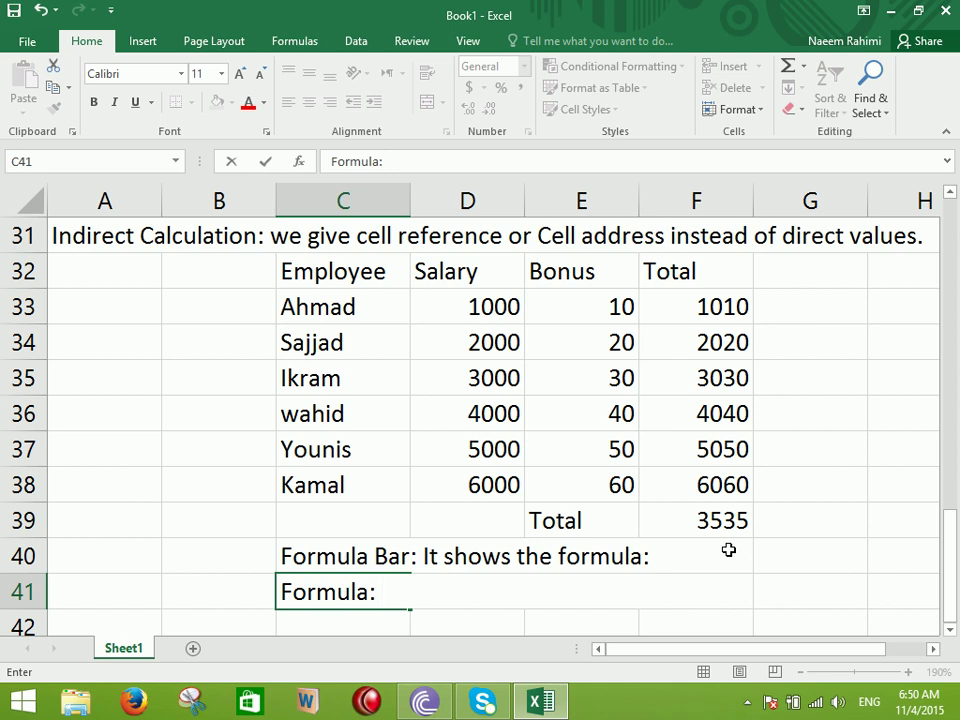
# Step: Finish the C41–C42 note: when two or more functions combine with each other and give a new result, it is called a formula
pyautogui.write('when two')
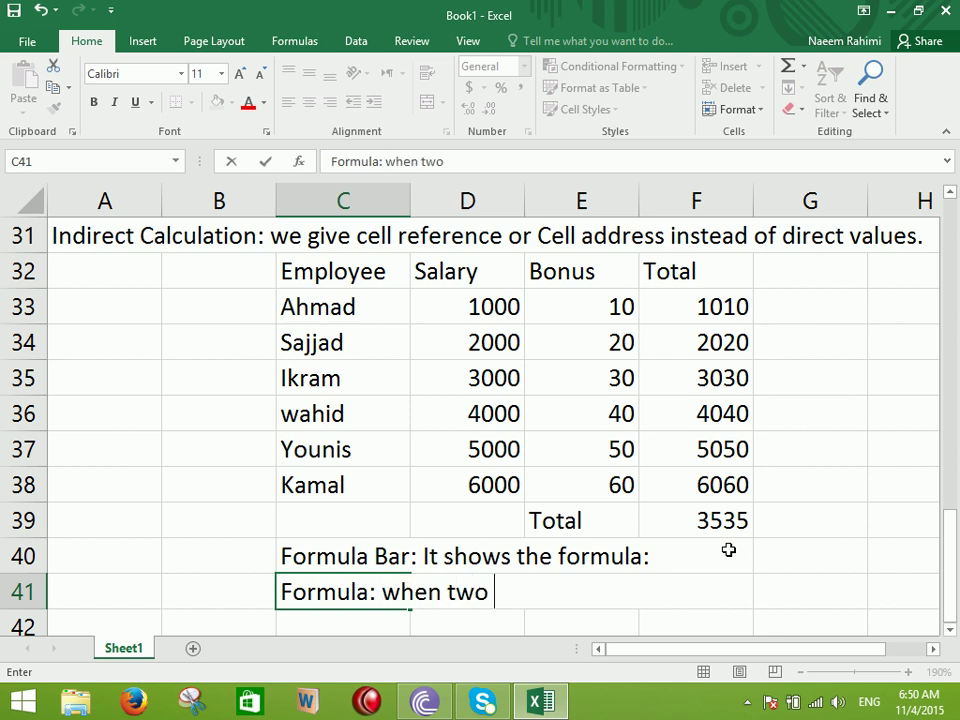
pyautogui.write(' or more than t')
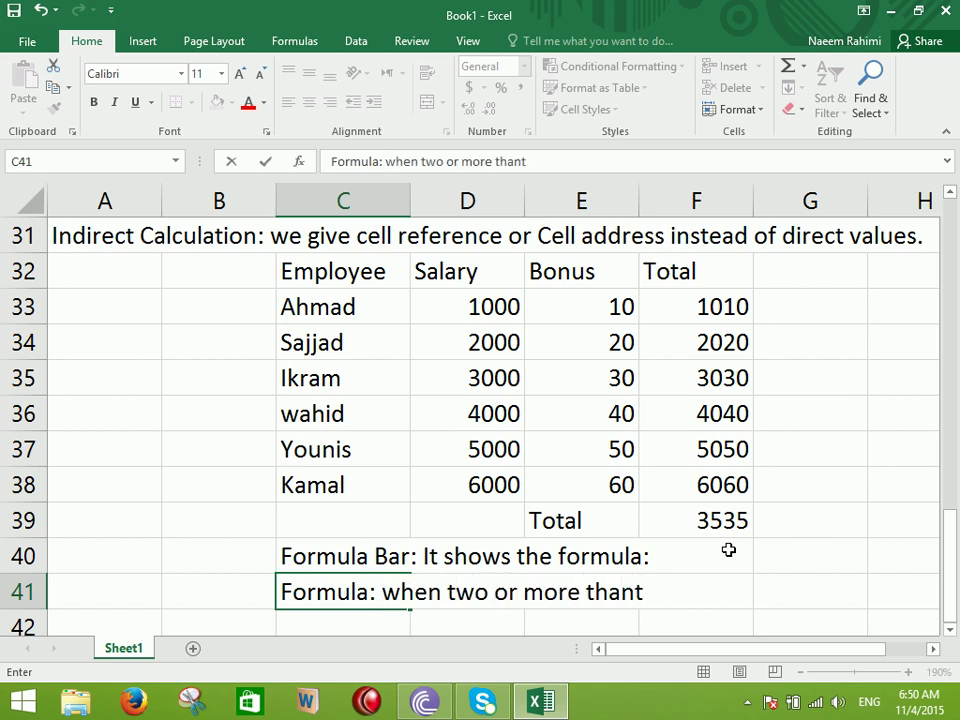
pyautogui.write('wo function combin')
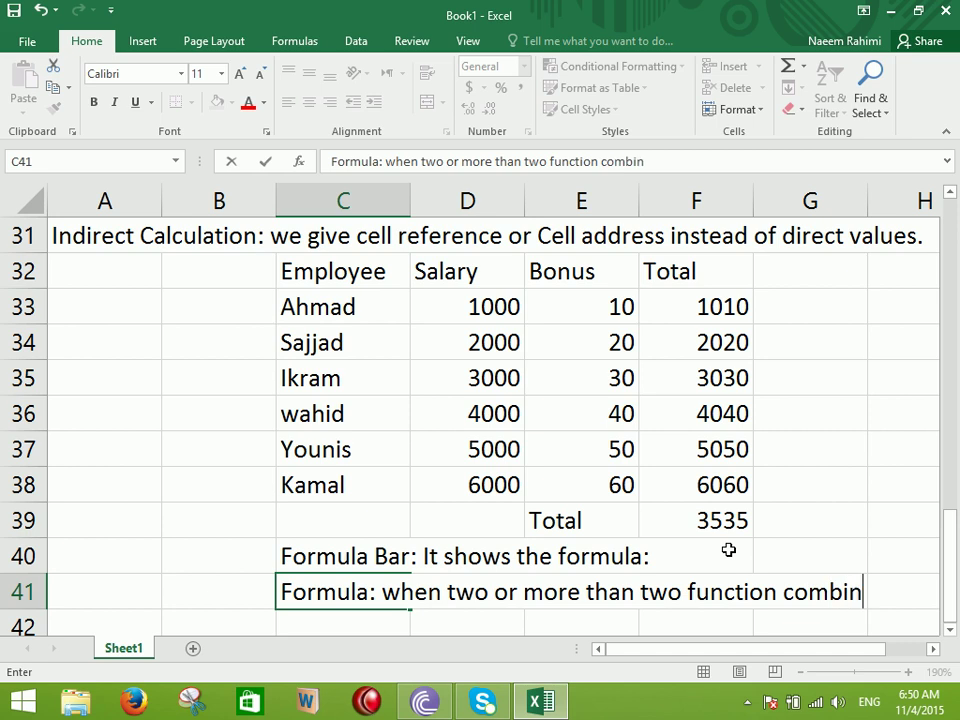
pyautogui.write('es with each an')
pyautogui.press('BackSpace')
pyautogui.press('BackSpace')
pyautogui.press('BackSpace')
pyautogui.press('BackSpace')
pyautogui.press('BackSpace')
pyautogui.press('BackSpace')
pyautogui.press('BackSpace')
pyautogui.press('BackSpace')
pyautogui.write('h')
pyautogui.press('Return')
pyautogui.write('other and give sa')
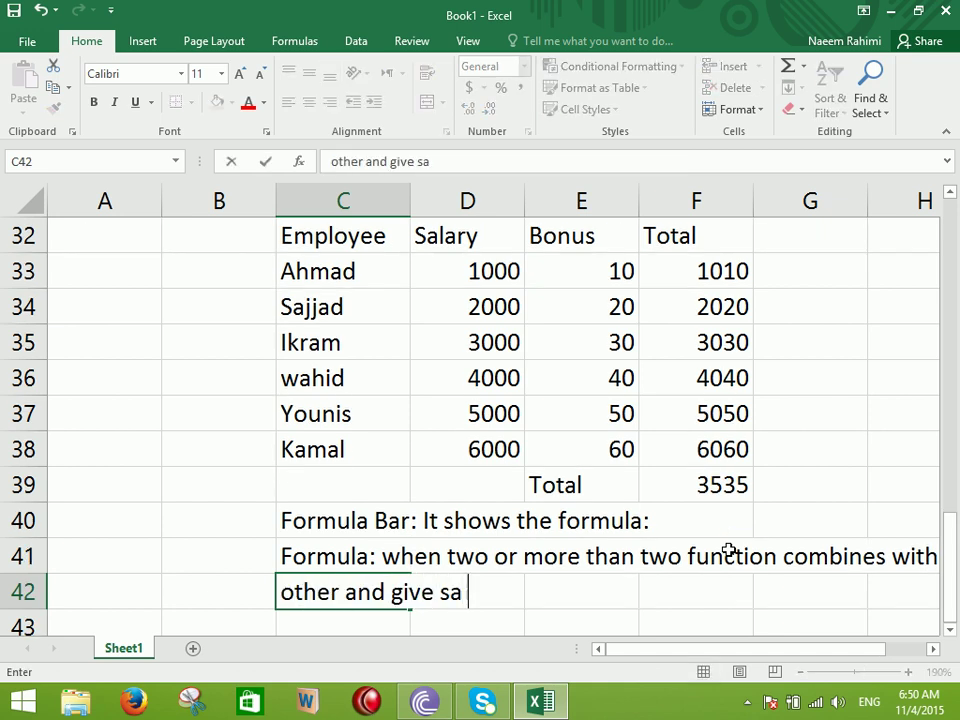
pyautogui.press('BackSpace')
pyautogui.press('BackSpace')
pyautogui.press('BackSpace')
pyautogui.write('s a new r')
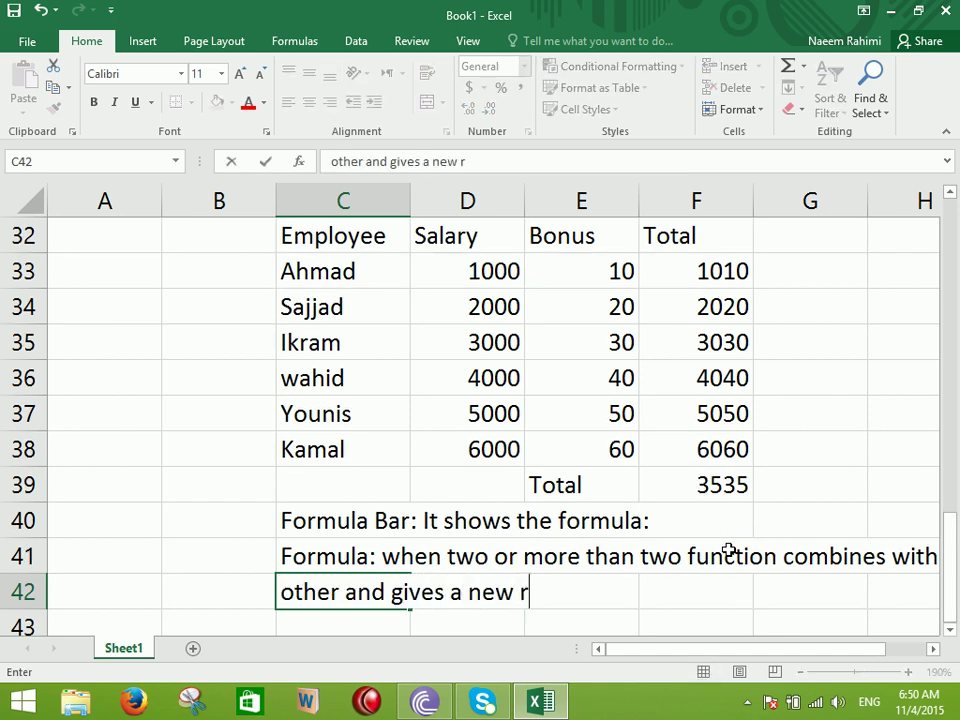
pyautogui.write('esult is called formula.')
pyautogui.press('Return')
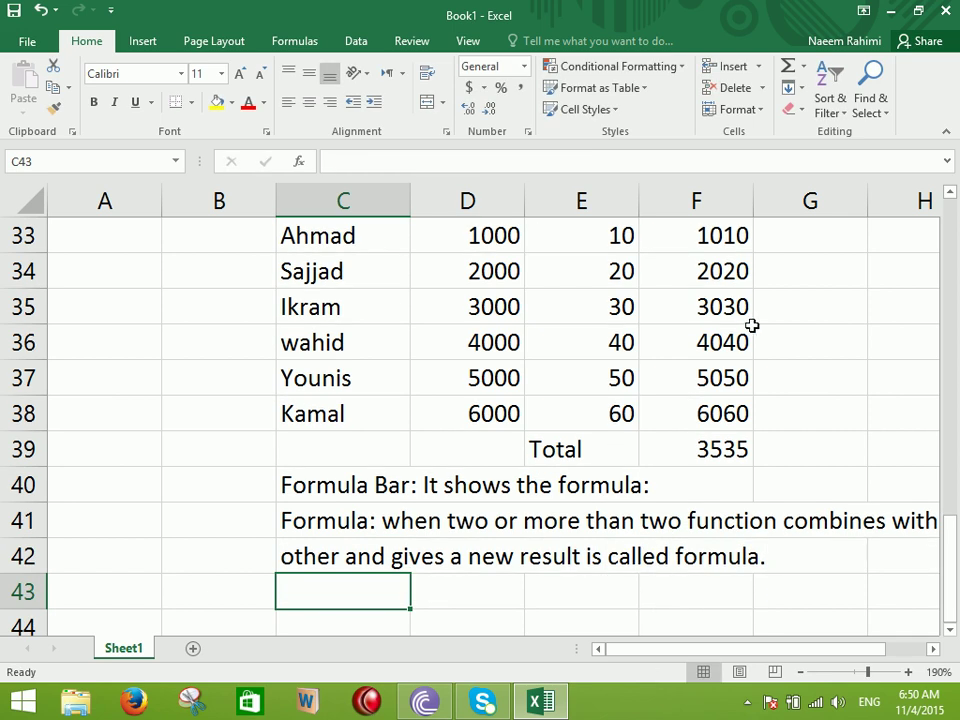
# Step: Enter the headings Password, Confirm and Result in B44:D44, then begin =EXACT( in D45
pyautogui.scroll(-3, 707, 366)
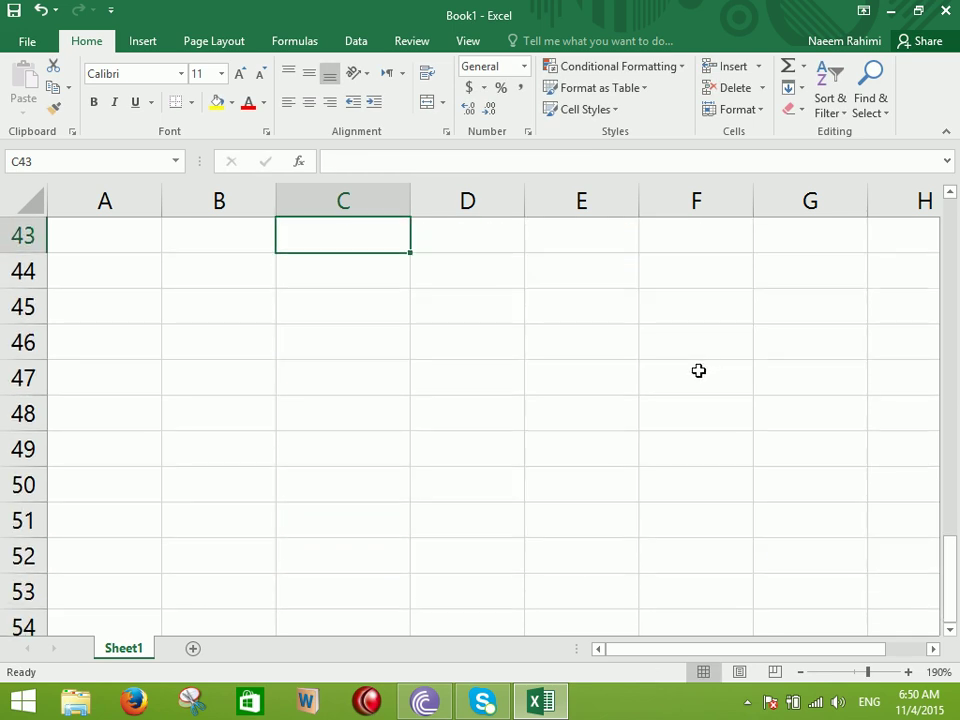
pyautogui.click(949, 199)
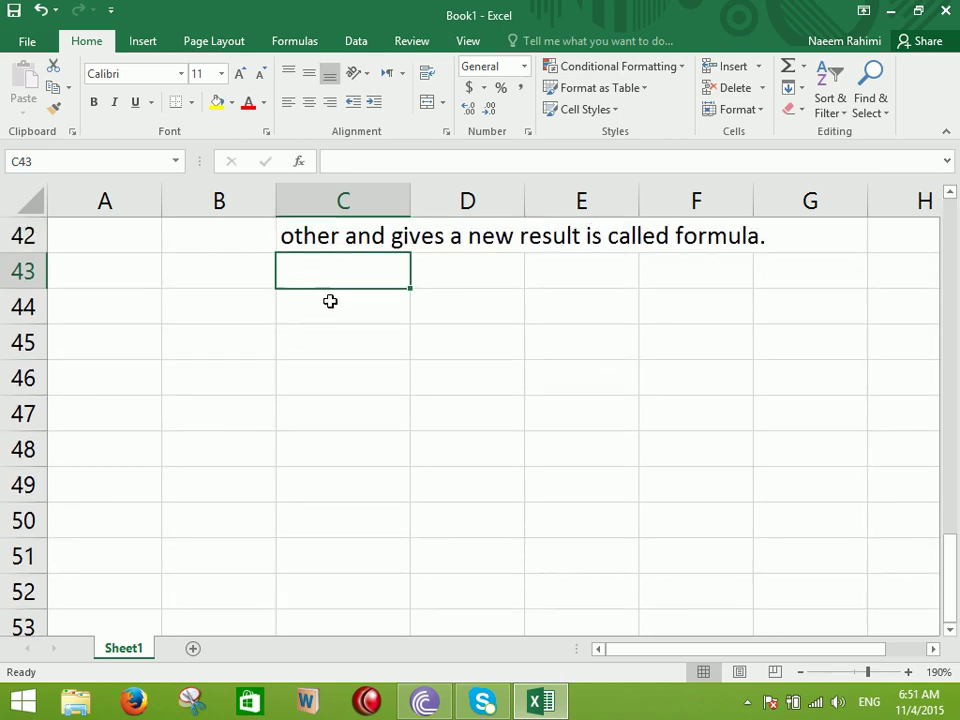
pyautogui.click(265, 294)
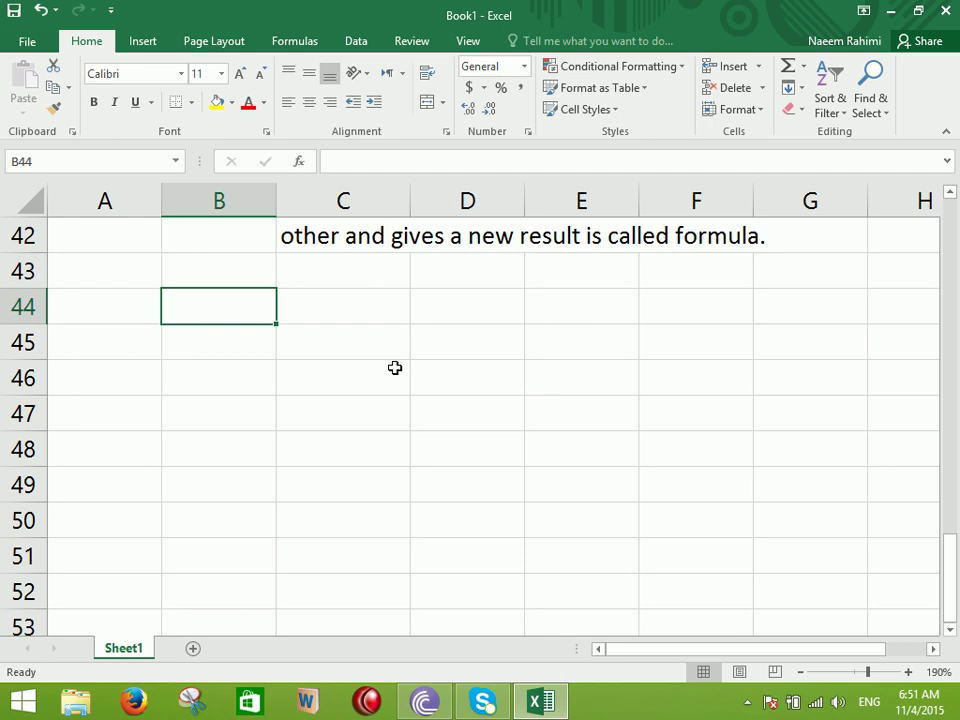
pyautogui.write('Password')
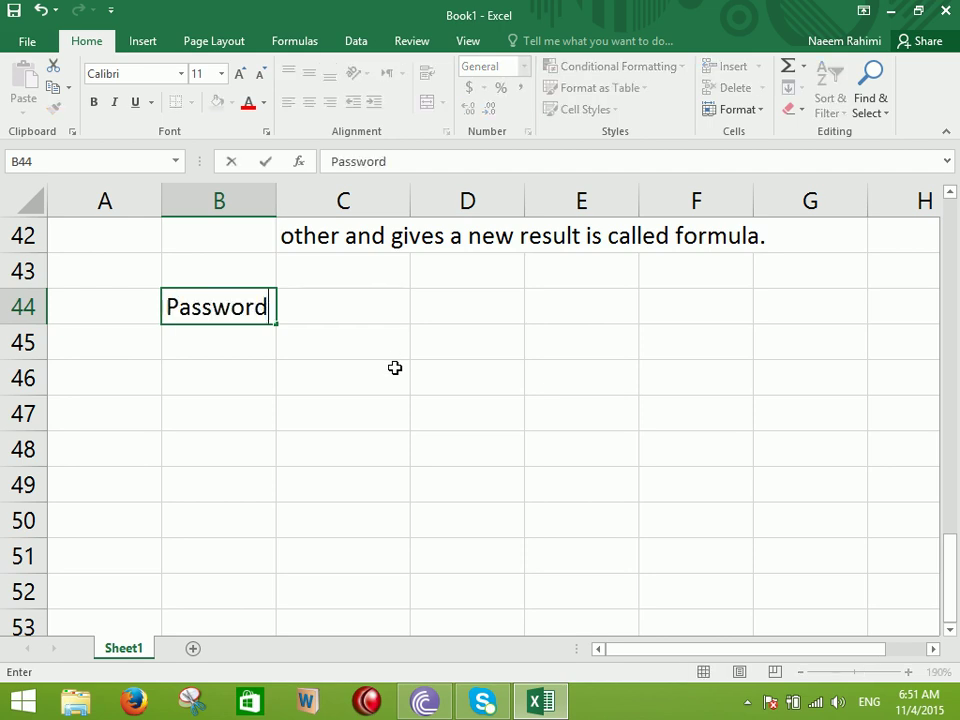
pyautogui.press('Tab')
pyautogui.write('Confirm')
pyautogui.press('Tab')
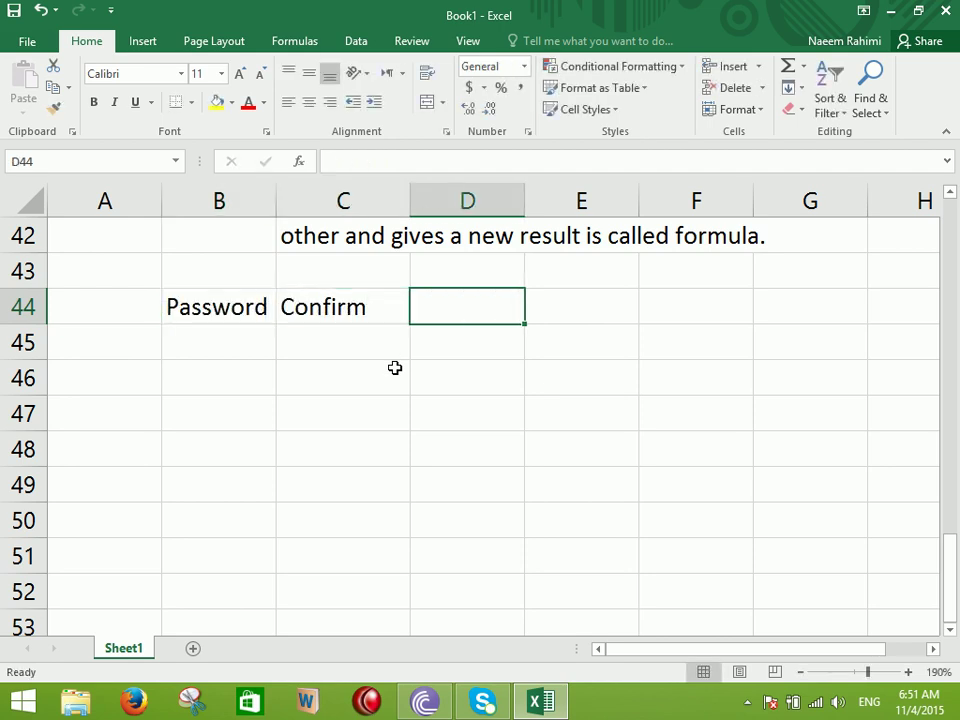
pyautogui.write('Result')
pyautogui.press('Return')
pyautogui.press('Right')
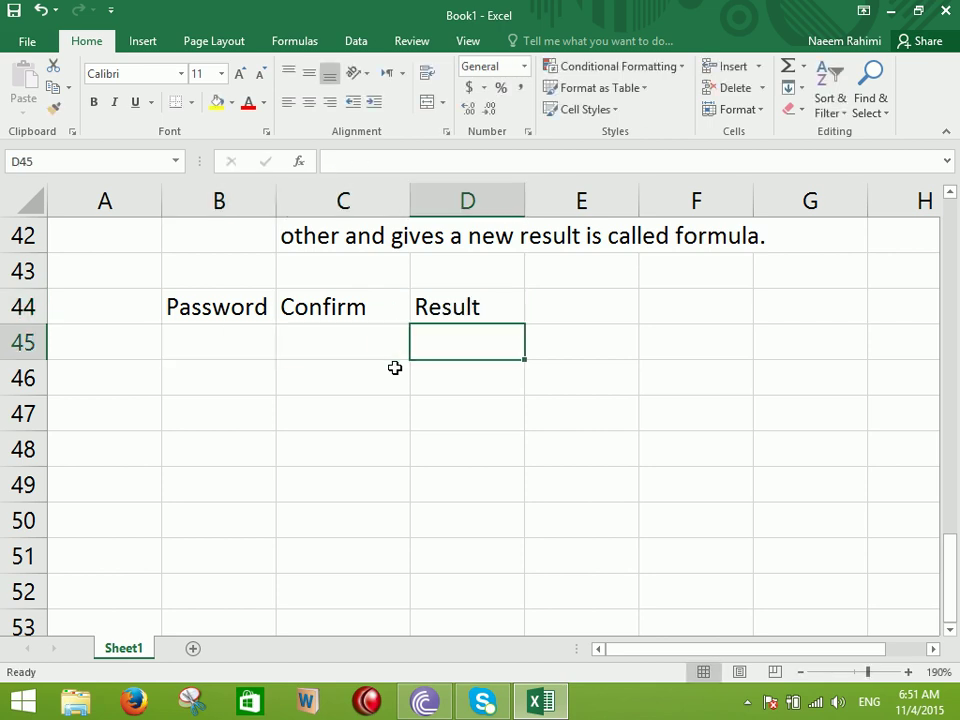
pyautogui.write('=Exact(')
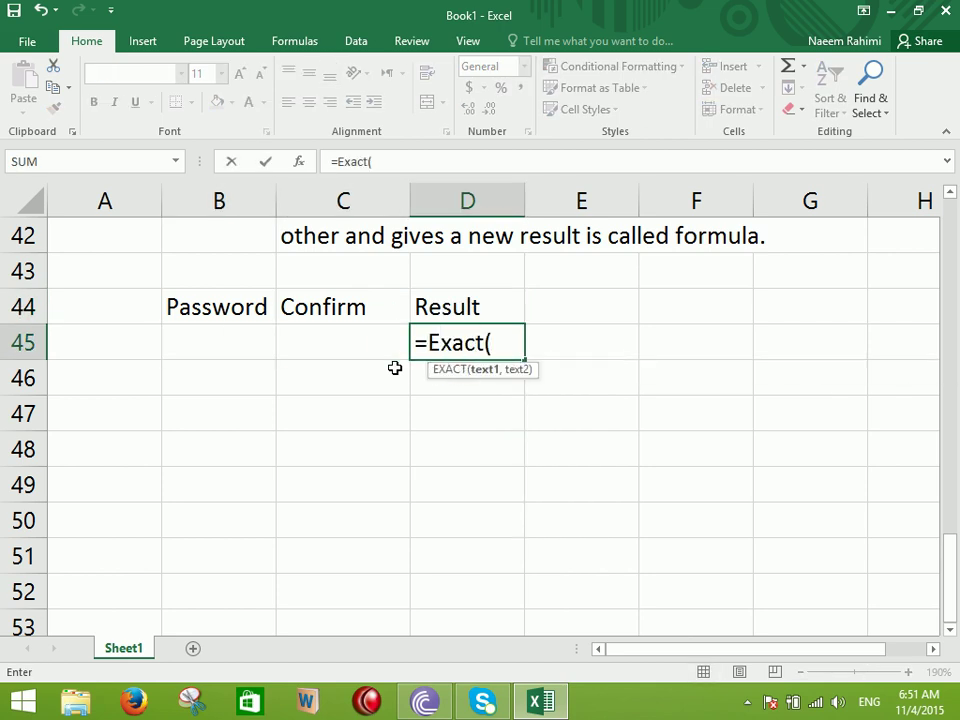
# Step: Complete the D45 formula as =EXACT(B45,C45)
pyautogui.click(187, 344)
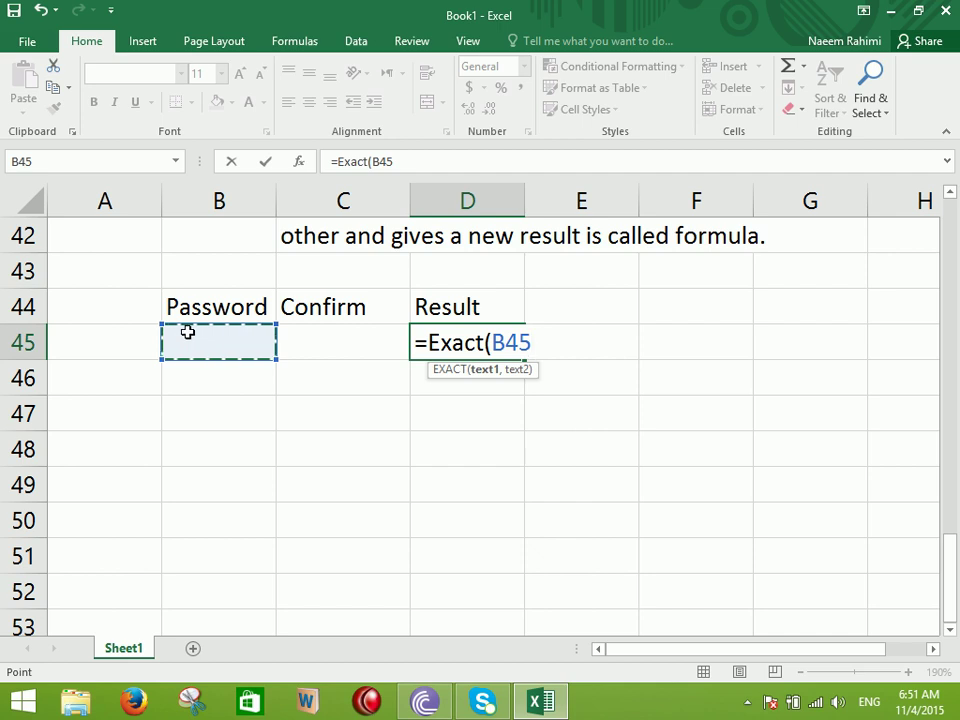
pyautogui.write(',')
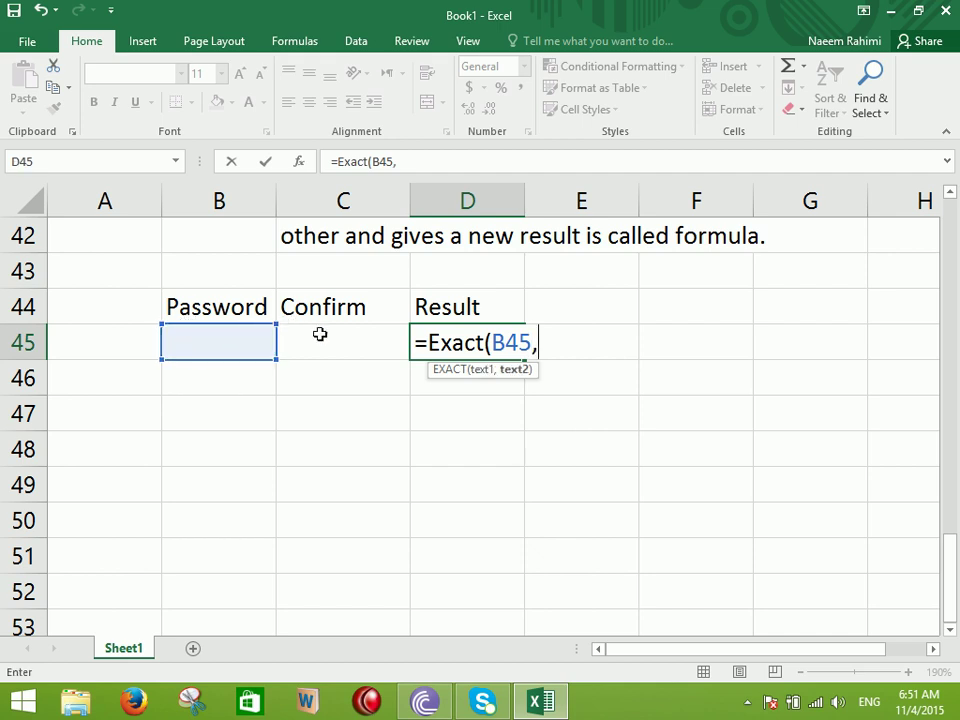
pyautogui.click(316, 333)
pyautogui.press('Return')
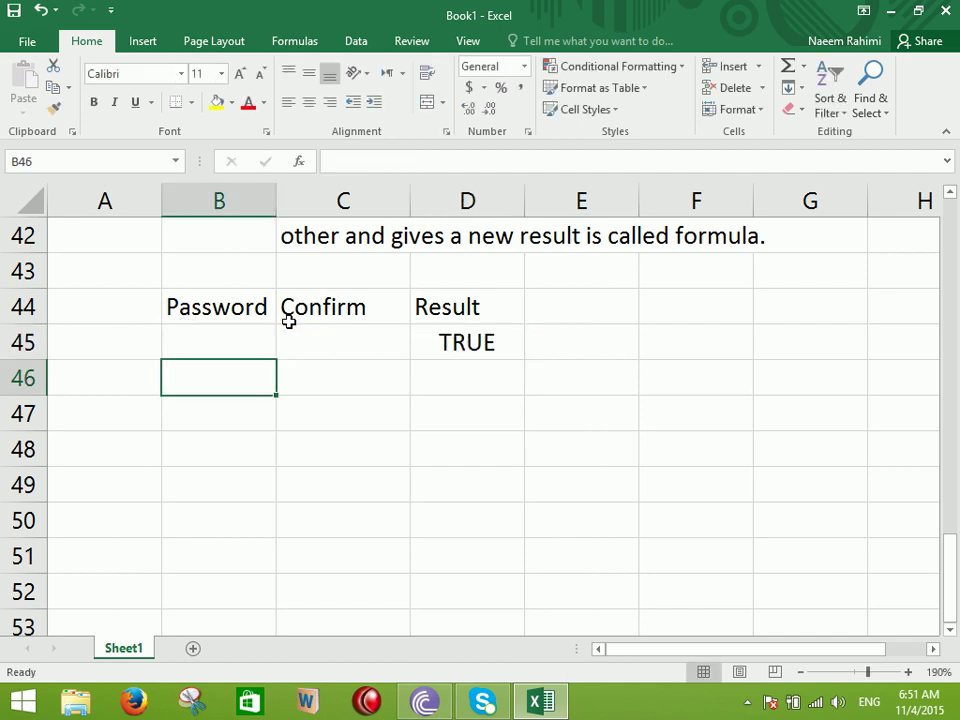
pyautogui.press('Up')
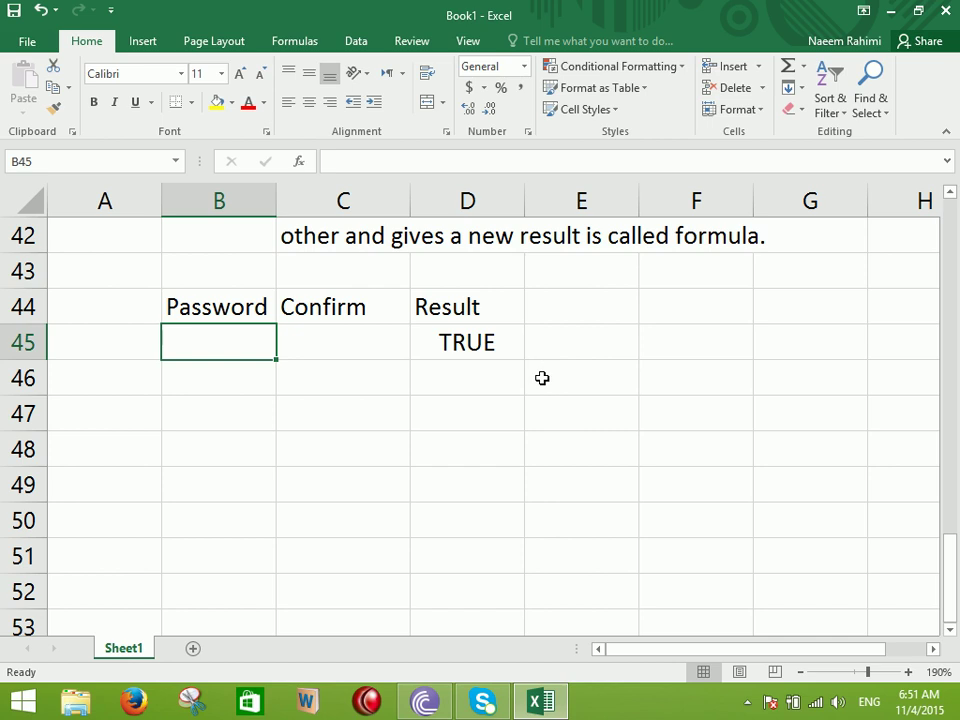
pyautogui.write('ahmad')
pyautogui.press('Tab')
pyautogui.write('jan')
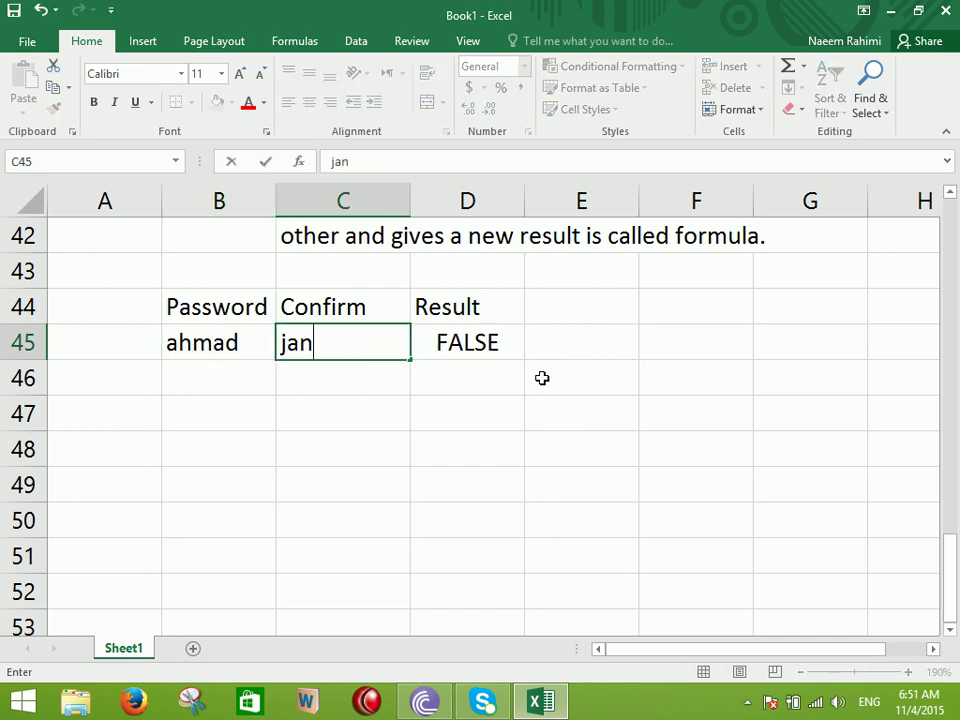
pyautogui.press('Return')
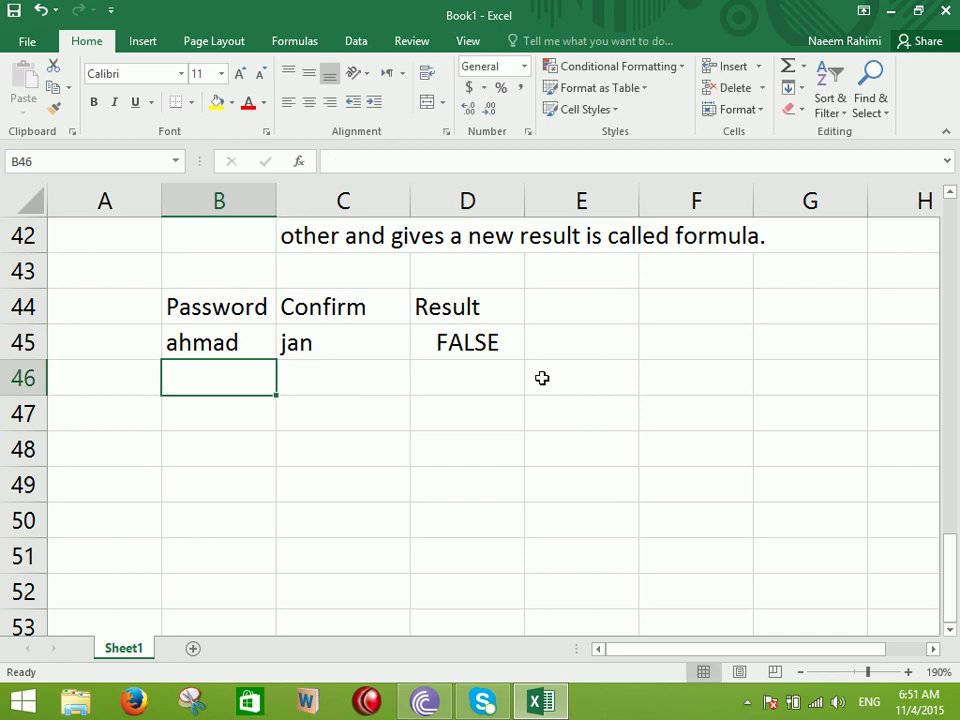
pyautogui.click(339, 345)
pyautogui.write('ahmad')
pyautogui.hotkey('ctrl', 'Return')
pyautogui.press('Return')
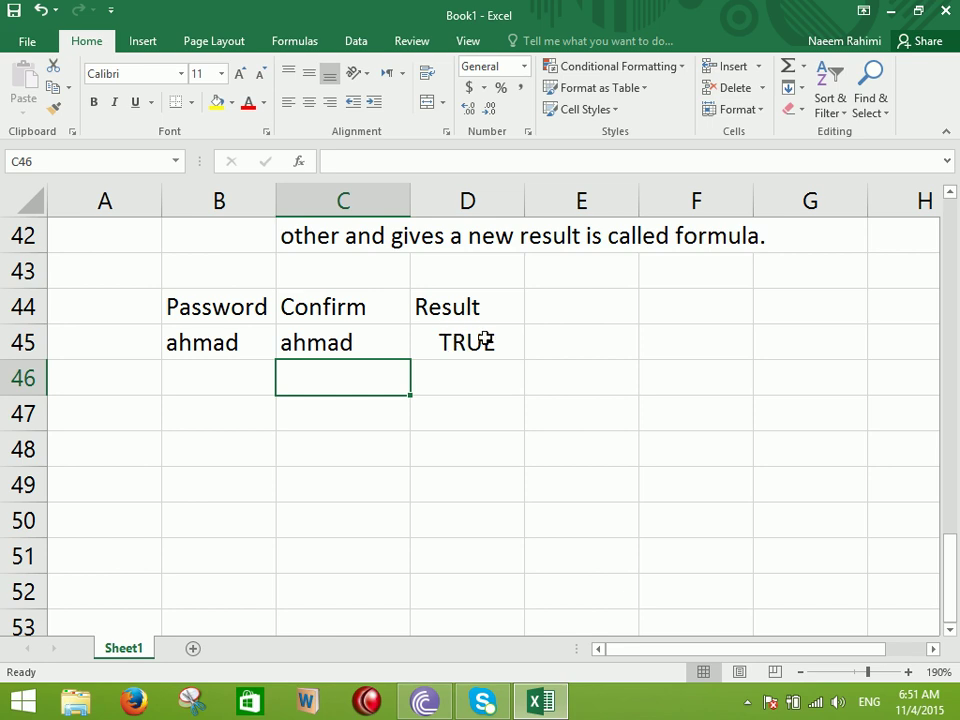
# Step: Change D45 to =IF(EXACT(B45,C45),"Correct Password","Incorrect Password")
pyautogui.doubleClick(443, 338)
pyautogui.write('if(EXACT(B45,C45')
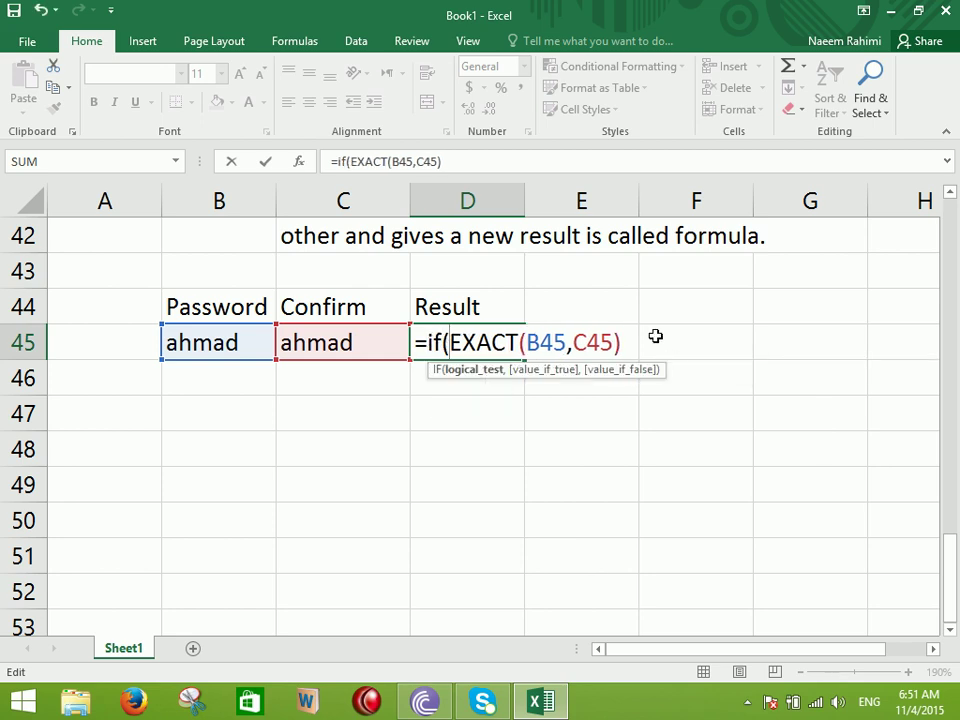
pyautogui.write(',"Correct"')
pyautogui.press('BackSpace')
pyautogui.write('Password"."')
pyautogui.press('BackSpace')
pyautogui.press('BackSpace')
pyautogui.write(',"Inco')
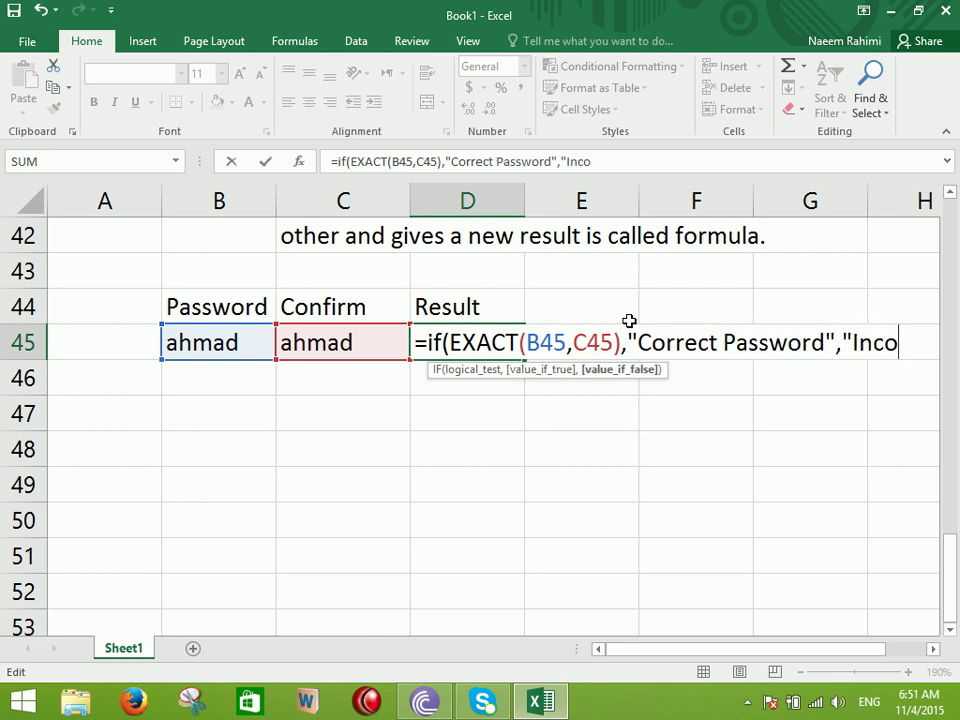
pyautogui.write('rrect Password")')
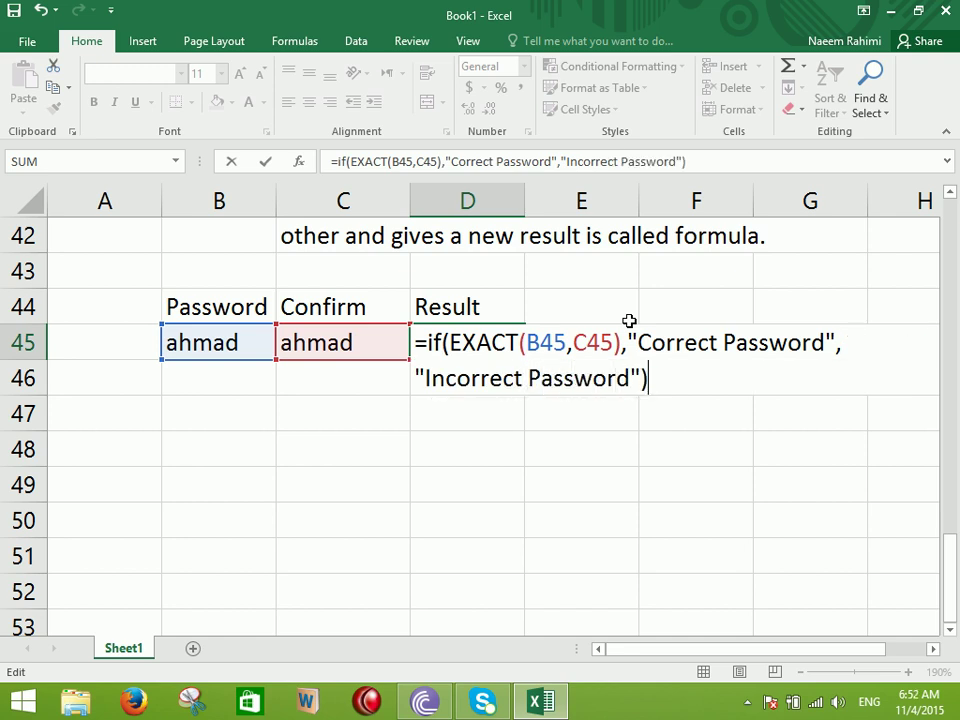
pyautogui.press('Return')
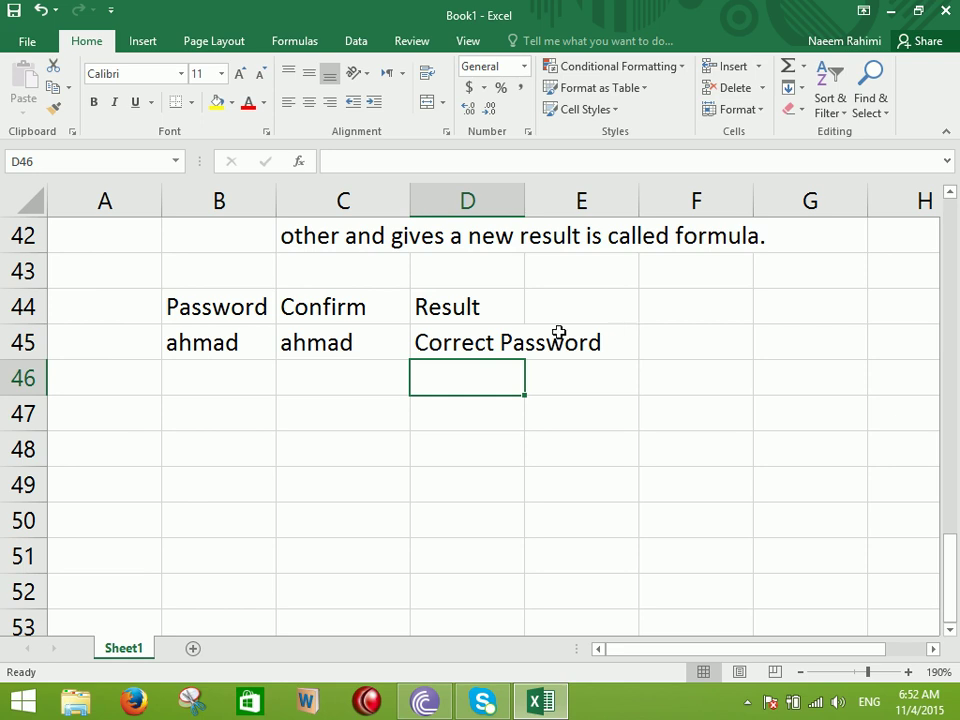
# Step: Change the Confirm entry in C45 to 'jan' so Result shows Incorrect Password
pyautogui.click(366, 340)
pyautogui.write('jan')
pyautogui.press('Return')
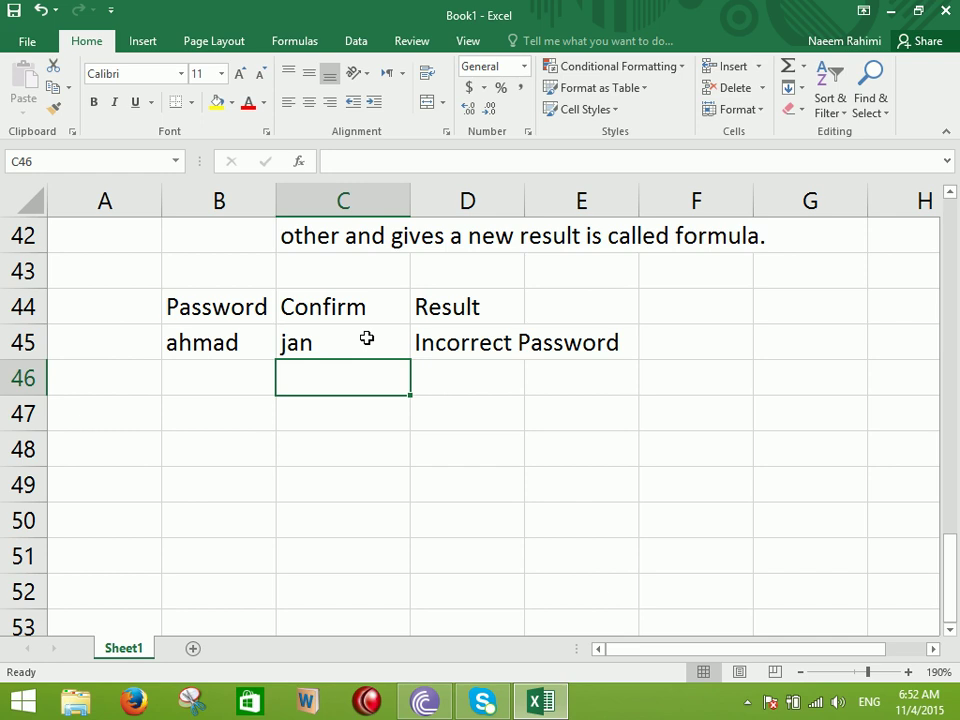
pyautogui.press('Down')
# Step: Add the note 'Exact =True,False' in C47
pyautogui.write('Exact =Tr')
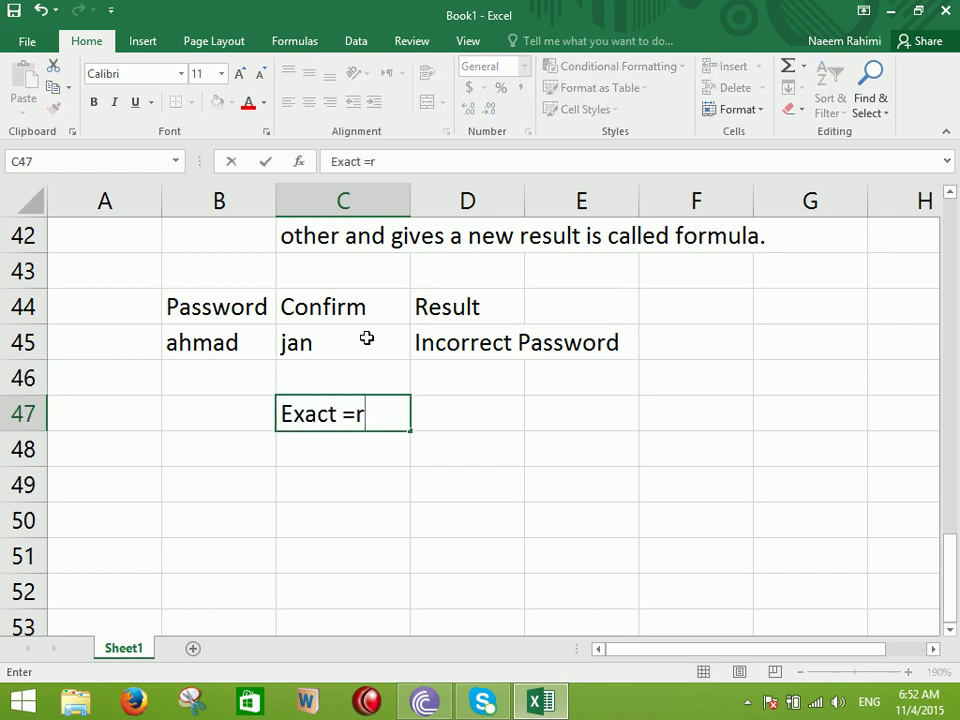
pyautogui.press('BackSpace')
pyautogui.write('True,False')
pyautogui.press('Return')
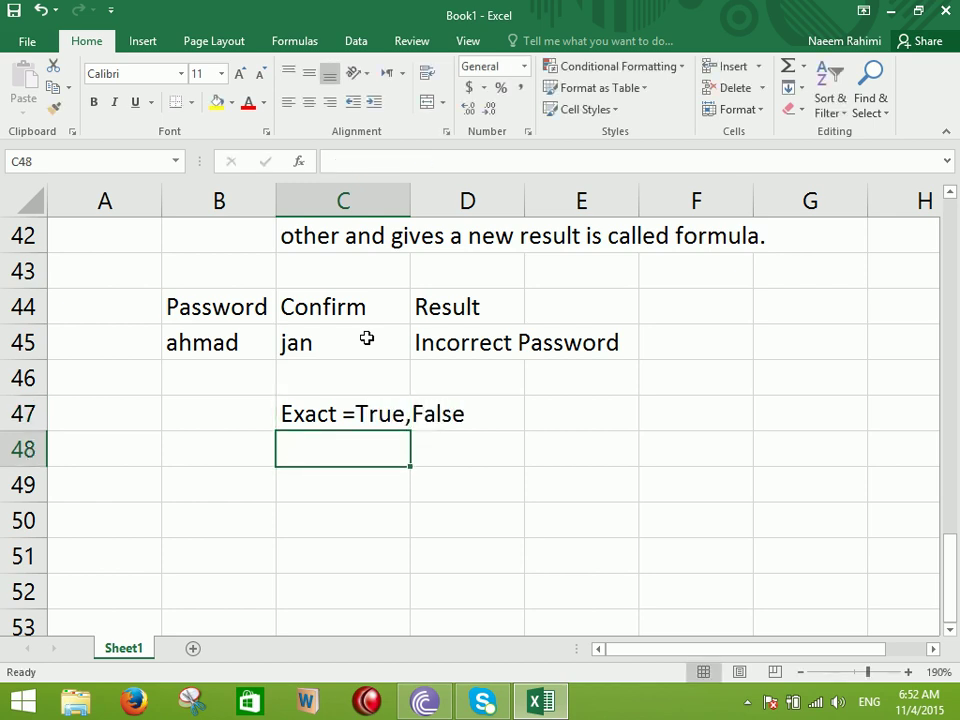
# Step: Add the notes 'if(Exact = NewREsult' and 'if (Exact = Formula' in C48 and C49
pyautogui.write('if(Exact = NewREsult')
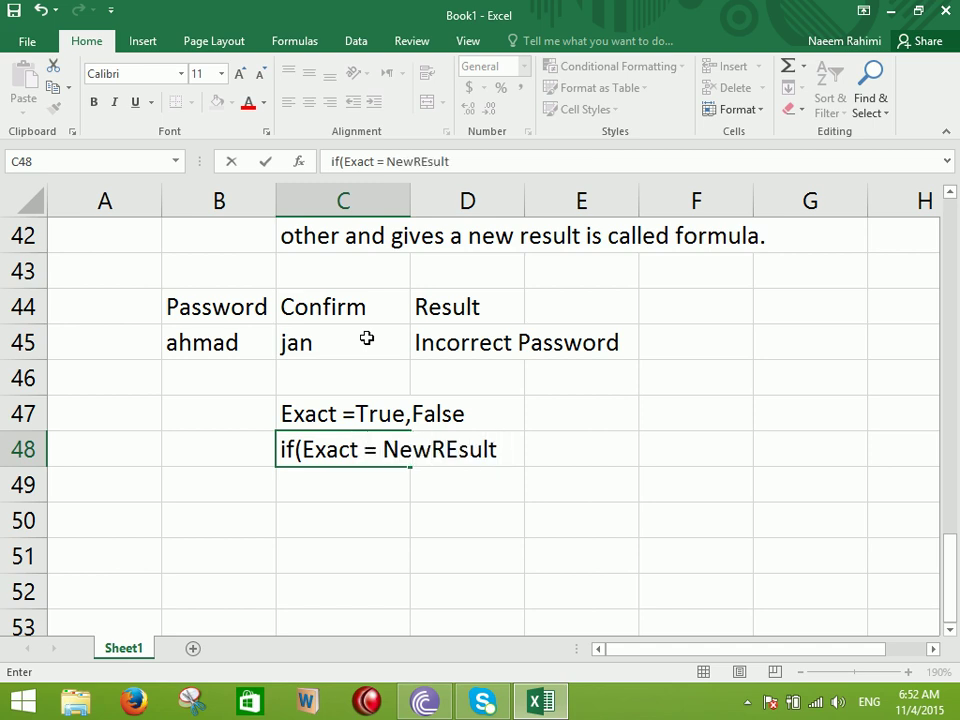
pyautogui.hotkey('ctrl', 'Return')
pyautogui.press('Return')
pyautogui.write('if (Exact =')
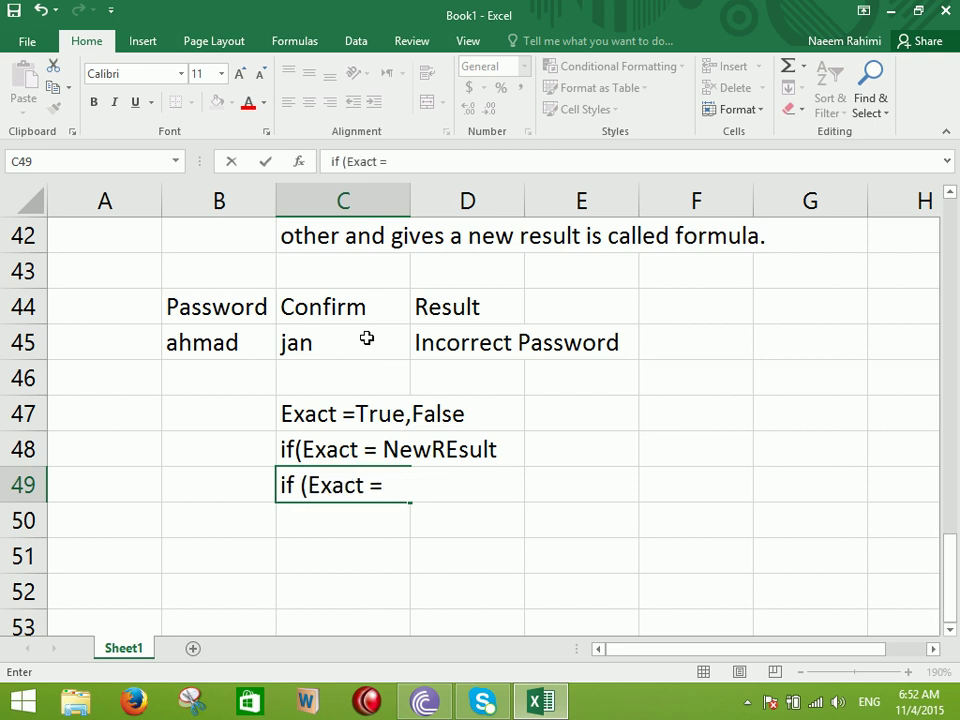
pyautogui.write(' Fromu')
pyautogui.press('BackSpace')
pyautogui.press('BackSpace')
pyautogui.press('BackSpace')
pyautogui.write('orm')
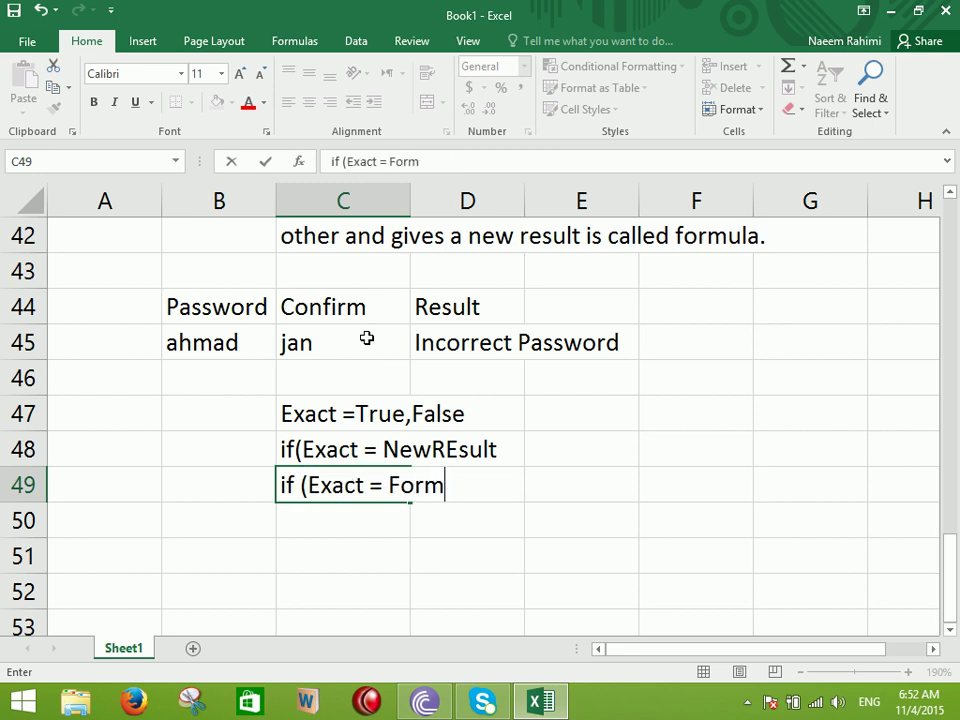
pyautogui.write('ula')
pyautogui.press('Return')
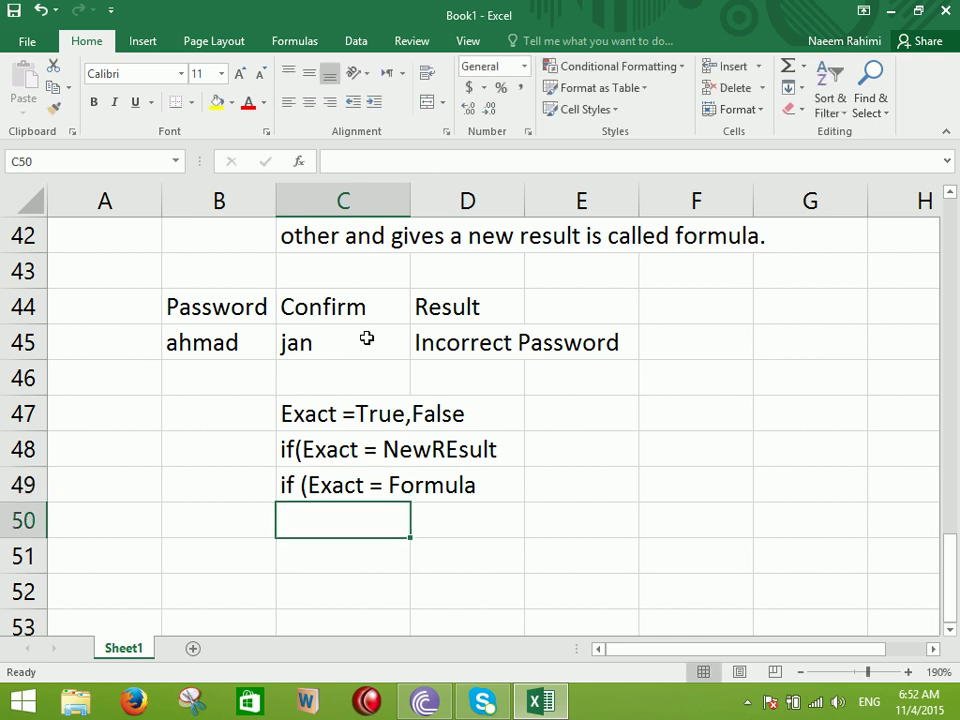